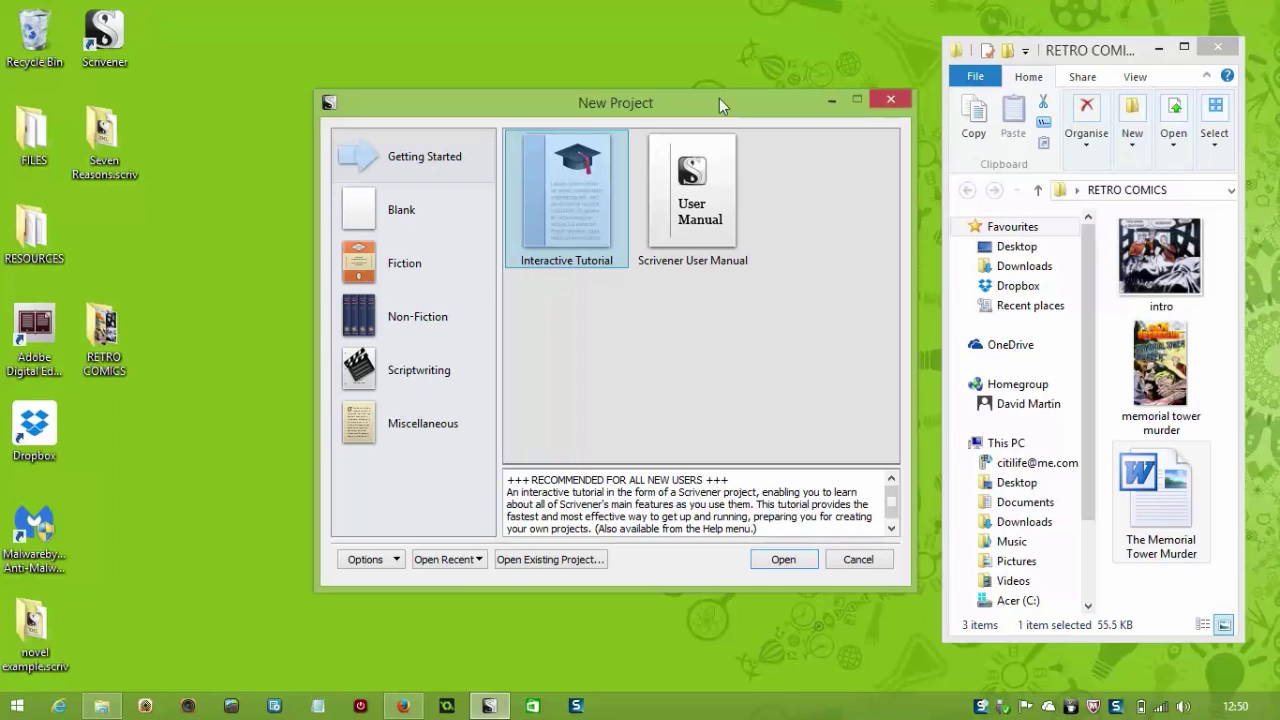
left_click_drag(733, 105, 720, 105)
left_click(1138, 44)
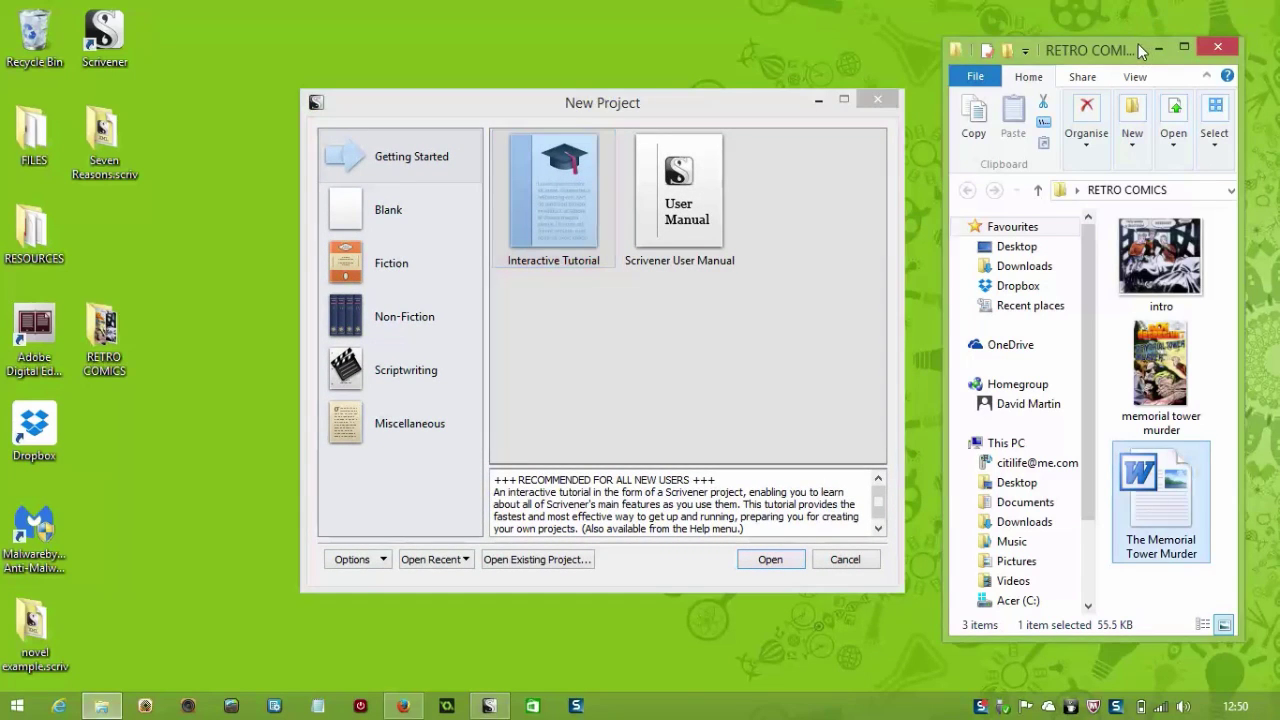
left_click_drag(1138, 44, 1128, 37)
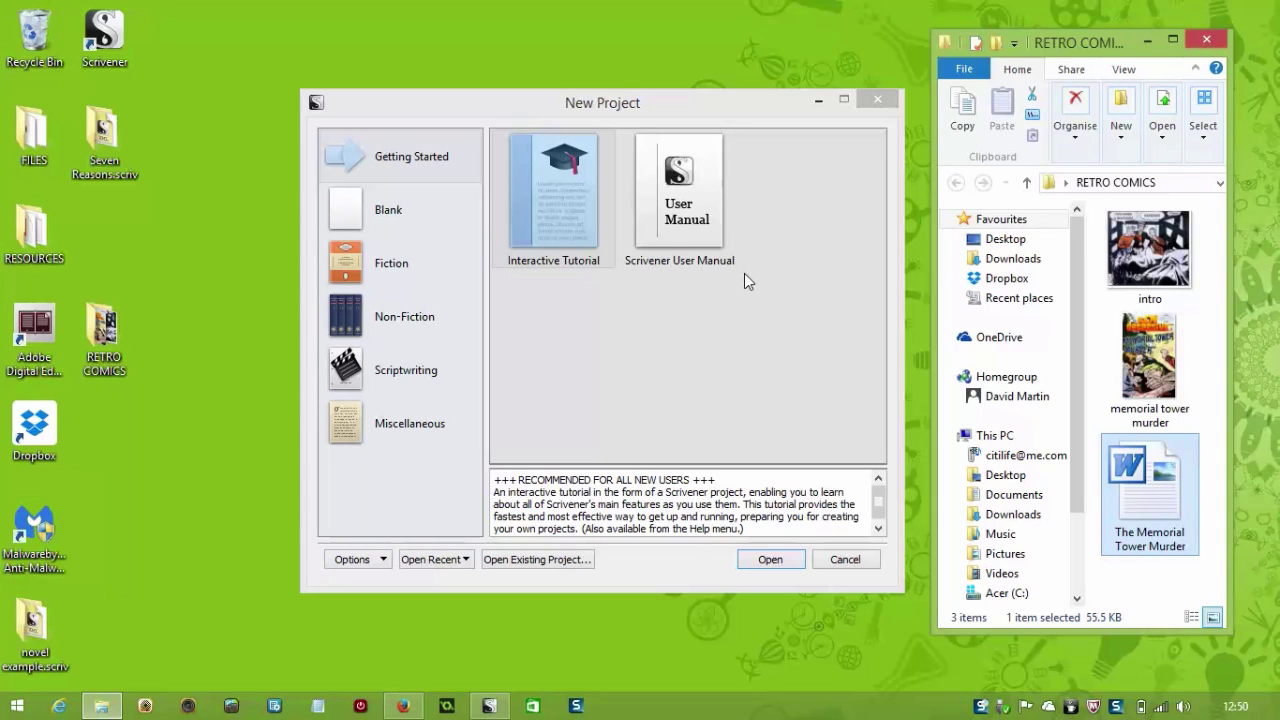
left_click(692, 100)
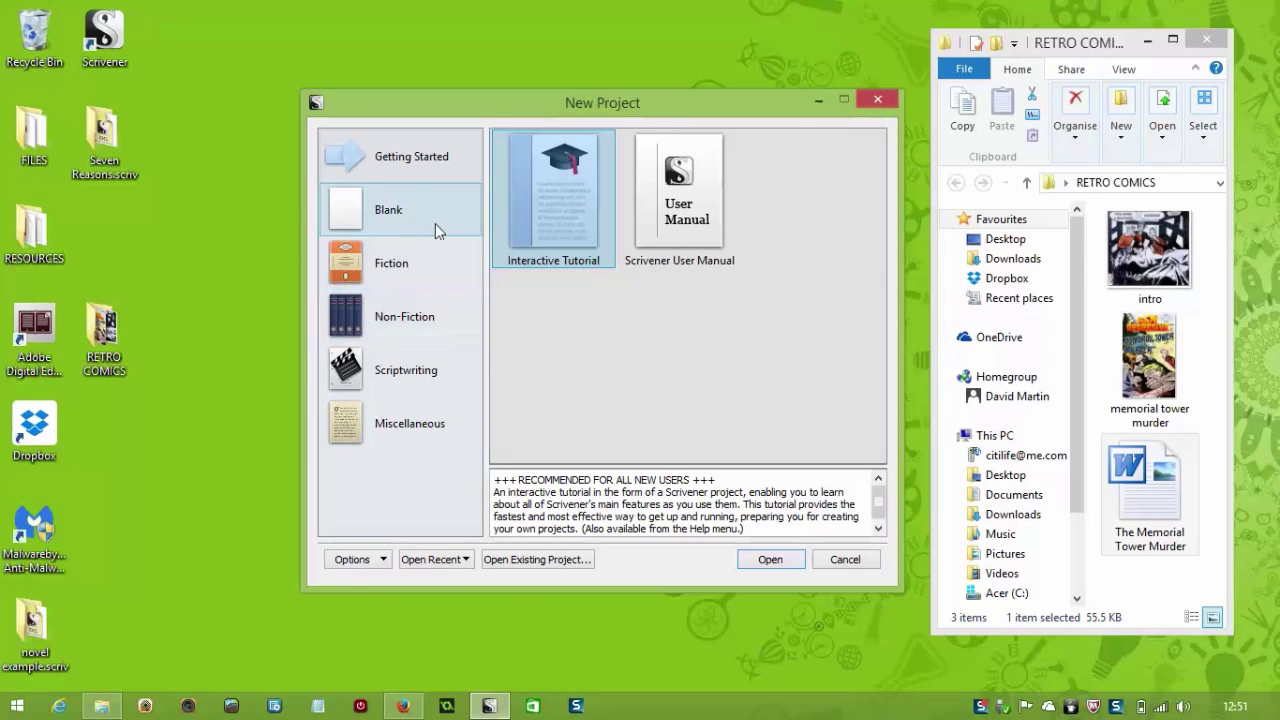
left_click_drag(703, 101, 701, 100)
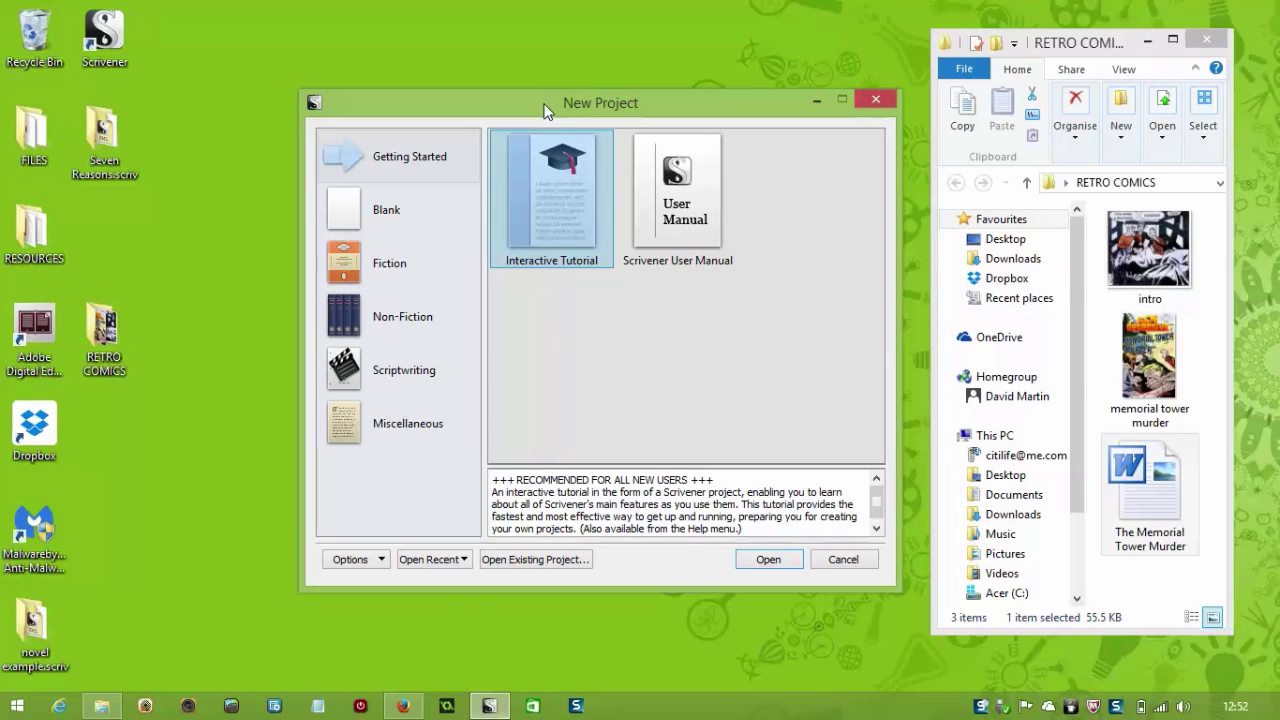
mouse_move(549, 102)
left_mouse_down()
mouse_move(530, 108)
mouse_move(541, 110)
left_mouse_up()
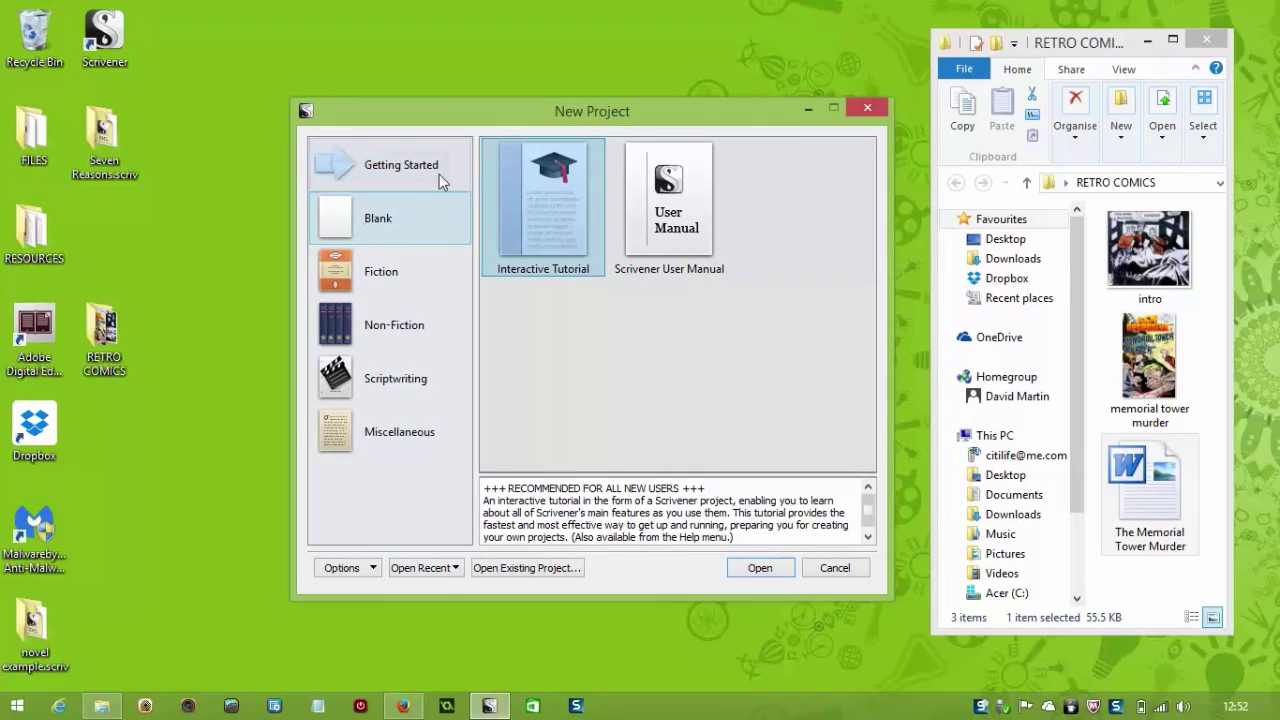
Step: Create a project from the Blank template, saved on the Desktop as "The Memorial Tower Murder"
left_click(339, 220)
left_click(603, 499)
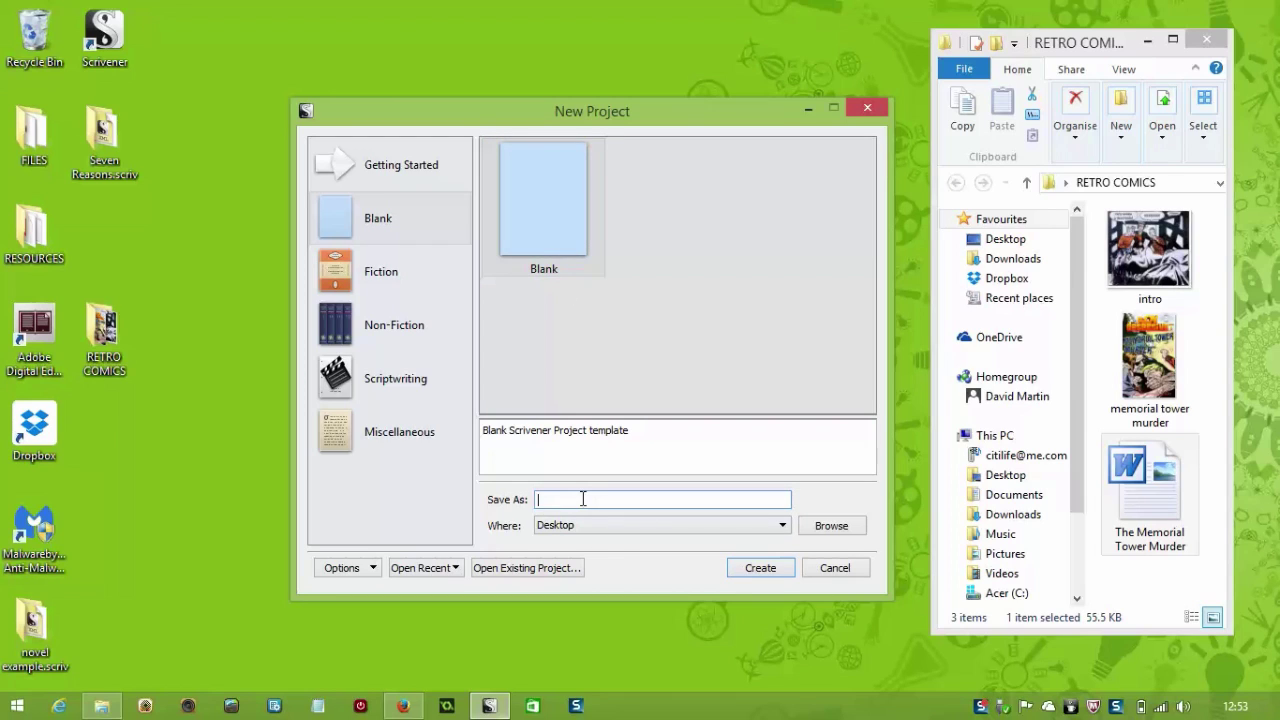
type("The Memorial")
type("ower Murder")
left_click(761, 569)
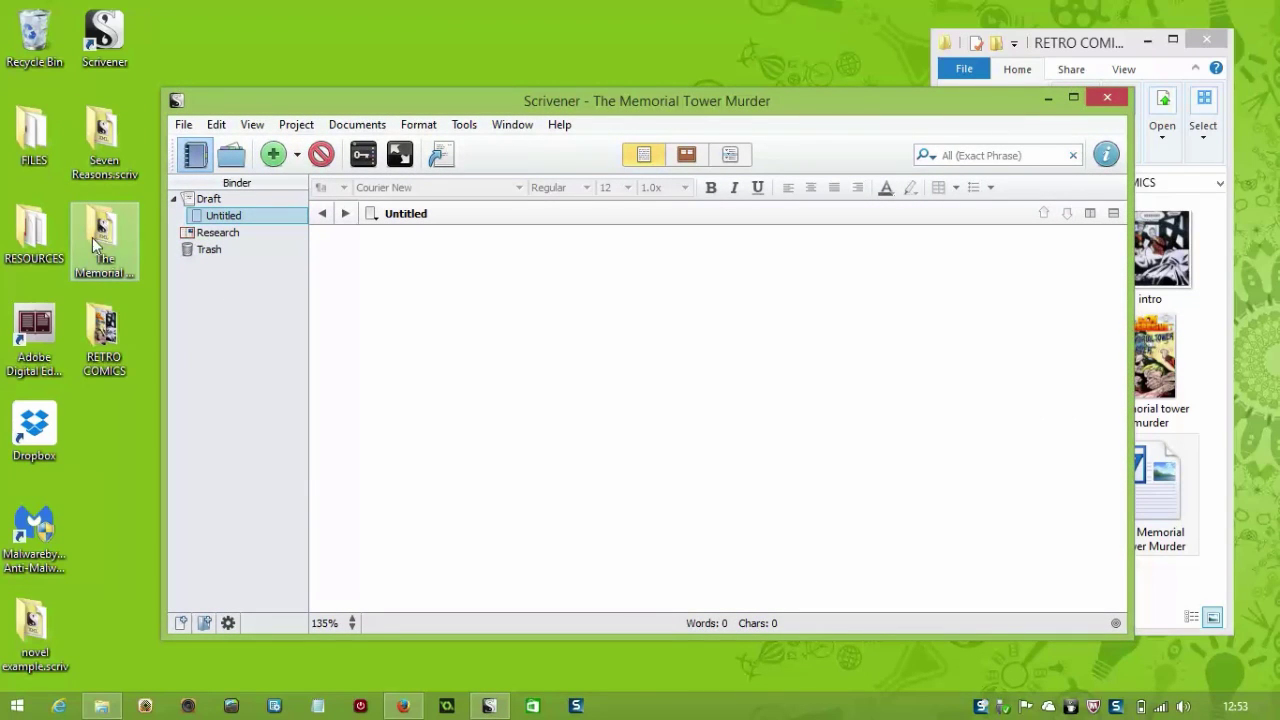
Step: Resize and reposition the project window so it sits beside the RETRO COMICS folder window without overlapping it
left_click(405, 292)
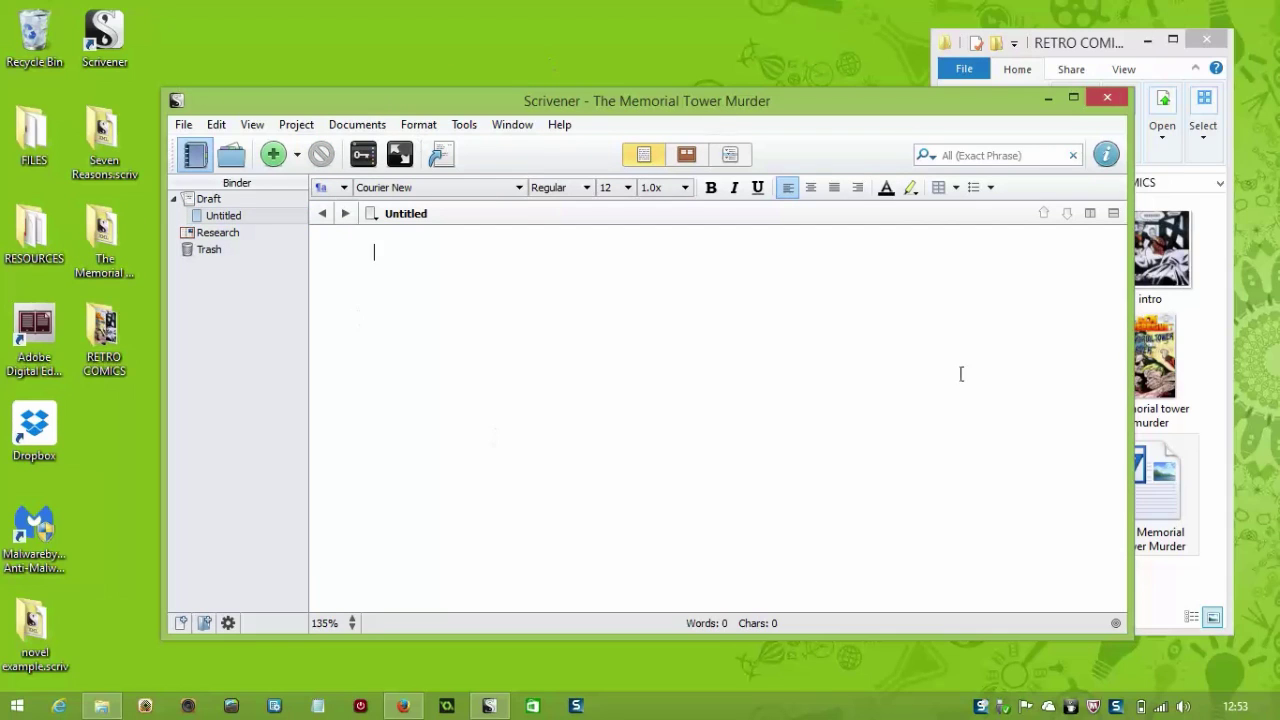
left_click_drag(1130, 636, 921, 636)
left_click_drag(708, 107, 703, 49)
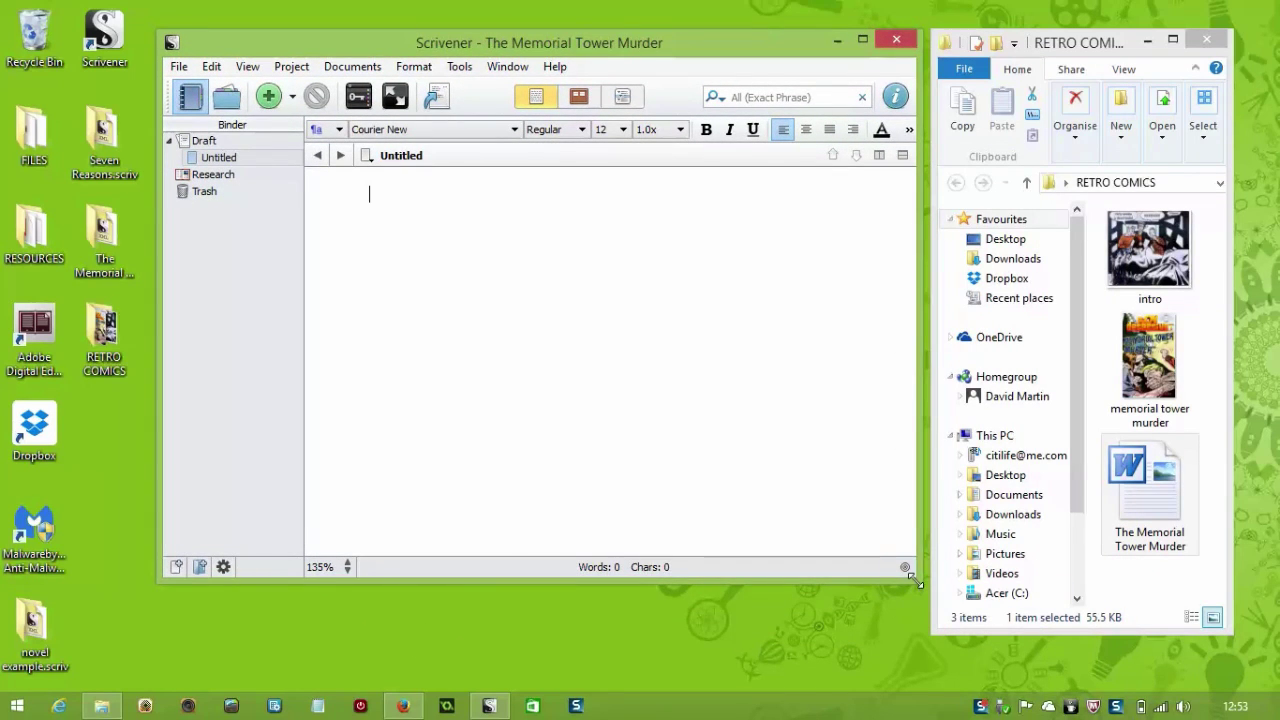
left_click_drag(915, 578, 920, 628)
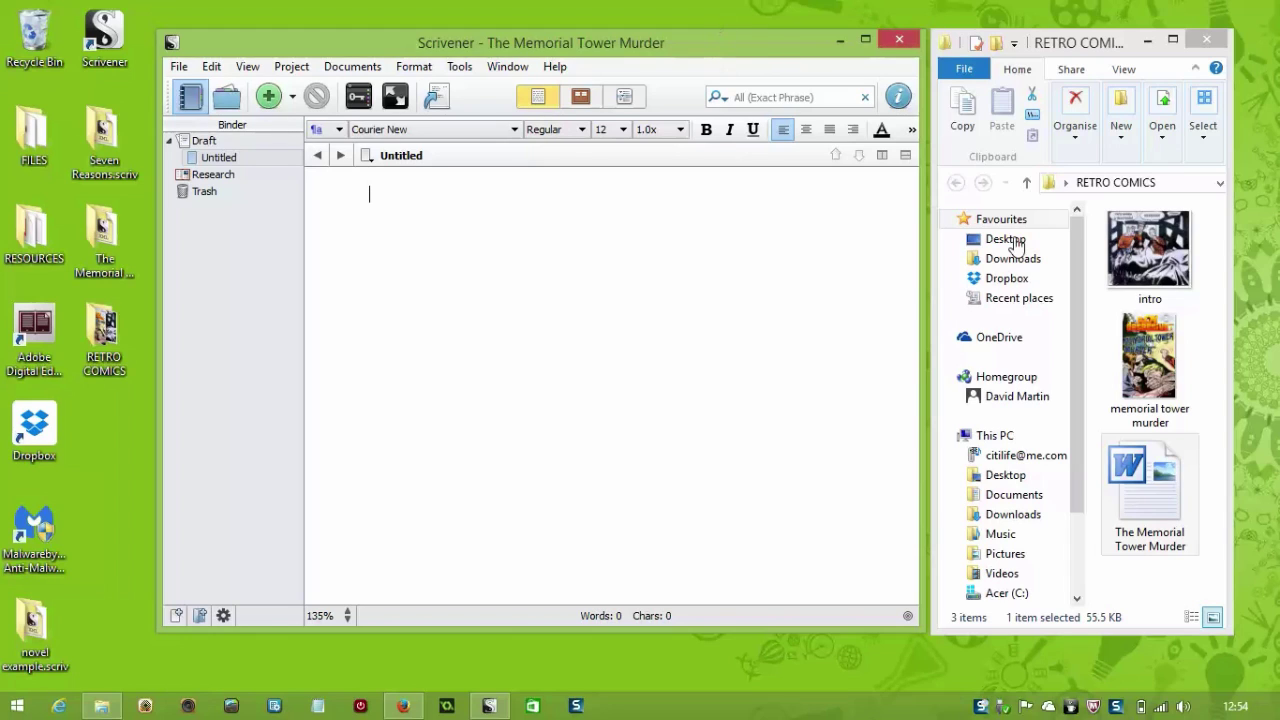
Step: Move the Untitled document from the Draft folder to the Trash and collapse the Trash folder
left_click(265, 157)
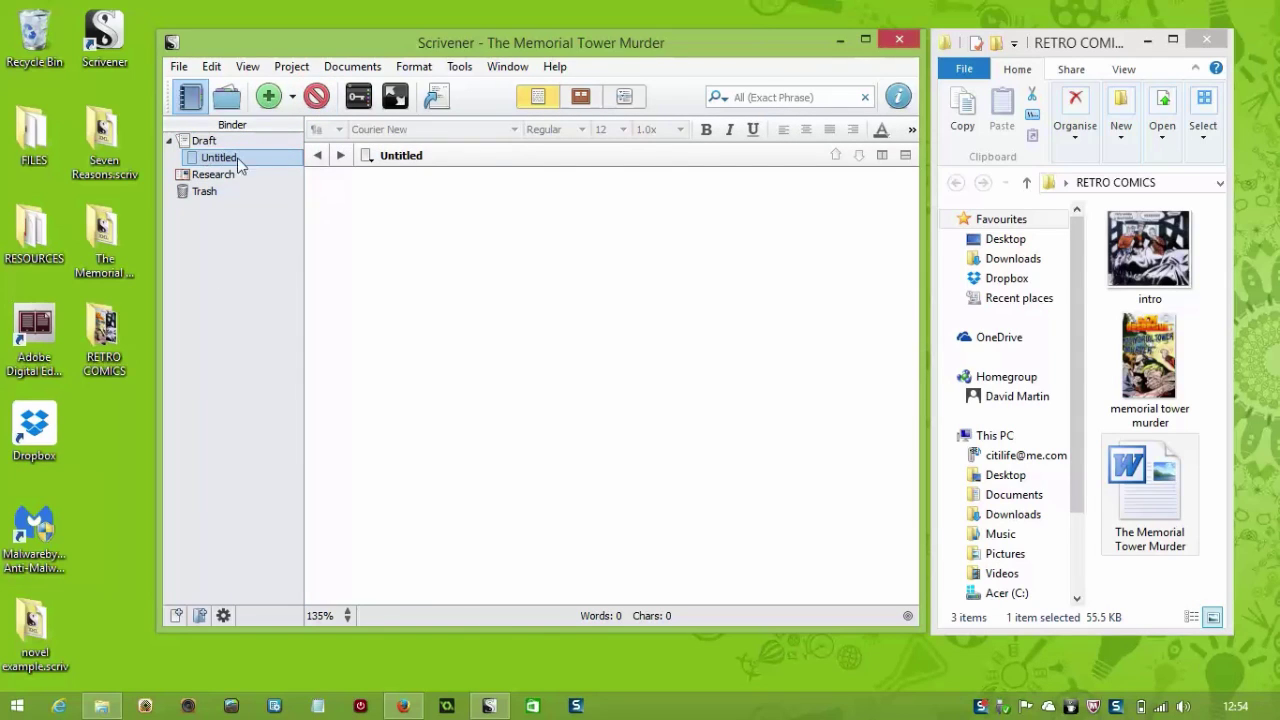
left_click(316, 95)
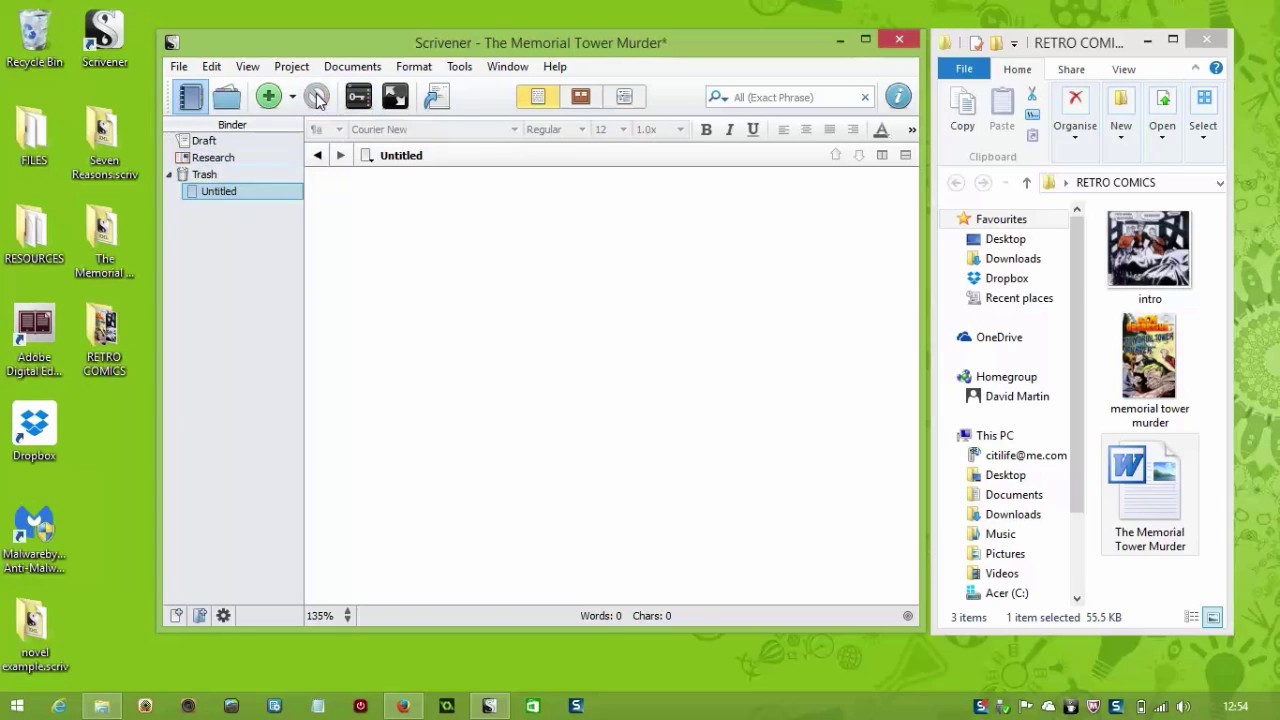
left_click(183, 175)
left_click(169, 175)
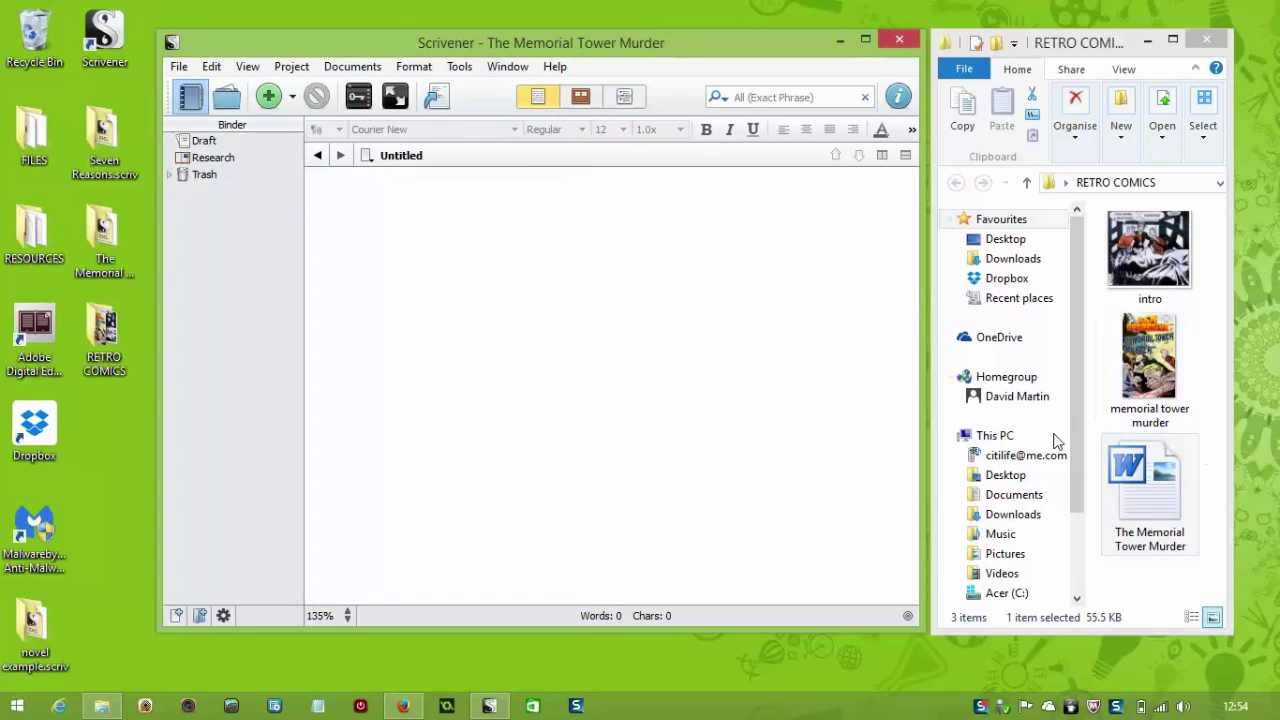
Step: Import the Word file "The Memorial Tower Murder" from the RETRO COMICS folder into Draft and open the imported document
left_click(1148, 476)
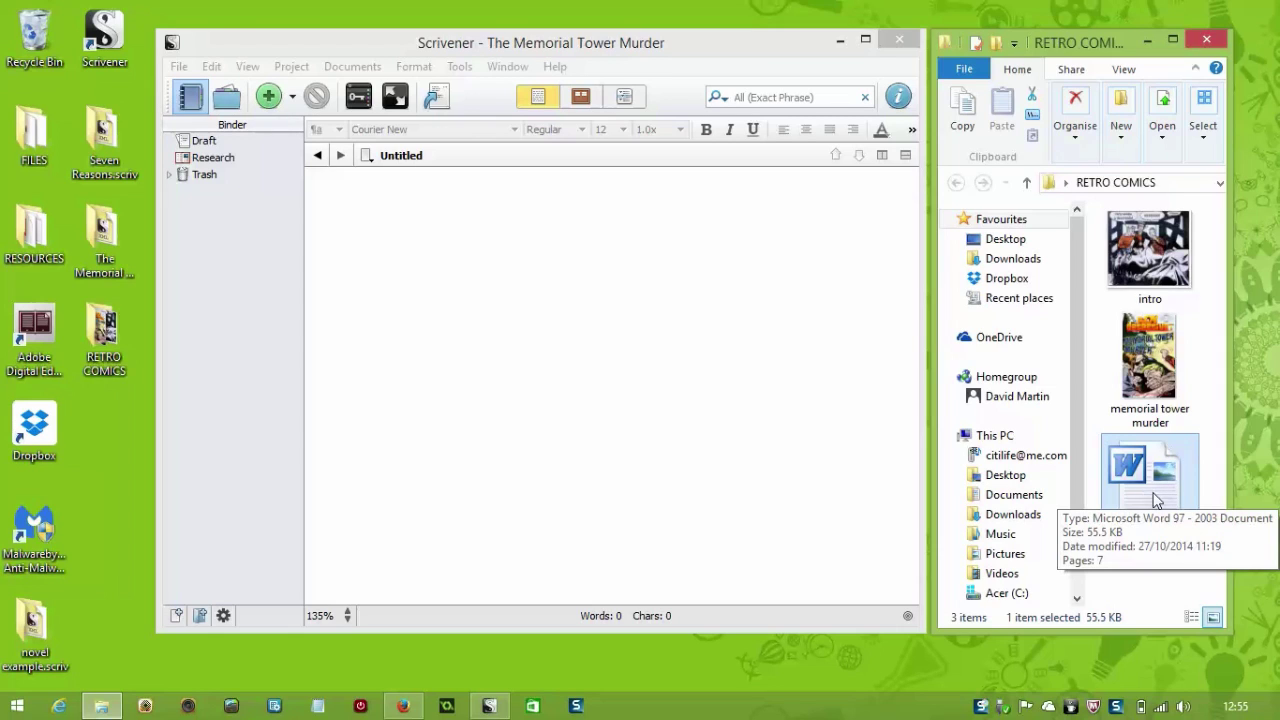
left_click_drag(1155, 500, 204, 146)
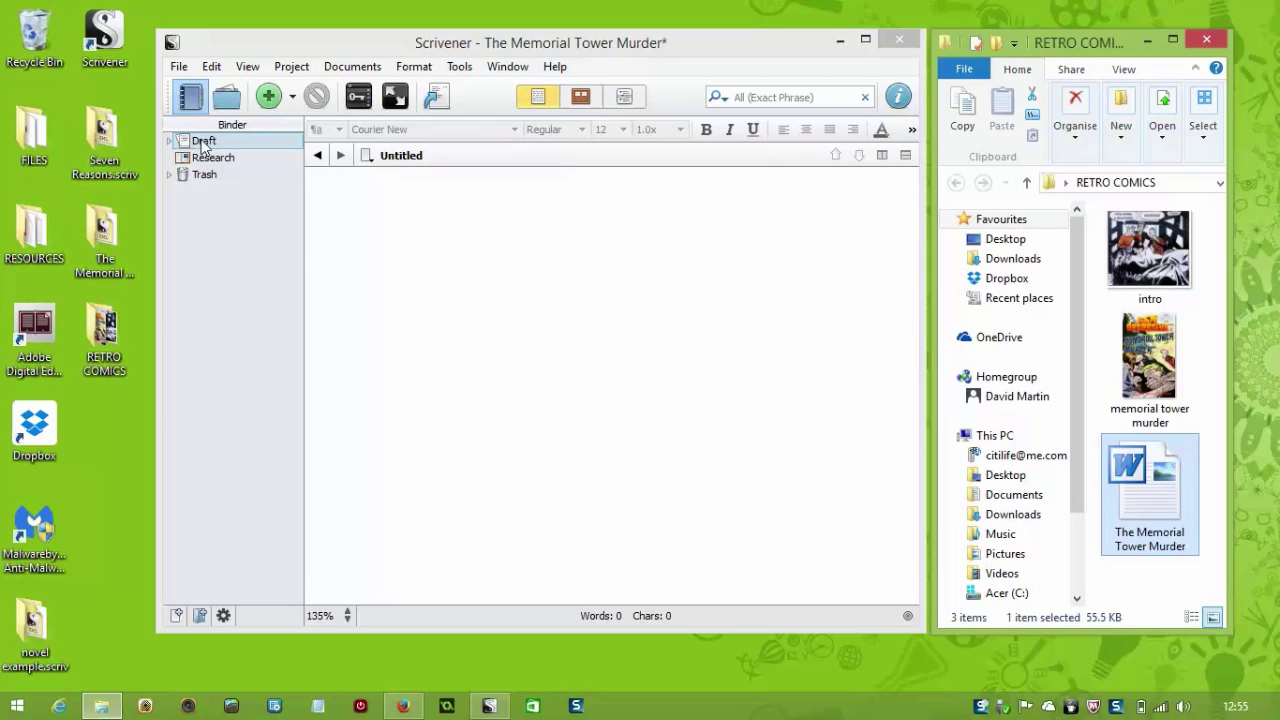
left_click(170, 142)
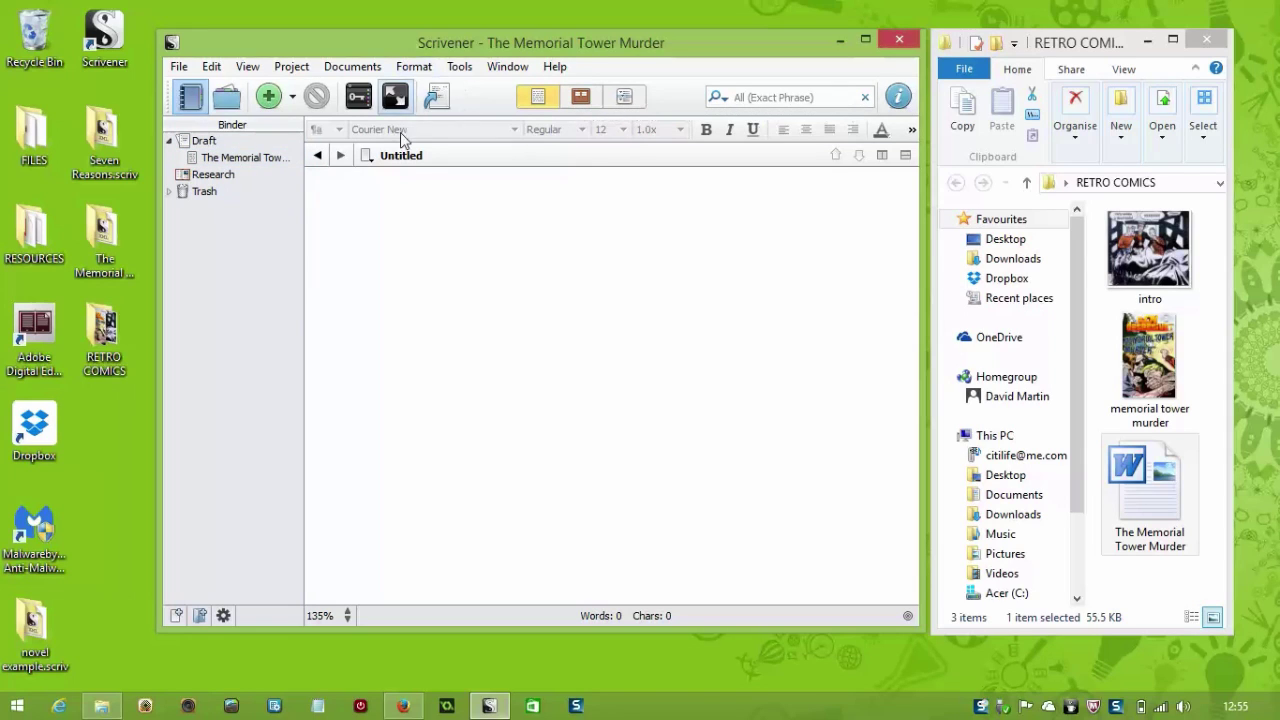
left_click(258, 159)
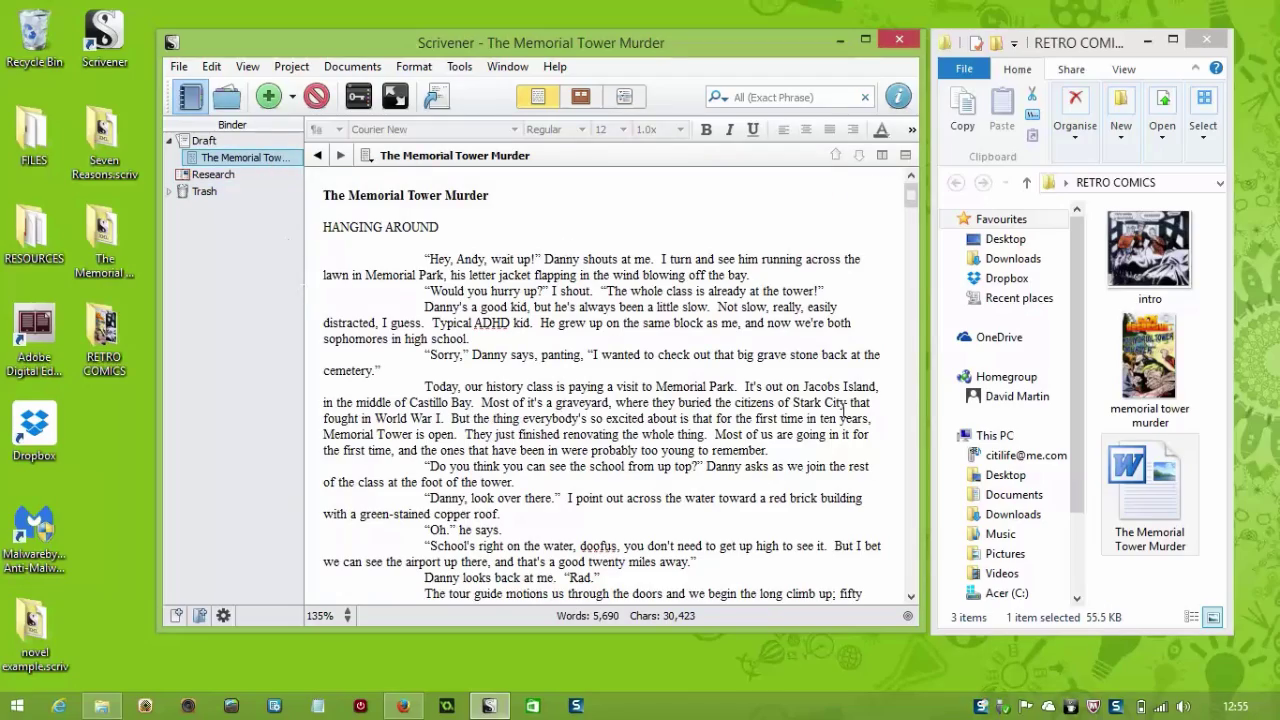
mouse_move(912, 198)
left_mouse_down()
mouse_move(904, 597)
mouse_move(925, 197)
mouse_move(912, 198)
mouse_move(910, 578)
mouse_move(911, 196)
left_mouse_up()
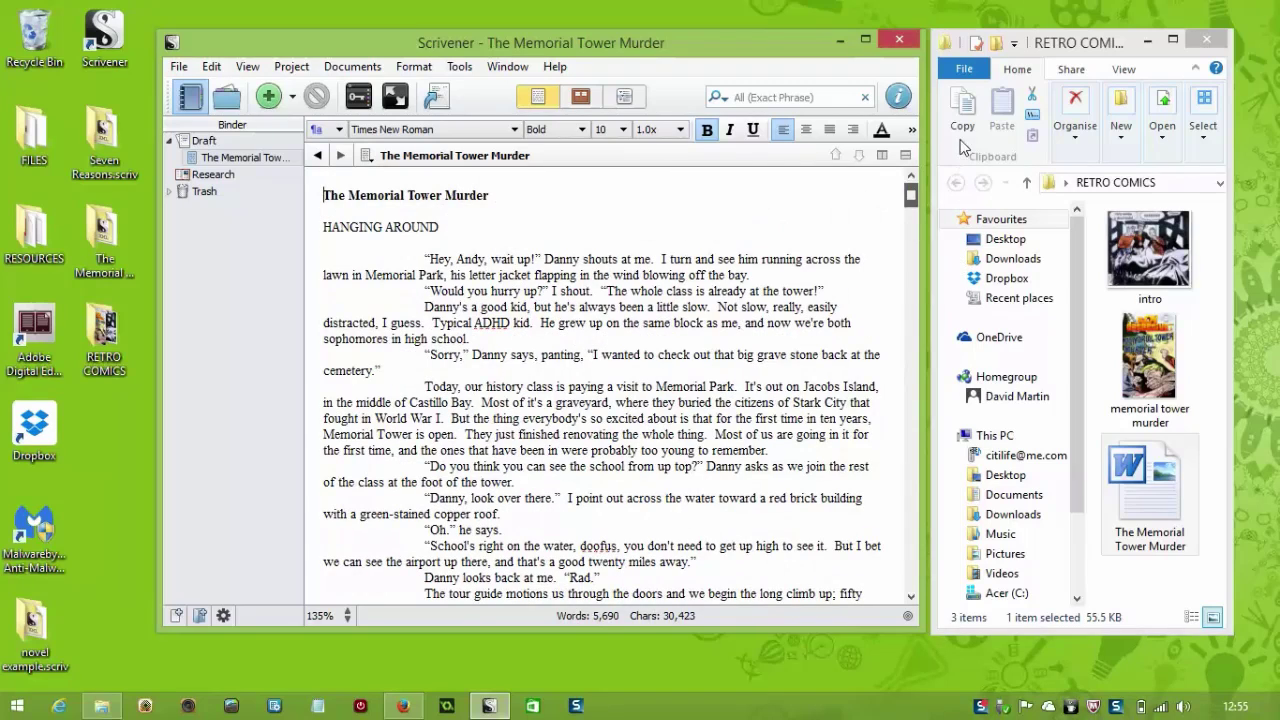
Step: Set the font size of the entire imported story text to 14
left_click(404, 260)
key("shift+Home")
key("Right")
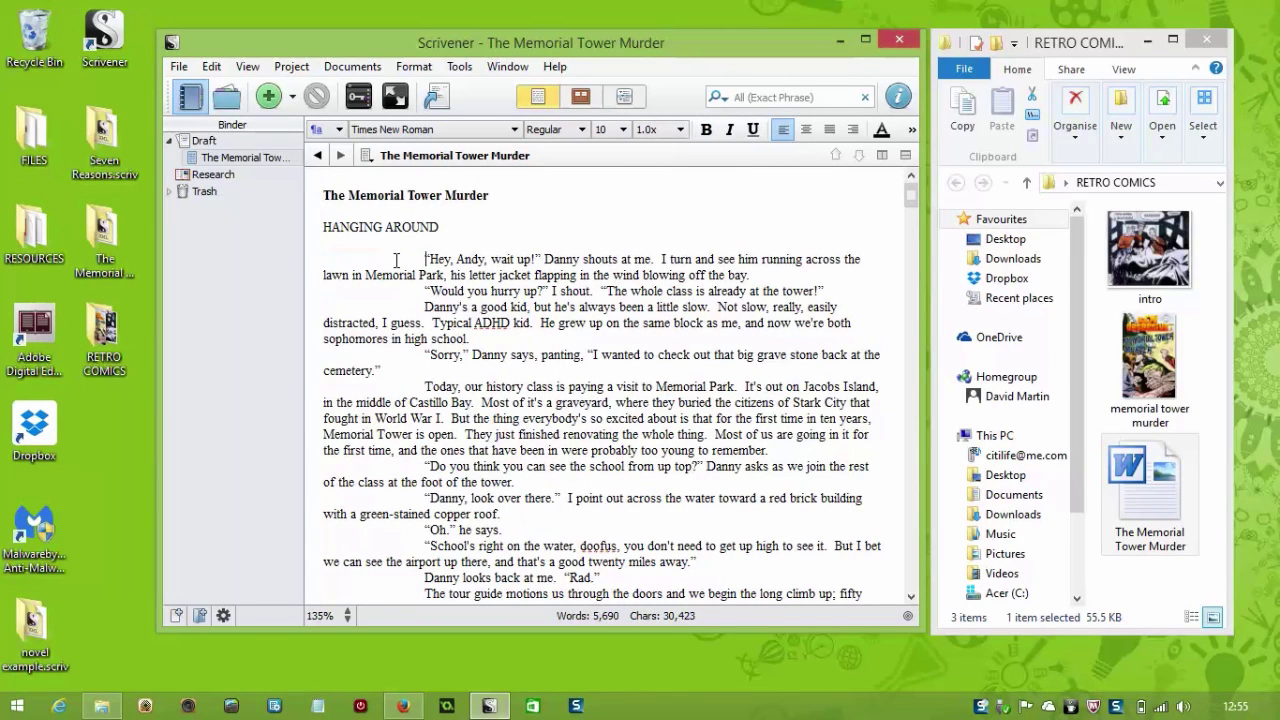
key("ctrl+shift+Right")
left_click(406, 262)
key("ctrl+a")
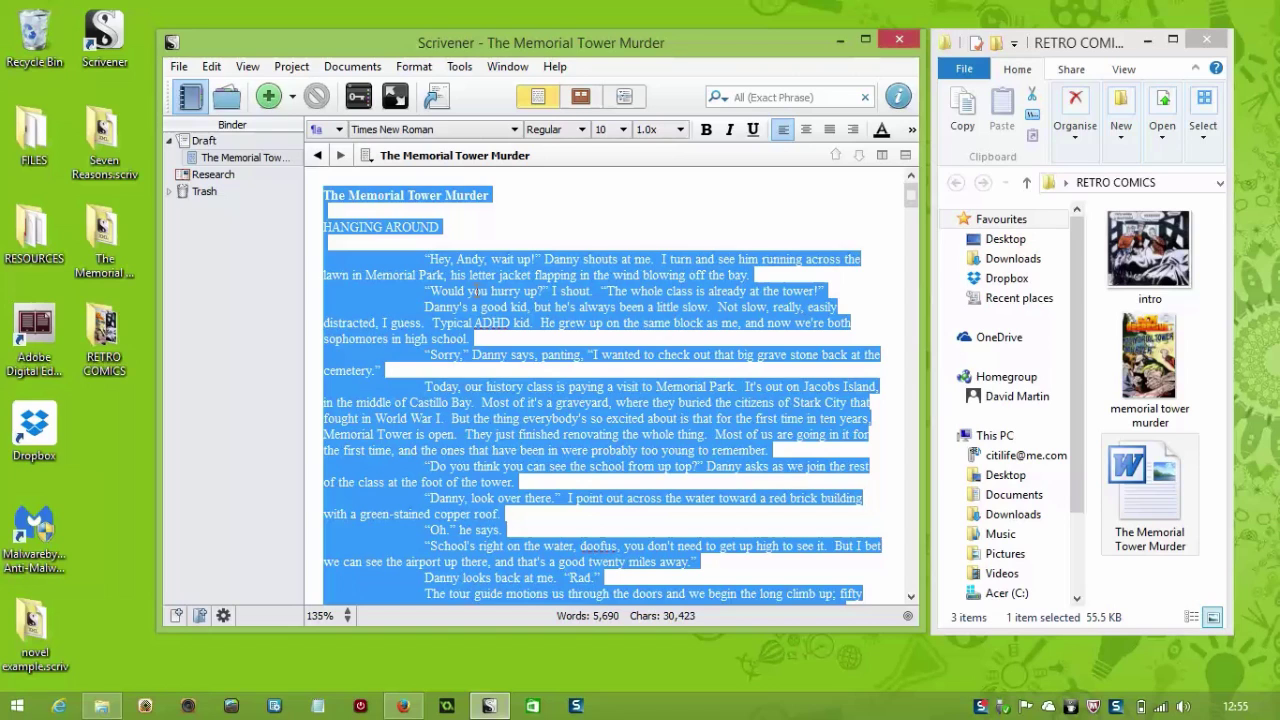
left_click(621, 129)
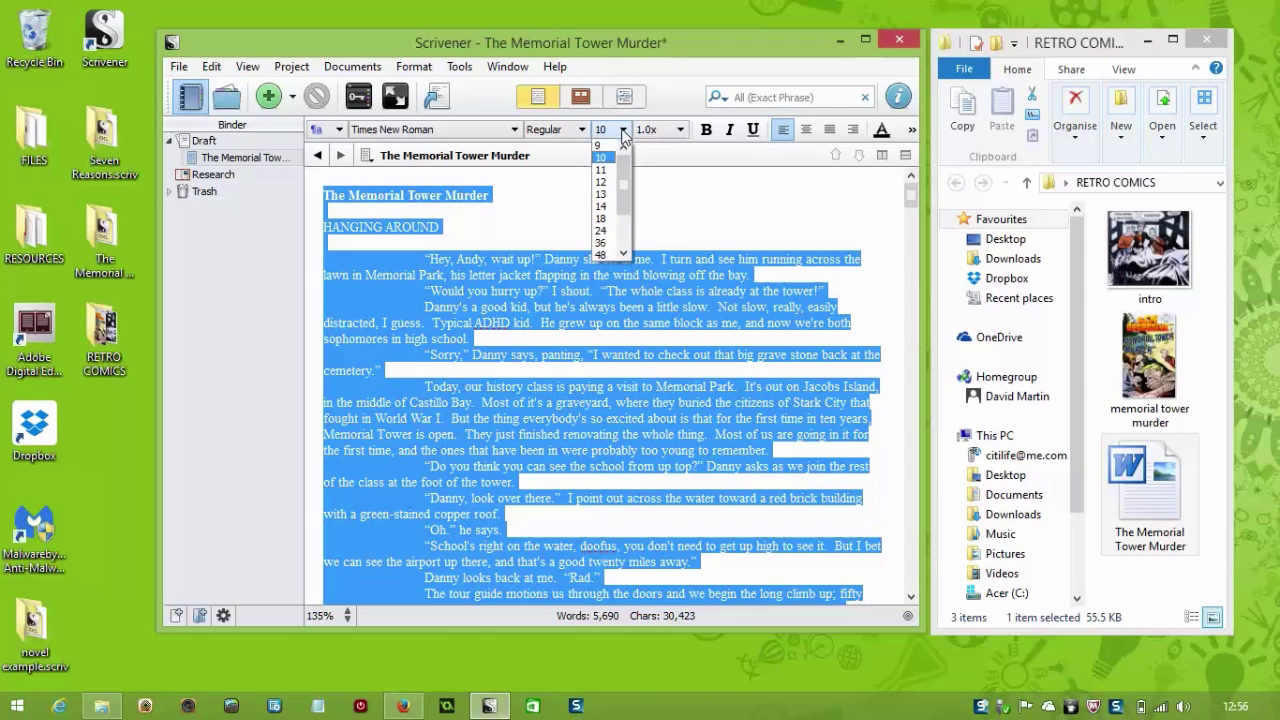
left_click(600, 206)
left_click(562, 306)
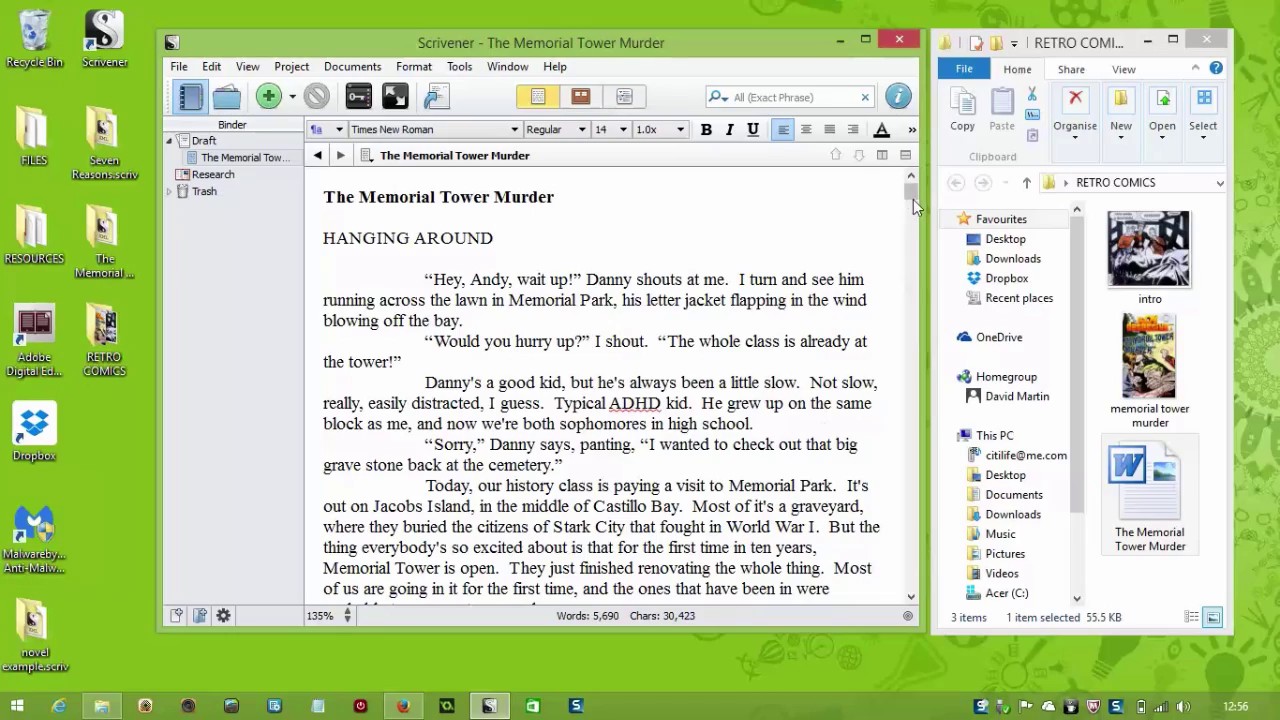
Step: Split the story at the "HANGING AROUND" heading, using the heading as the new document's title
mouse_move(912, 196)
left_mouse_down()
mouse_move(902, 525)
mouse_move(920, 607)
mouse_move(906, 470)
mouse_move(930, 300)
mouse_move(970, 183)
left_mouse_up()
left_click_drag(496, 238, 306, 240)
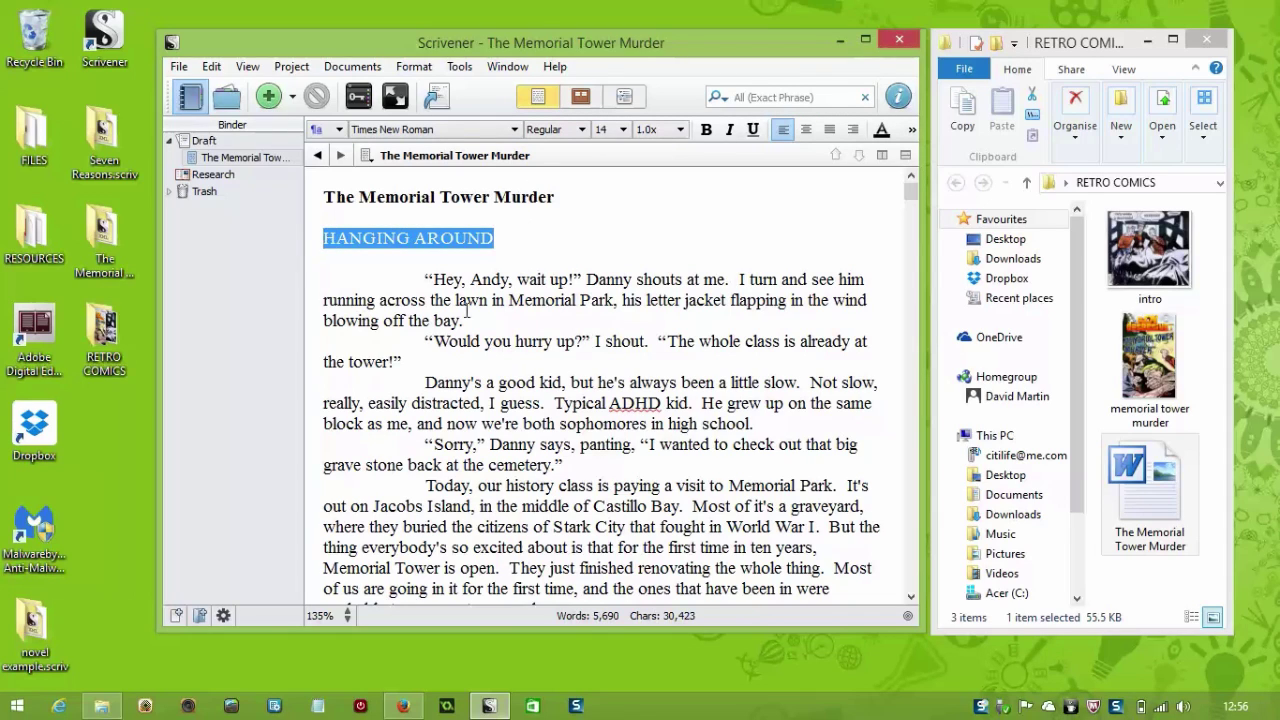
left_click(502, 238)
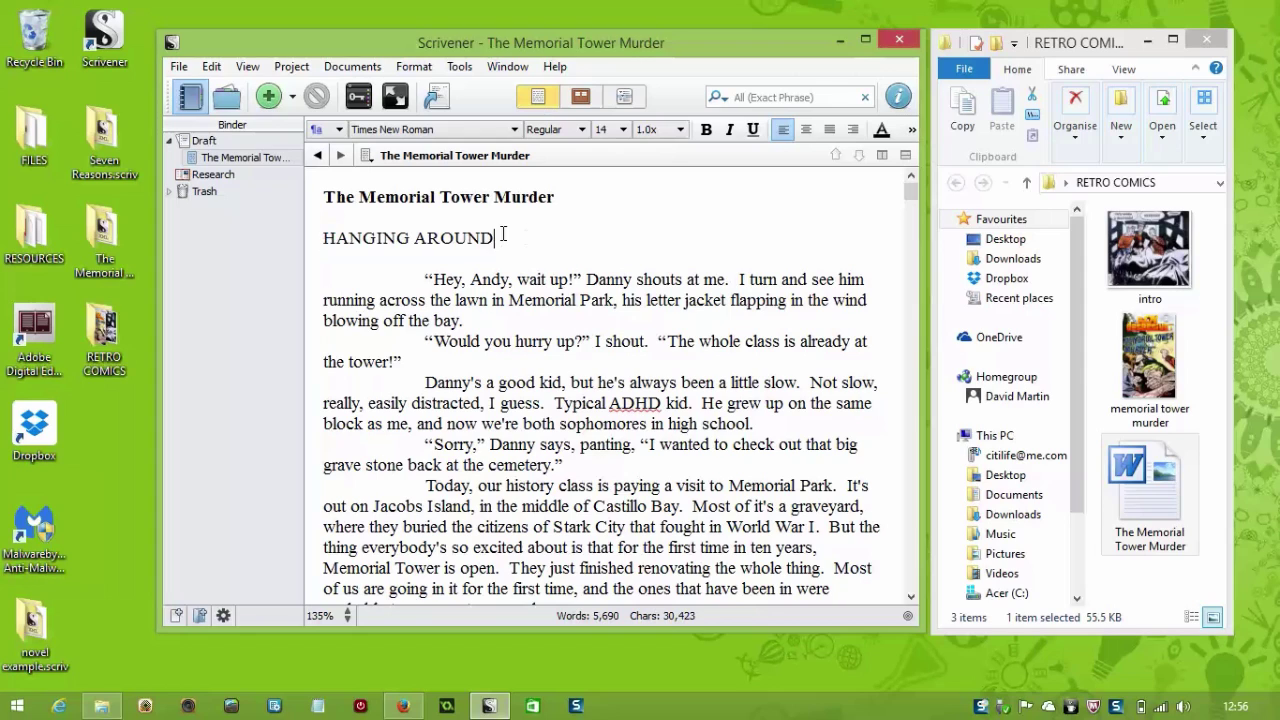
left_click_drag(496, 238, 323, 242)
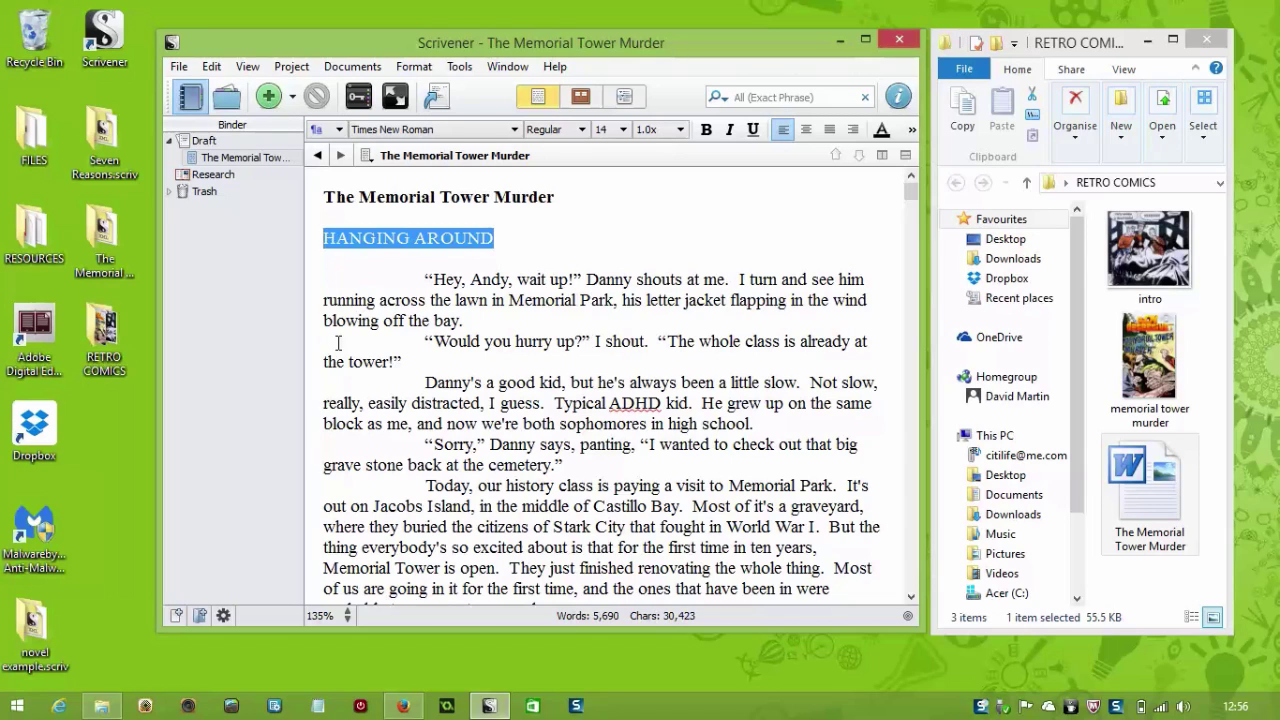
key("ctrl+shift+k")
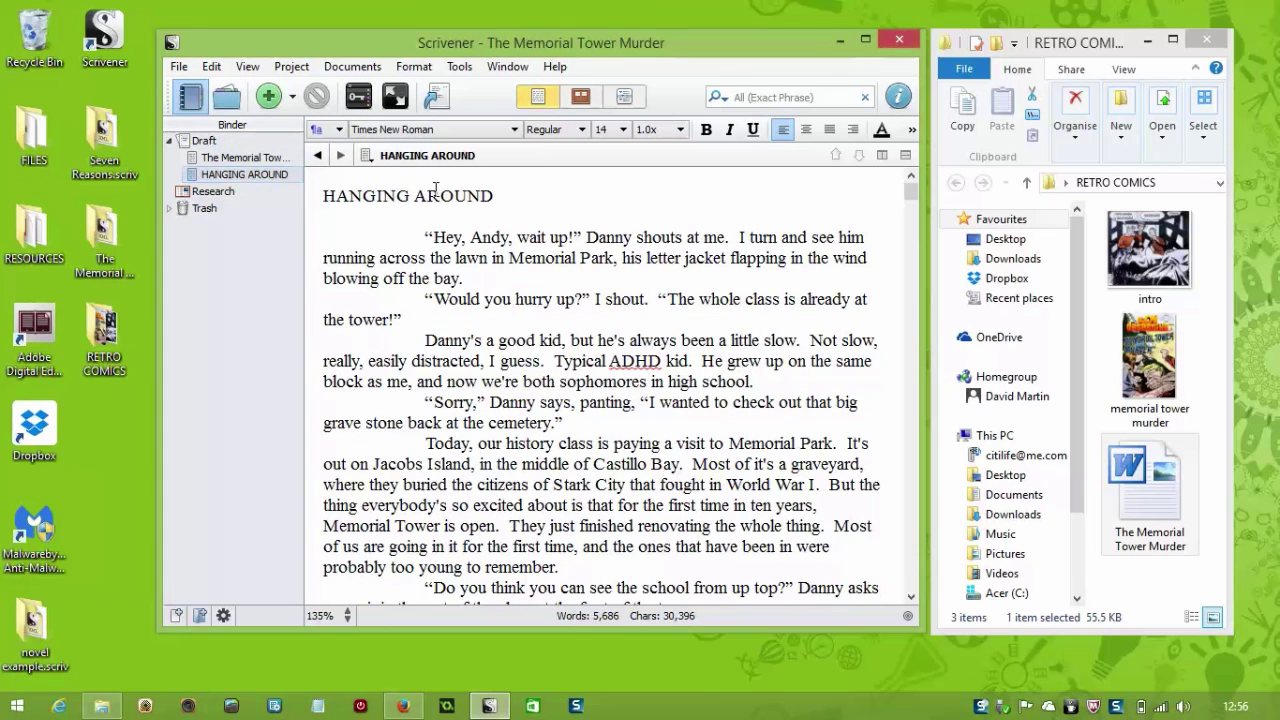
key("Up")
left_click(249, 176)
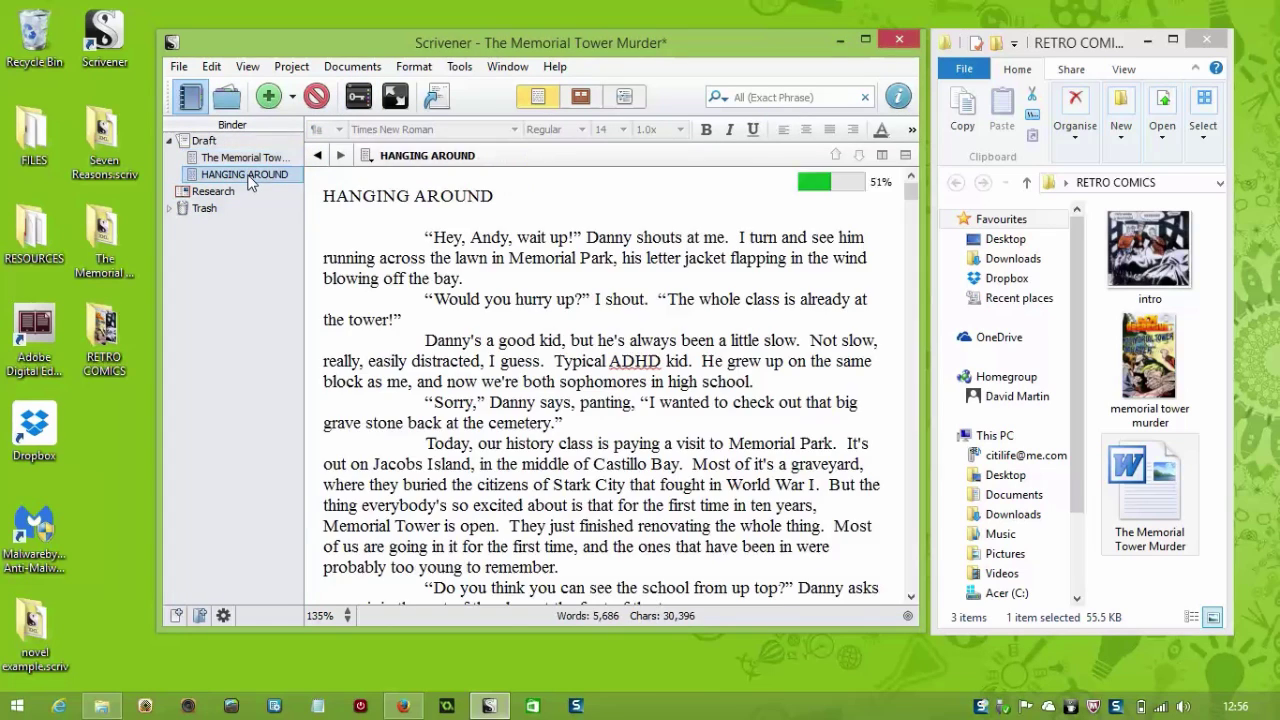
Step: Split the HANGING AROUND document at the "A HIGH FLYING SUICIDE?" heading, using that heading as the new title
left_click(540, 345)
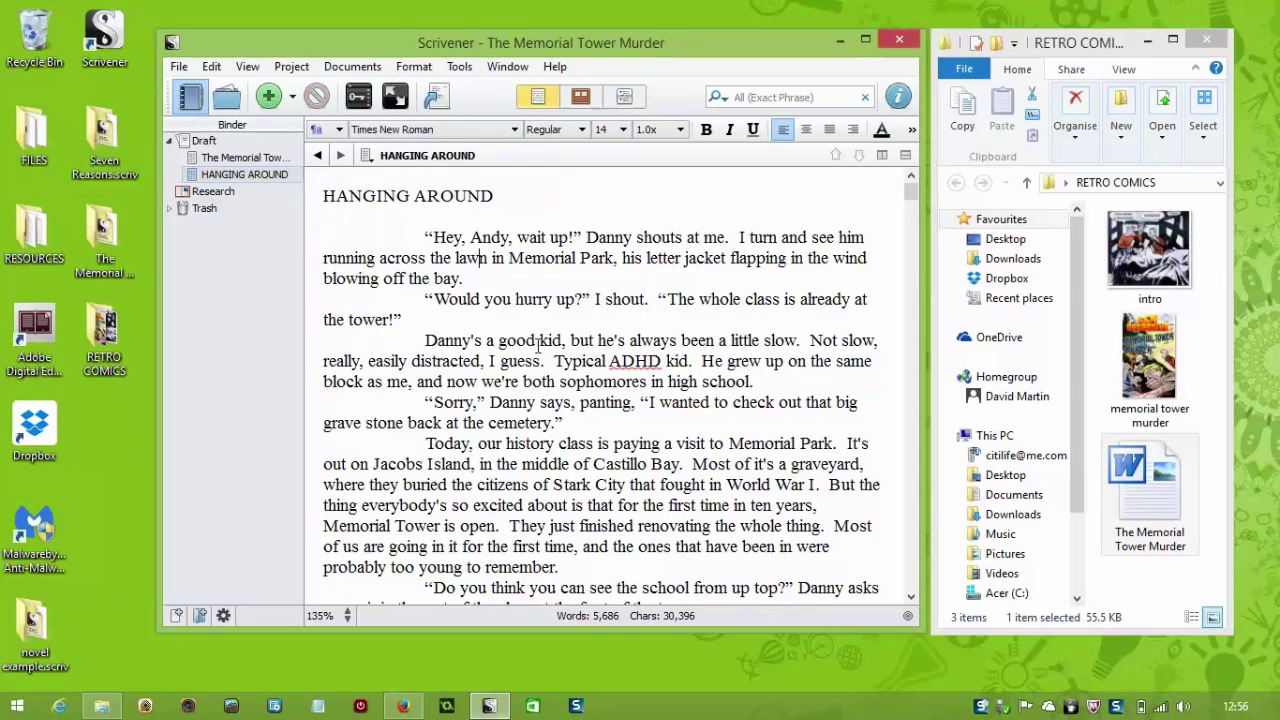
scroll(535, 340, "down", 20)
scroll(526, 287, "down", 2)
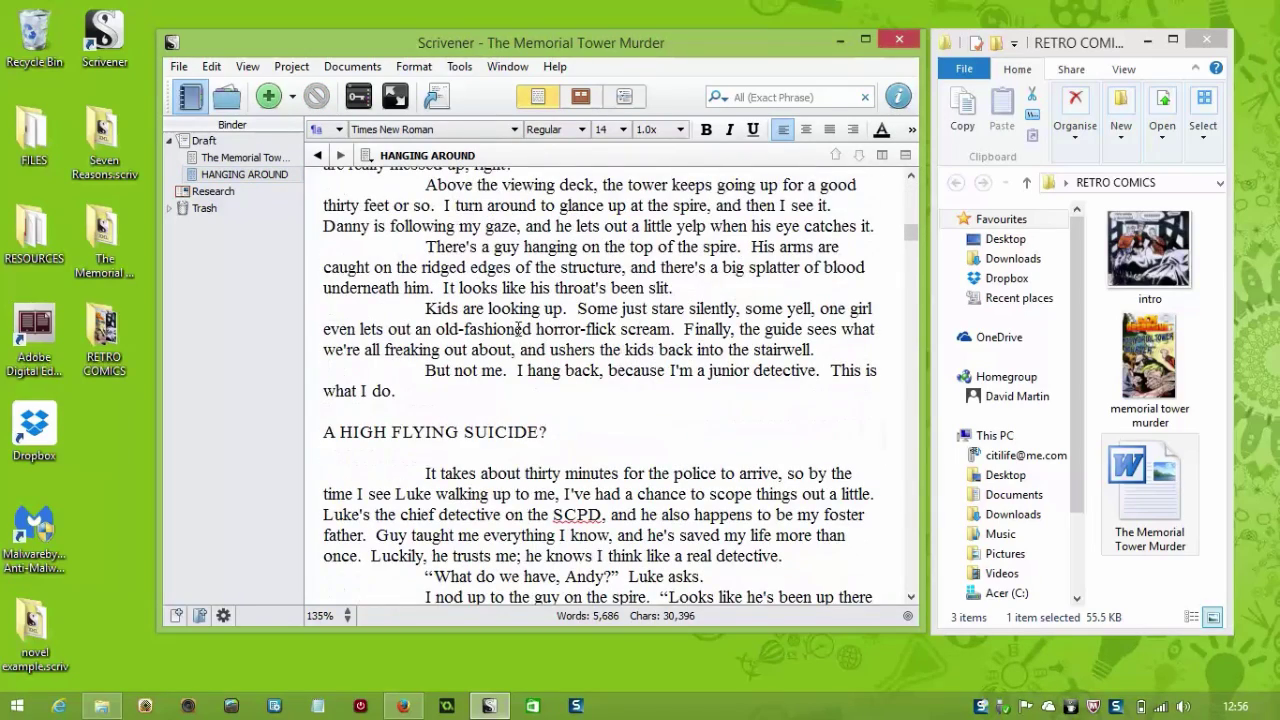
left_click_drag(558, 432, 309, 435)
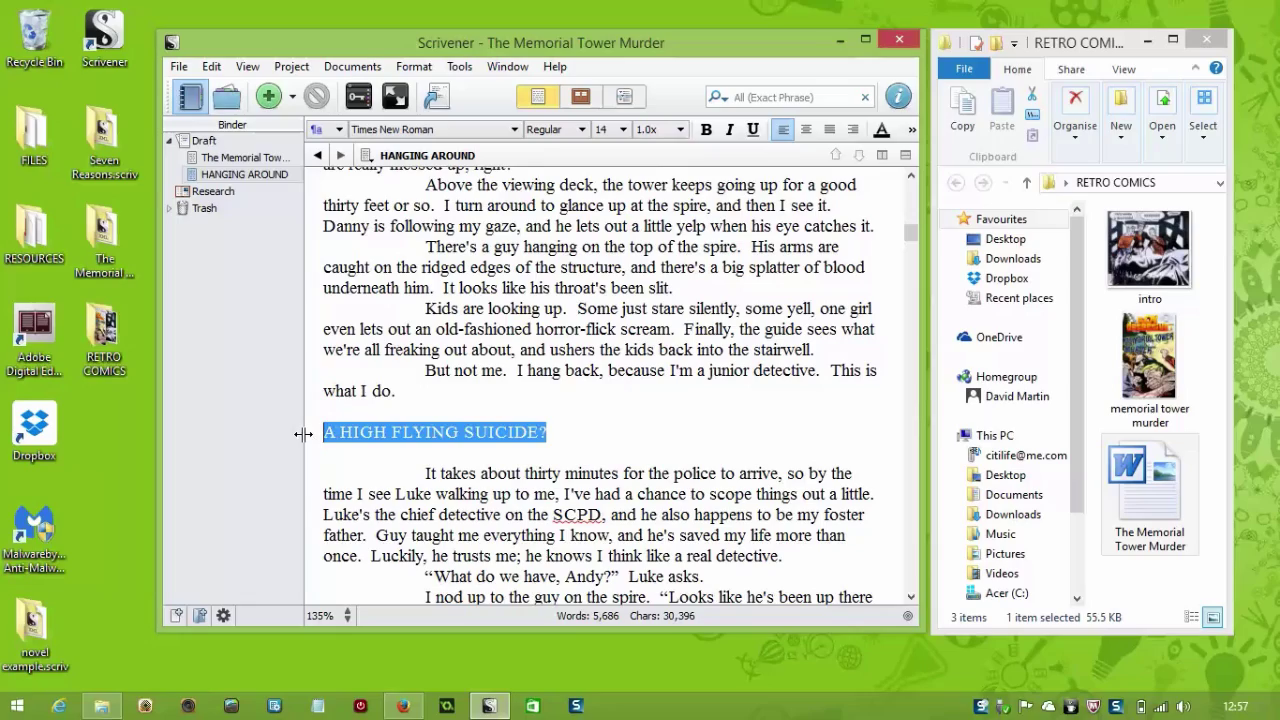
key("ctrl+shift+k")
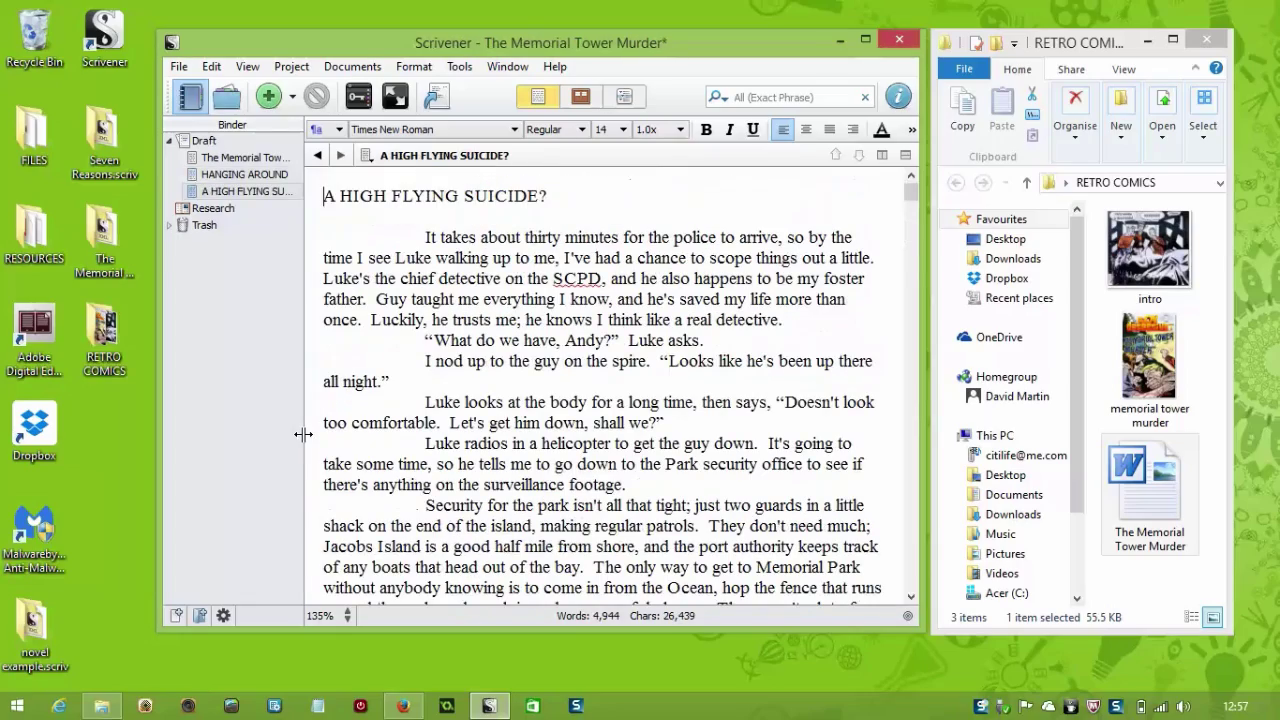
Step: Split the A HIGH FLYING SUICIDE? document at the "JOHN DOE" heading, using the heading as the new document's title
scroll(531, 379, "down", 20)
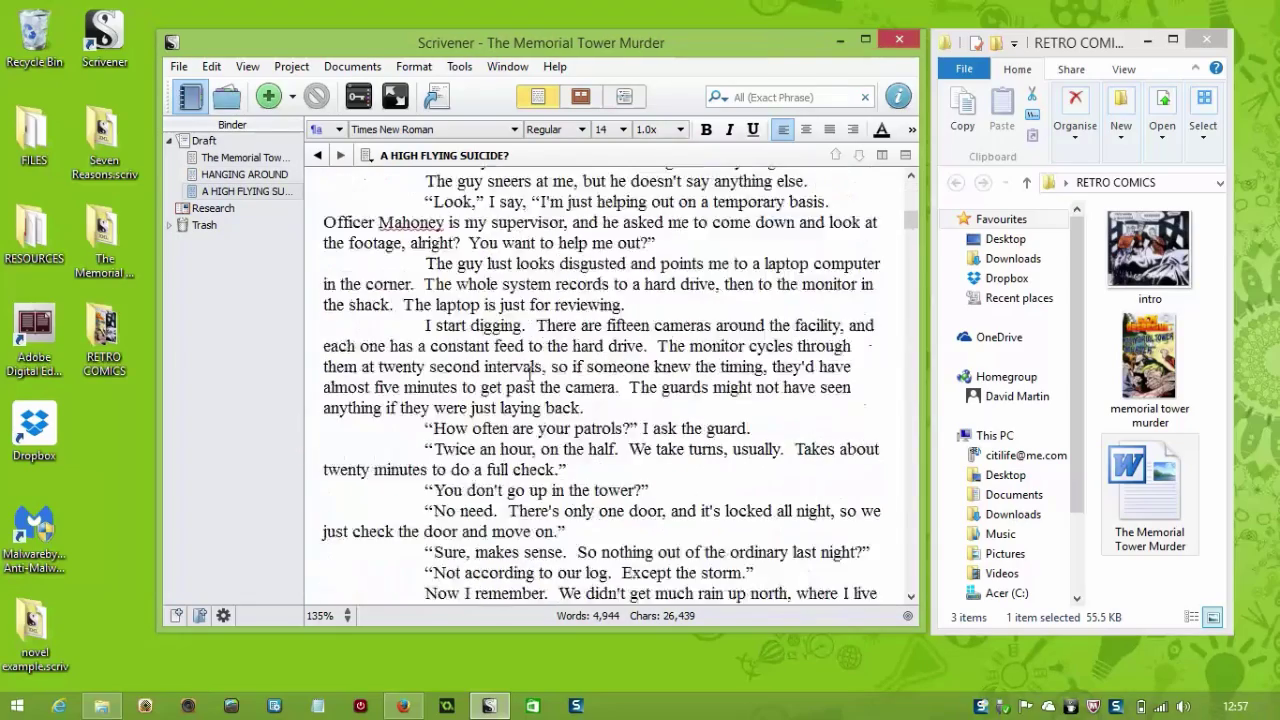
scroll(531, 360, "down", 6)
scroll(531, 360, "up", 6)
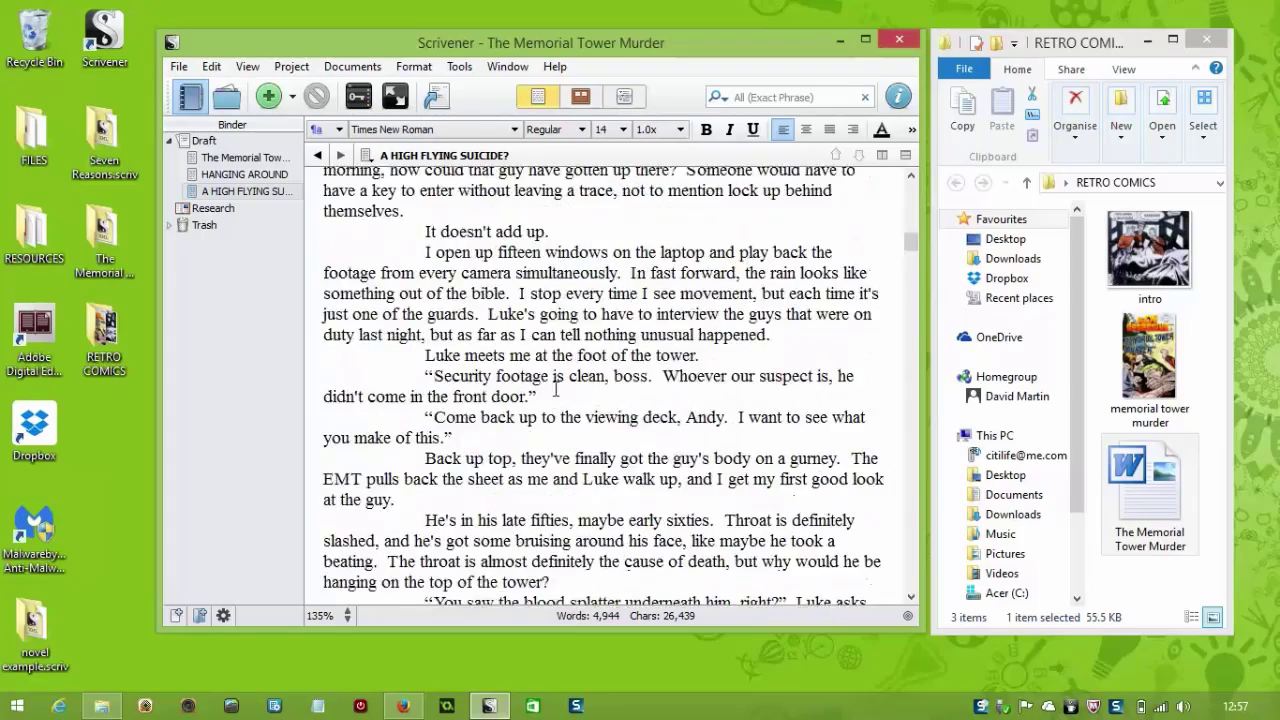
scroll(566, 379, "down", 6)
scroll(566, 380, "down", 8)
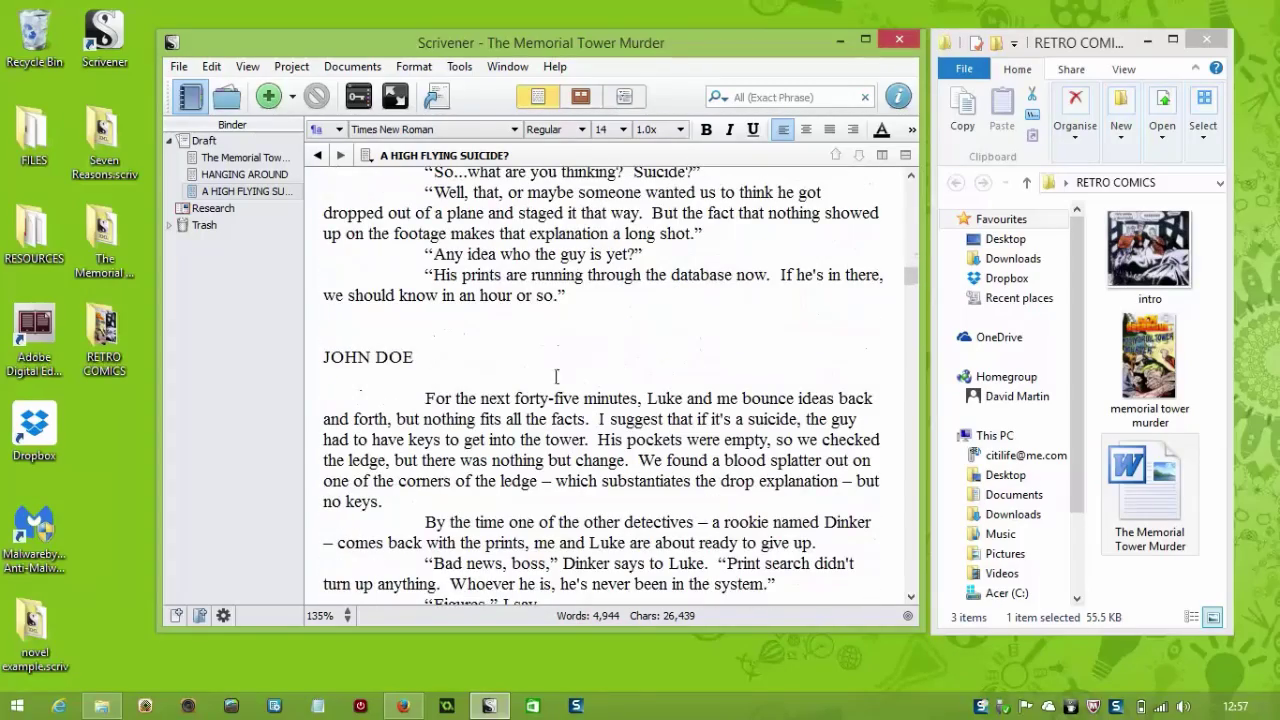
left_click_drag(422, 352, 325, 354)
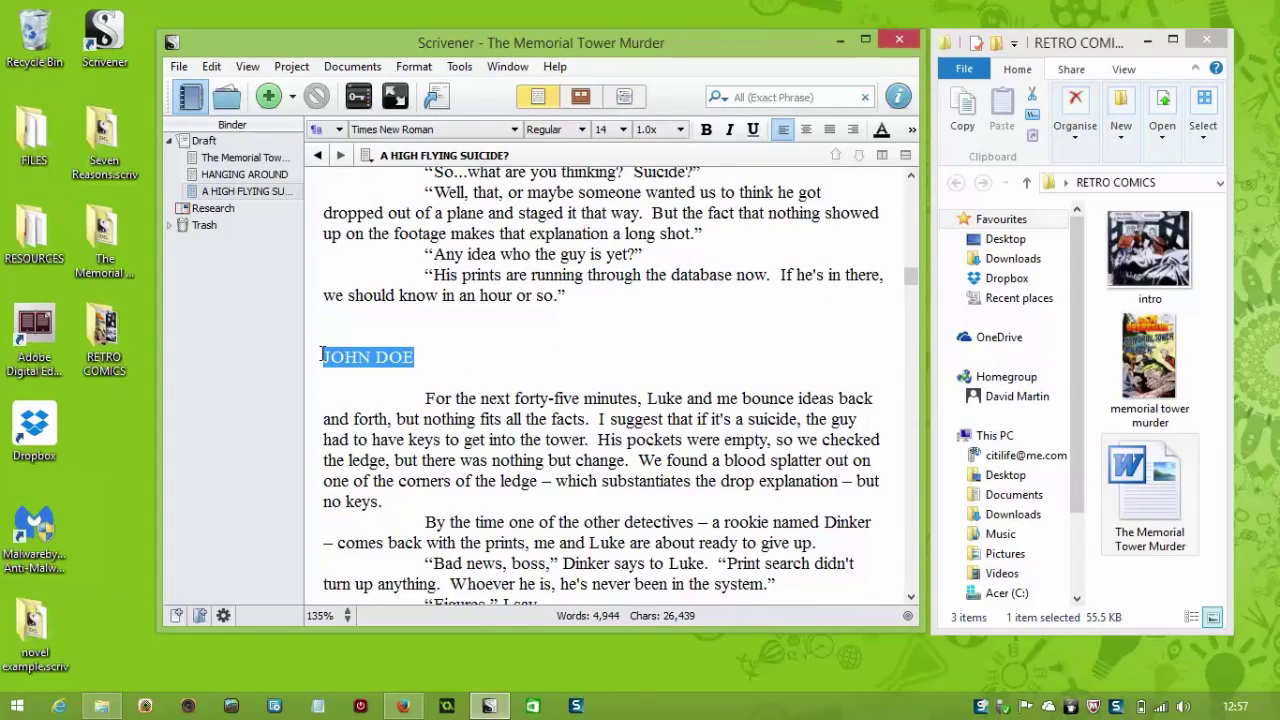
key("ctrl+shift+k")
Step: Split the JOHN DOE document at the "ANDY'S FIRST LEAD" heading, using that heading as the new title
scroll(510, 520, "down", 7)
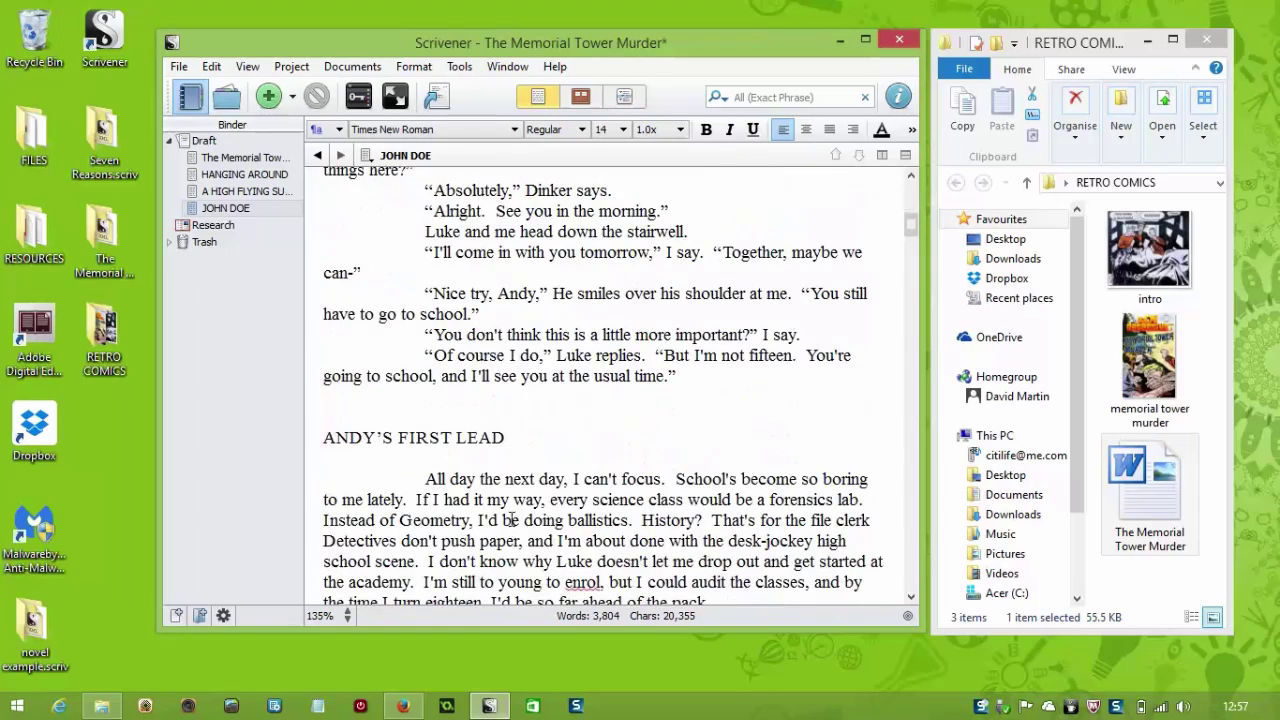
left_click_drag(511, 438, 315, 440)
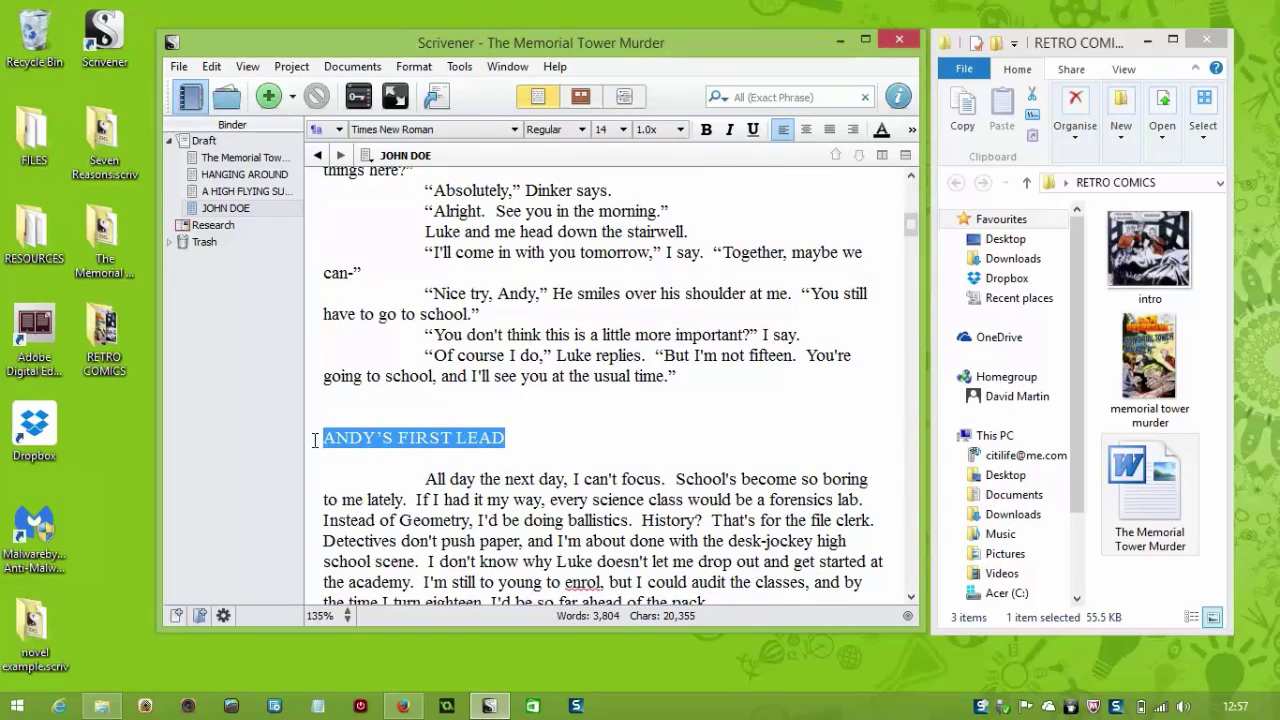
key("ctrl+shift+k")
Step: Split the ANDY'S FIRST LEAD document at the "CASTILLO FIELD" heading, using that heading as the new title
scroll(508, 386, "down", 15)
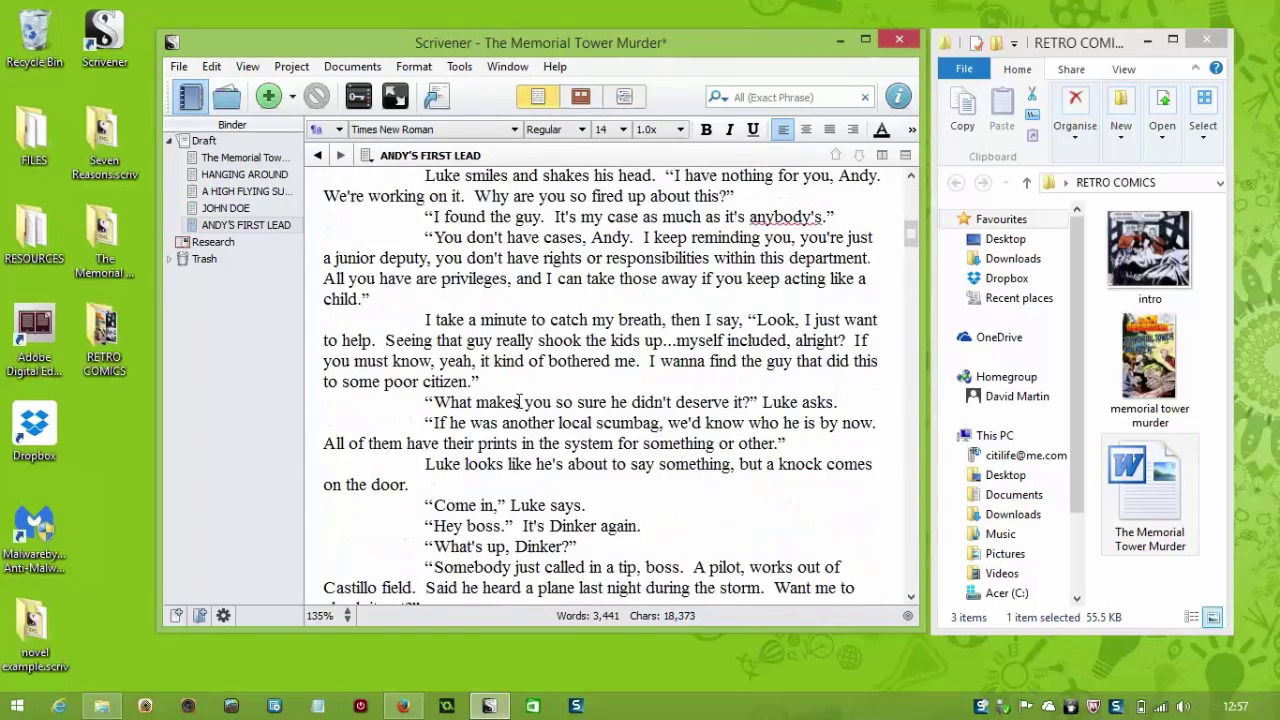
left_click_drag(466, 379, 325, 379)
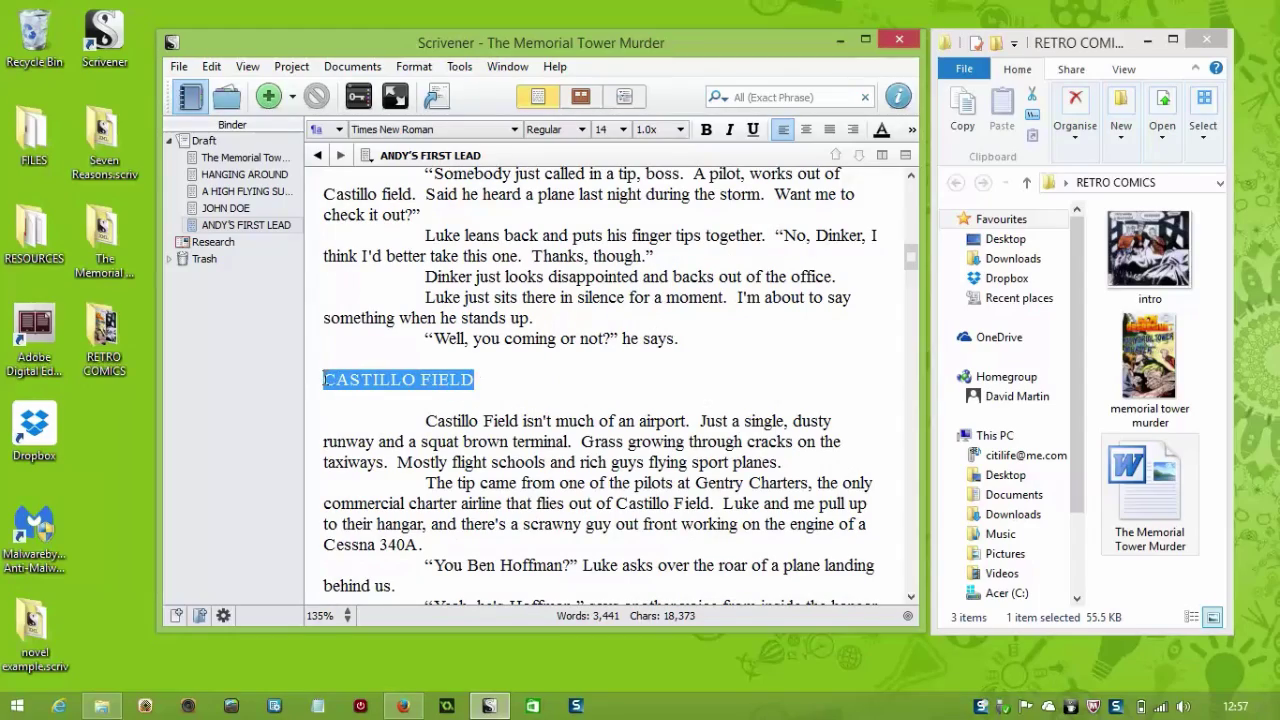
key("ctrl+shift+k")
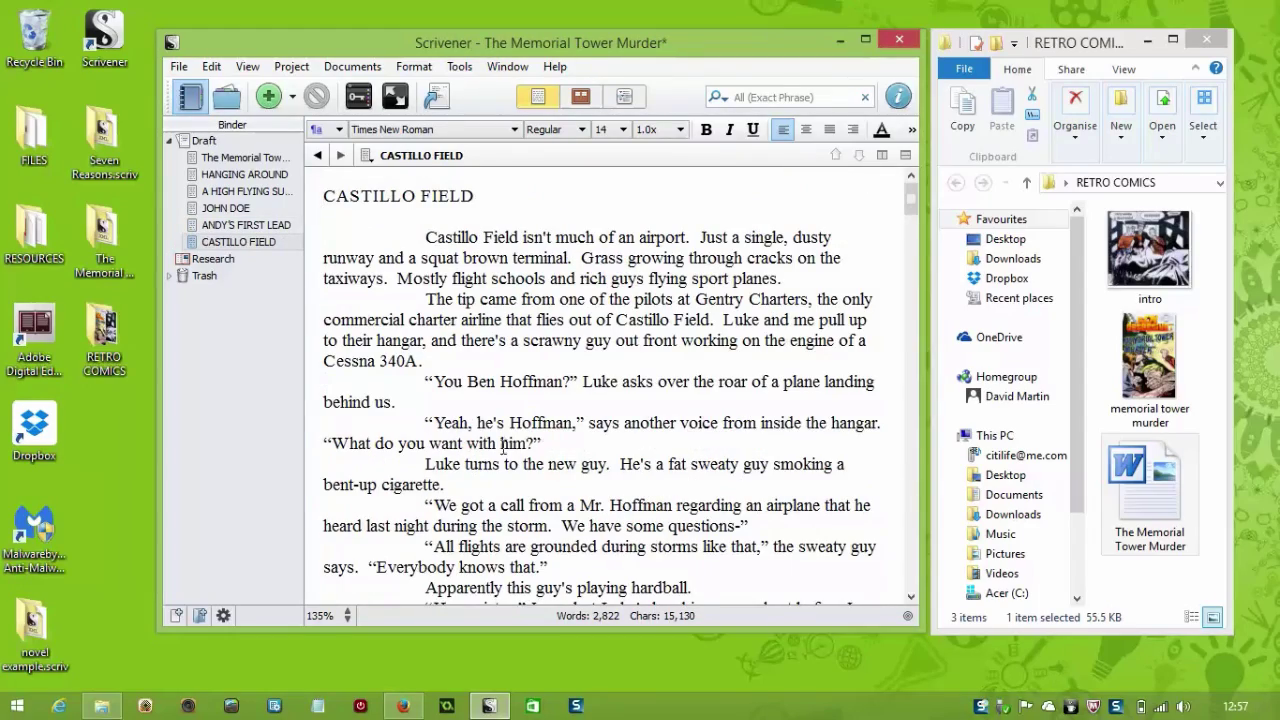
Step: Split the CASTILLO FIELD document at the "THE PLOT THICKENS" heading, using that heading as the new title
scroll(505, 447, "down", 15)
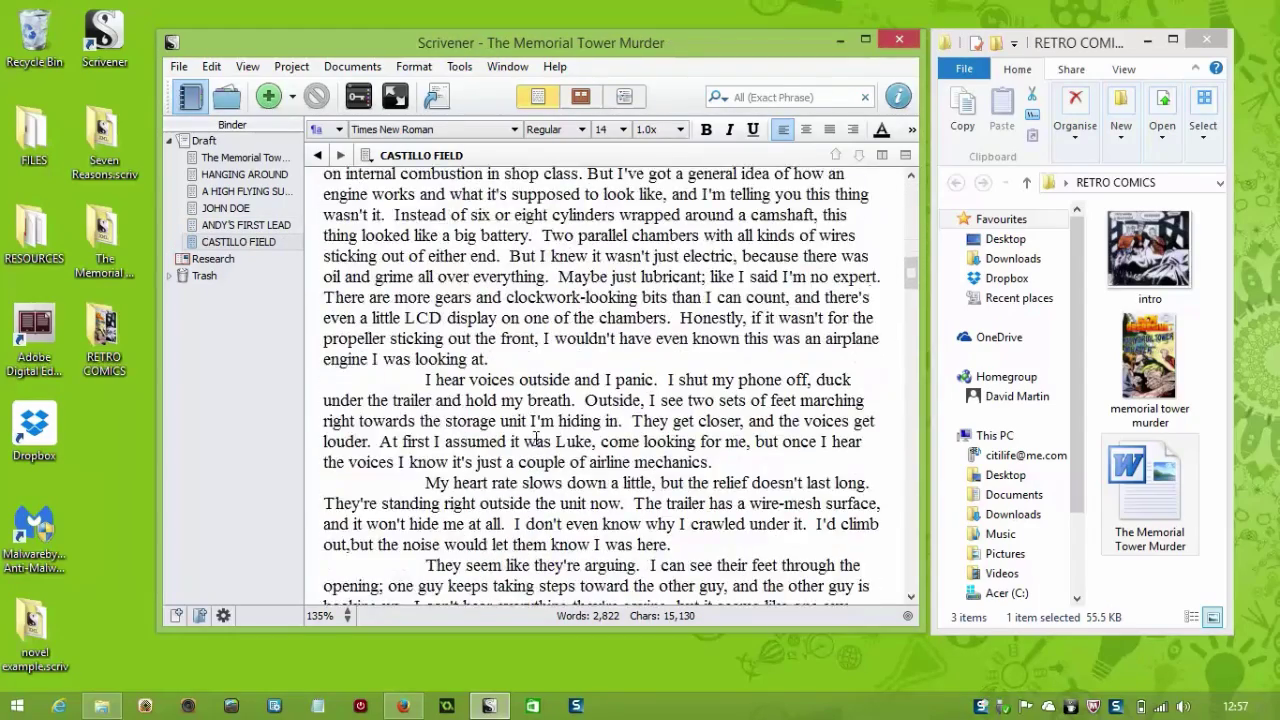
scroll(540, 437, "down", 15)
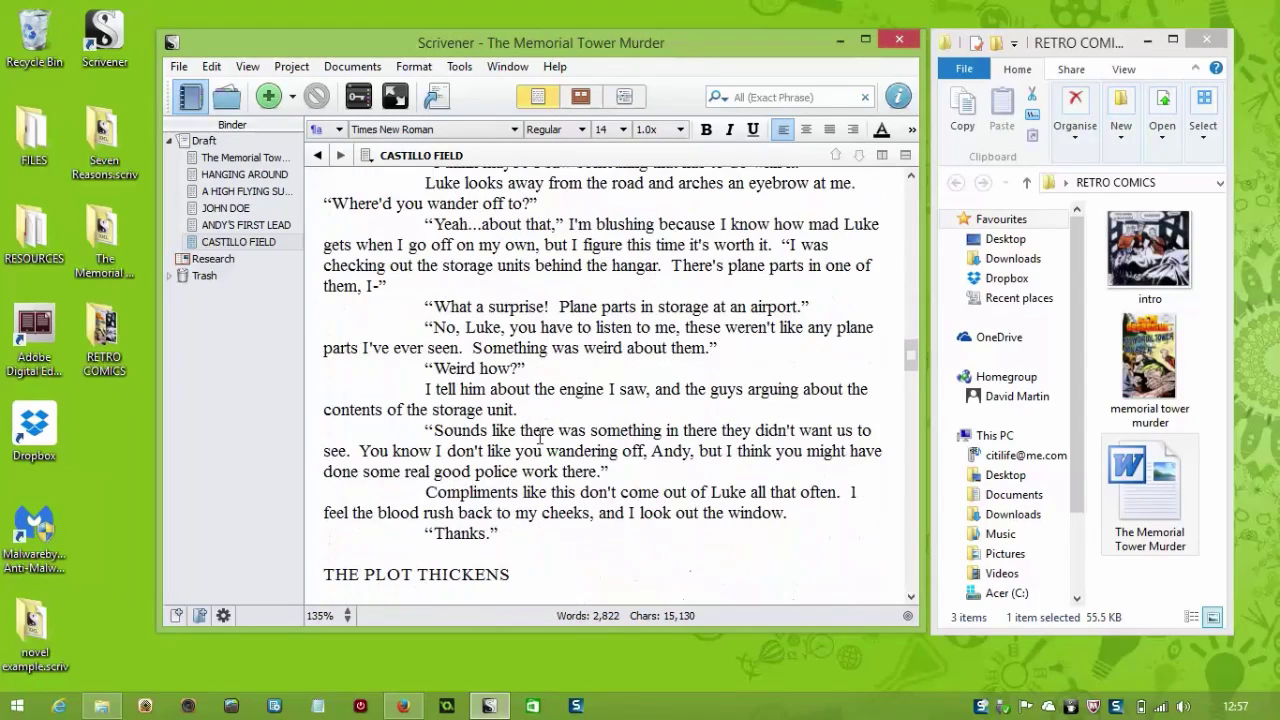
left_click_drag(515, 571, 327, 577)
key("ctrl+shift+k")
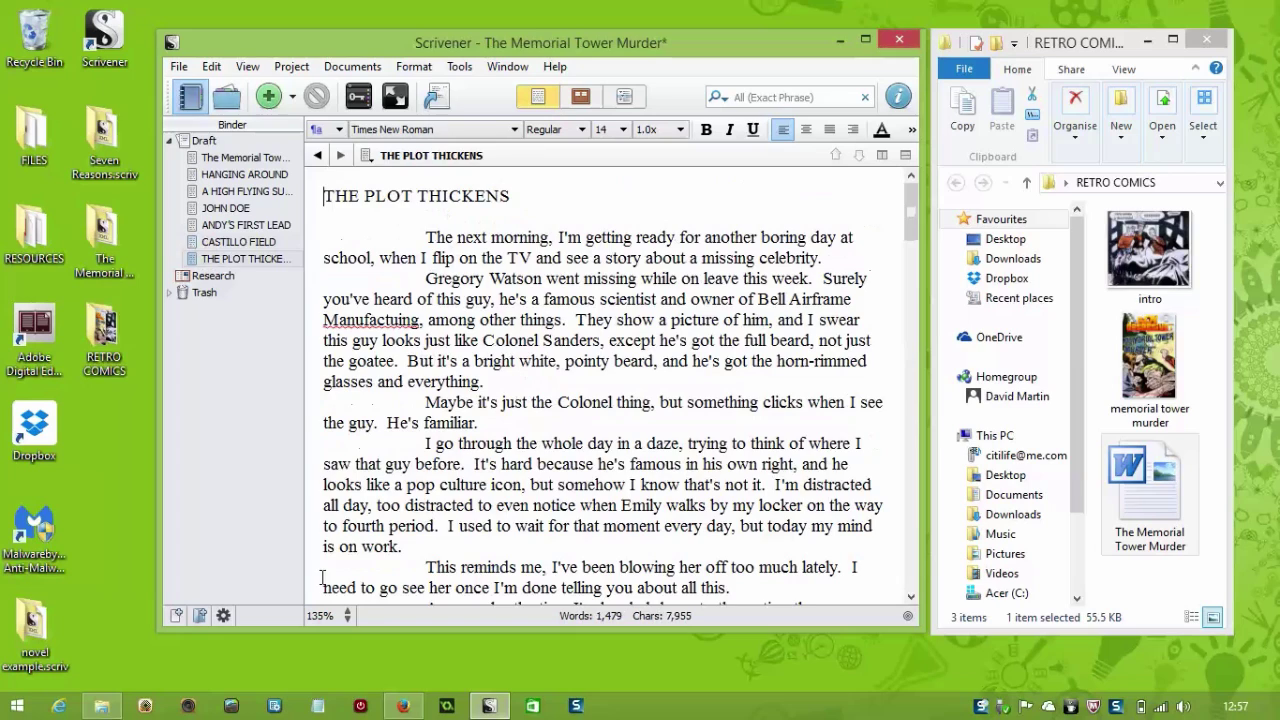
Step: Split the THE PLOT THICKENS document at the "BEFORE THE BURN" heading, using that heading as the new title
scroll(580, 524, "down", 15)
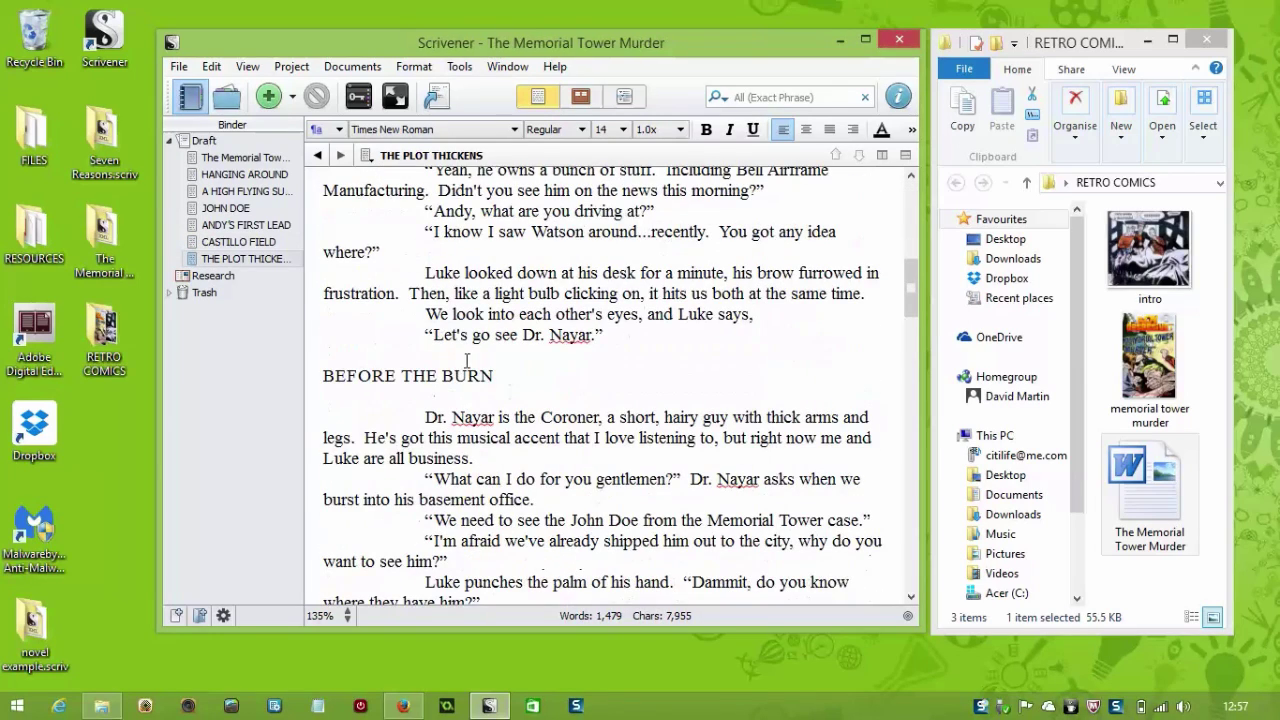
left_click_drag(499, 380, 308, 374)
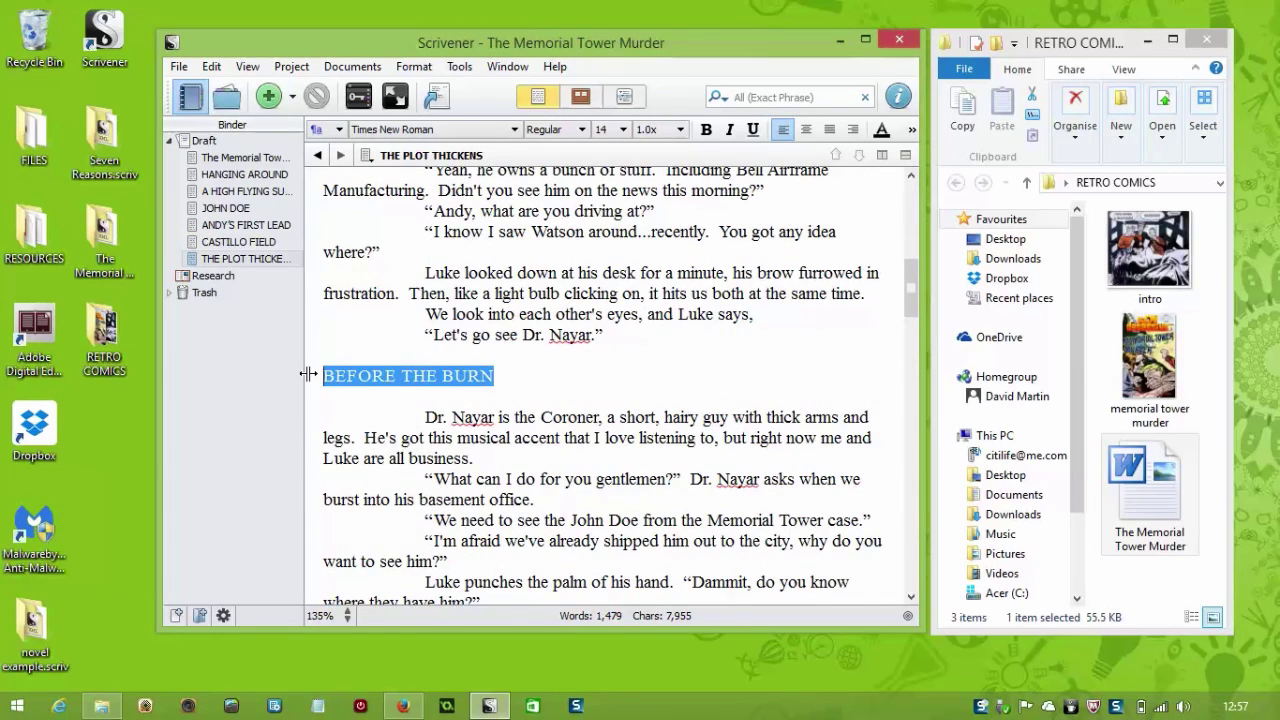
key("ctrl+k")
Step: Split the BEFORE THE BURN document at the "JUST IN TIME" heading, using that heading as the new title
scroll(556, 200, "down", 8)
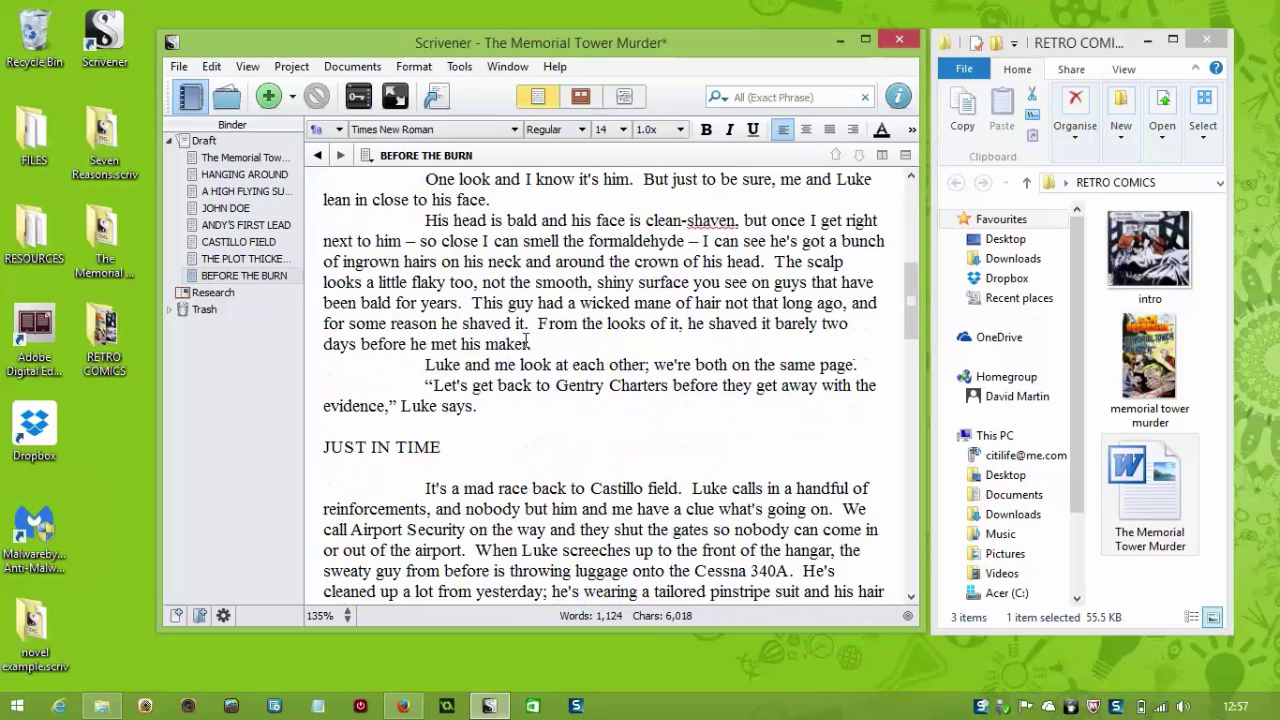
left_click_drag(444, 446, 320, 446)
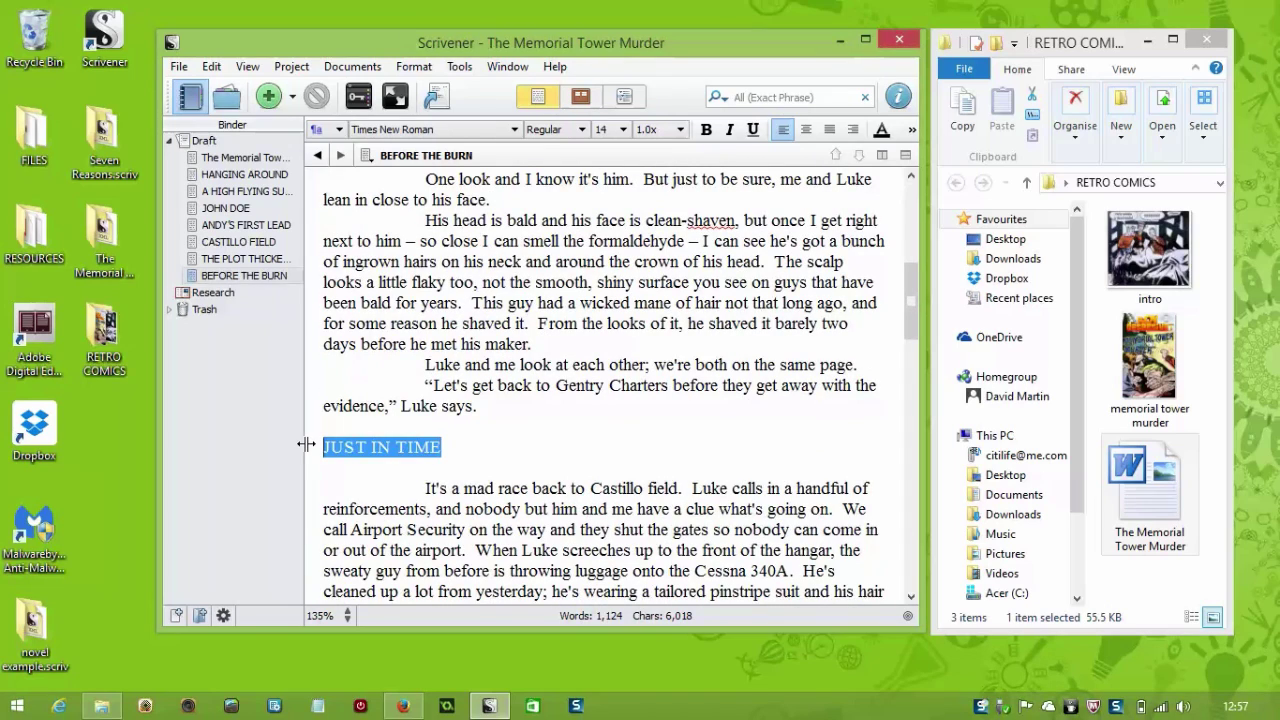
key("ctrl+k")
Step: Insert the missing W of "WEST" in the "A STORMY DAY" heading and split JUST IN TIME there, using the full heading as the new title
scroll(600, 425, "down", 6)
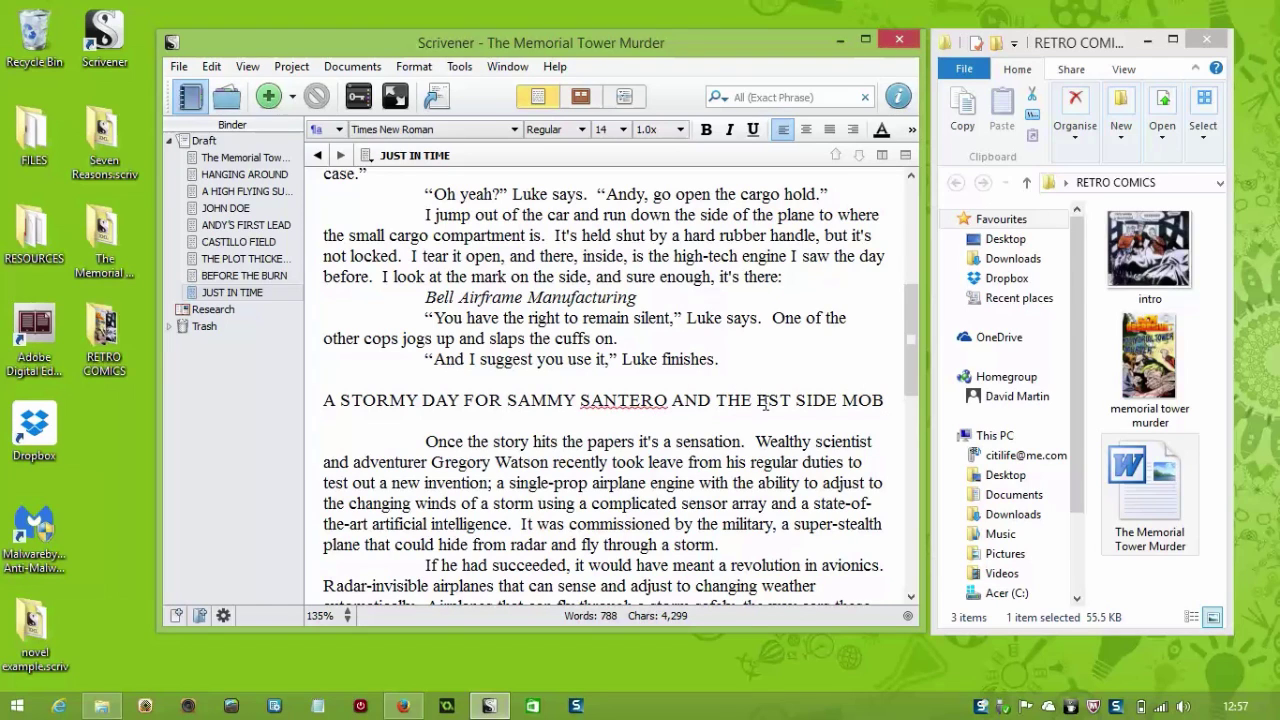
type("W")
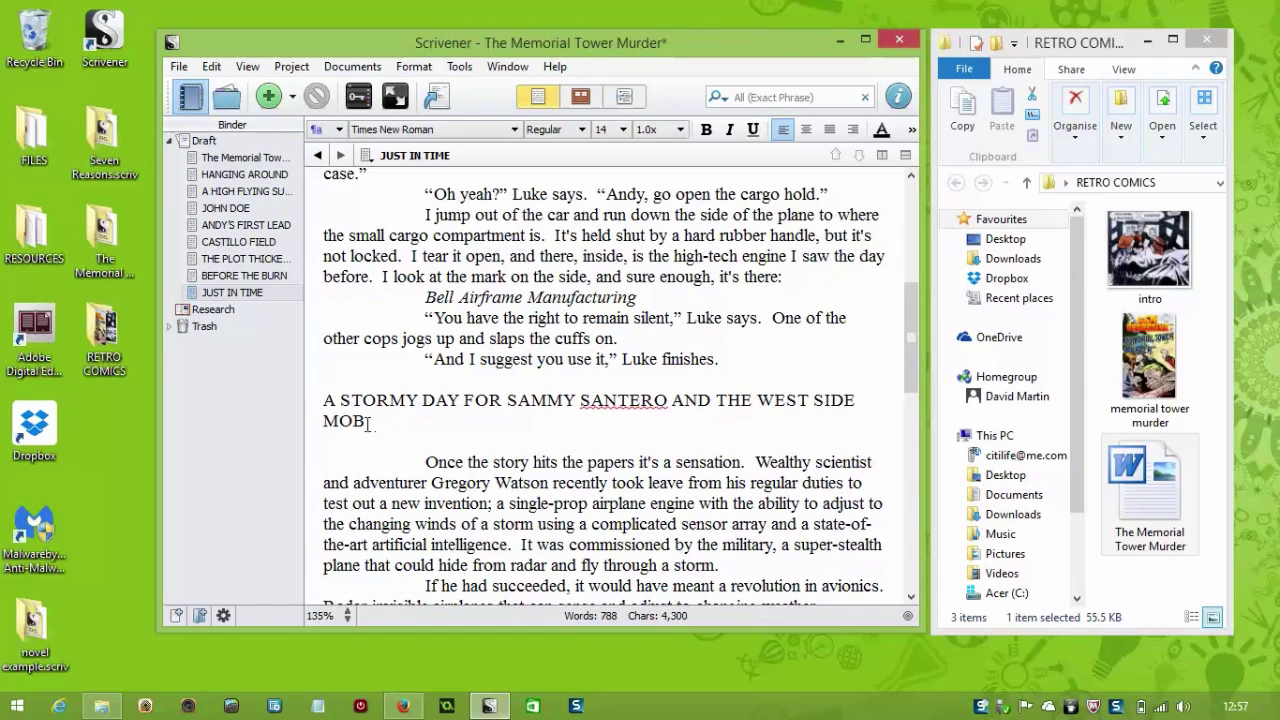
left_click_drag(369, 424, 318, 402)
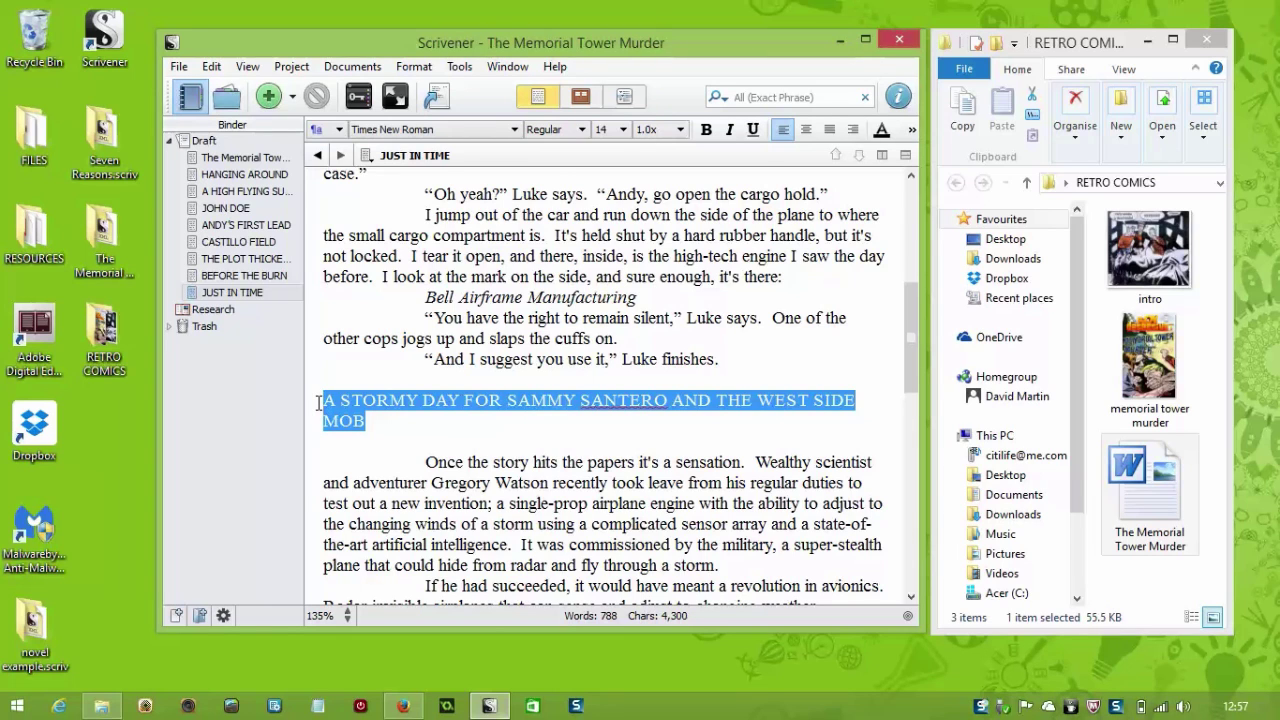
key("ctrl+shift+k")
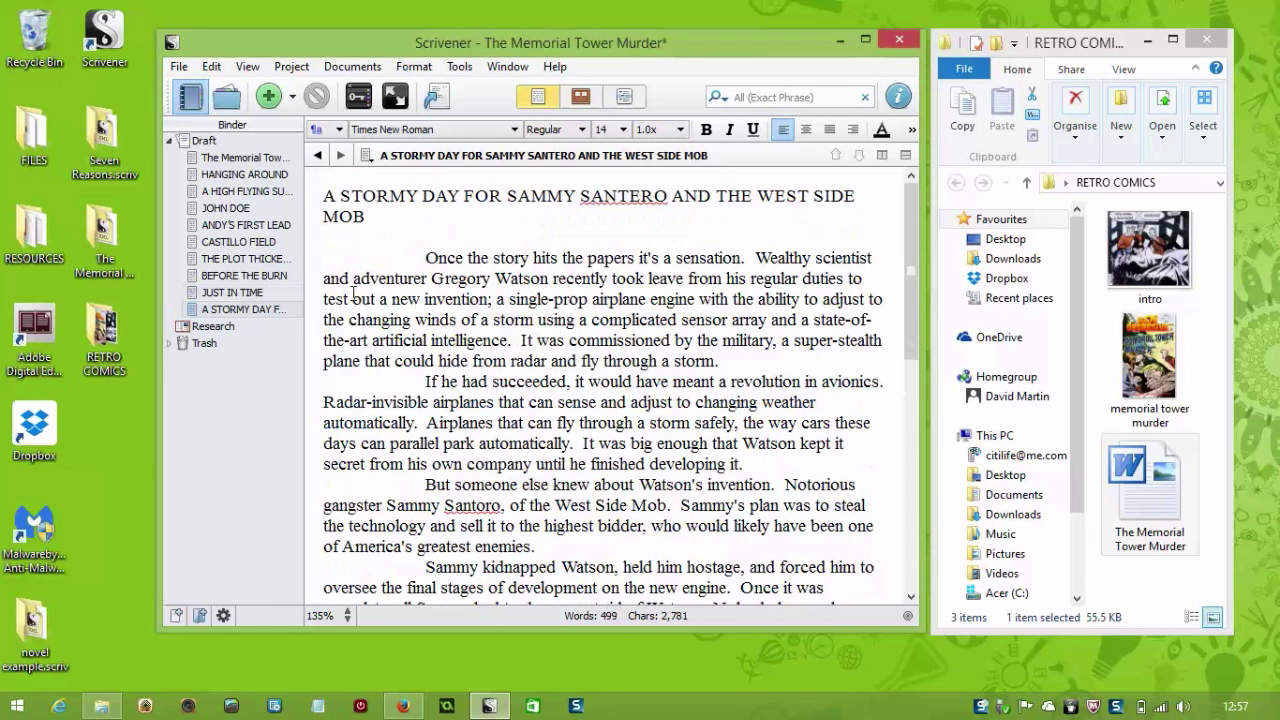
Step: Review each chapter document in Draft in order, from The Memorial Tower Murder to the final "A STORMY DAY" chapter
left_click(242, 158)
left_click(240, 174)
left_click(238, 191)
left_click(233, 208)
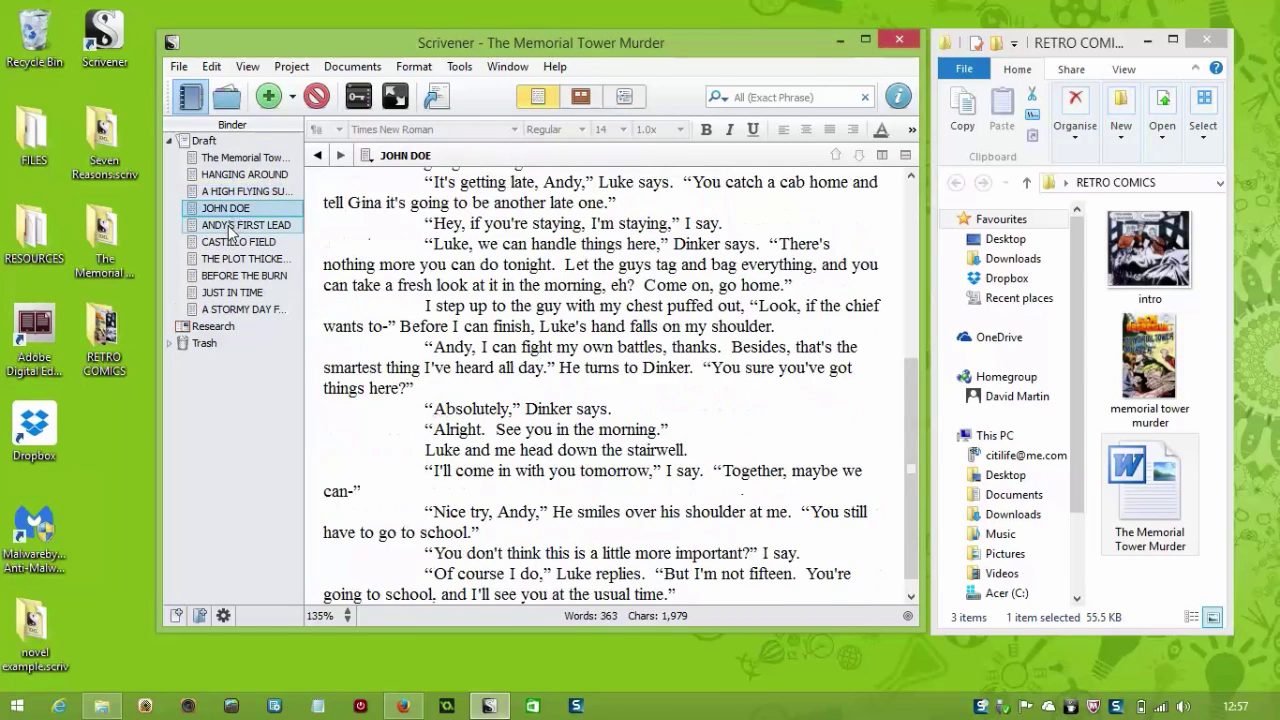
left_click(231, 225)
left_click(229, 242)
left_click(228, 259)
left_click(228, 275)
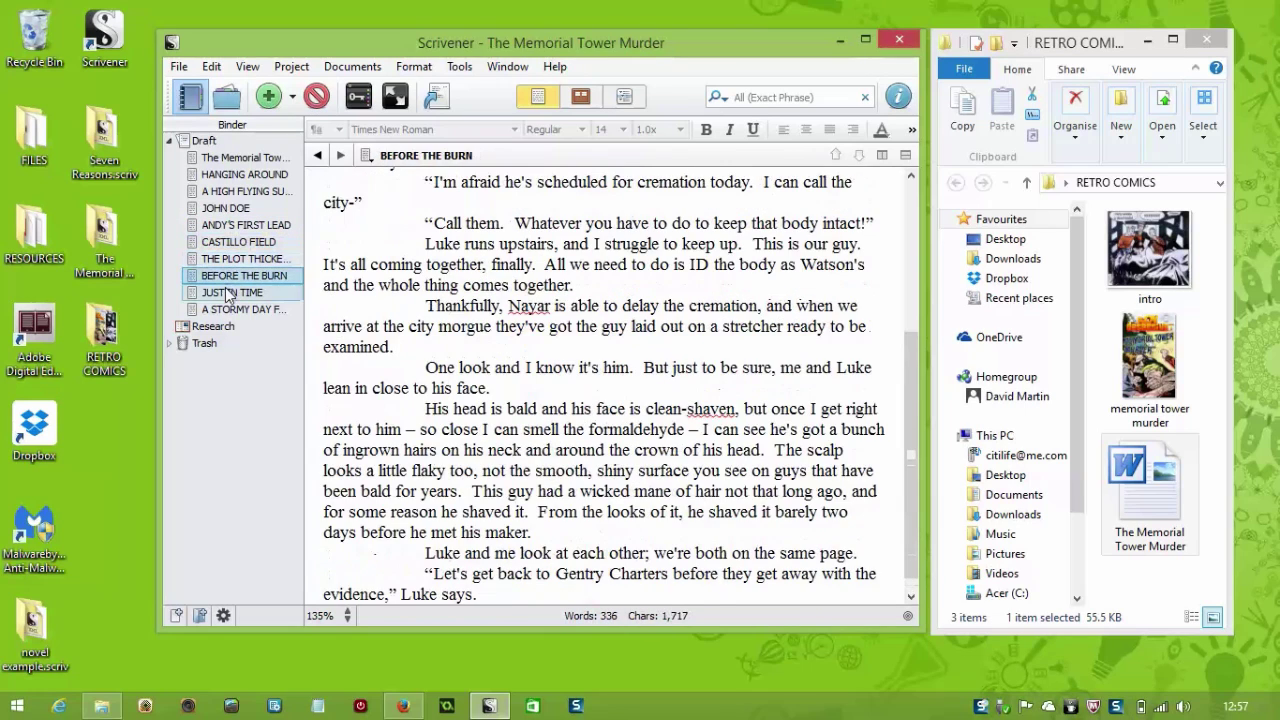
left_click(229, 292)
left_click(230, 309)
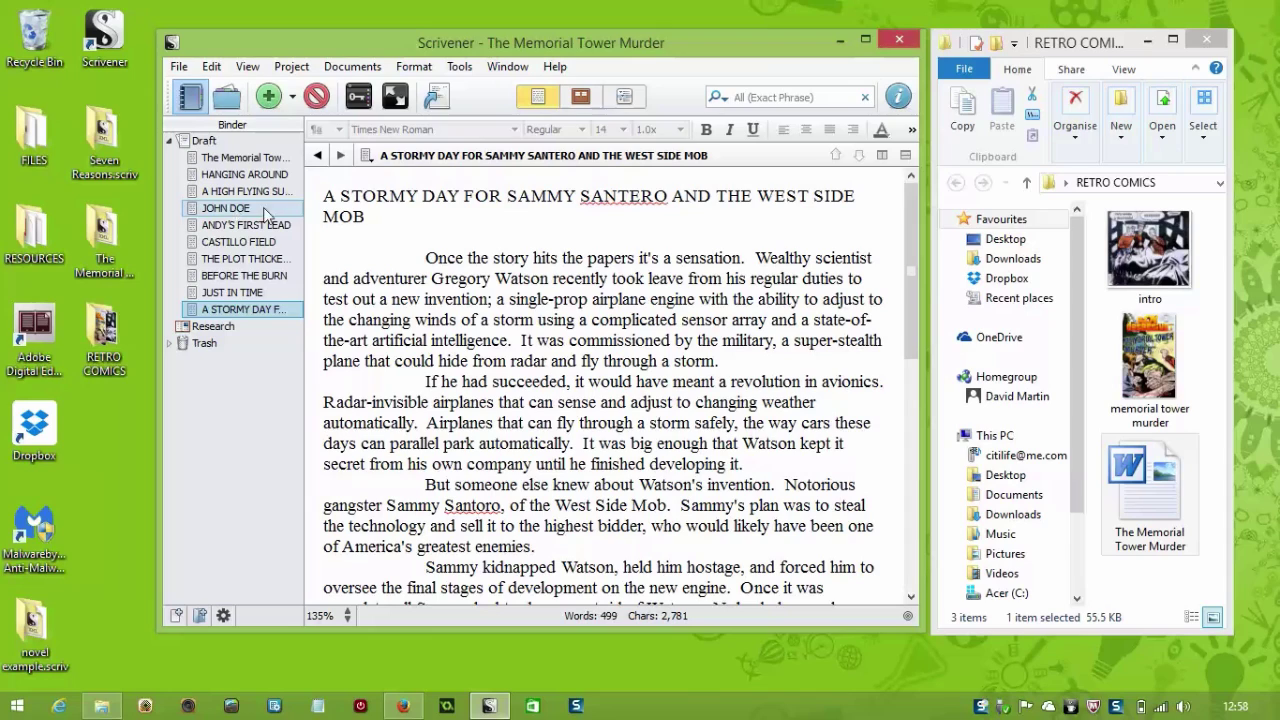
Step: Make the two-line "A STORMY DAY" heading at the start of the last chapter bold
left_click(592, 350)
scroll(592, 350, "down", 5)
scroll(509, 300, "up", 5)
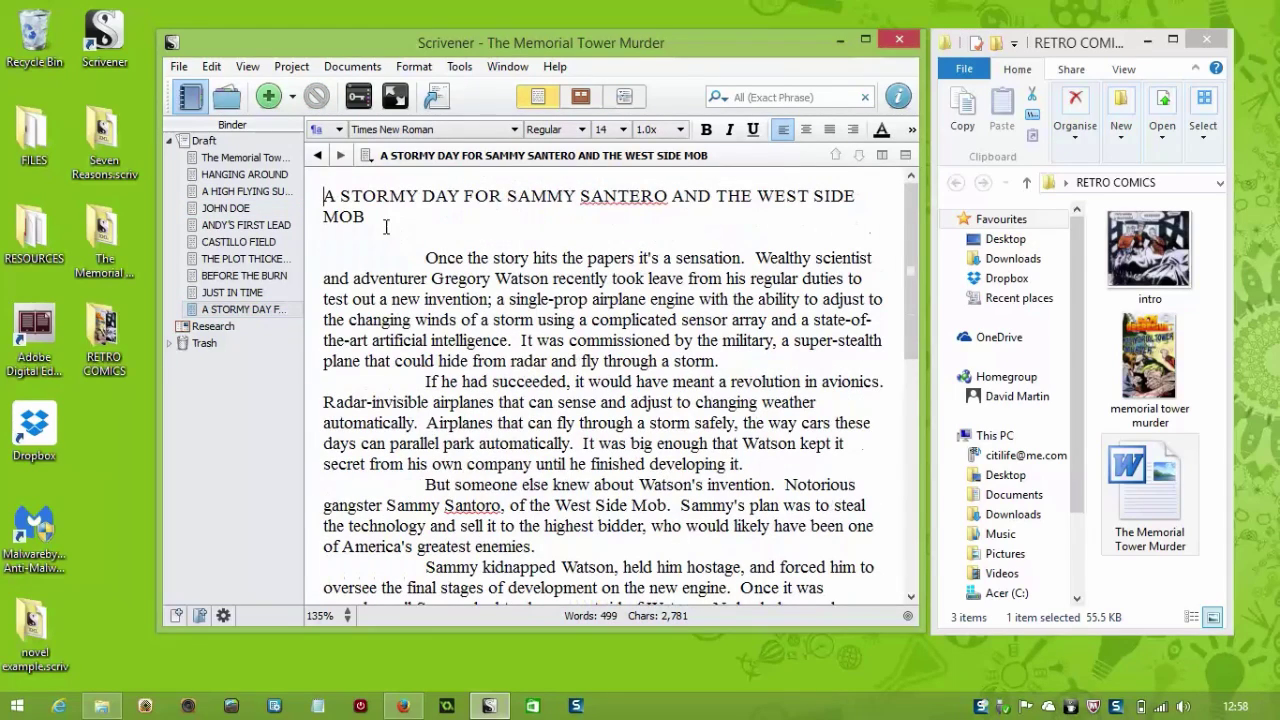
left_click_drag(316, 190, 322, 259)
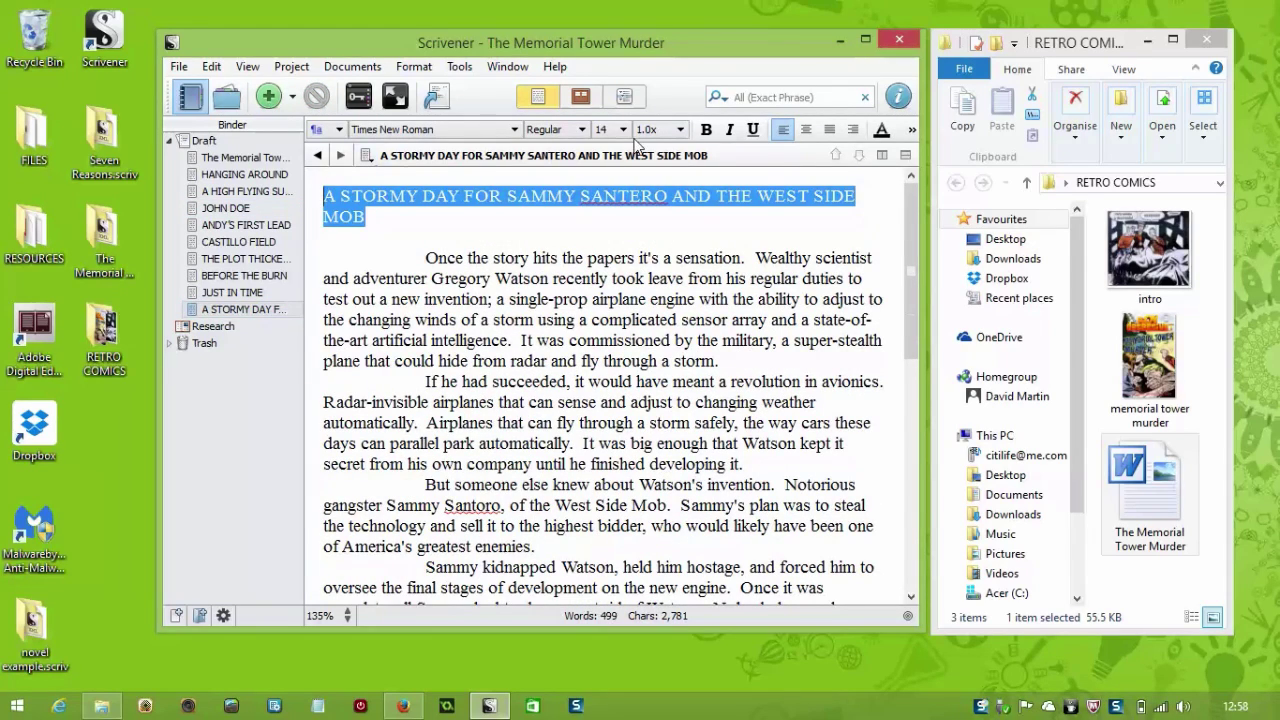
left_click(703, 131)
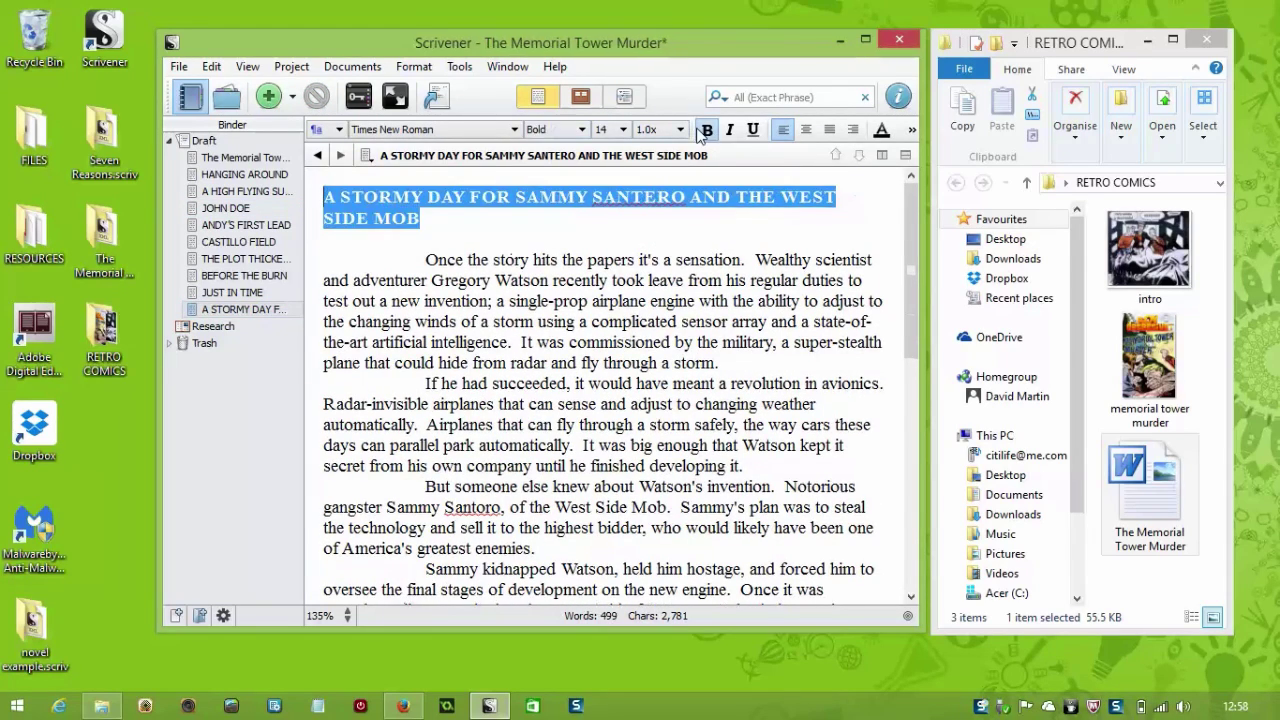
left_click(446, 234)
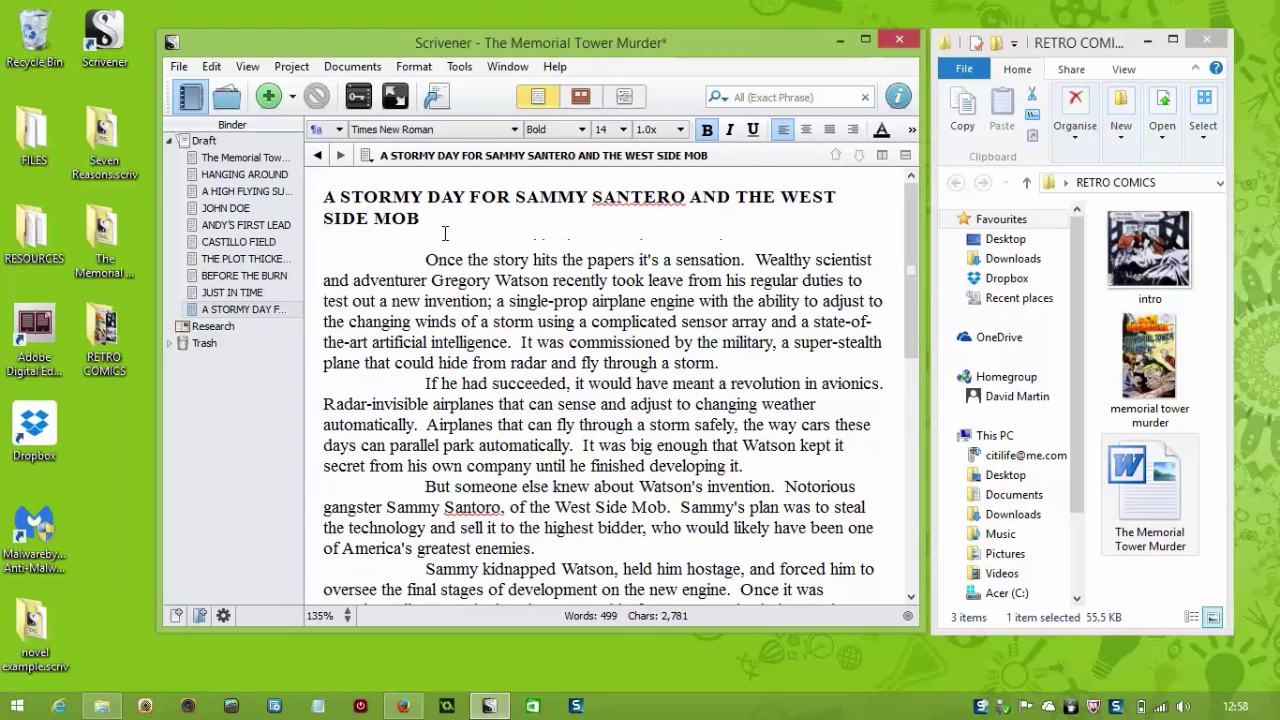
Step: Open the JUST IN TIME document and make its heading bold
left_click(238, 291)
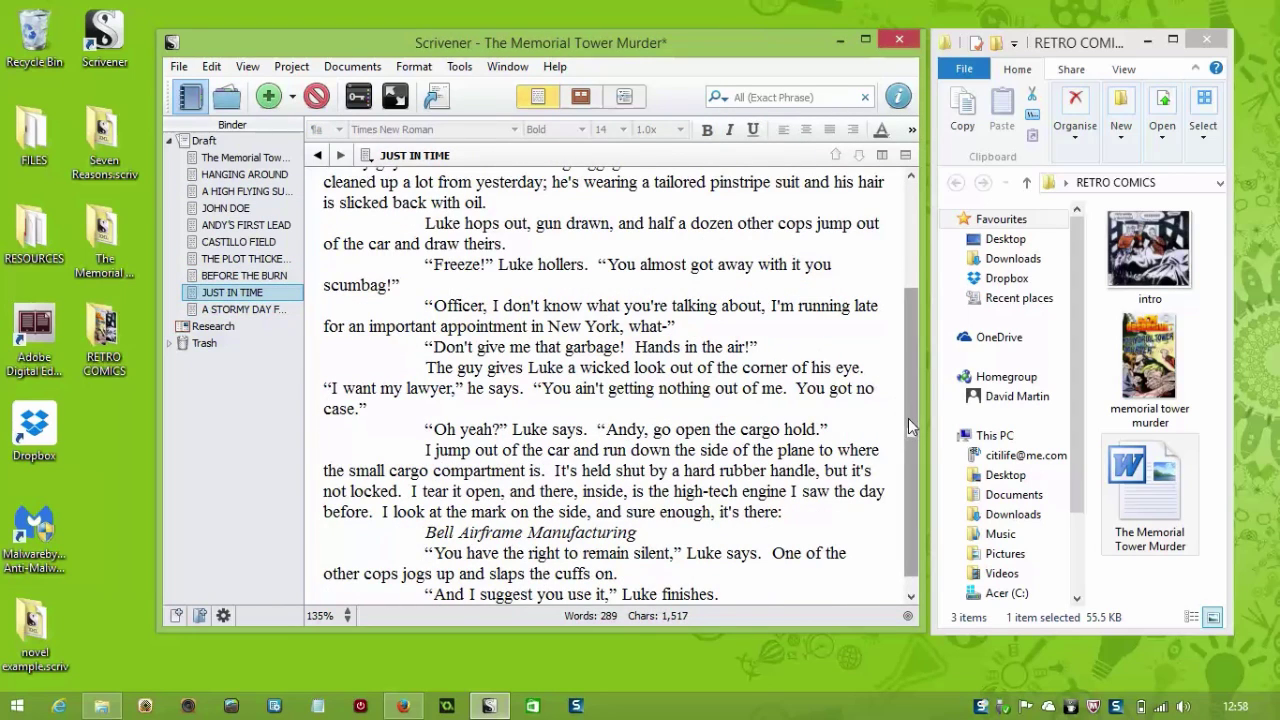
scroll(912, 430, "up", 3)
left_click(448, 196)
left_click_drag(448, 196, 320, 195)
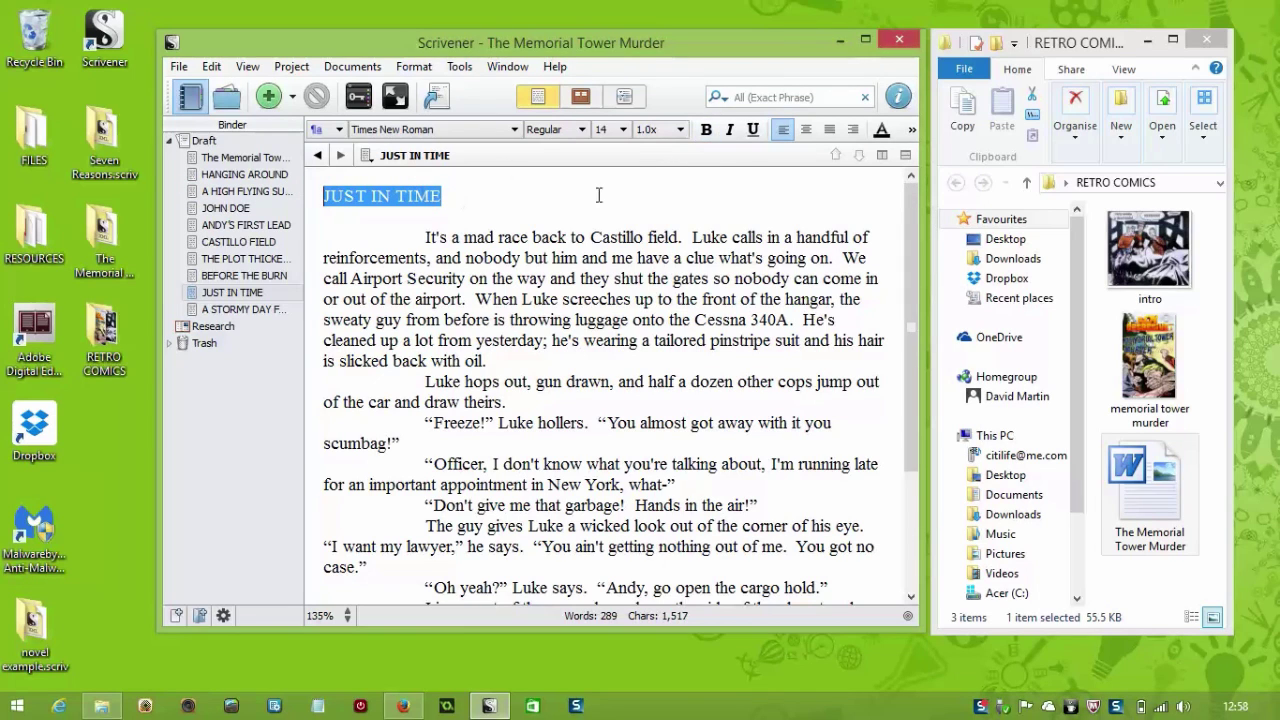
left_click(706, 130)
Step: Open the BEFORE THE BURN document and make its heading bold
left_click(210, 285)
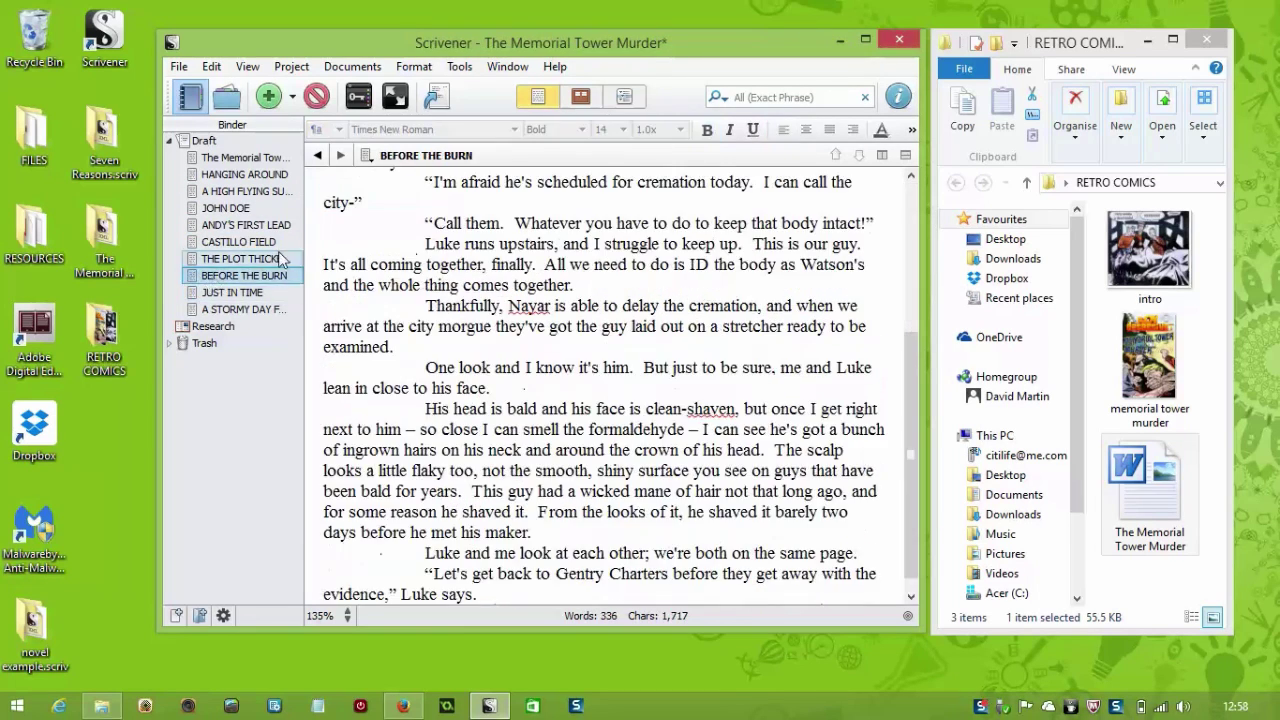
mouse_move(911, 380)
left_mouse_down()
mouse_move(944, 380)
mouse_move(925, 190)
left_mouse_up()
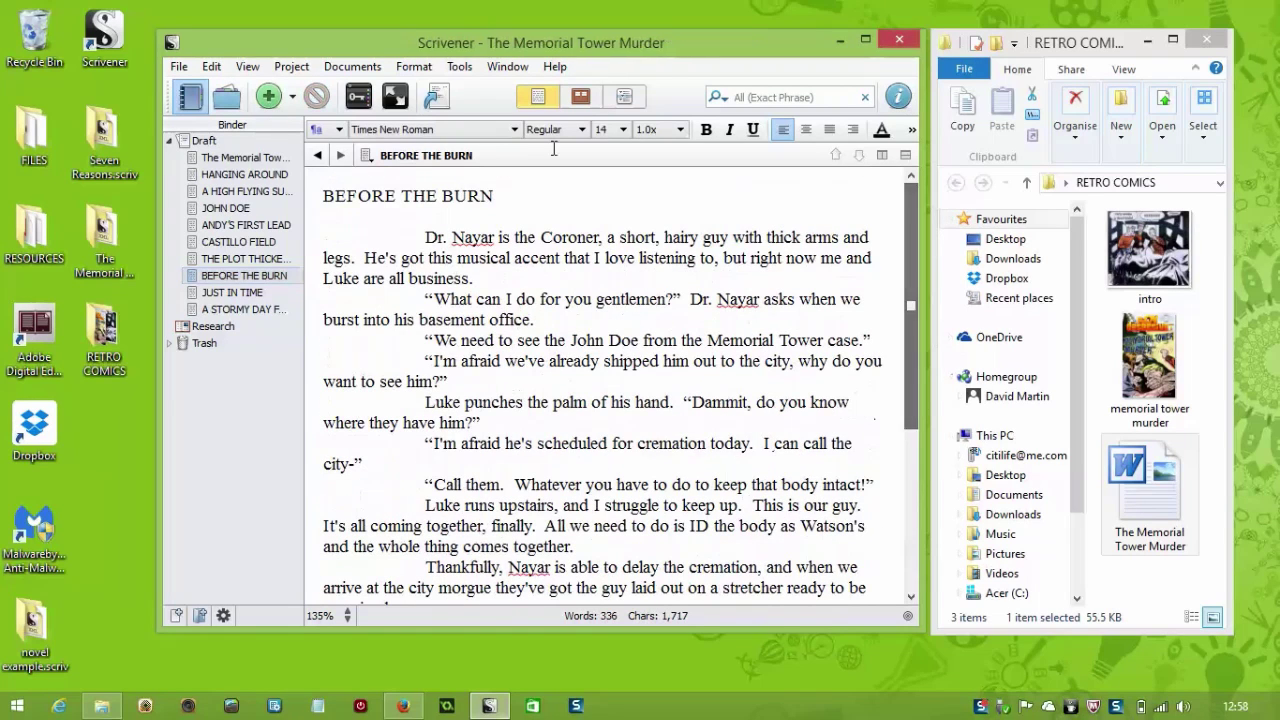
left_click_drag(495, 196, 475, 147)
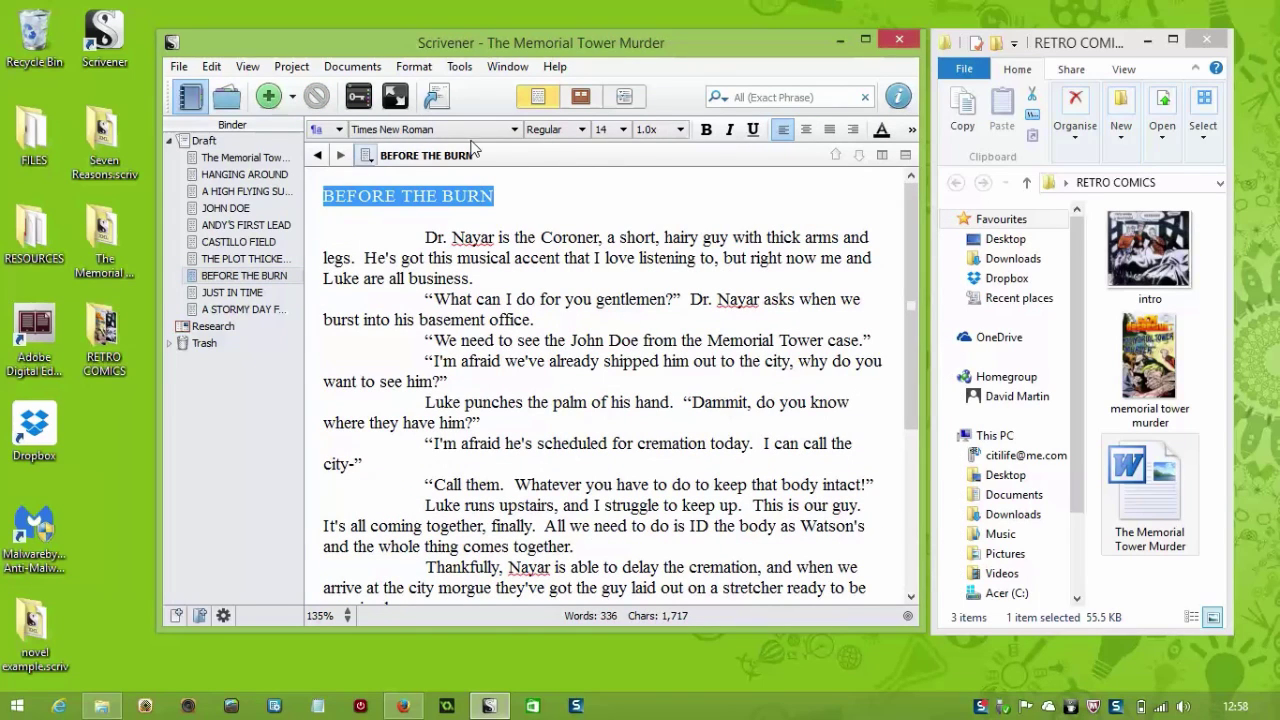
left_click(706, 130)
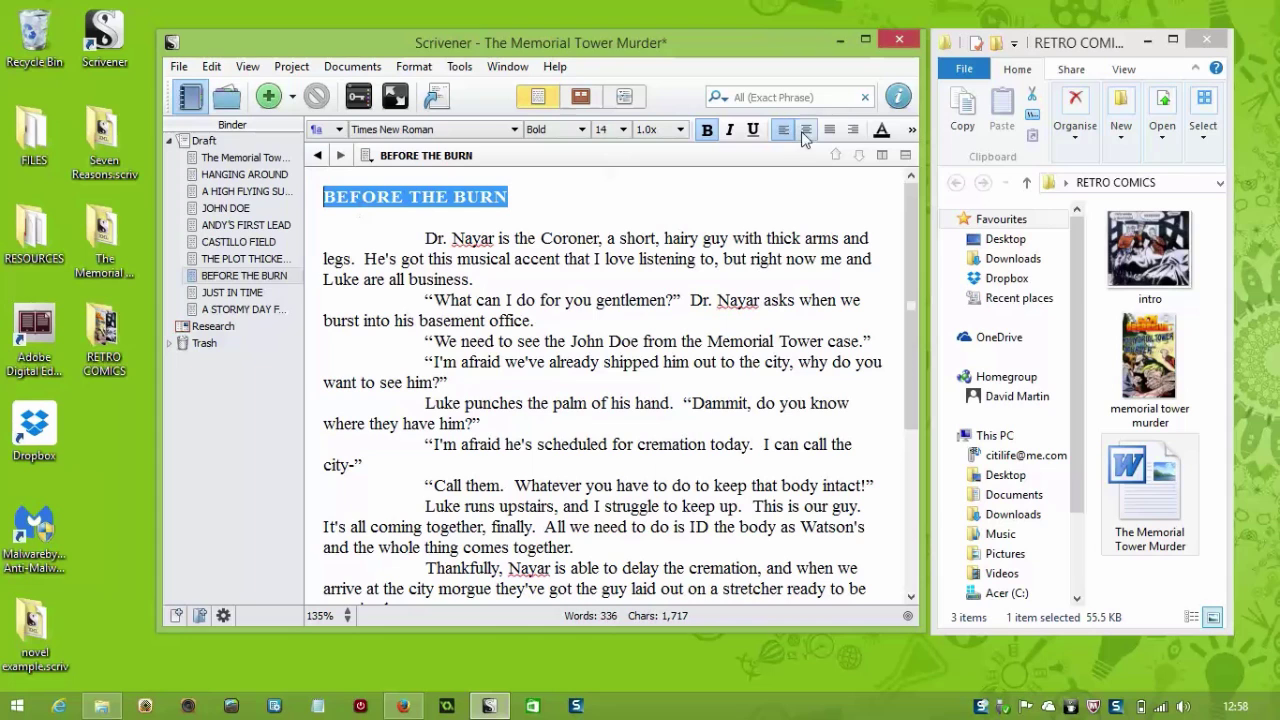
Step: Open the THE PLOT THICKENS document and make its heading bold
left_click(245, 258)
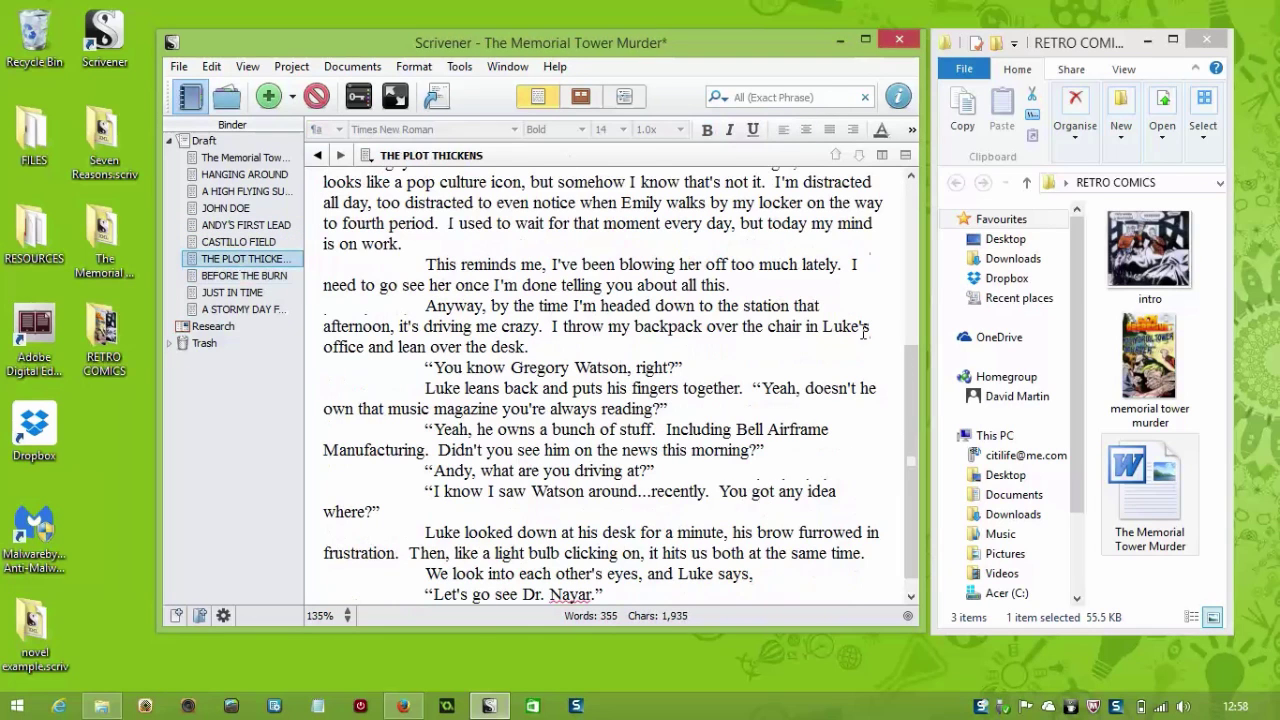
left_click_drag(907, 429, 915, 240)
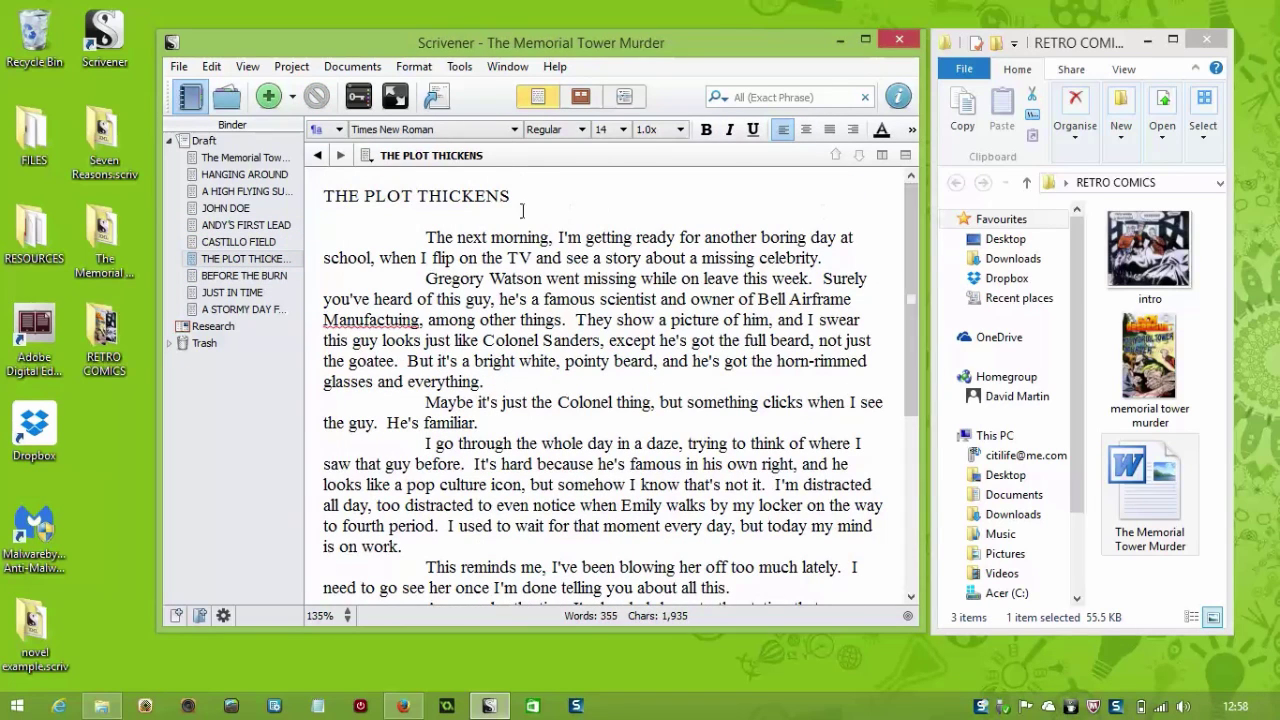
left_click_drag(510, 196, 323, 196)
left_click(707, 130)
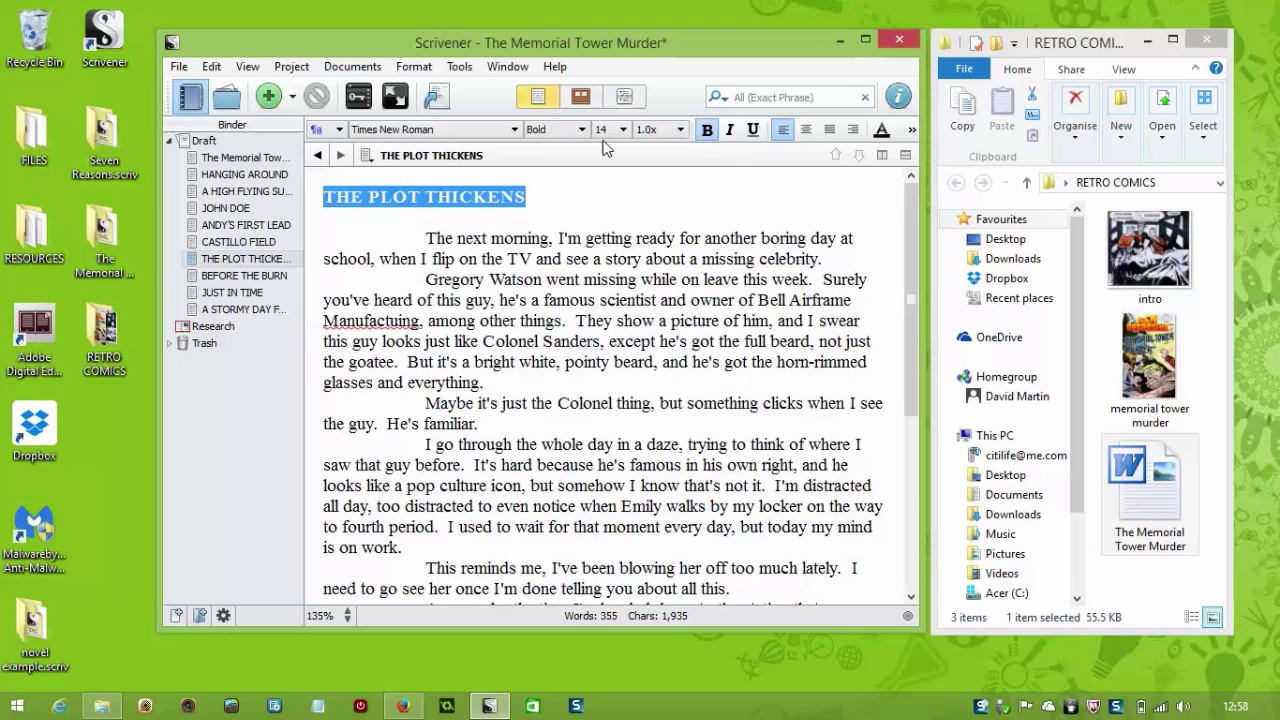
Step: Open the CASTILLO FIELD document and make its heading bold
left_click(265, 243)
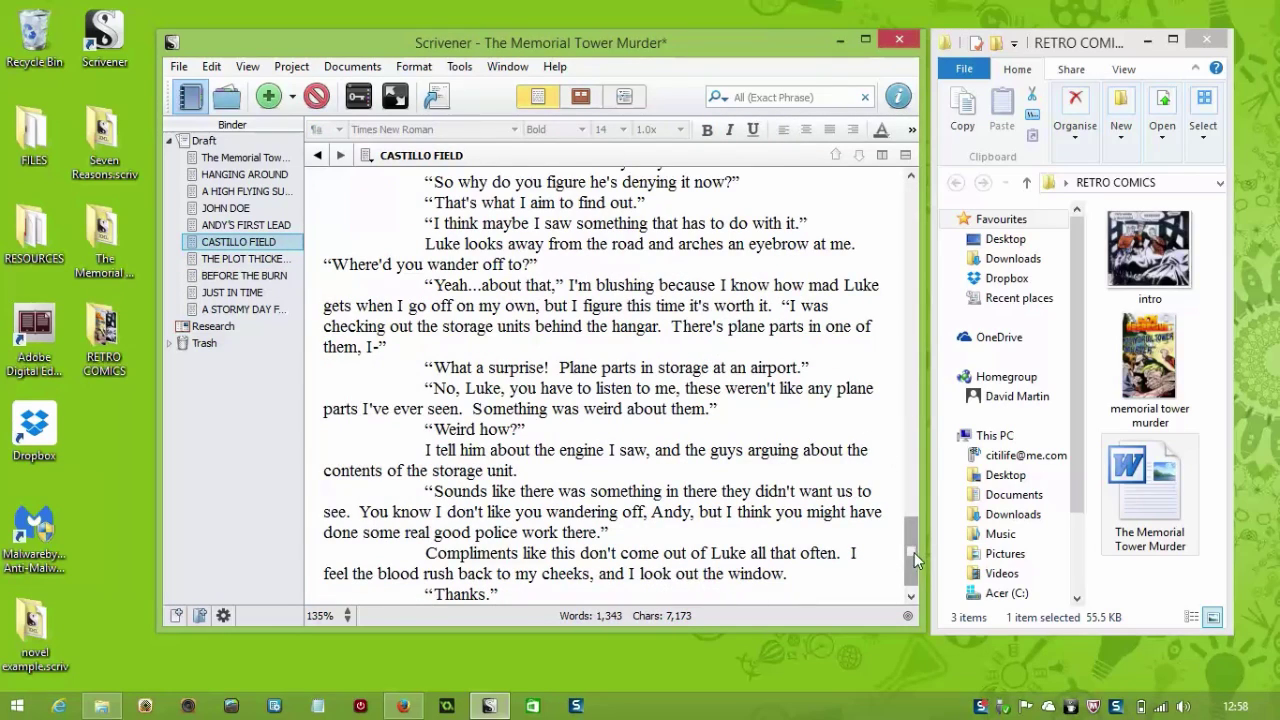
left_click_drag(911, 558, 911, 205)
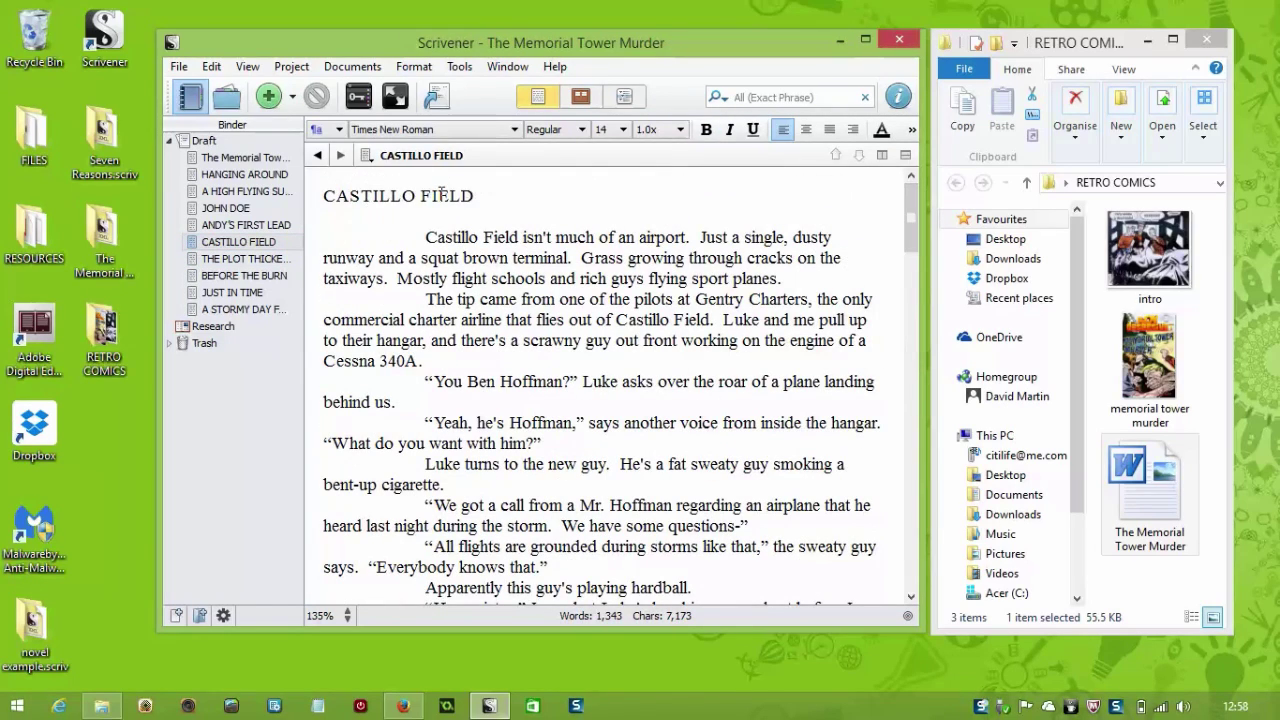
left_click_drag(478, 195, 300, 192)
left_click(707, 130)
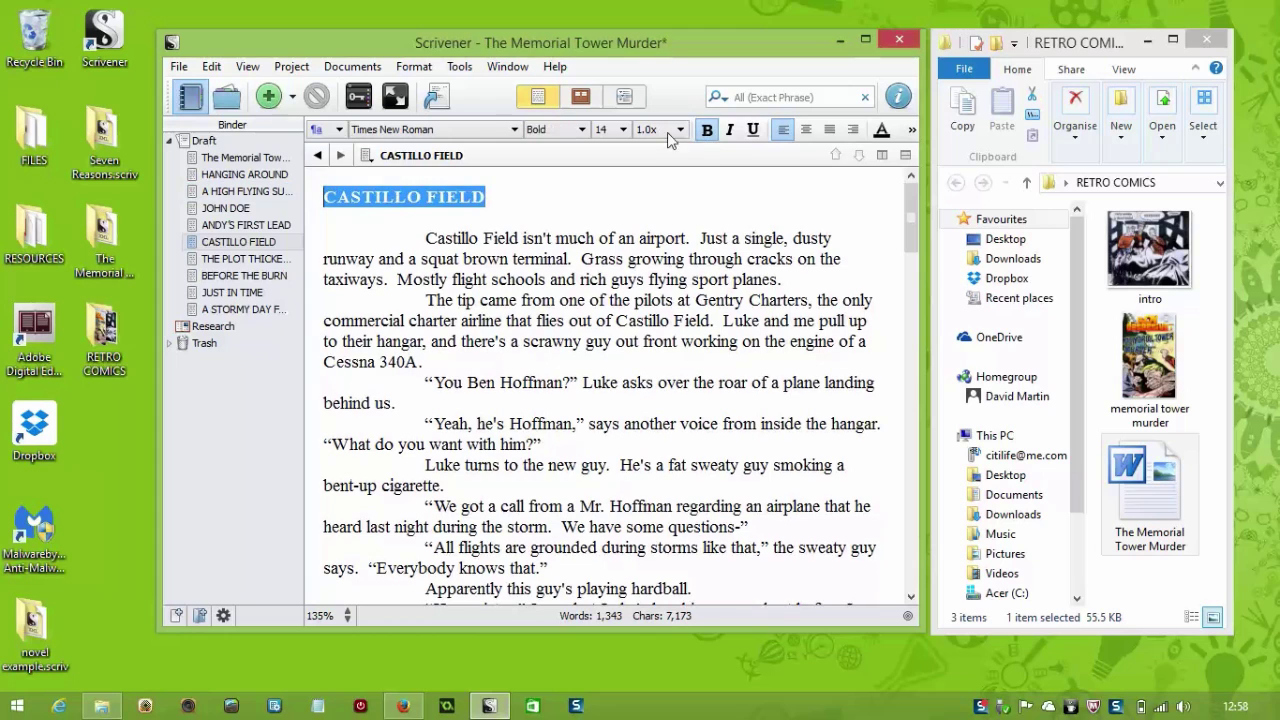
Step: Open the ANDY'S FIRST LEAD document and make its heading bold
left_click(240, 224)
left_click_drag(914, 495, 913, 183)
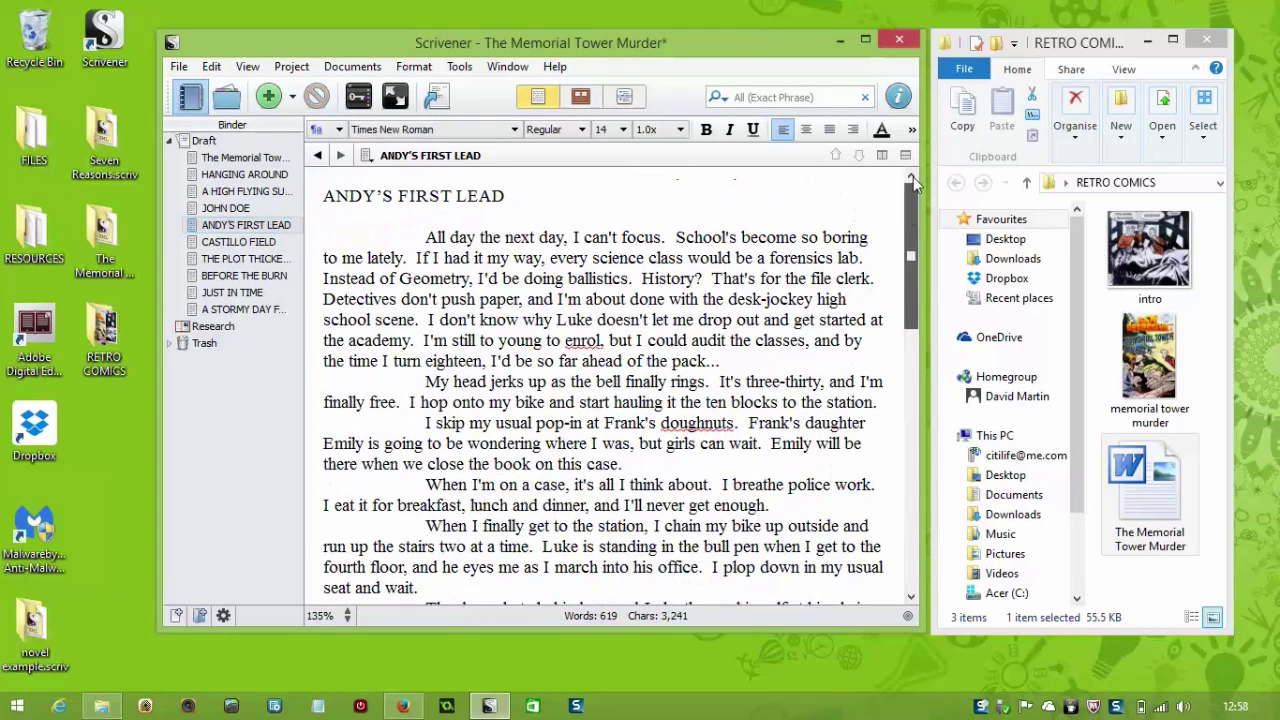
left_click_drag(492, 195, 280, 190)
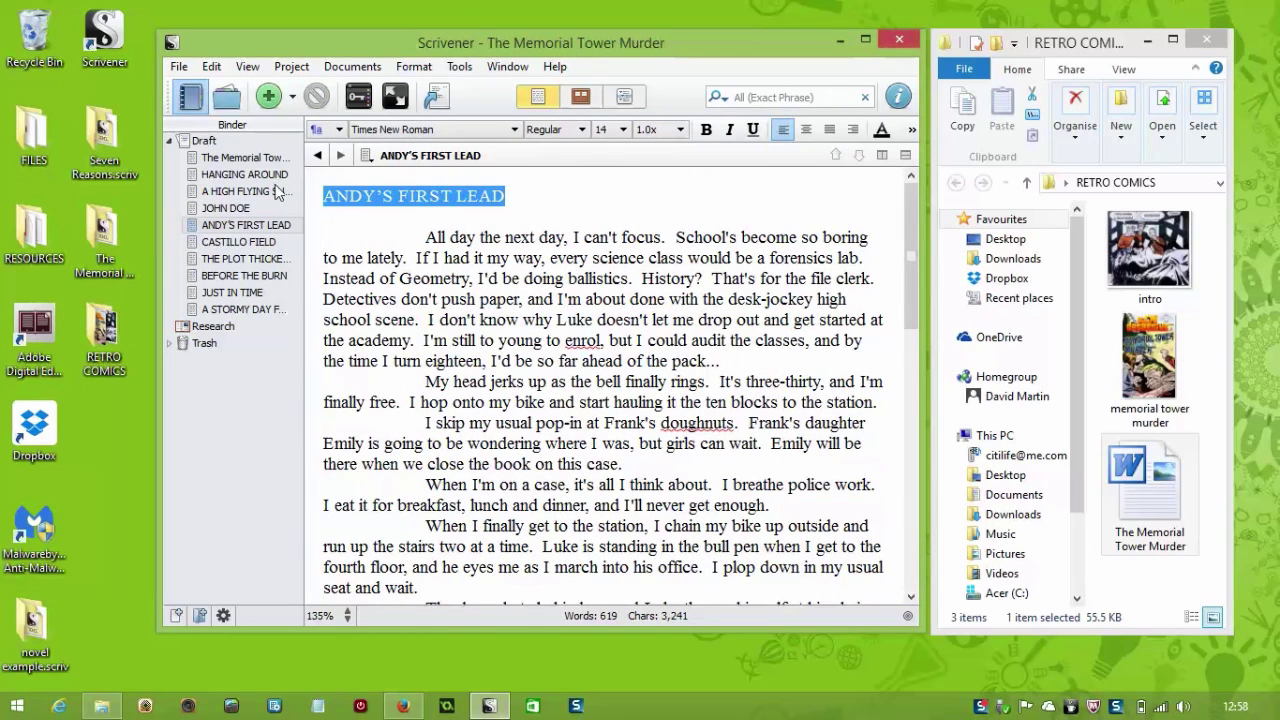
left_click(707, 130)
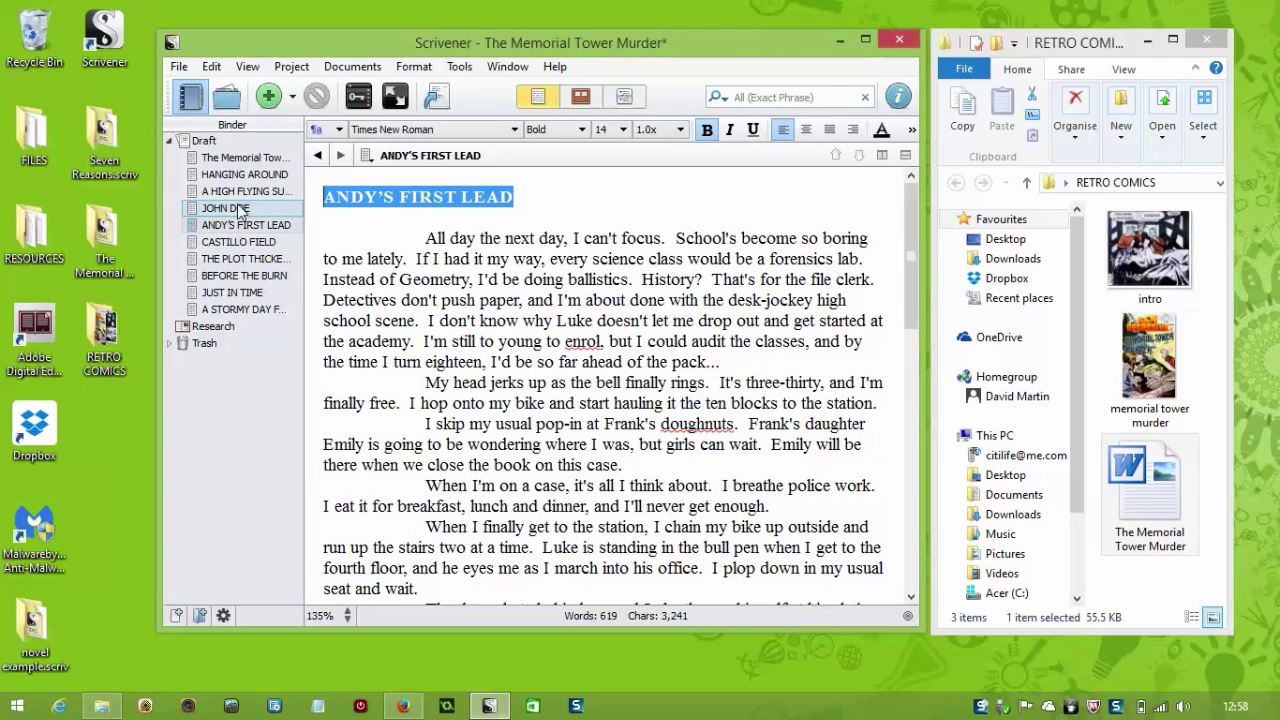
Step: Open the JOHN DOE document and make its heading bold
left_click(240, 209)
left_click_drag(913, 421, 932, 206)
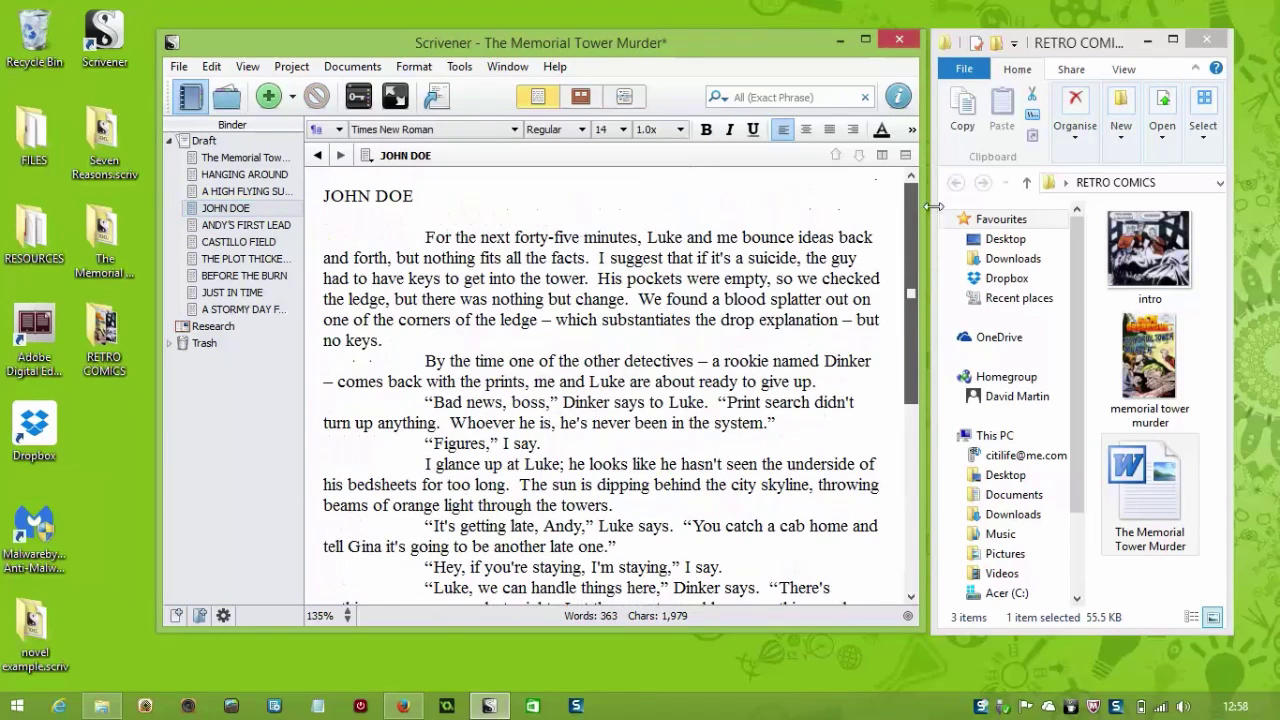
left_click_drag(414, 196, 290, 192)
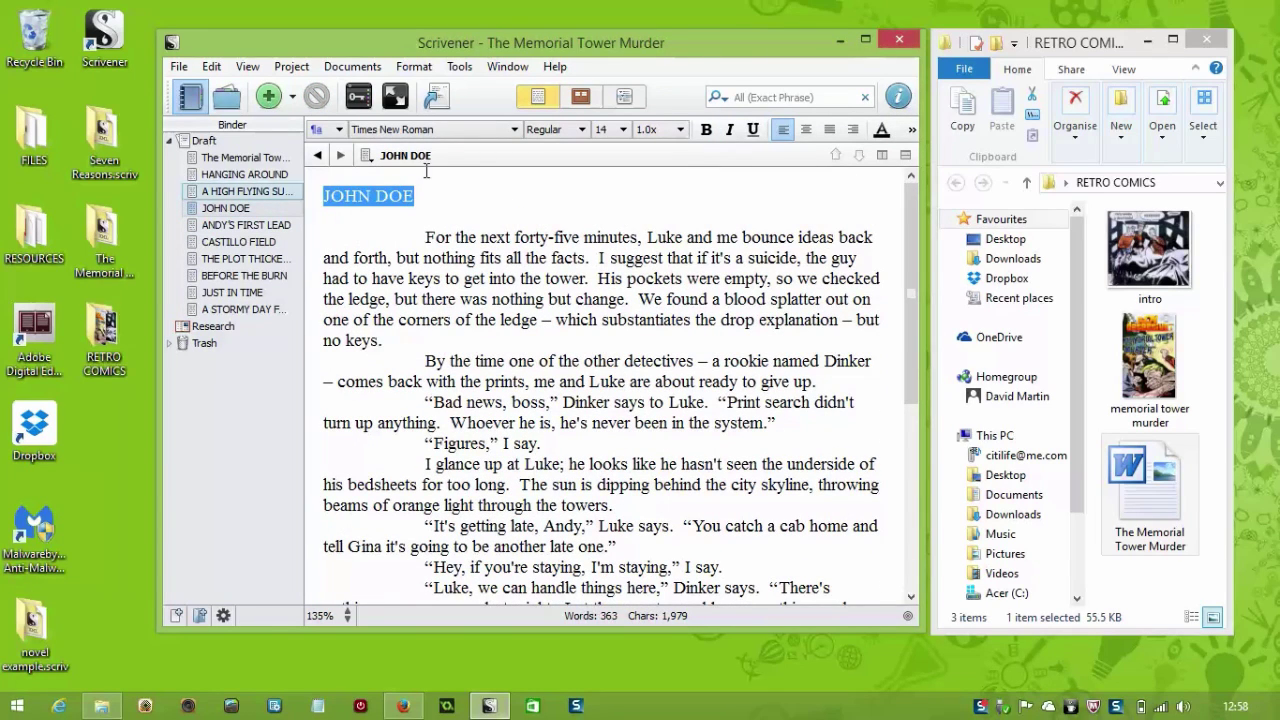
left_click(706, 131)
Step: Open the A HIGH FLYING SUICIDE? document and make its heading bold
left_click(245, 191)
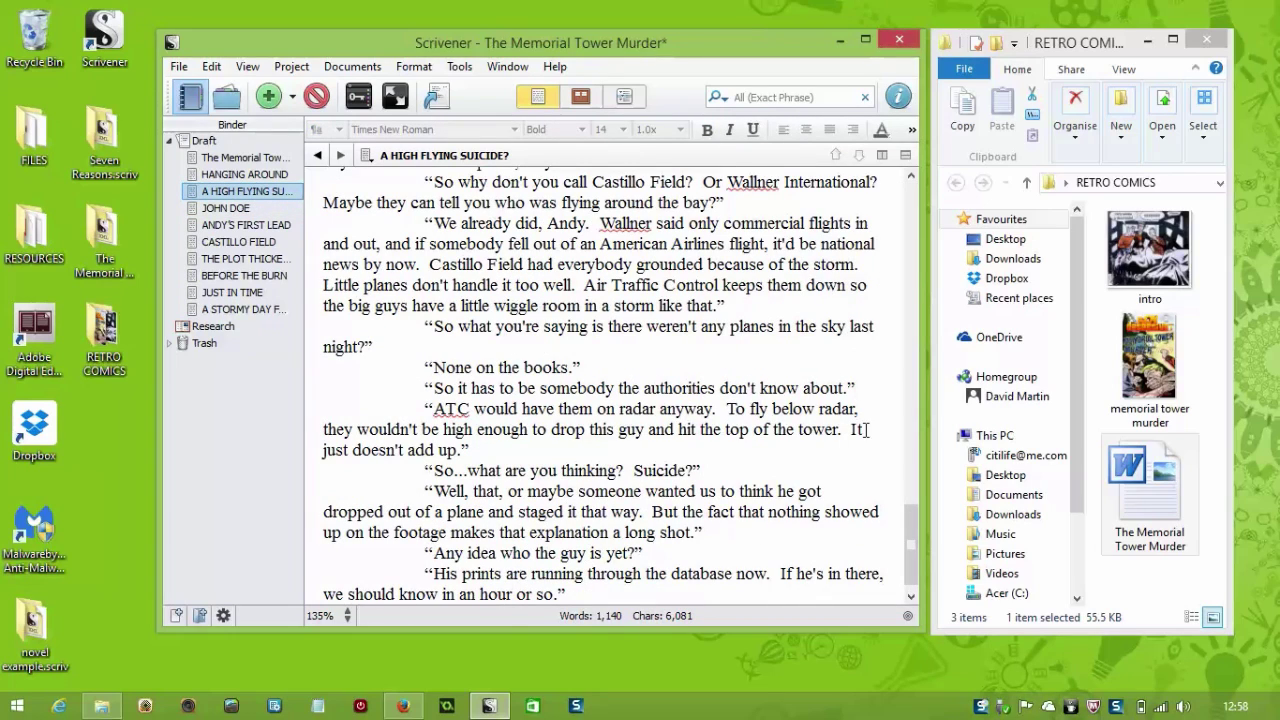
left_click_drag(914, 545, 914, 215)
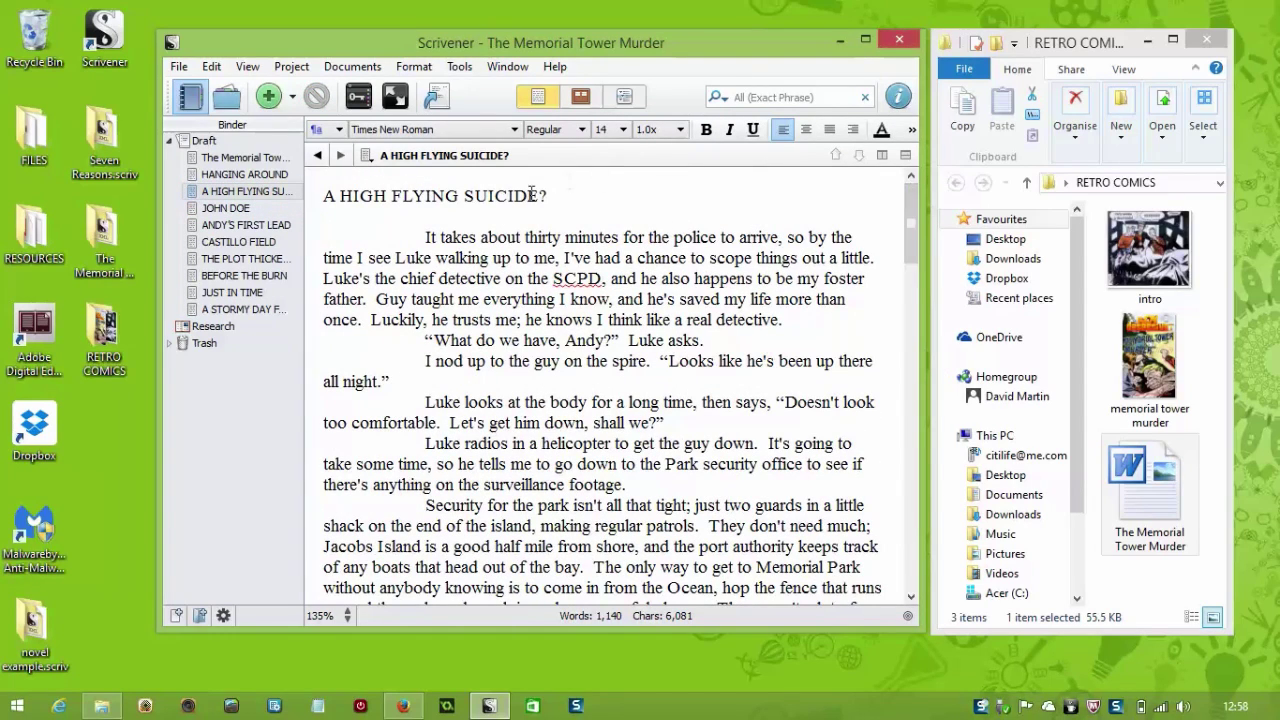
left_click_drag(549, 197, 302, 190)
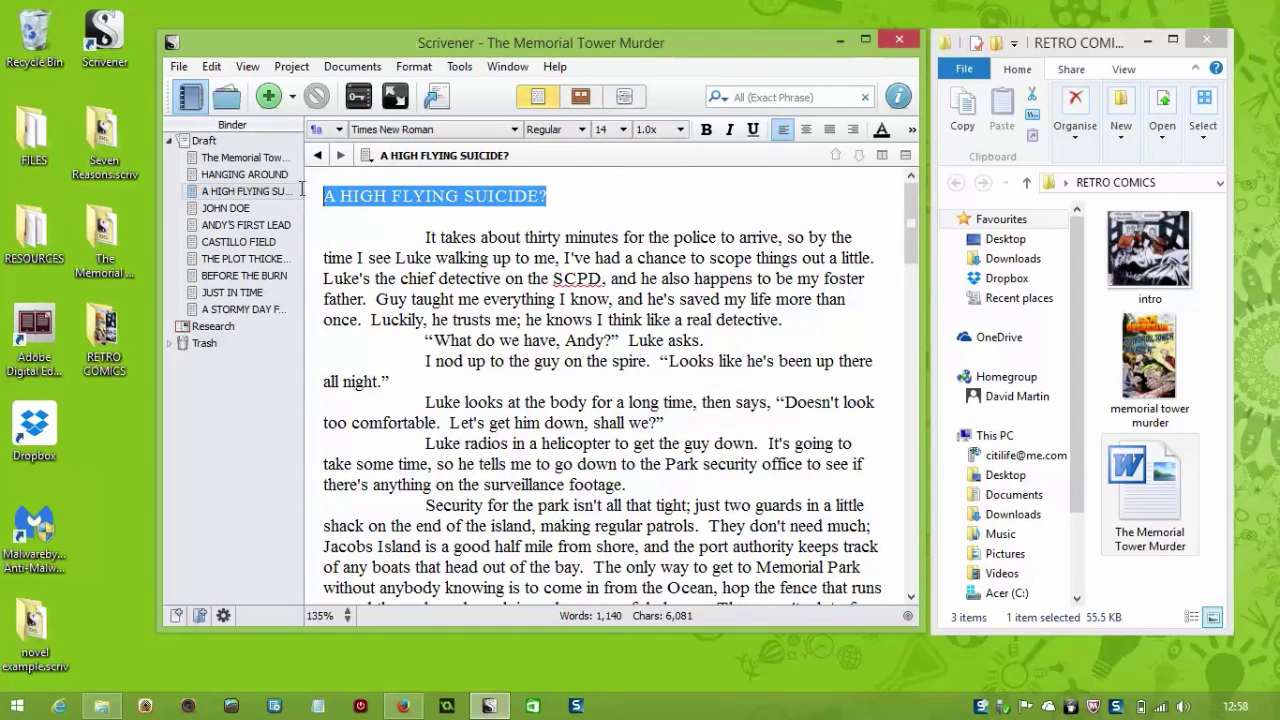
left_click(706, 130)
Step: Open the HANGING AROUND document and make its heading bold
left_click(255, 174)
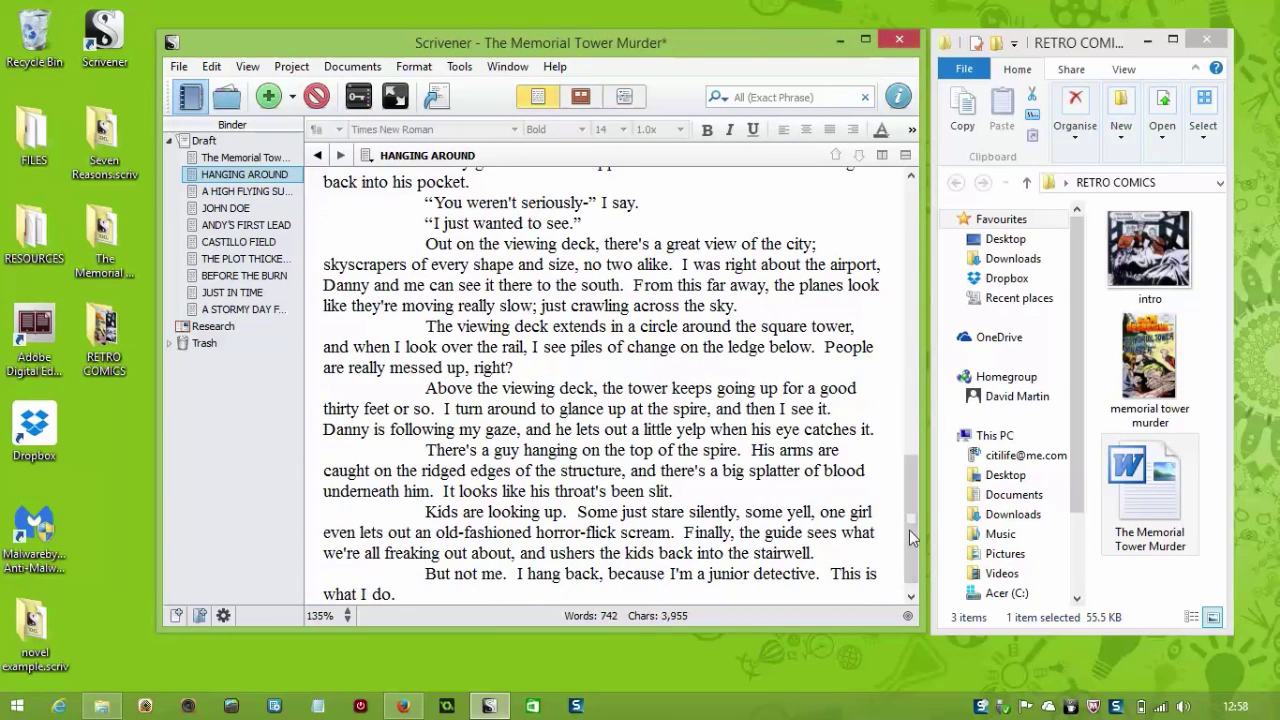
left_click_drag(910, 538, 910, 250)
left_click_drag(495, 196, 302, 190)
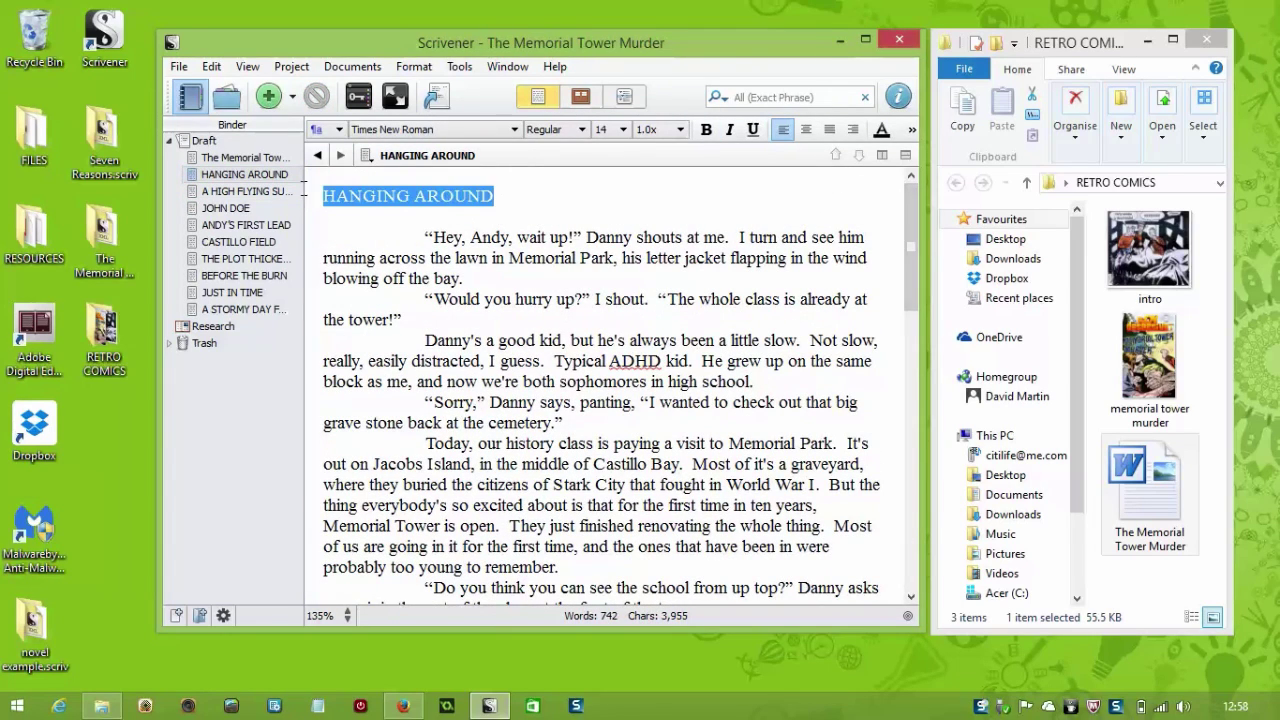
left_click(706, 131)
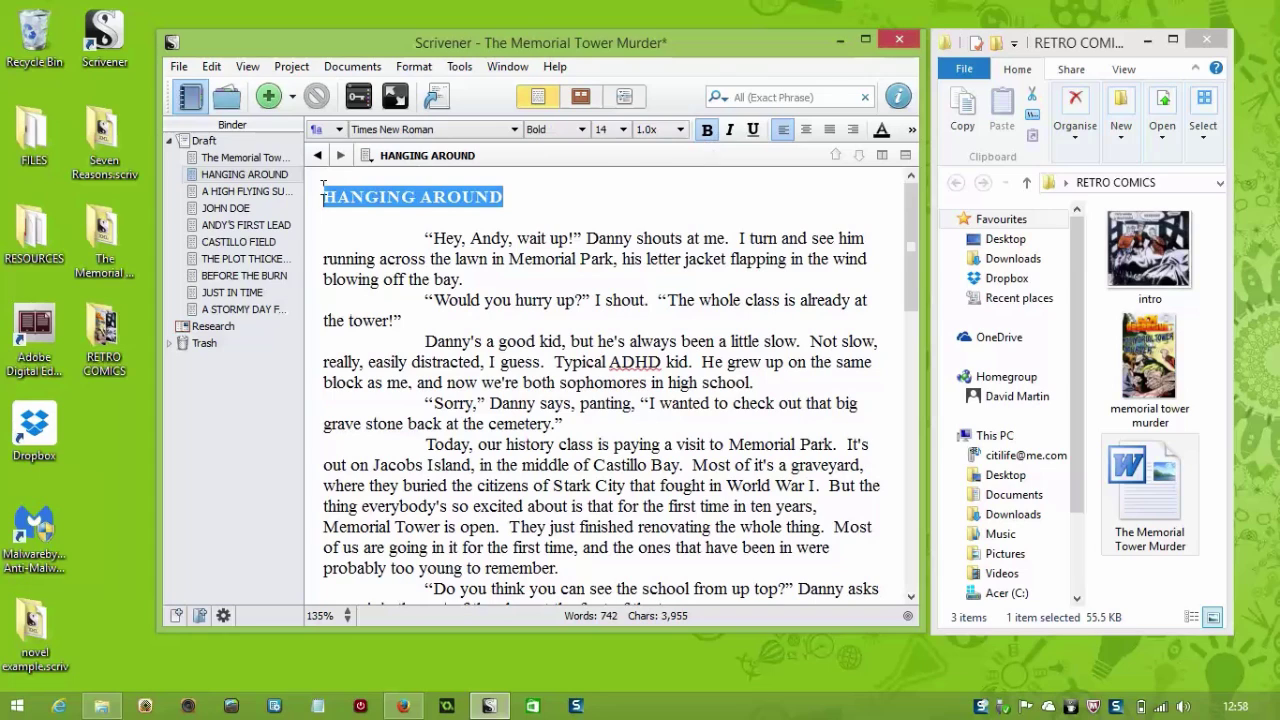
Step: Open The Memorial Tower Murder document, centre its title and add two blank lines above it
left_click(270, 158)
left_click(567, 197)
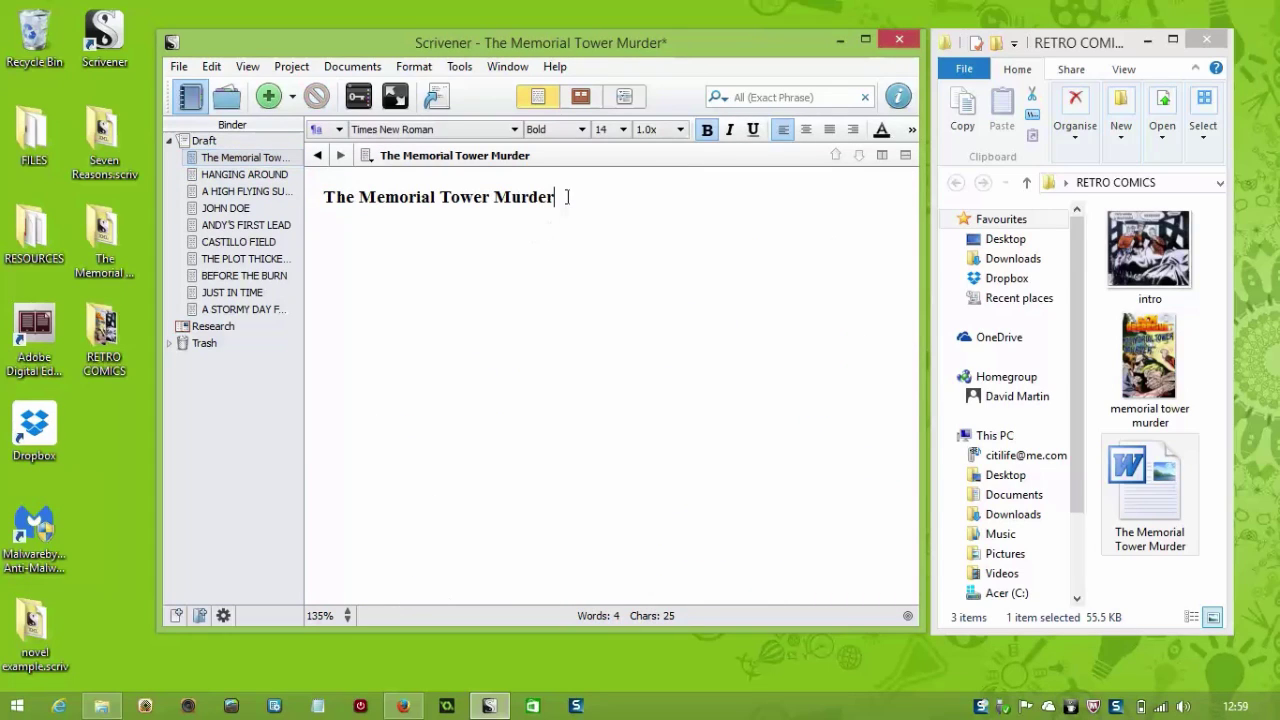
left_click(806, 130)
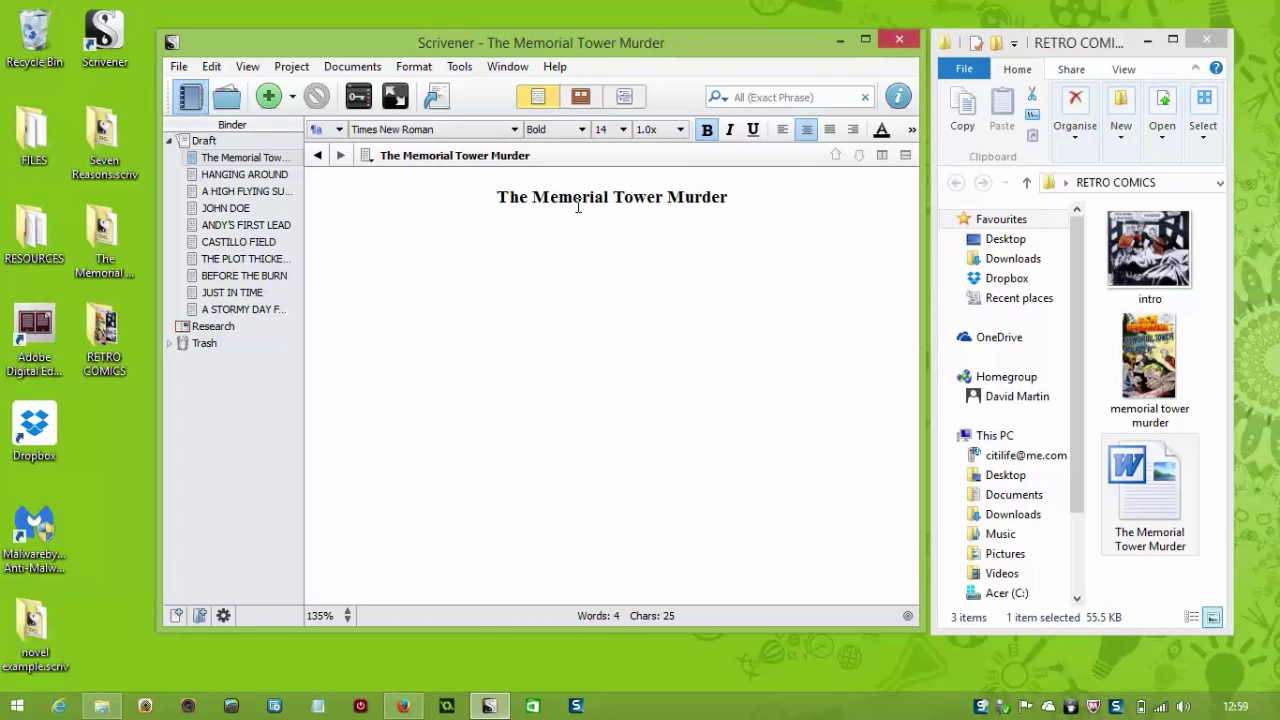
key("Return")
key("Return")
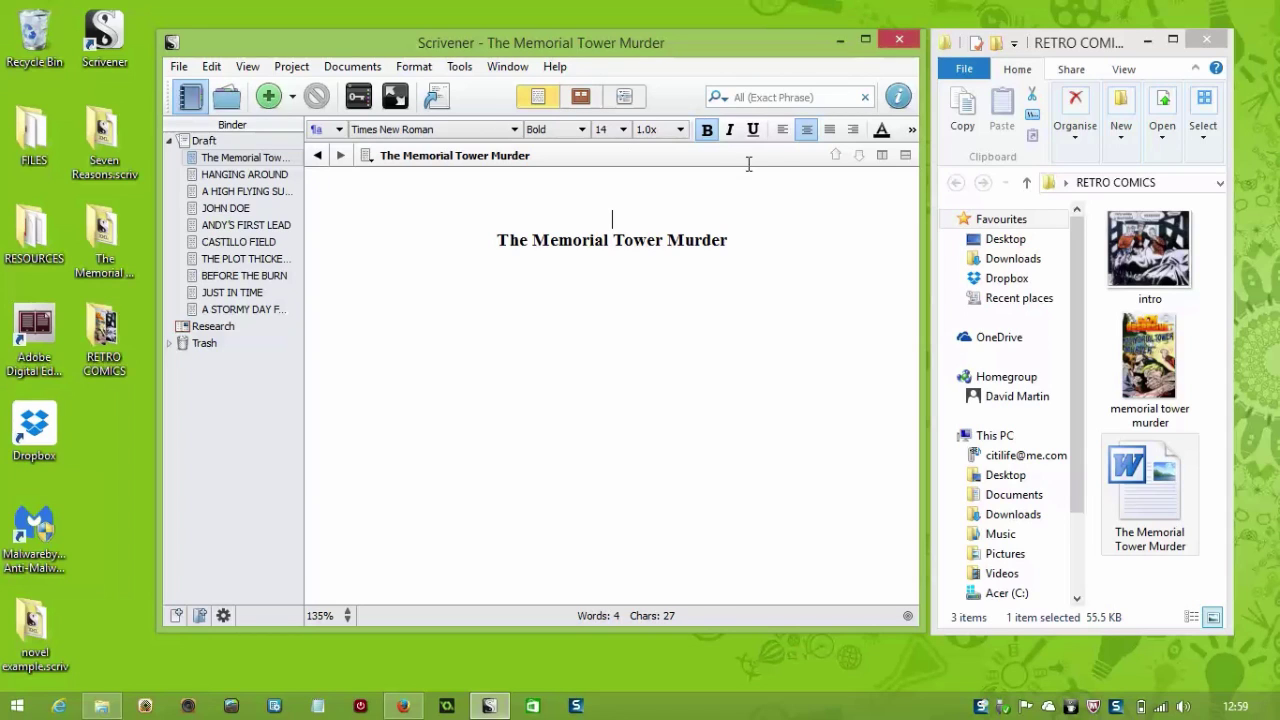
Step: Insert the intro picture from the RETRO COMICS folder above the title on the title page
left_click_drag(1148, 355, 614, 207)
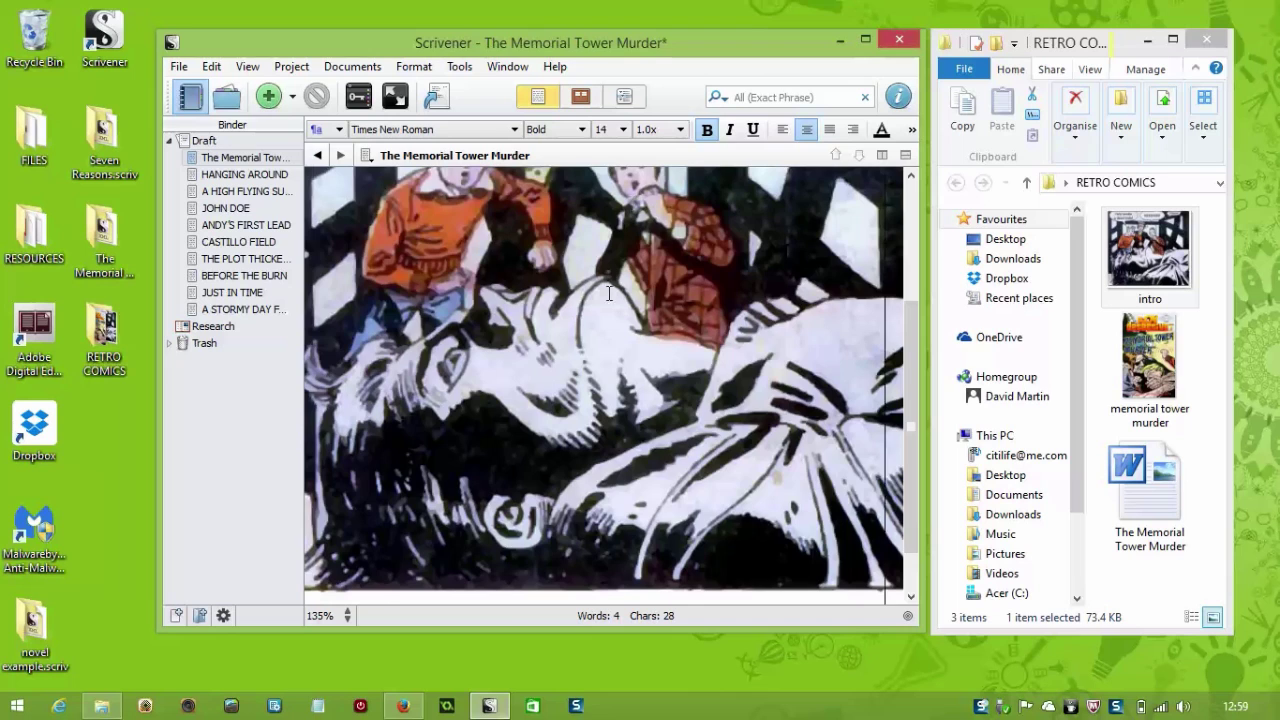
scroll(615, 305, "up", 5)
scroll(628, 352, "down", 3)
scroll(620, 345, "up", 3)
Step: Inspect the name and size settings of the intro picture, then close them without changes
left_click(617, 343)
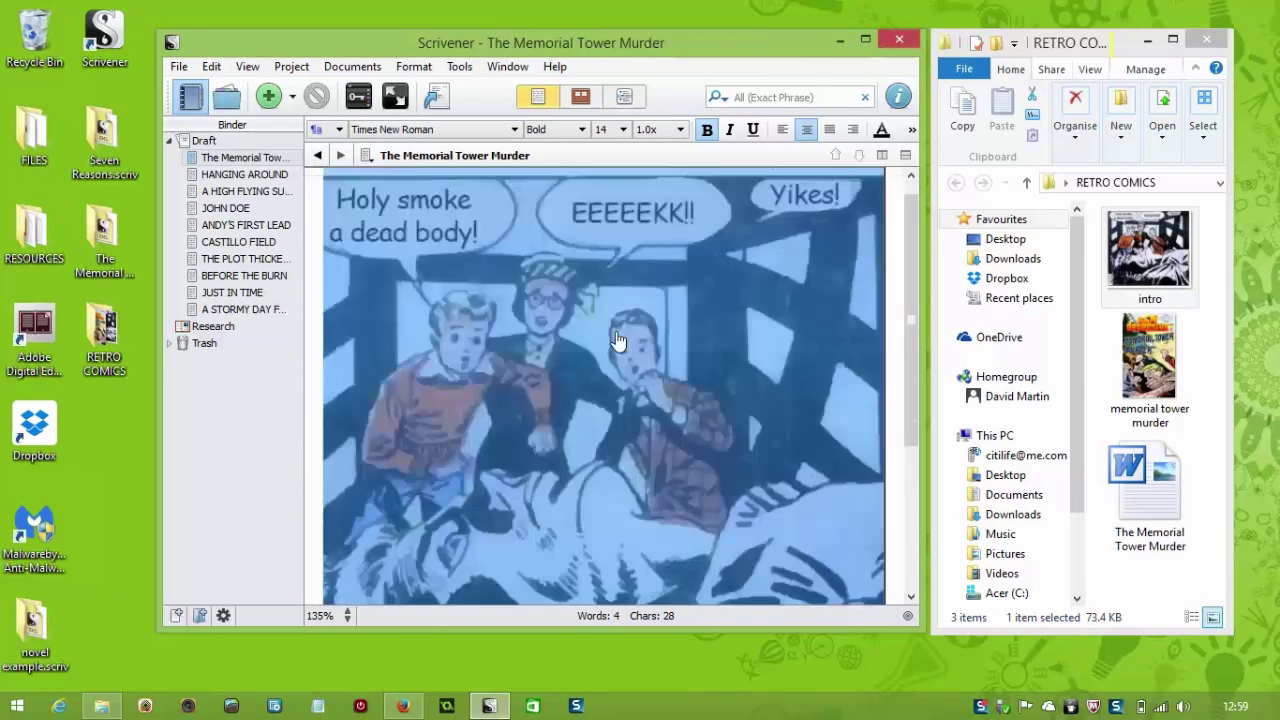
double_click(639, 348)
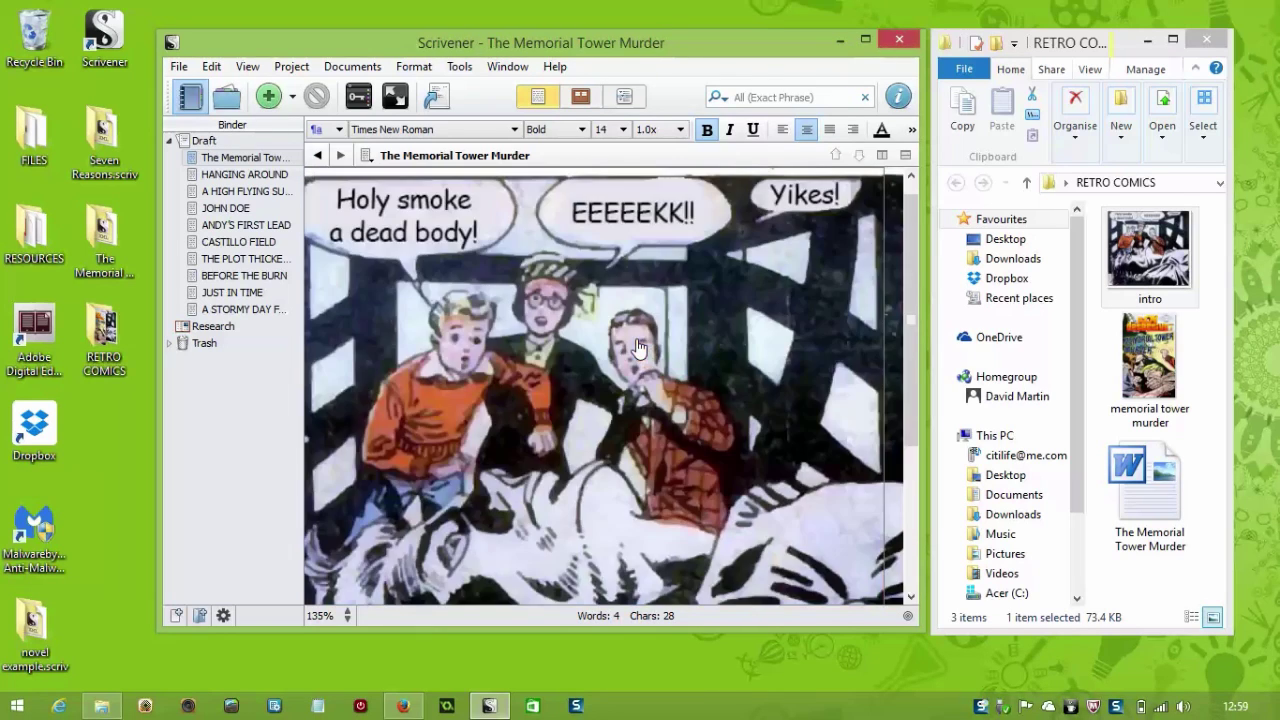
right_click(639, 348)
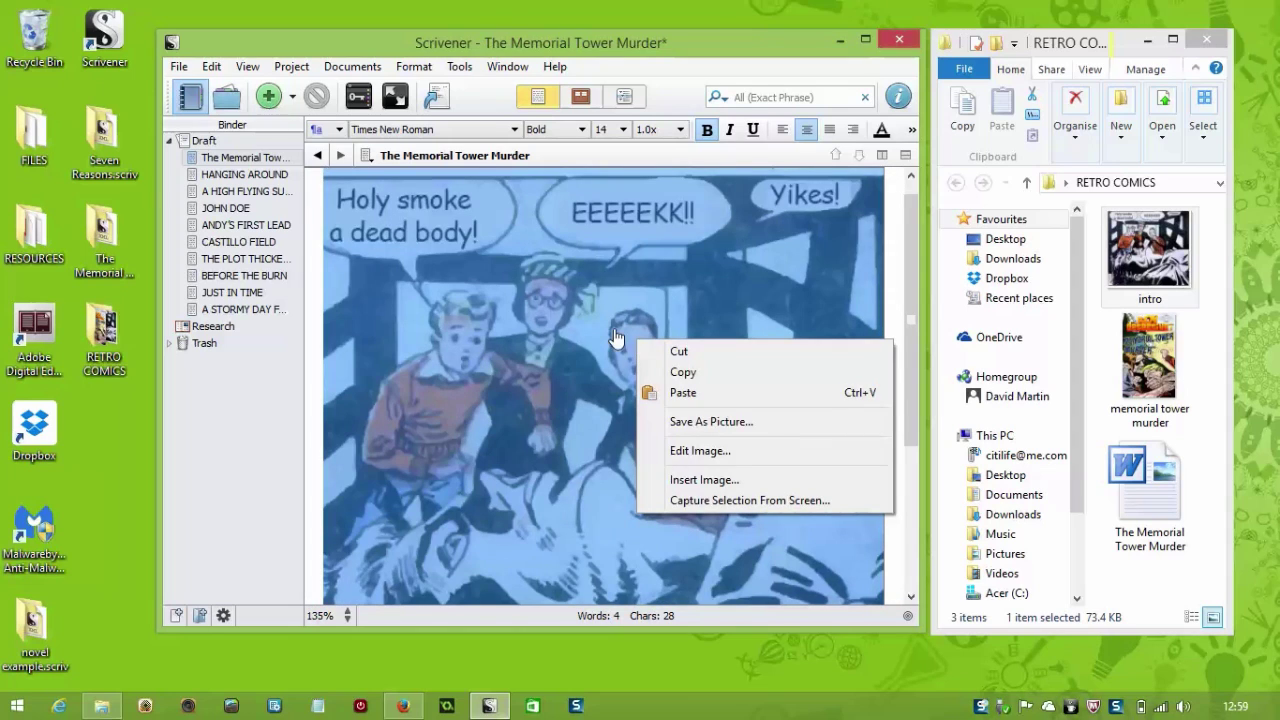
left_click(690, 451)
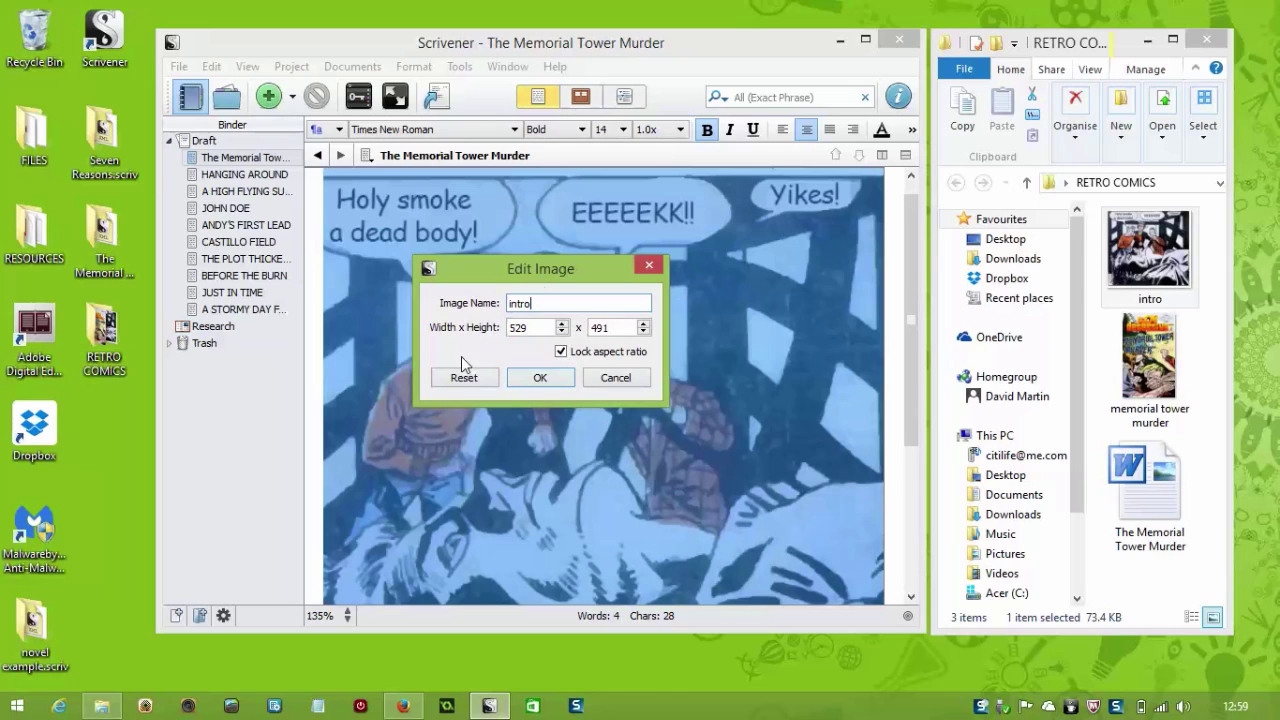
left_click(649, 265)
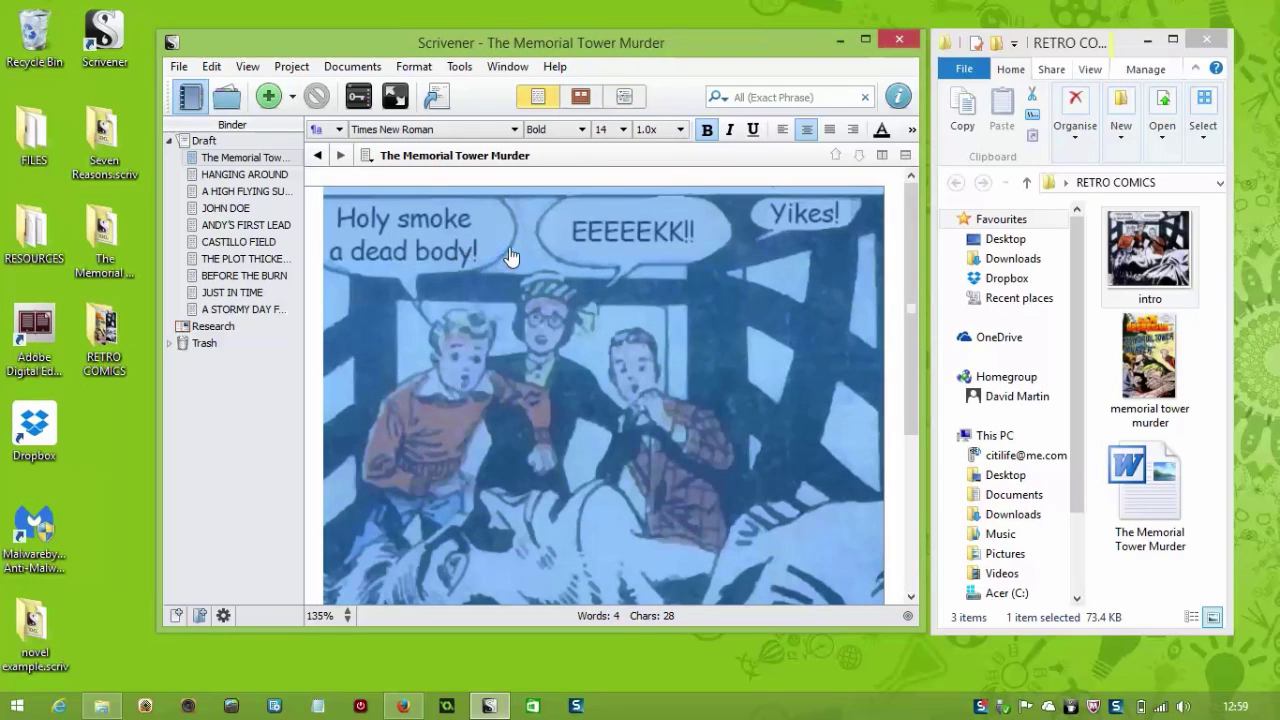
Step: Below the title, add a left-aligned, non-bold two-paragraph blurb, from "A mysterious body is discovered dangling" to "solving the puzzle of…The Memorial Tower Murder!"
scroll(503, 251, "down", 5)
scroll(503, 251, "up", 5)
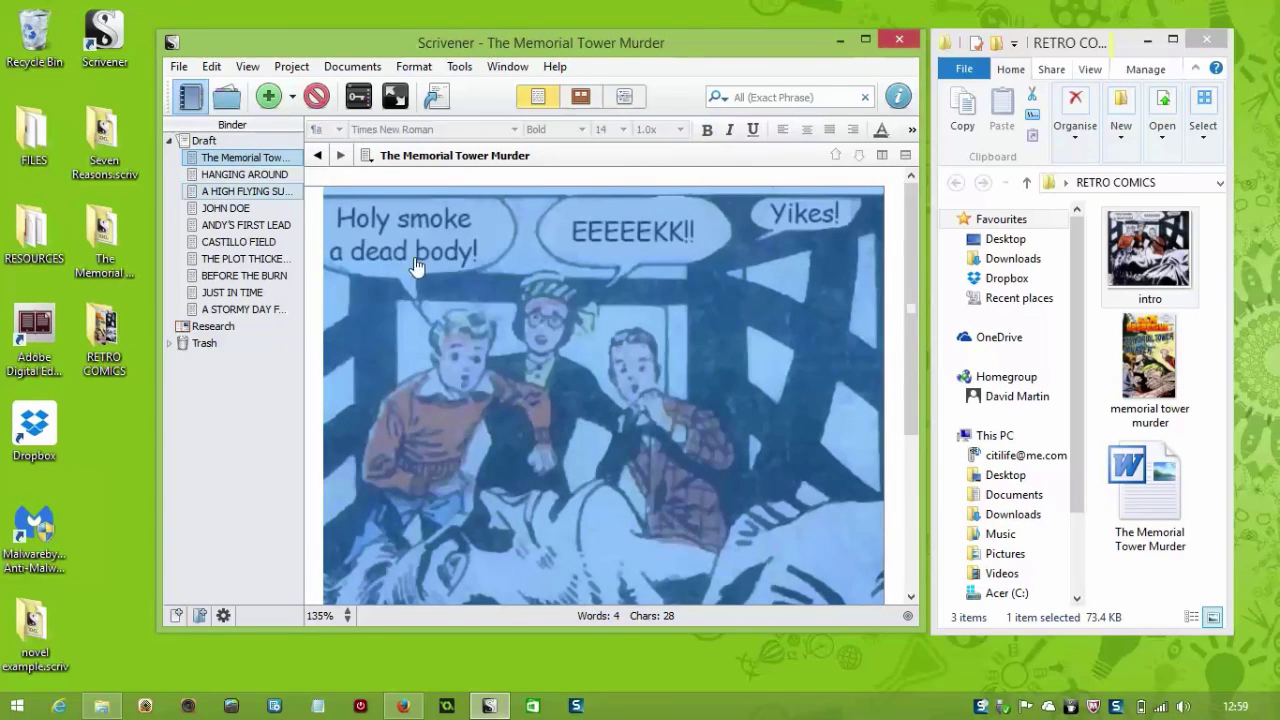
scroll(617, 347, "down", 7)
left_click(755, 567)
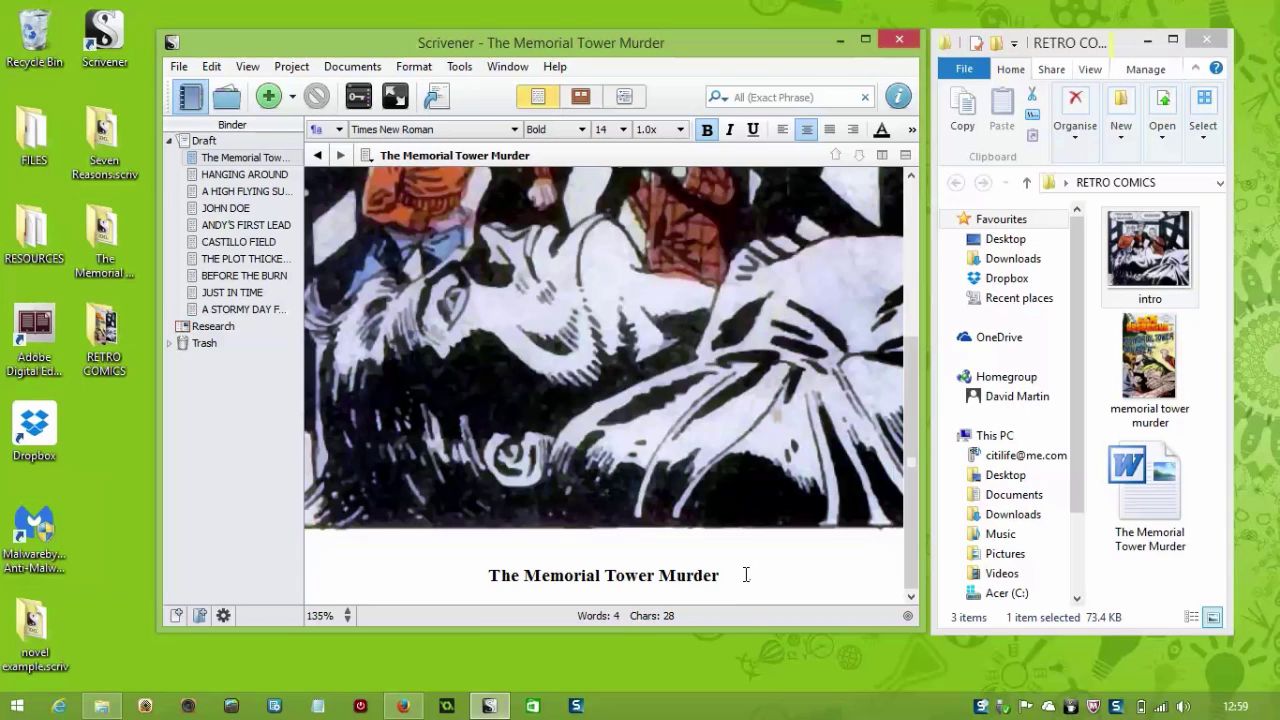
key("Return")
key("Return")
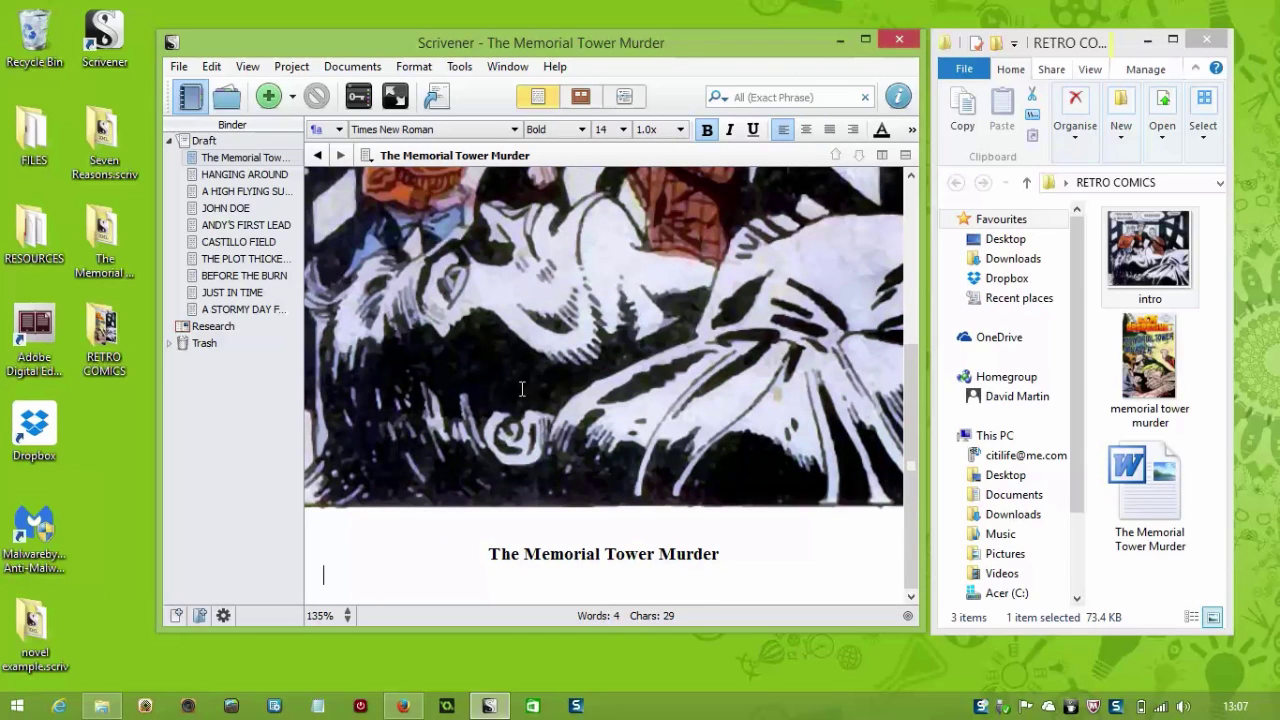
type("A mysterious body is discovered dangling from the pinnacle of Stark City Memorial Tower. But who murdered him? And why?  Boy Detective Andy Sharp is determined to find out, and nothing is going to stop him solving the puzzle of…The Memorial Tower Murder!")
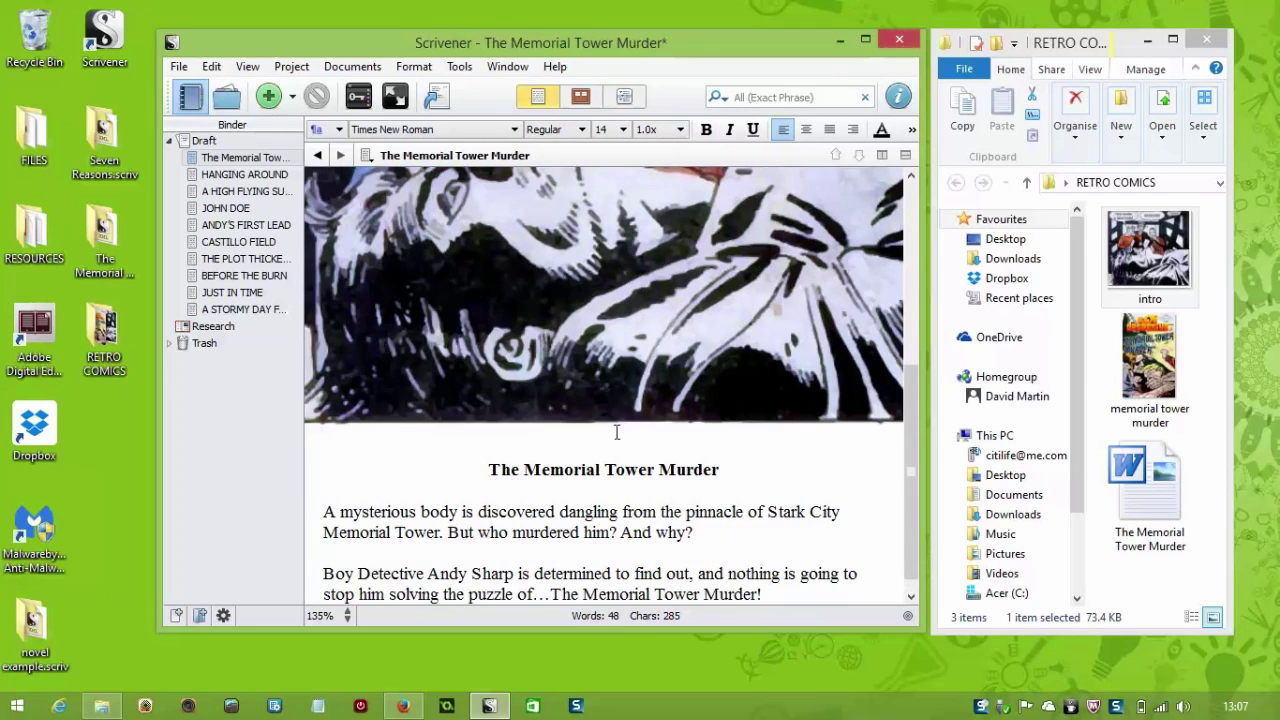
Step: Review the title page from the intro picture down to the two-paragraph blurb, highlighting the blurb text
scroll(617, 432, "up", 3)
scroll(630, 440, "down", 3)
scroll(648, 460, "up", 5)
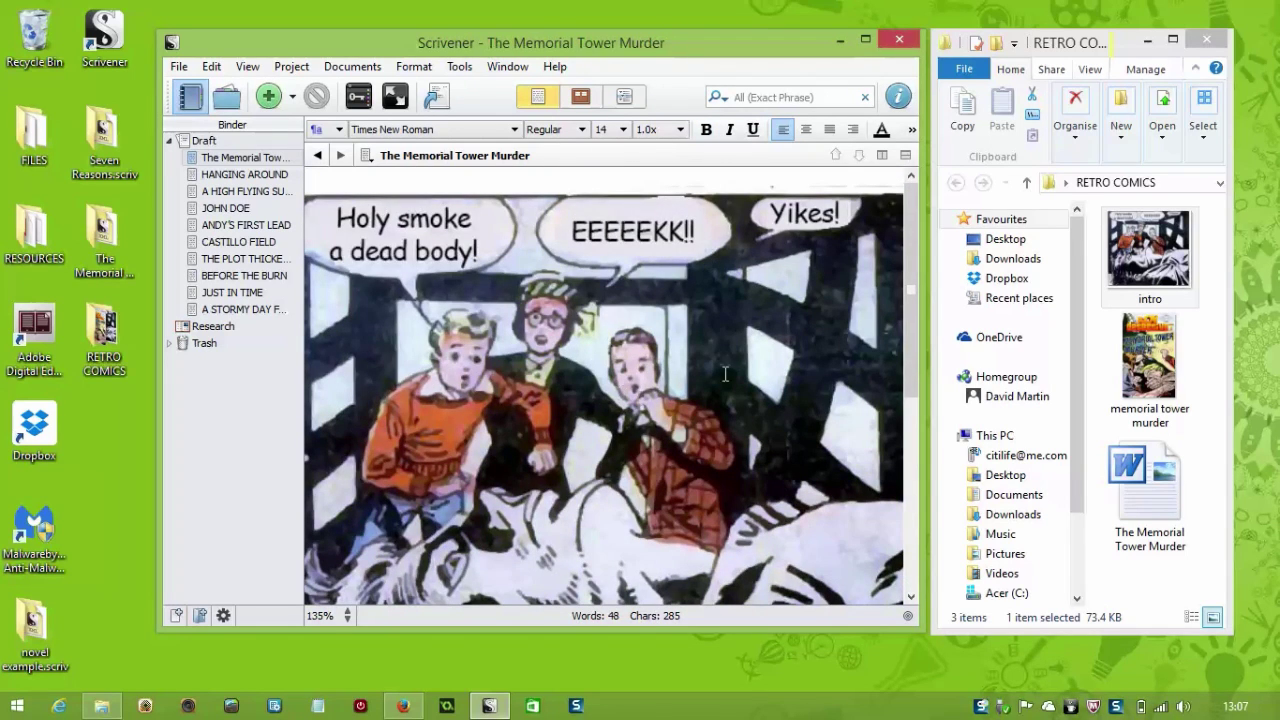
scroll(725, 374, "down", 5)
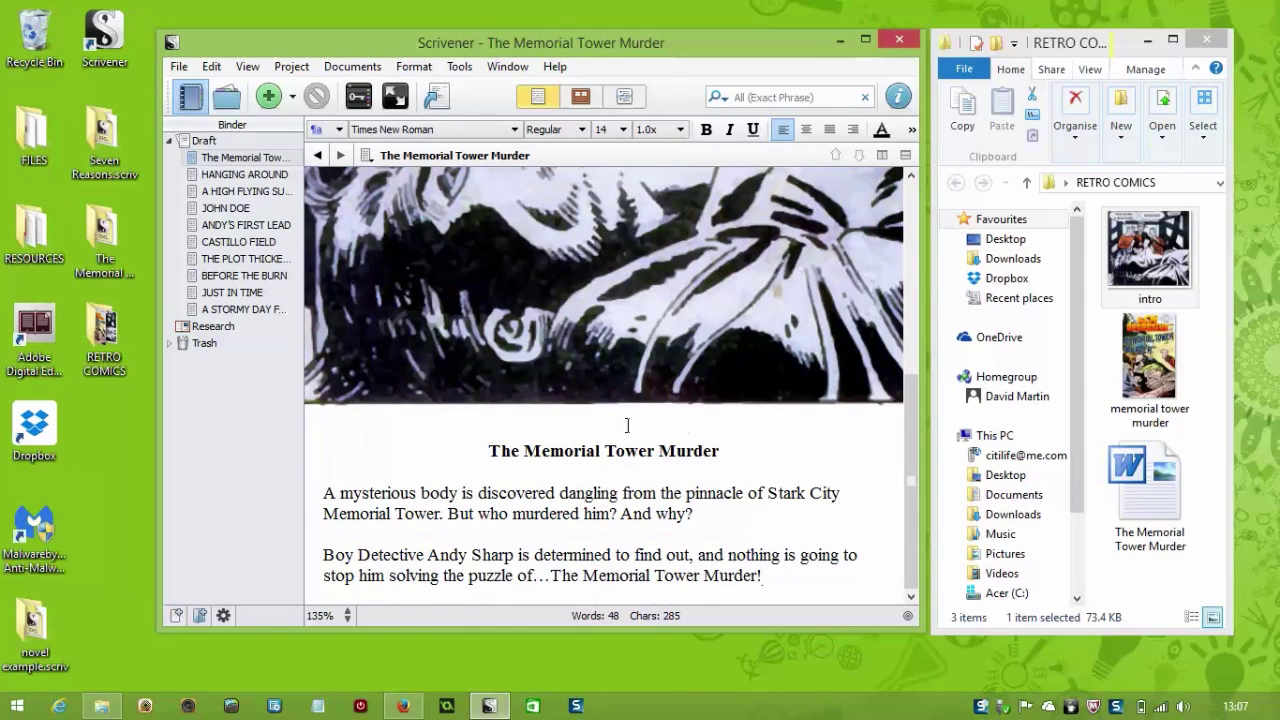
left_click_drag(809, 577, 256, 484)
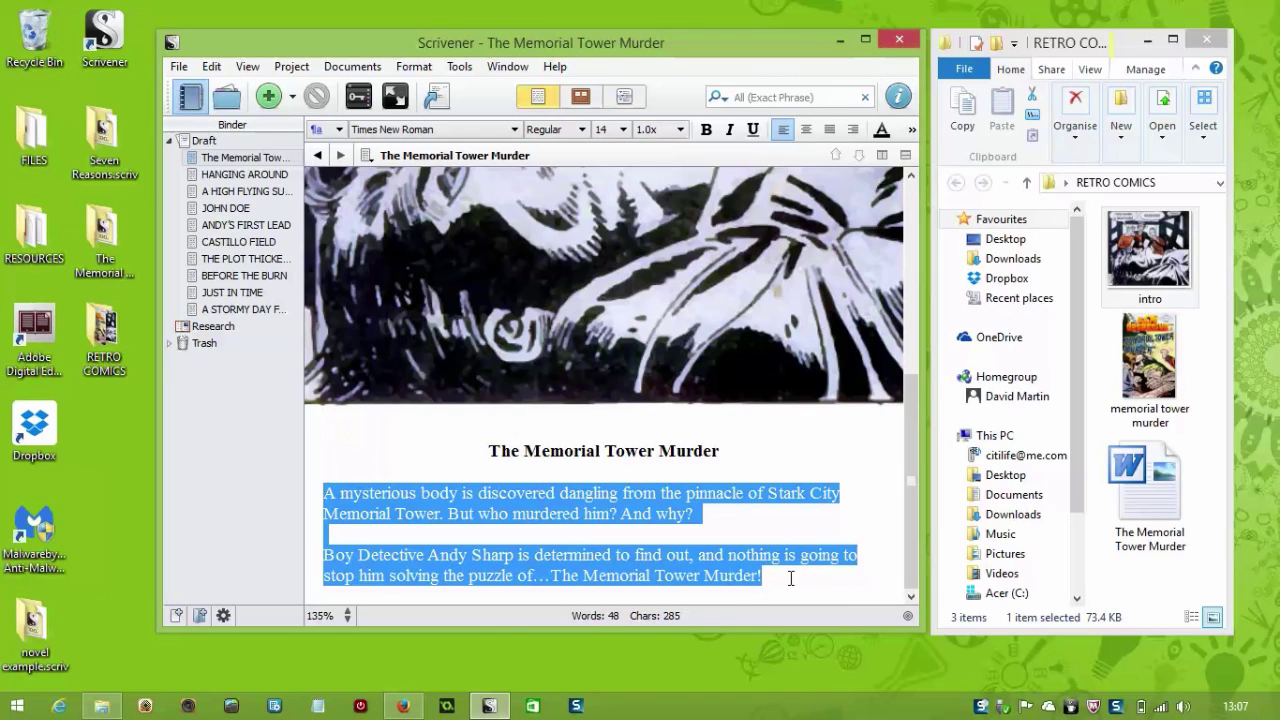
left_click(519, 533)
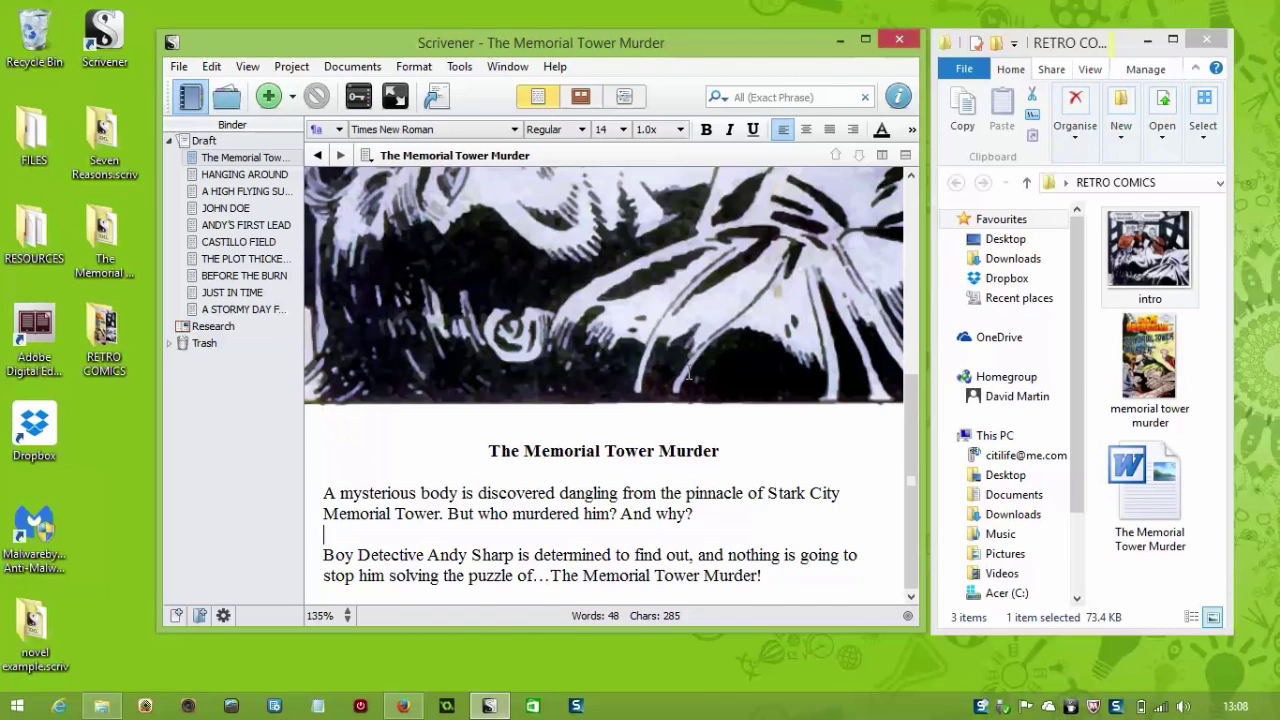
Step: Make the closing words "The Memorial Tower Murder!" at the end of the blurb bold
scroll(679, 308, "up", 5)
scroll(679, 308, "down", 5)
left_click_drag(763, 576, 549, 576)
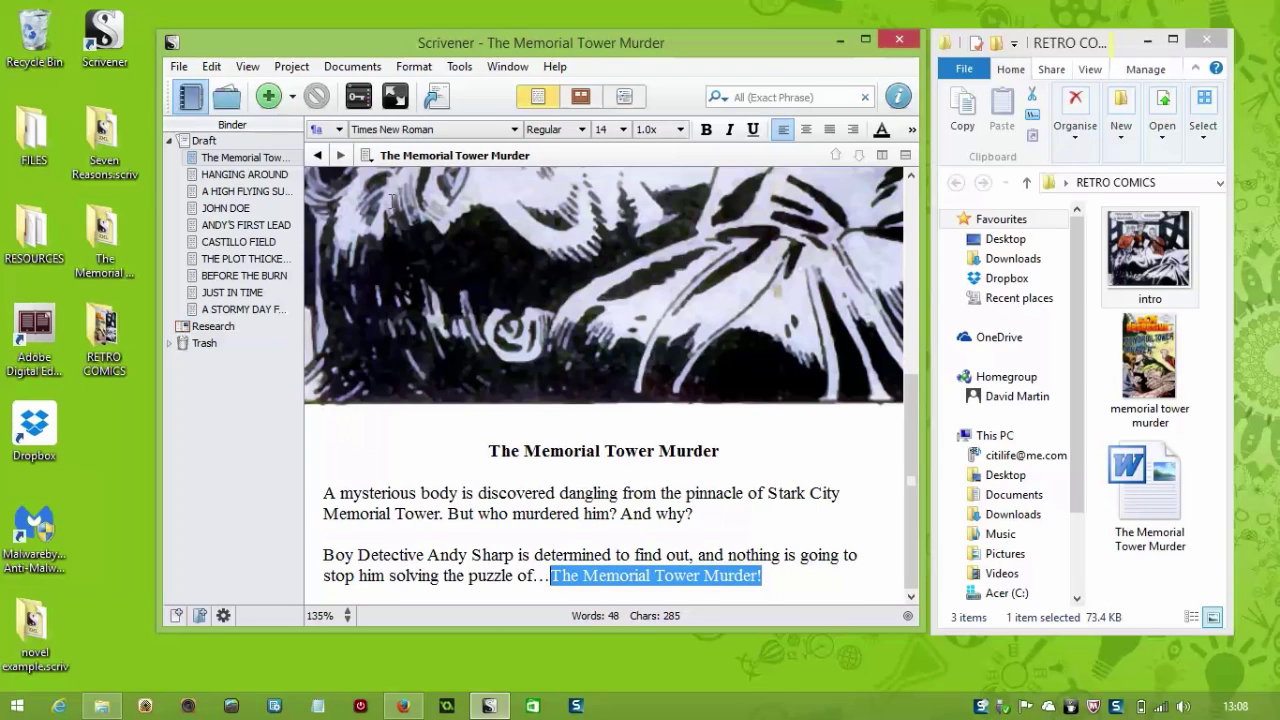
left_click(708, 130)
key("Right")
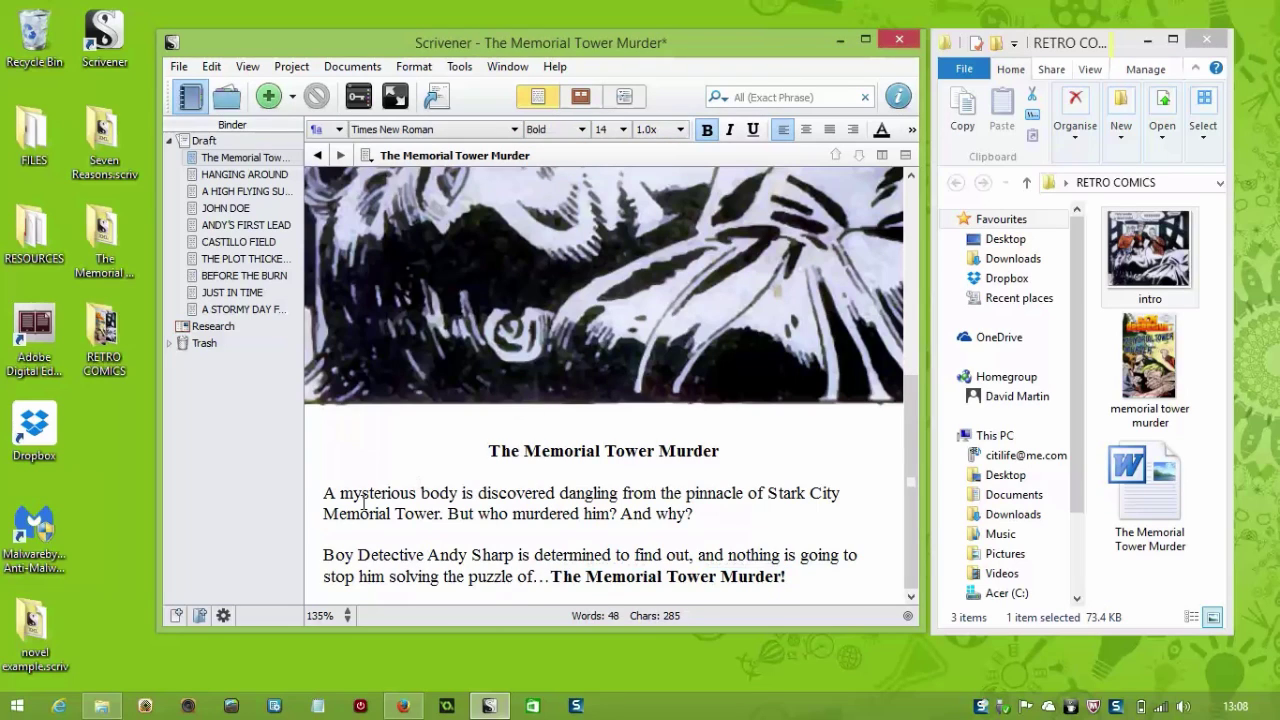
Step: Delete the centred title and the blank line beneath it, between the intro picture and the blurb
left_click(325, 472)
left_click(325, 450, "shift")
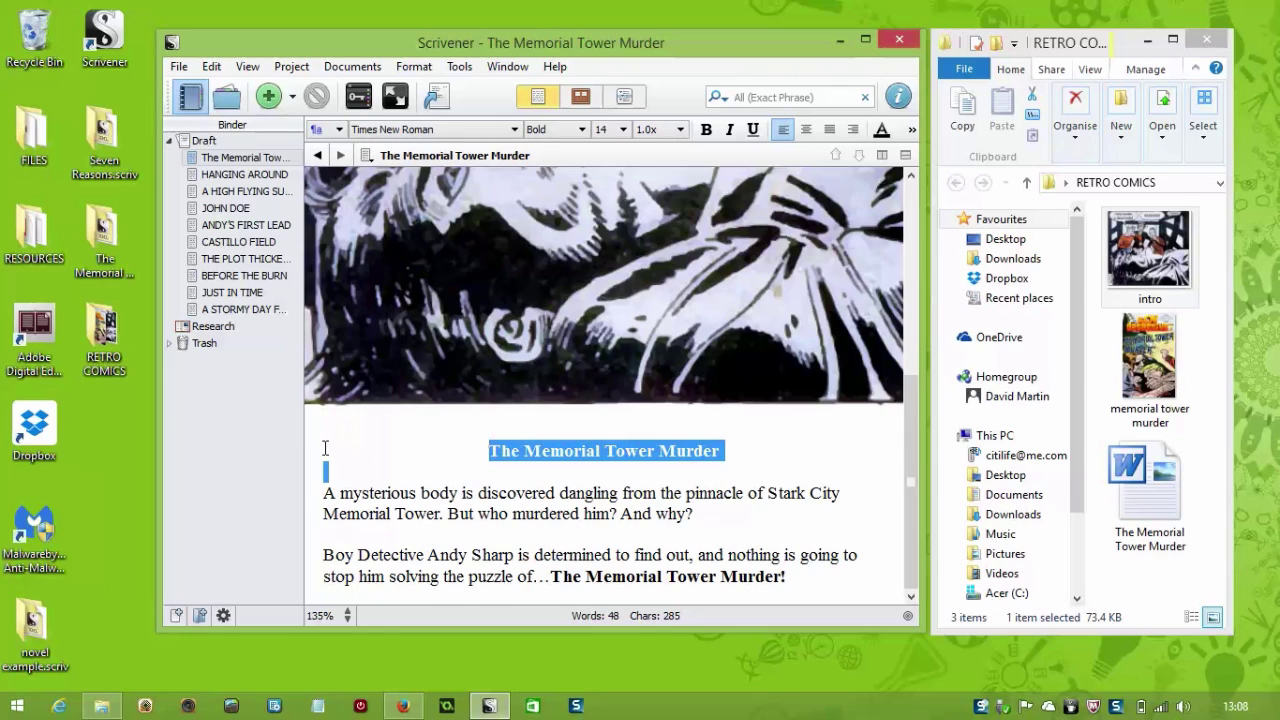
key("Delete")
key("Delete")
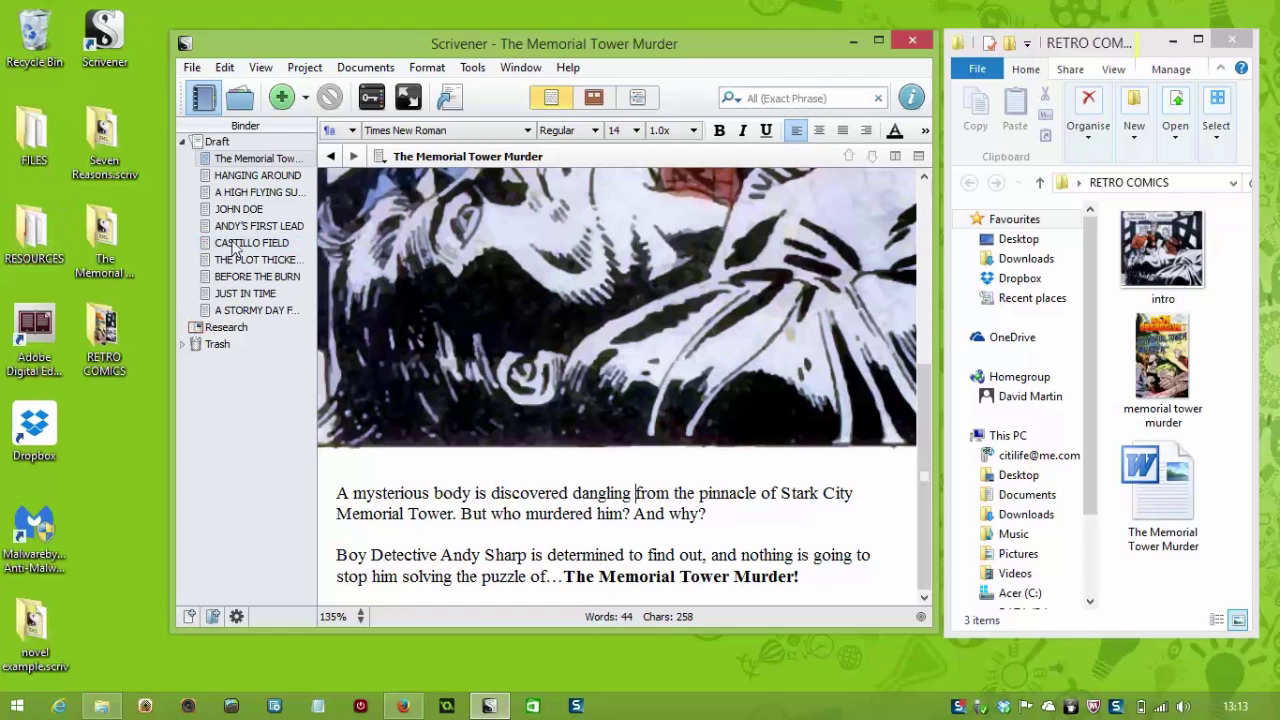
Step: Open the extras Scrivener project from the extras.scriv folder inside RESOURCES, and close the folder window
double_click(31, 231)
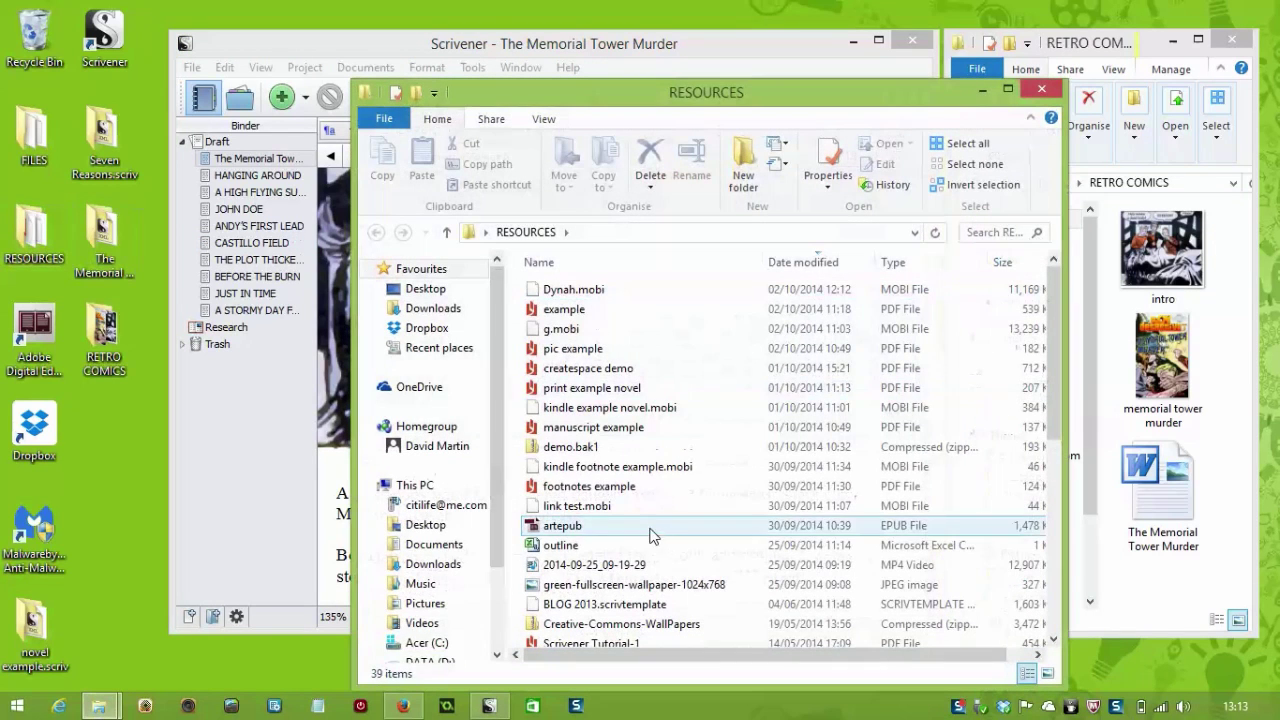
scroll(680, 543, "down", 5)
scroll(676, 542, "down", 2)
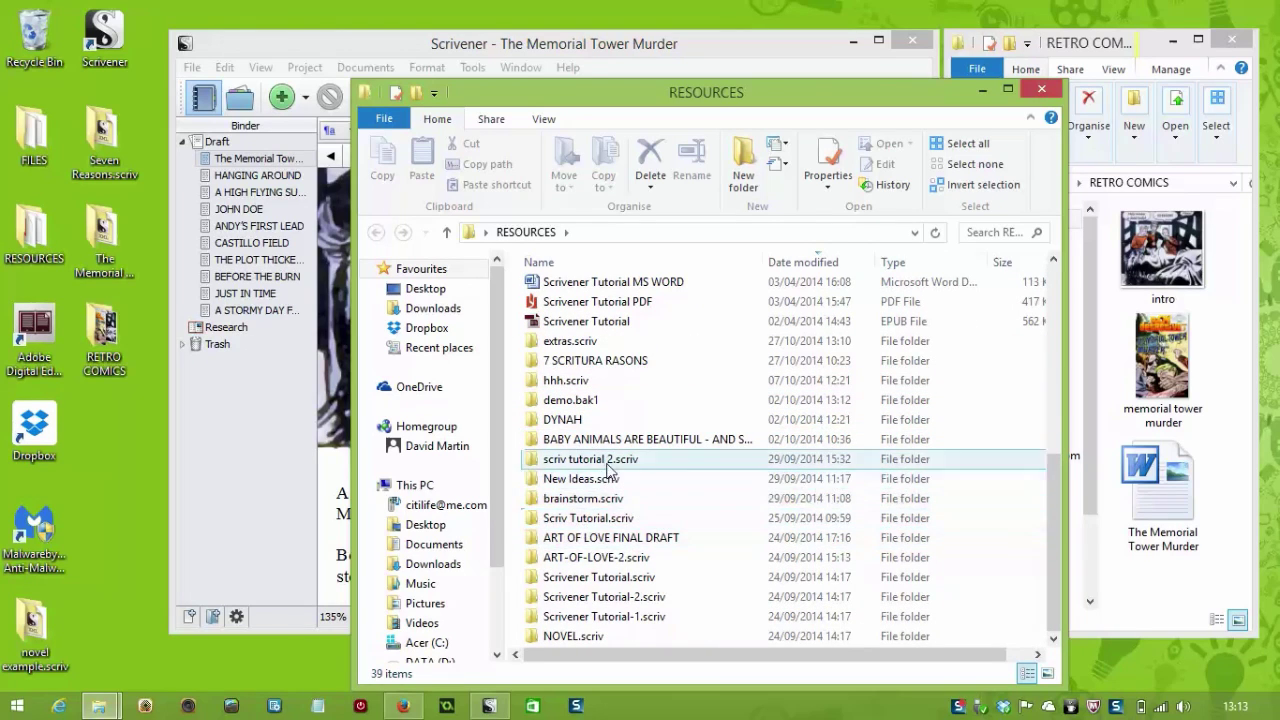
left_click(533, 343)
double_click(533, 343)
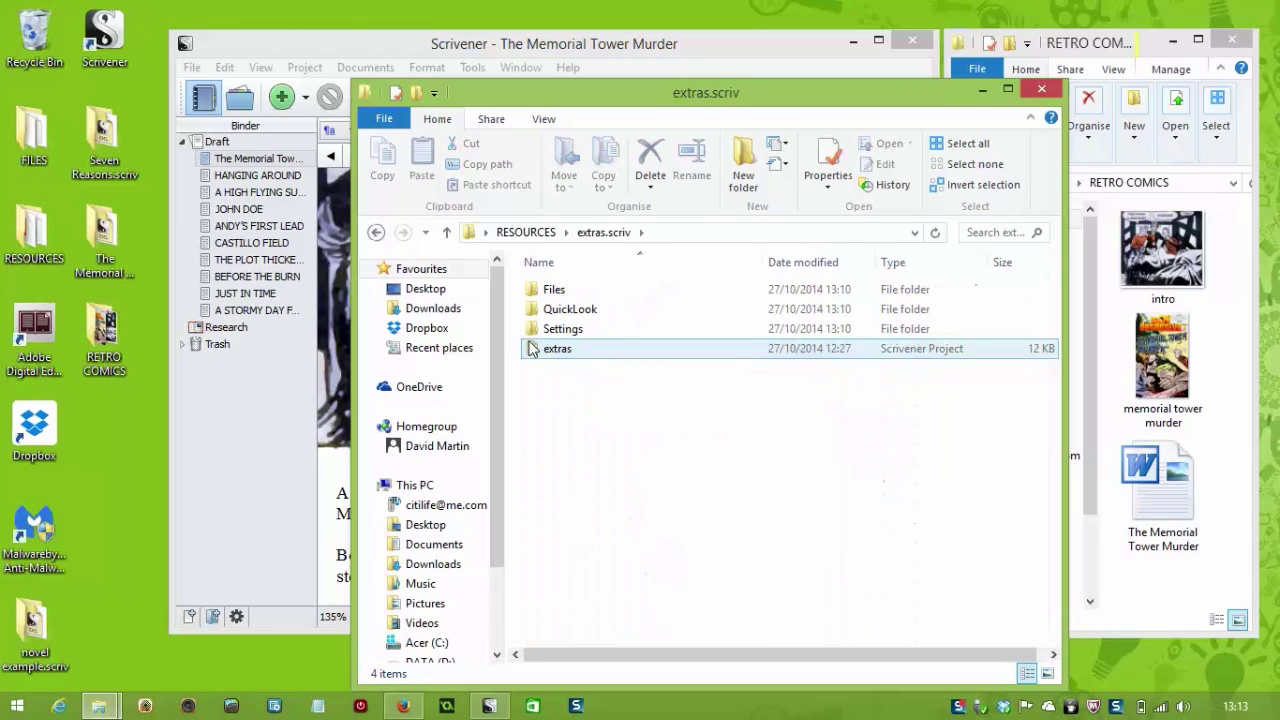
left_click(535, 352)
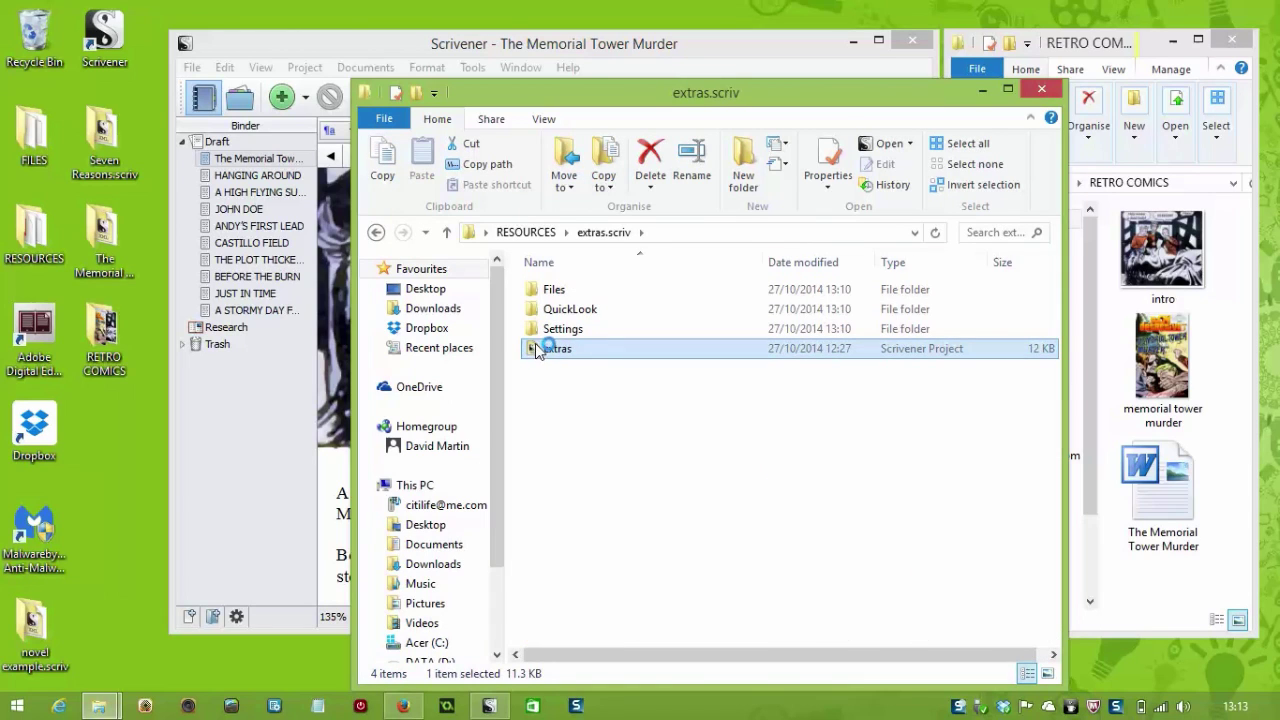
left_click(1043, 92)
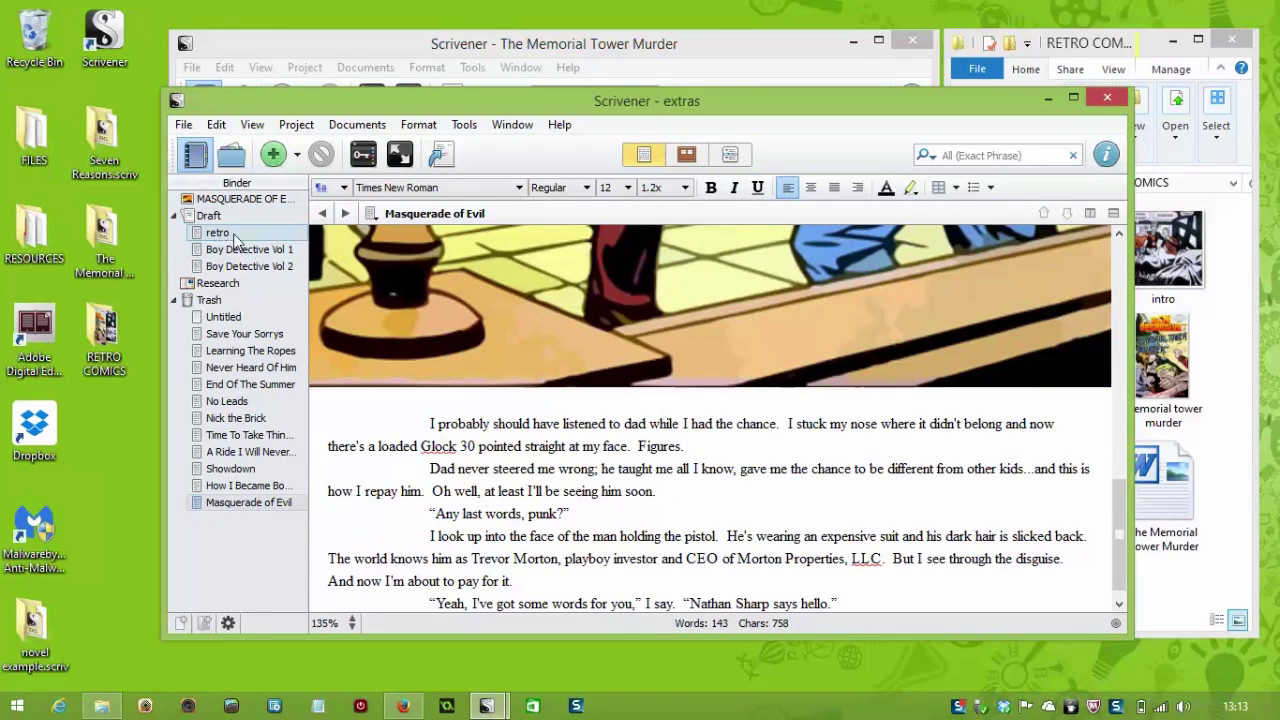
Step: Copy the retro document from the extras project to the start of the Draft in The Memorial Tower Murder and check it there
left_click_drag(357, 108, 654, 145)
left_click(473, 339)
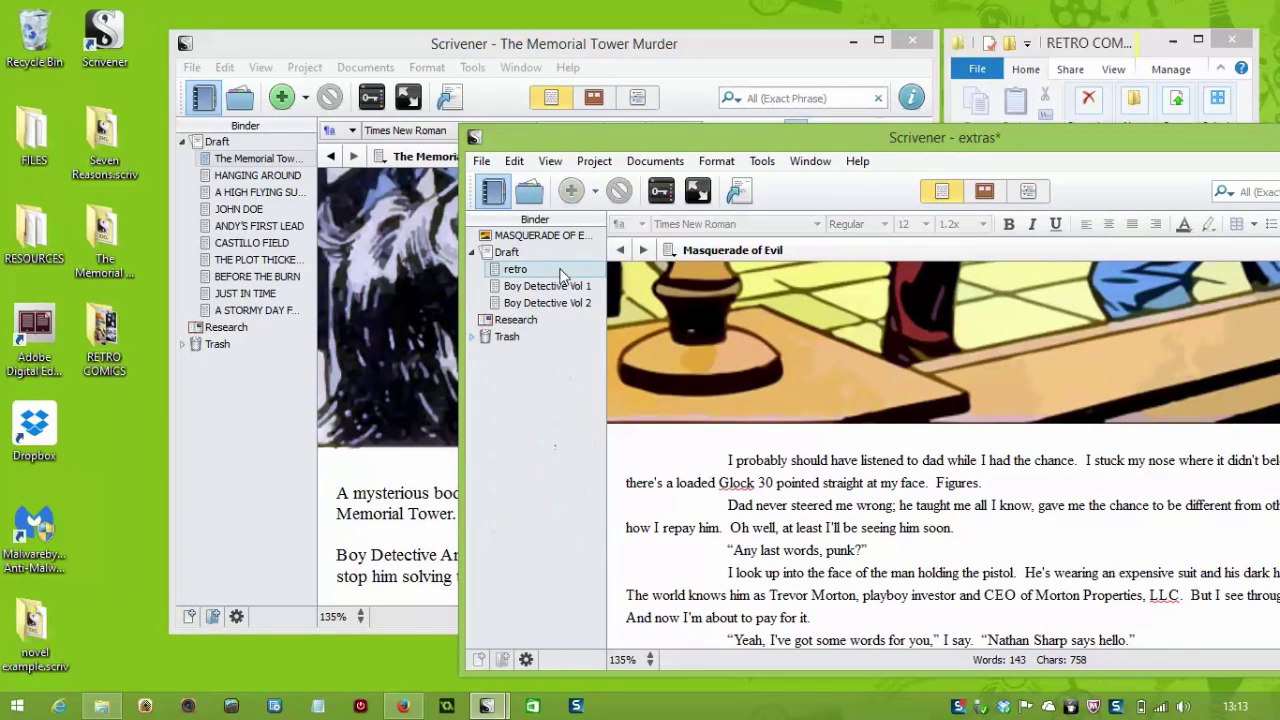
left_click(518, 270)
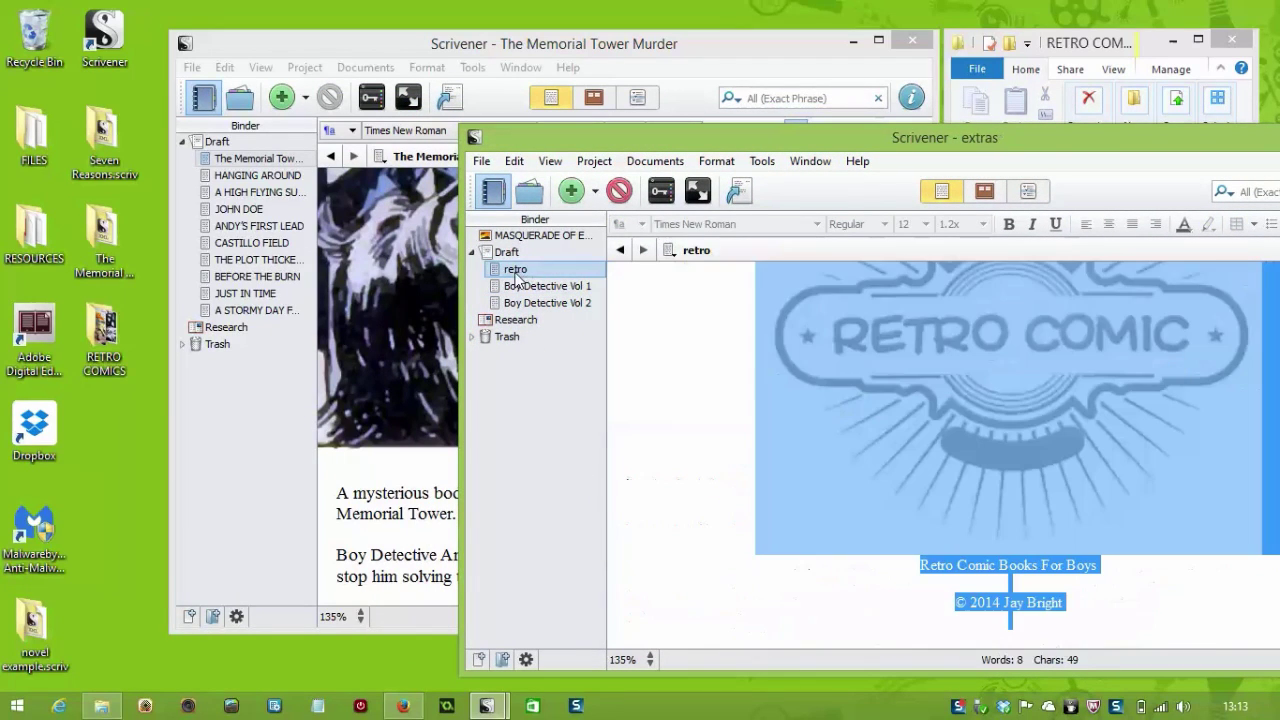
left_click(882, 434)
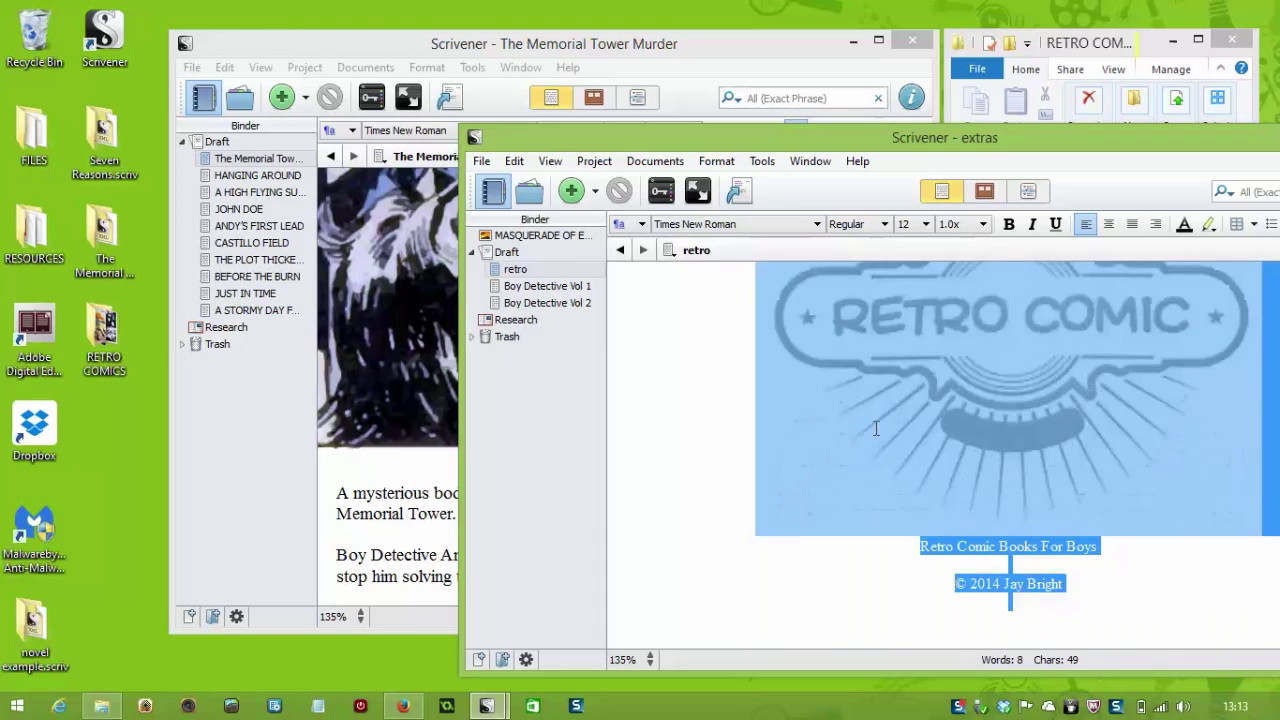
left_click_drag(505, 270, 240, 150)
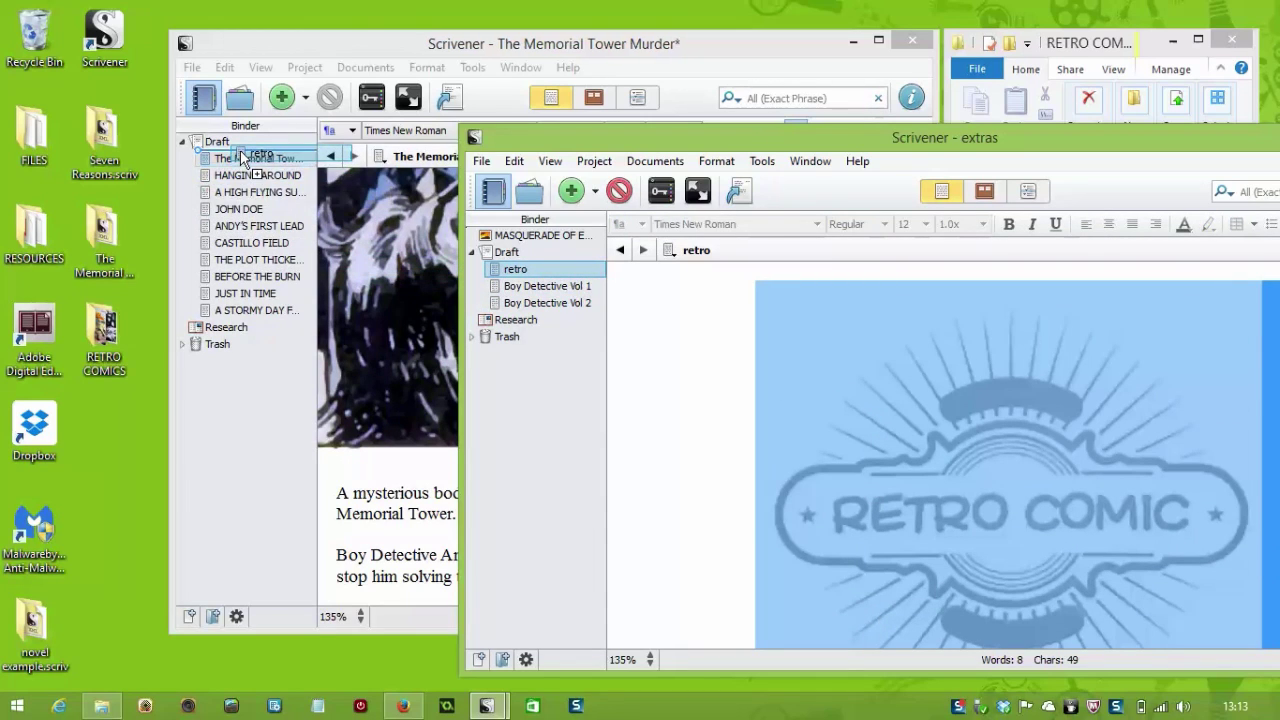
left_click(230, 160)
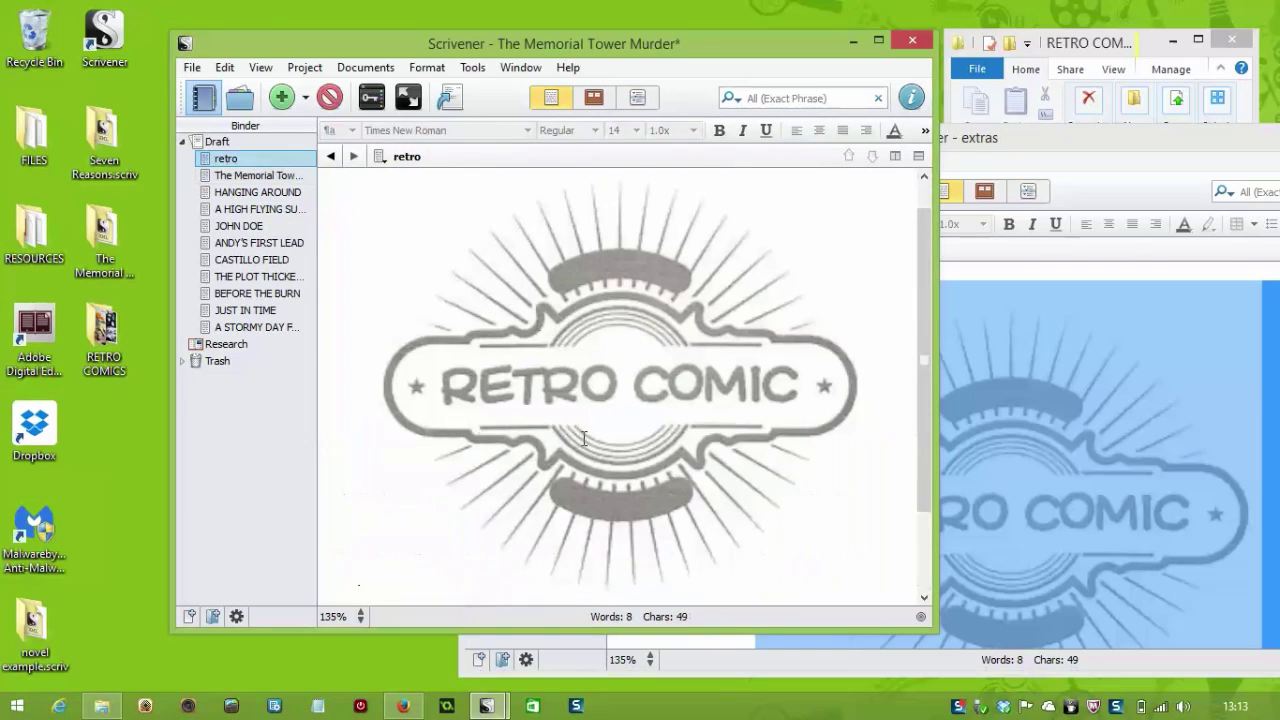
left_click(615, 435)
scroll(615, 435, "up", 3)
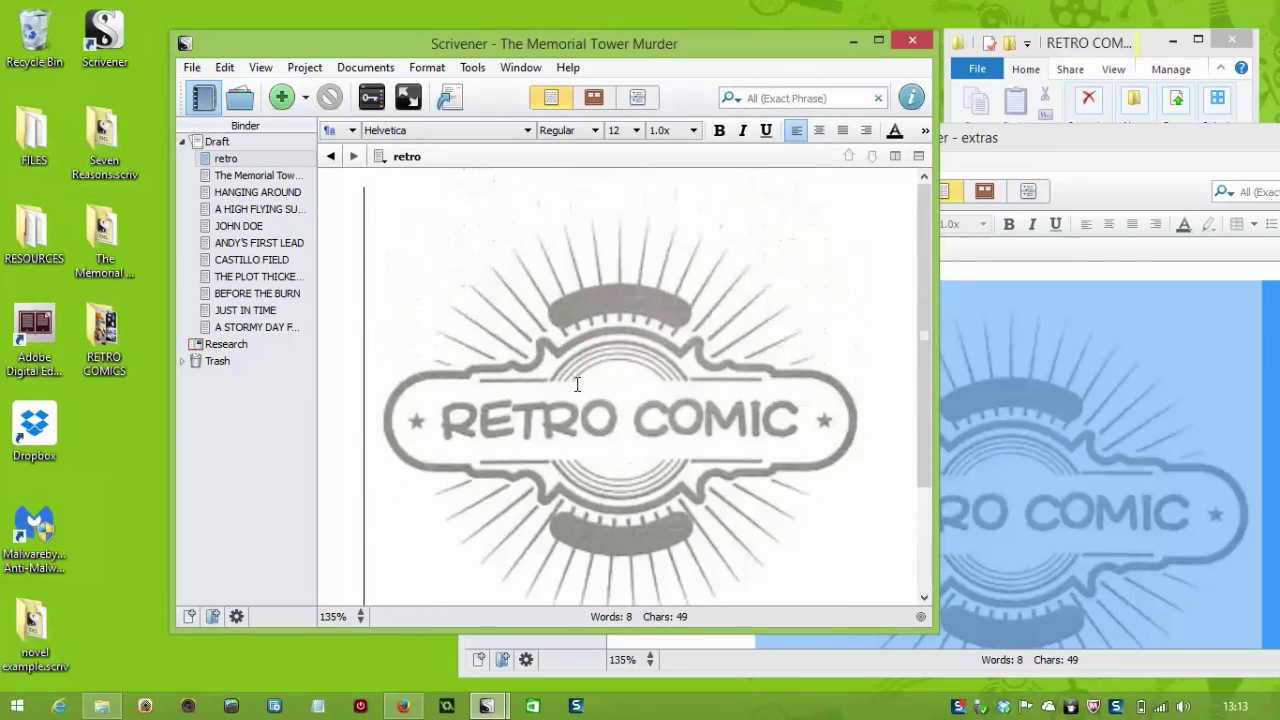
Step: Copy Boy Detective Vol 1 from the extras project to the end of the Draft, after the last chapter
left_click(1042, 370)
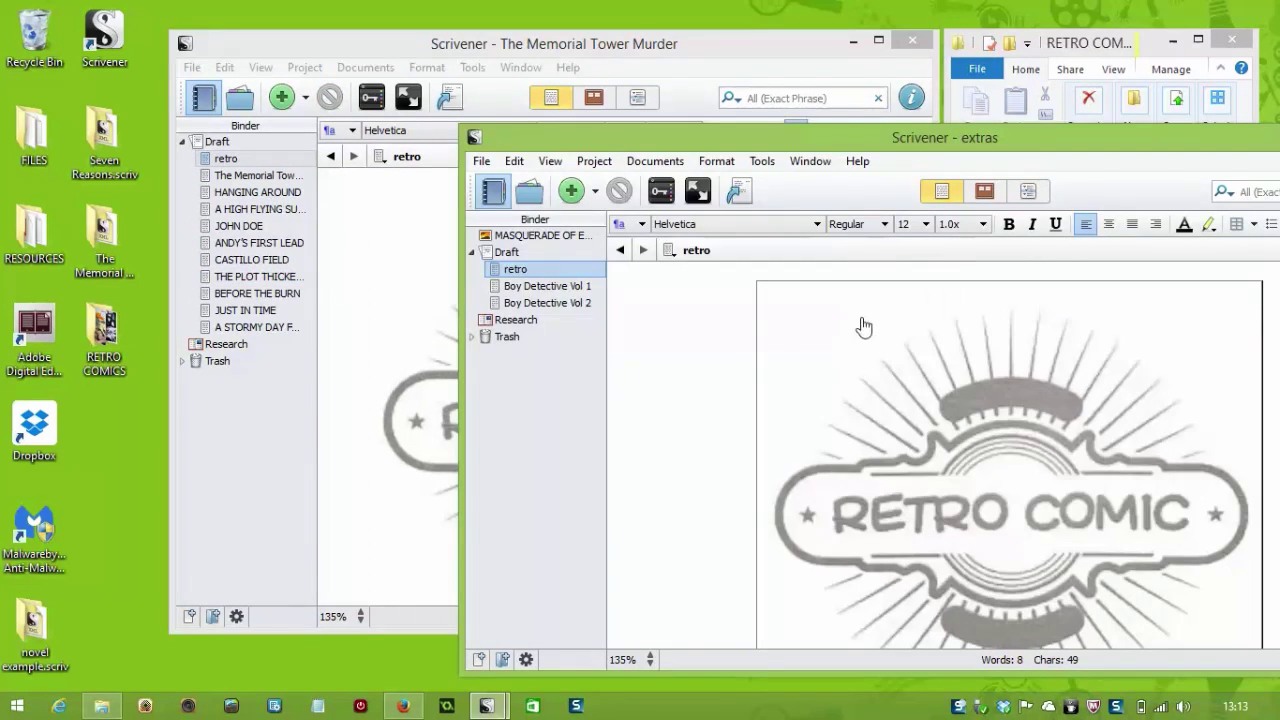
left_click(540, 288, "ctrl")
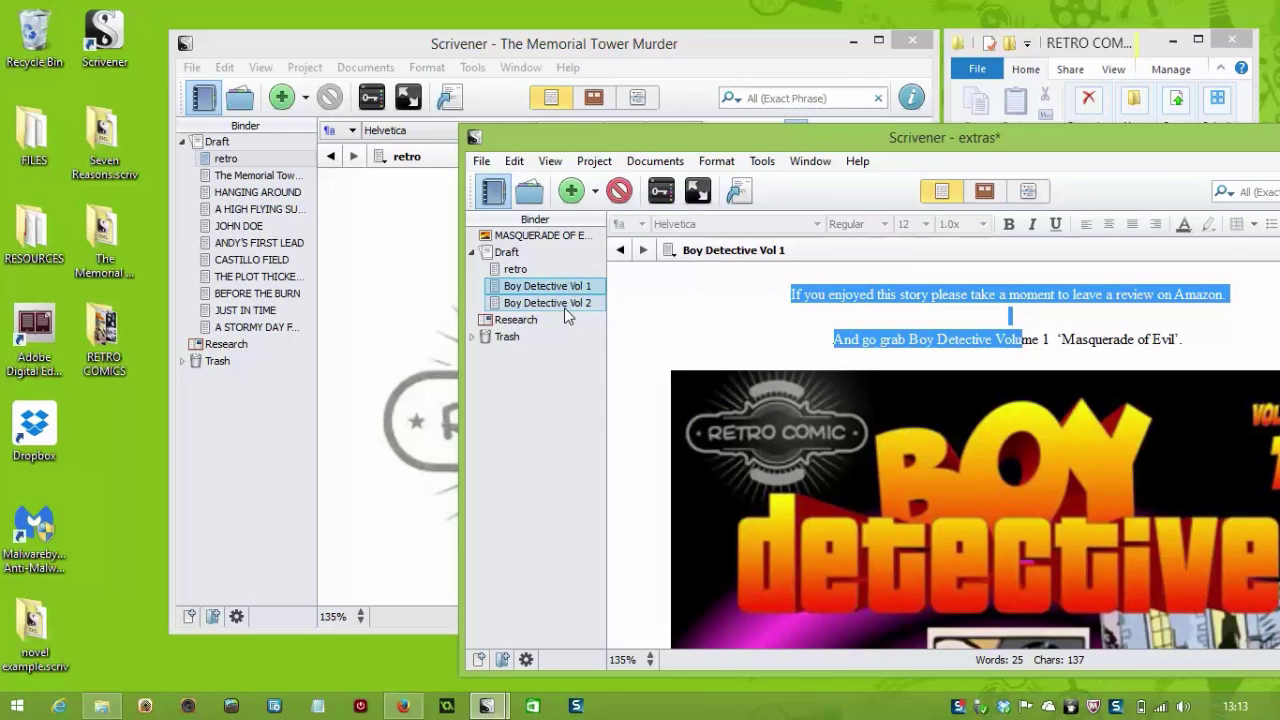
left_click(564, 305)
left_click_drag(537, 291, 252, 346)
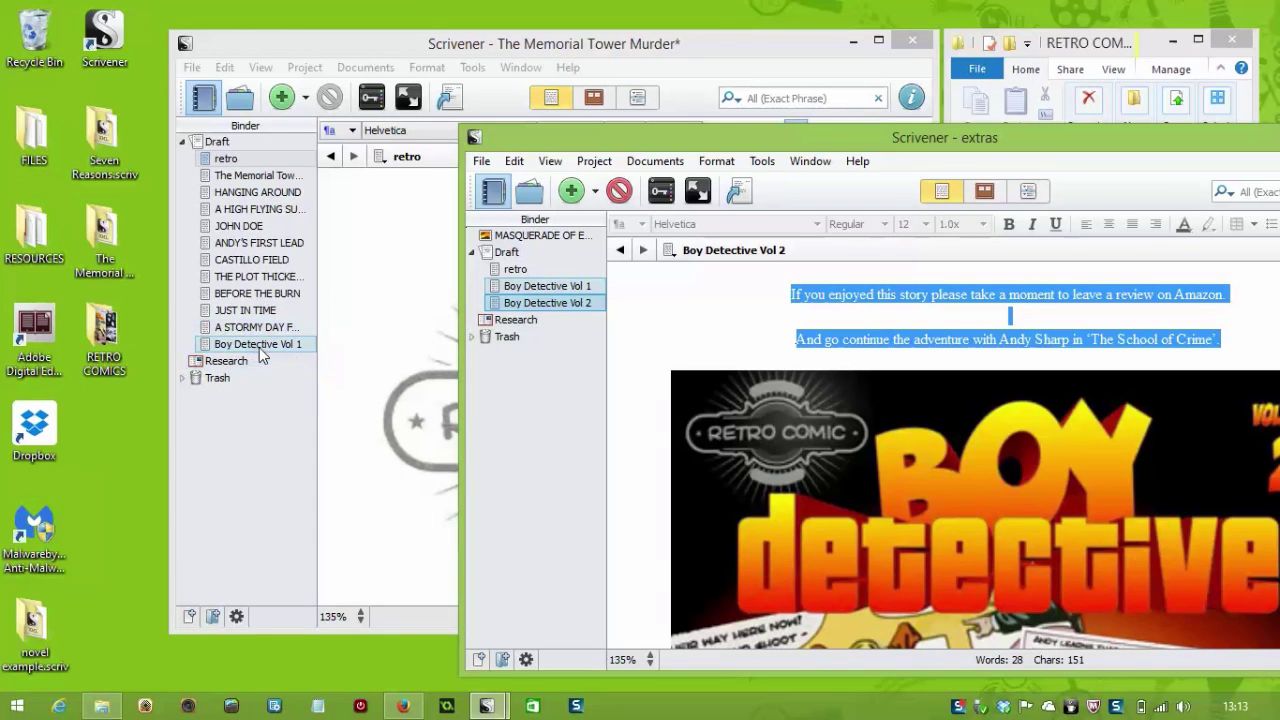
left_click(259, 347)
Step: Copy Boy Detective Vol 2 from the extras project into the Draft, directly after Boy Detective Vol 1
key("alt+Tab")
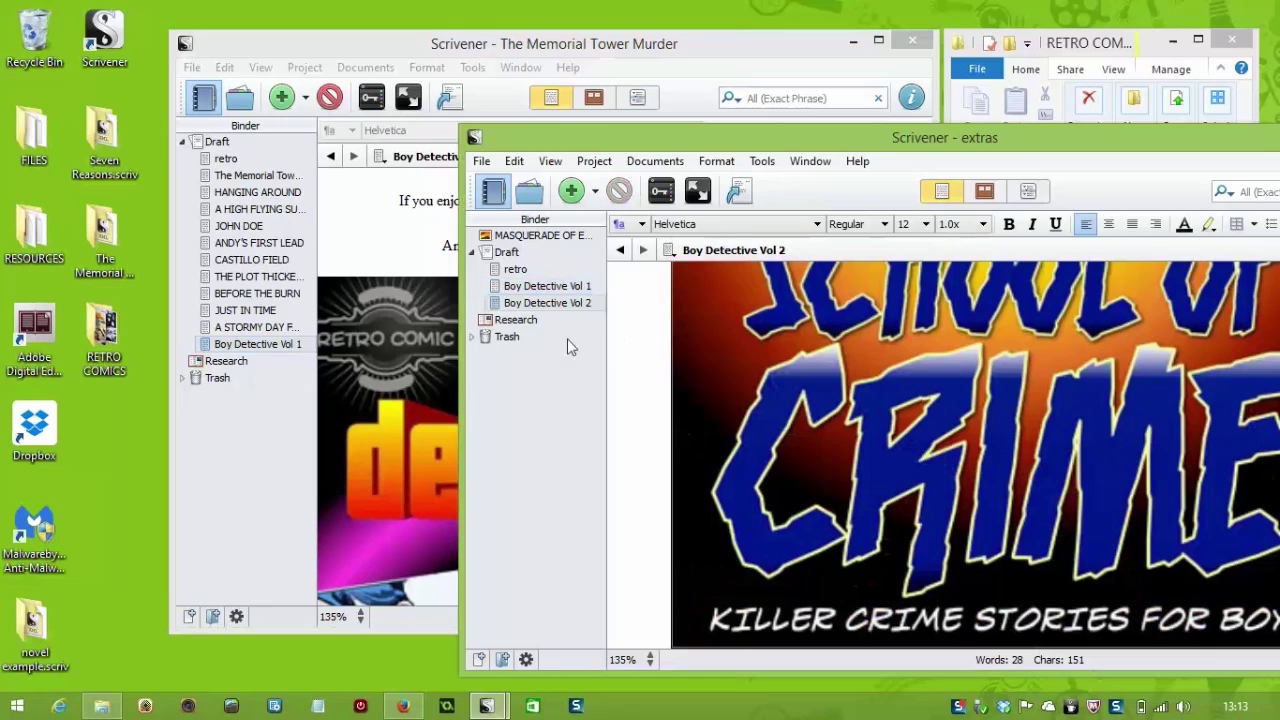
left_click(556, 305)
left_click_drag(556, 305, 275, 358)
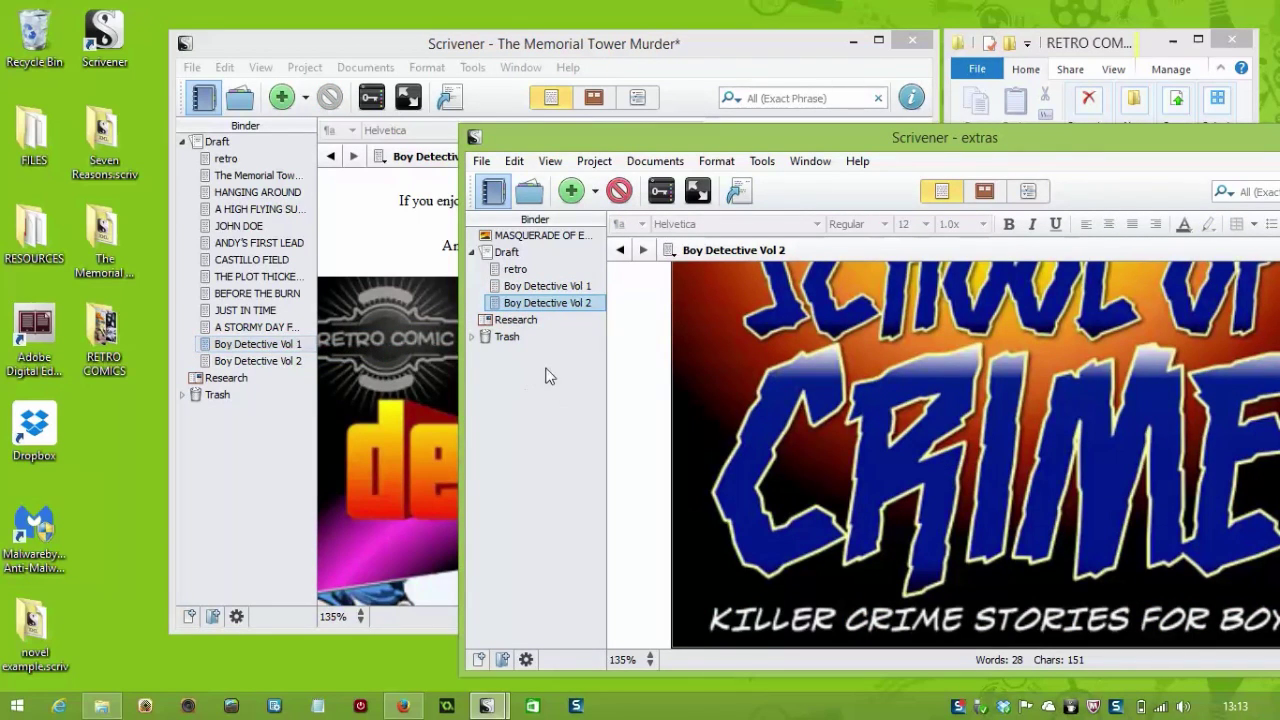
Step: Close the extras project and return to The Memorial Tower Murder
left_click(522, 336)
left_click(538, 286)
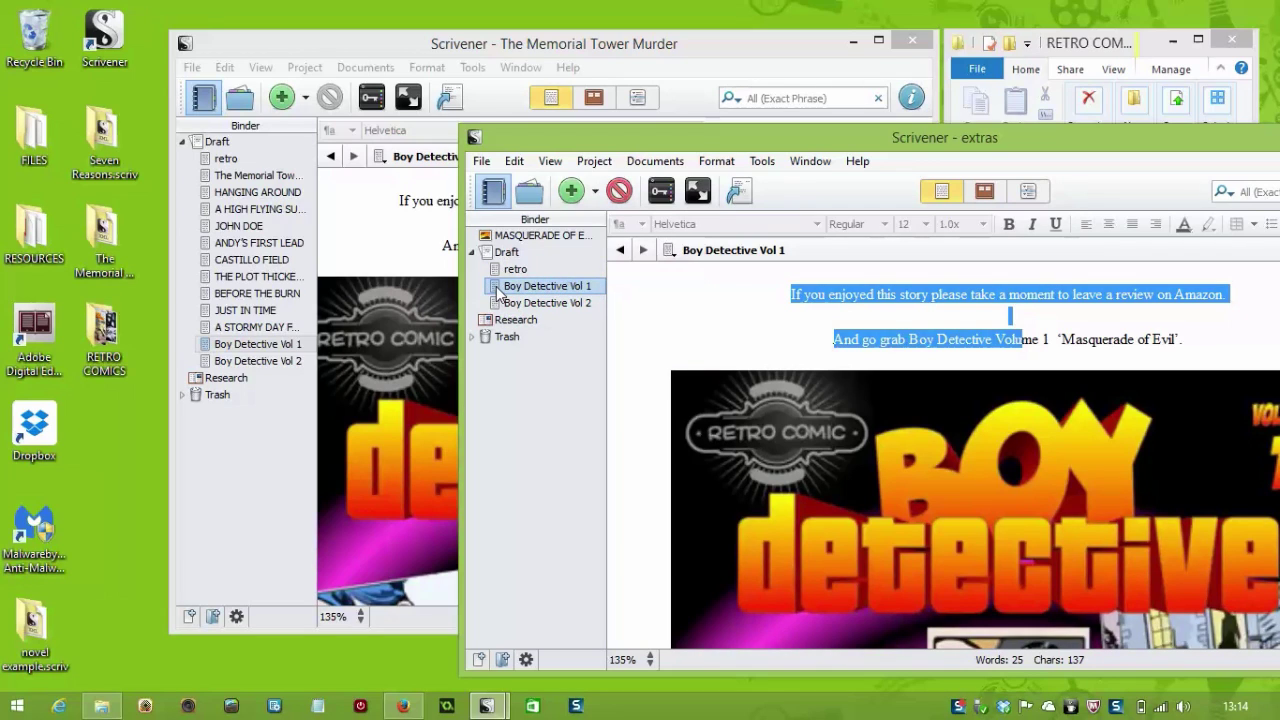
mouse_move(497, 293)
left_mouse_down()
mouse_move(210, 332)
mouse_move(215, 350)
mouse_move(505, 312)
mouse_move(510, 300)
left_mouse_up()
left_click_drag(1122, 139, 926, 150)
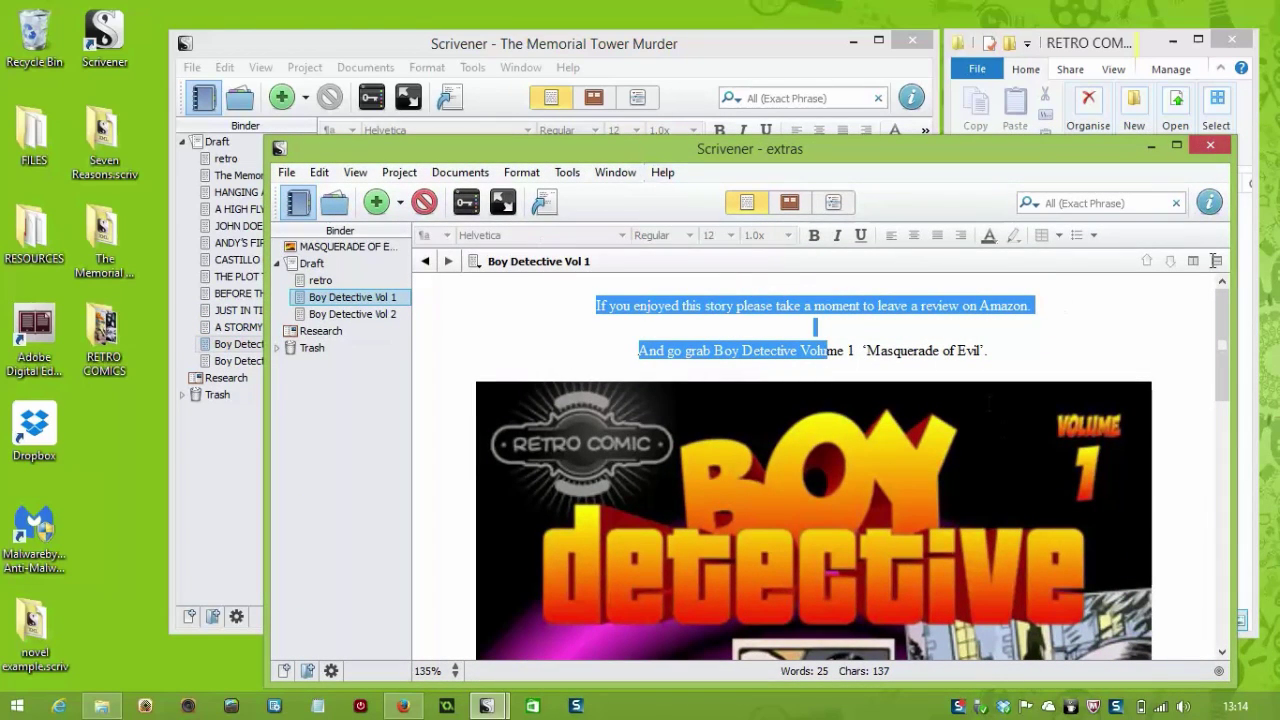
left_click(1210, 145)
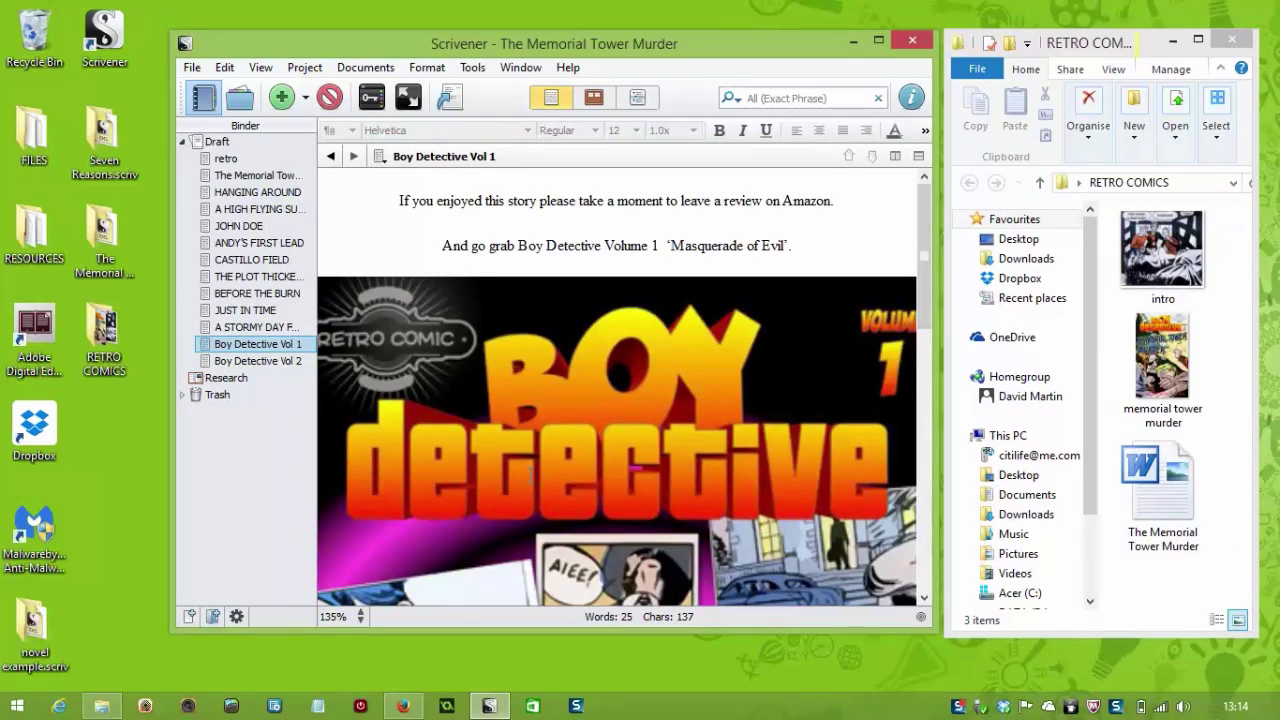
Step: Review the copied Boy Detective Vol 1 and Vol 2 promotional pages and their cover pictures
left_click(556, 457)
scroll(556, 457, "down", 5)
scroll(400, 380, "up", 4)
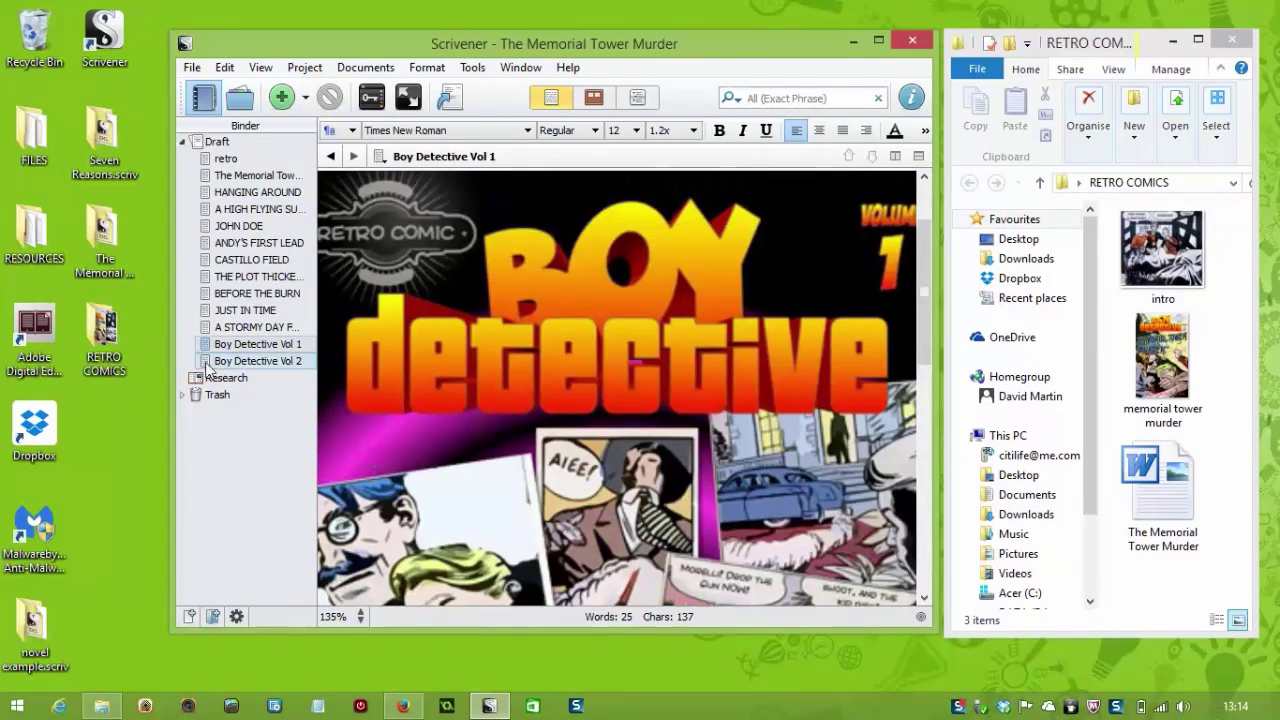
left_click(240, 361)
scroll(688, 335, "down", 5)
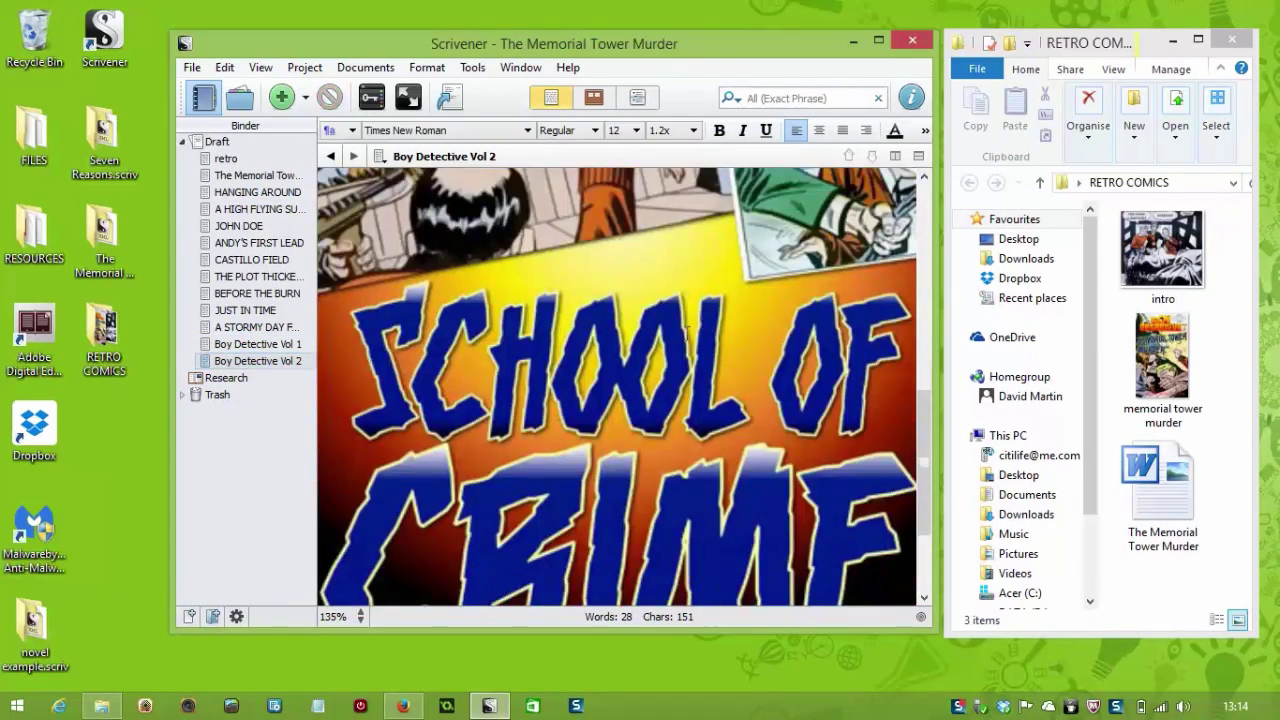
scroll(688, 335, "up", 5)
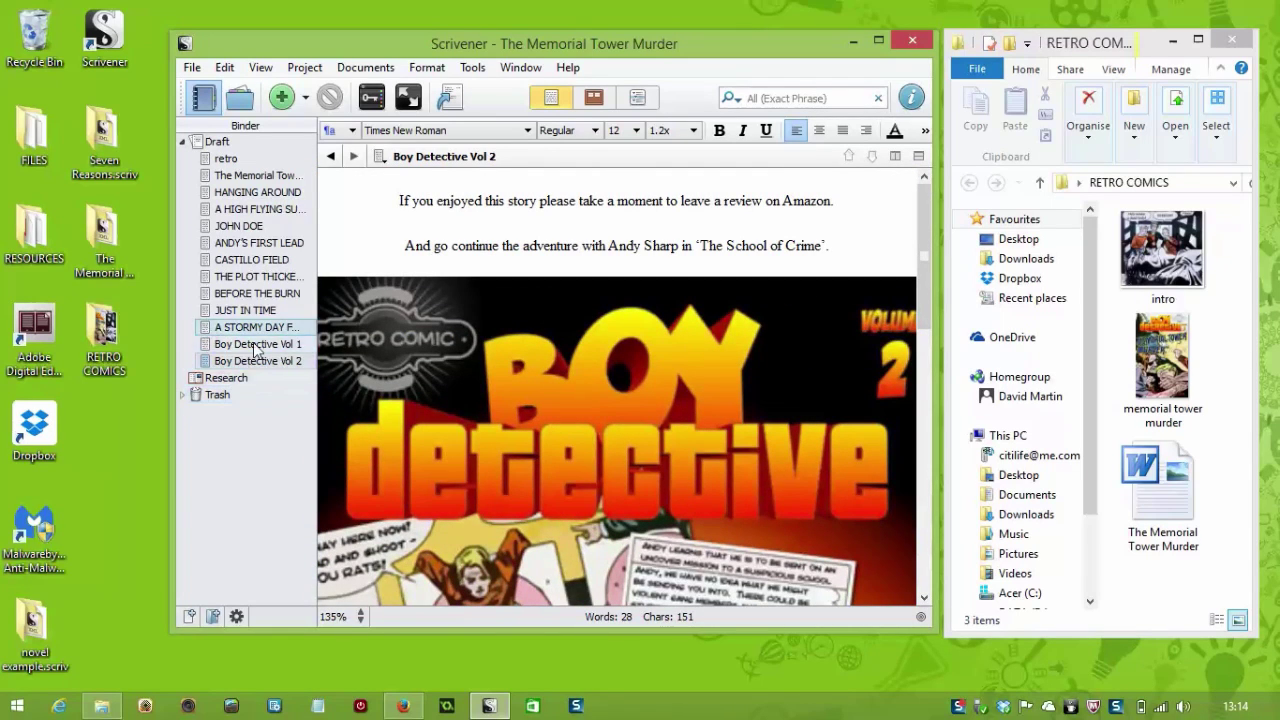
Step: Look through all Draft documents in order, from the retro page through the title page and chapters to Boy Detective Vol 2
left_click(248, 160)
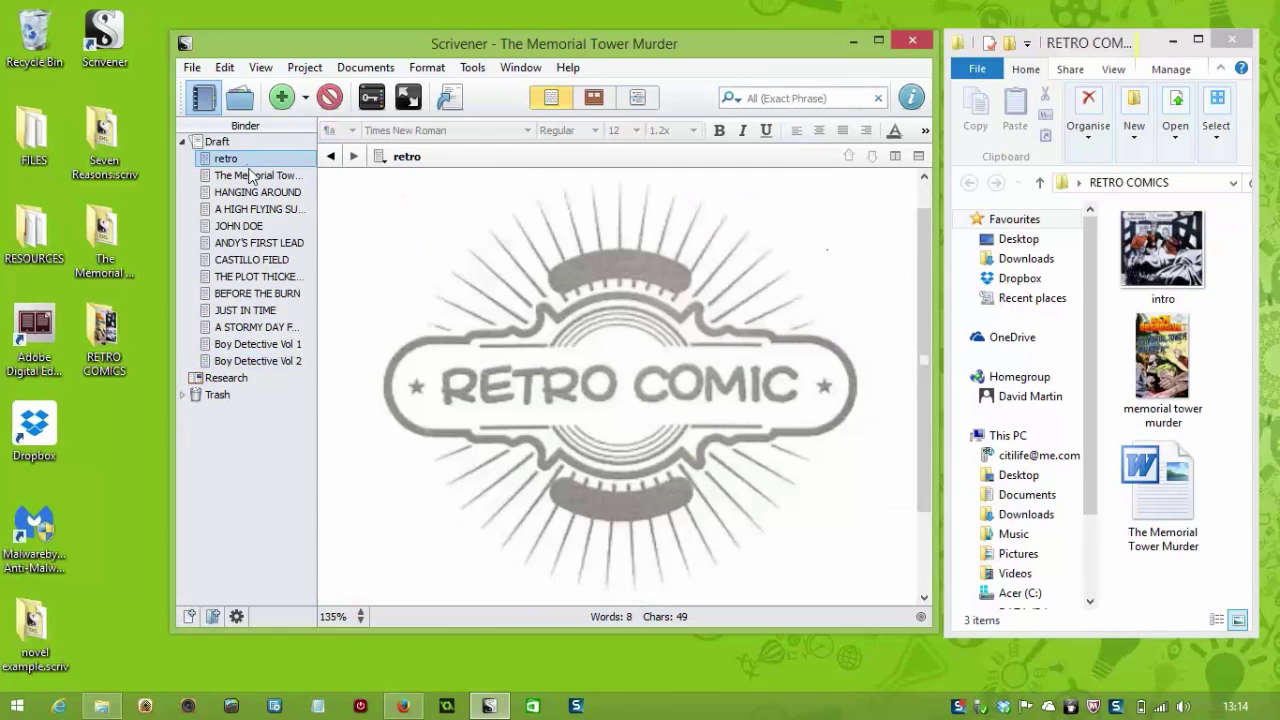
left_click(253, 176)
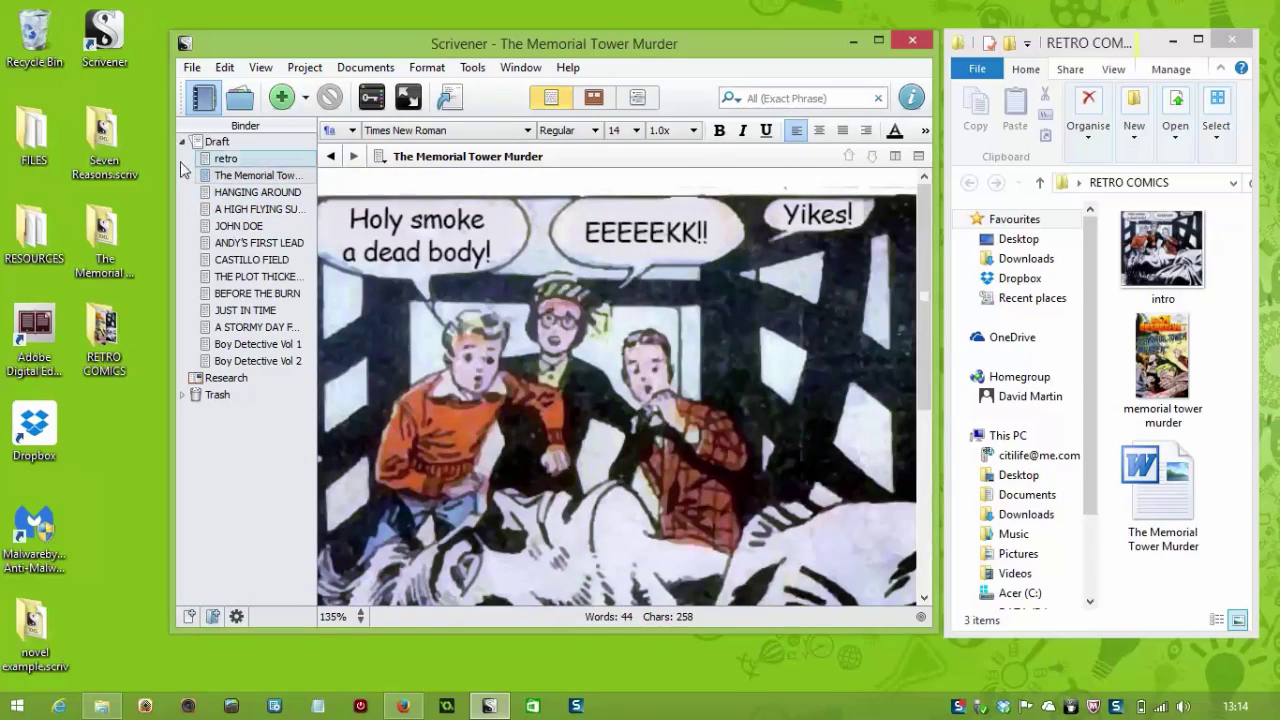
left_click(245, 192)
scroll(600, 357, "down", 15)
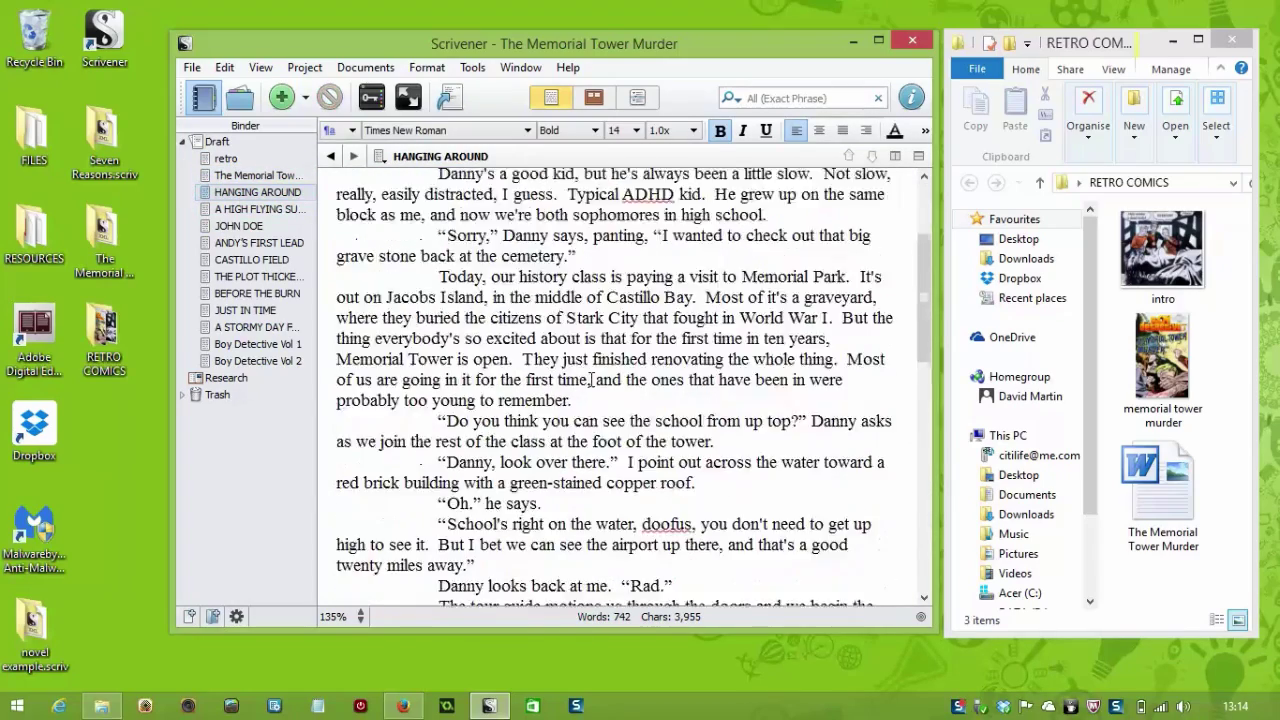
scroll(595, 340, "up", 15)
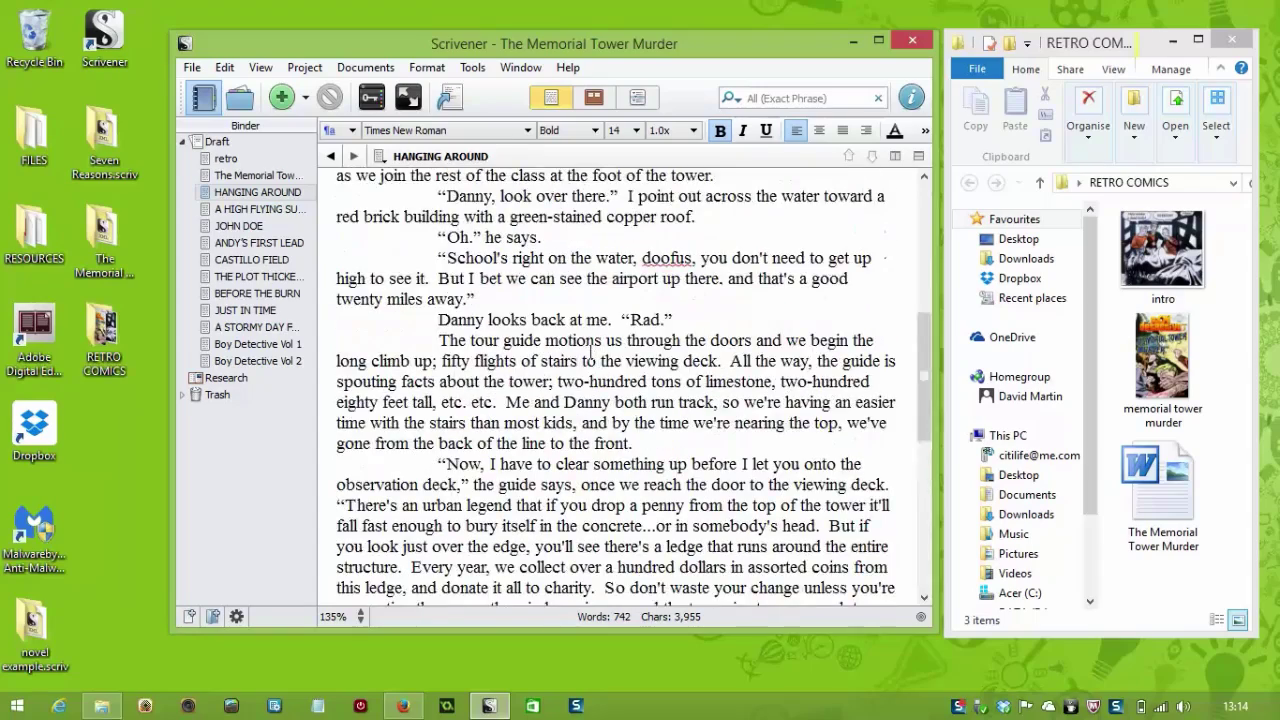
left_click(257, 193)
left_click(263, 212)
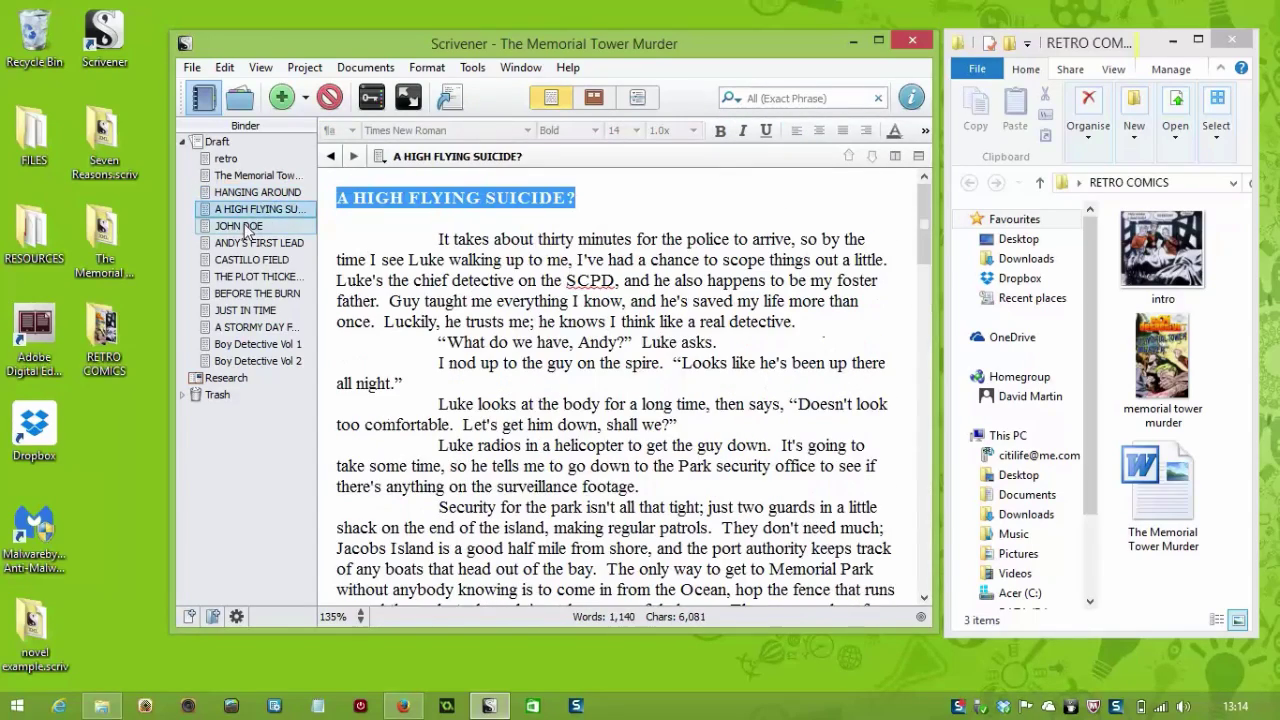
left_click(249, 228)
left_click(254, 246)
left_click(252, 261)
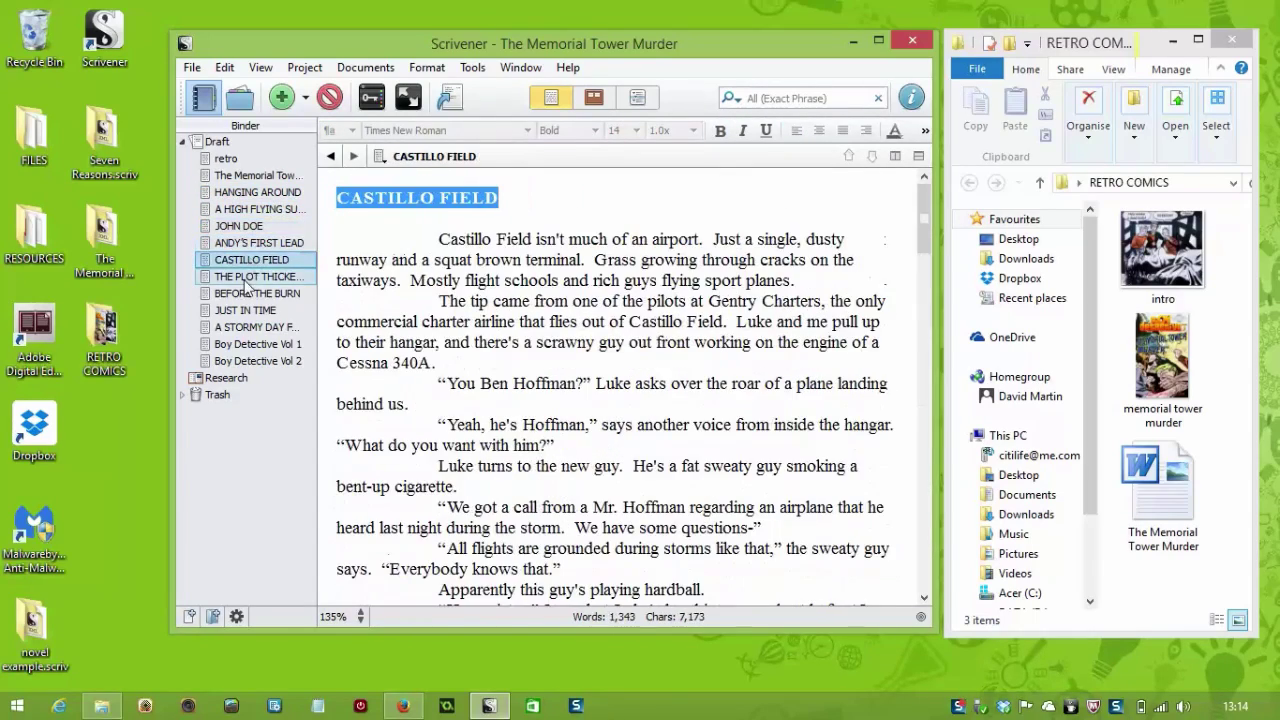
left_click(252, 277)
left_click(250, 293)
left_click(245, 310)
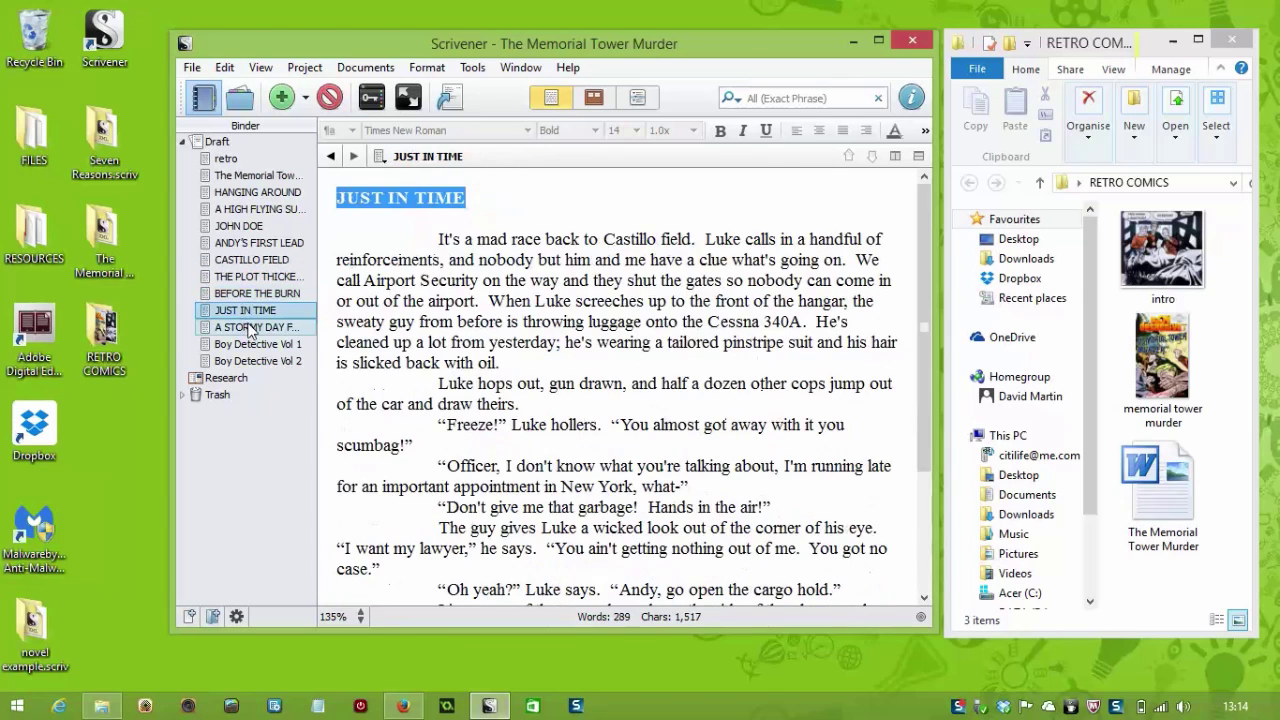
left_click(252, 327)
left_click(255, 344)
left_click(257, 360)
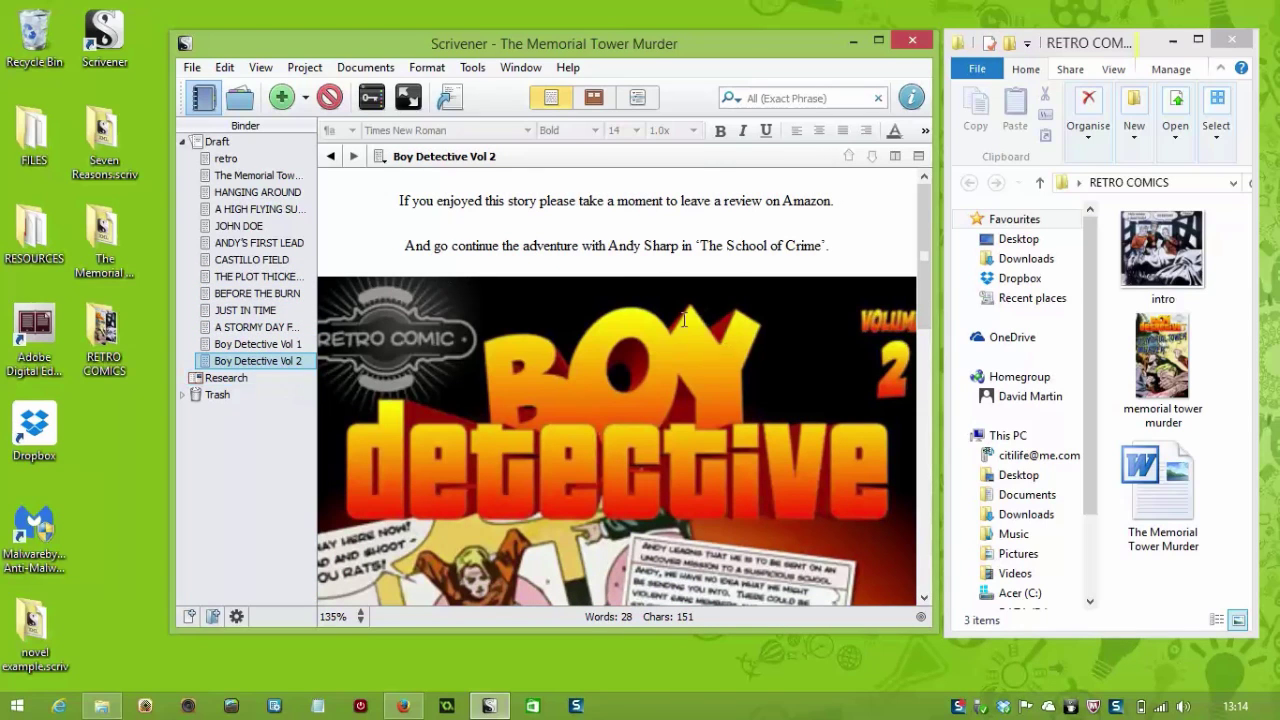
left_click(617, 264)
scroll(603, 282, "up", 1)
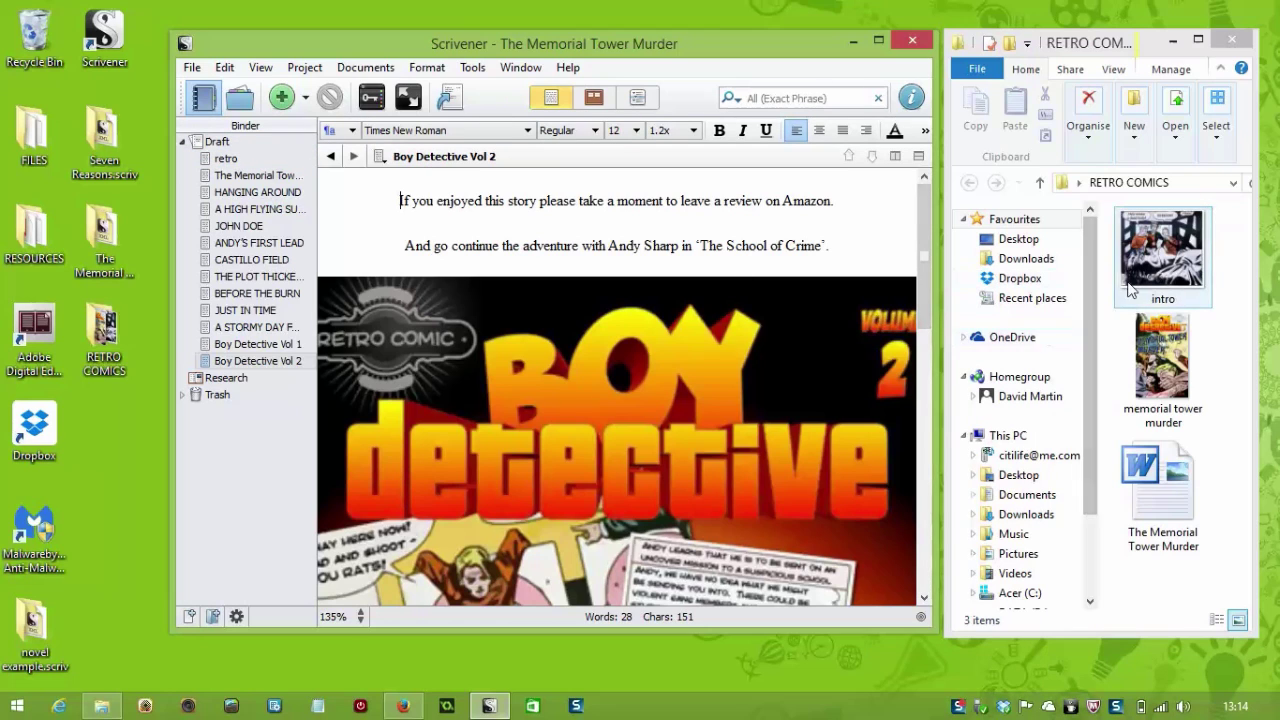
Step: Import the memorial tower murder cover image from the RETRO COMICS folder into the Binder, above the Draft folder
left_click(1220, 385)
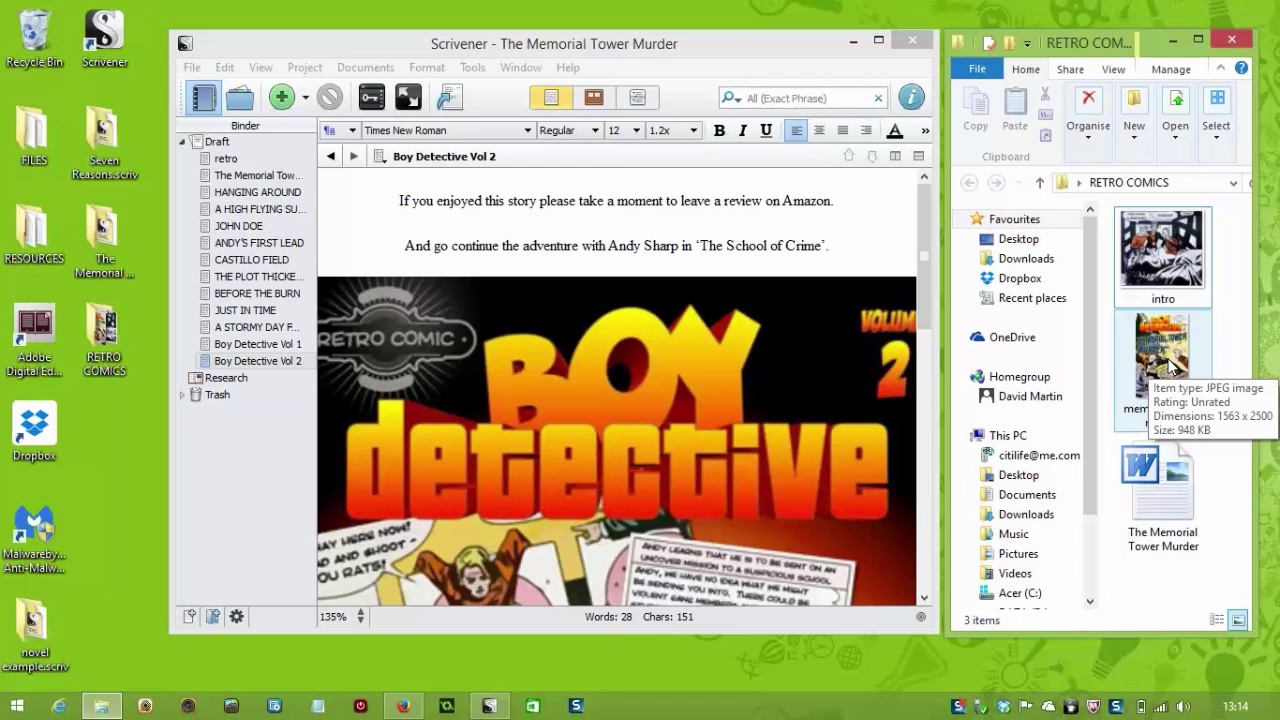
left_click_drag(1175, 365, 222, 141)
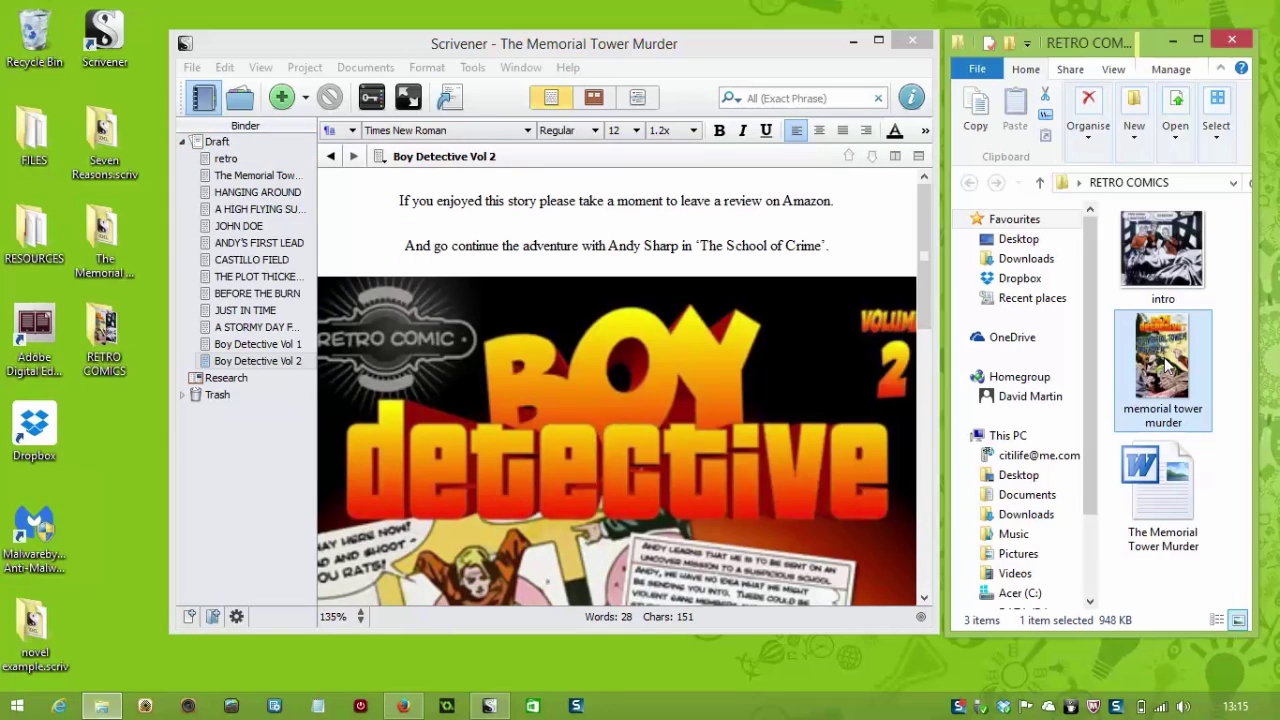
left_click_drag(1165, 368, 1182, 408)
left_click_drag(1170, 350, 216, 142)
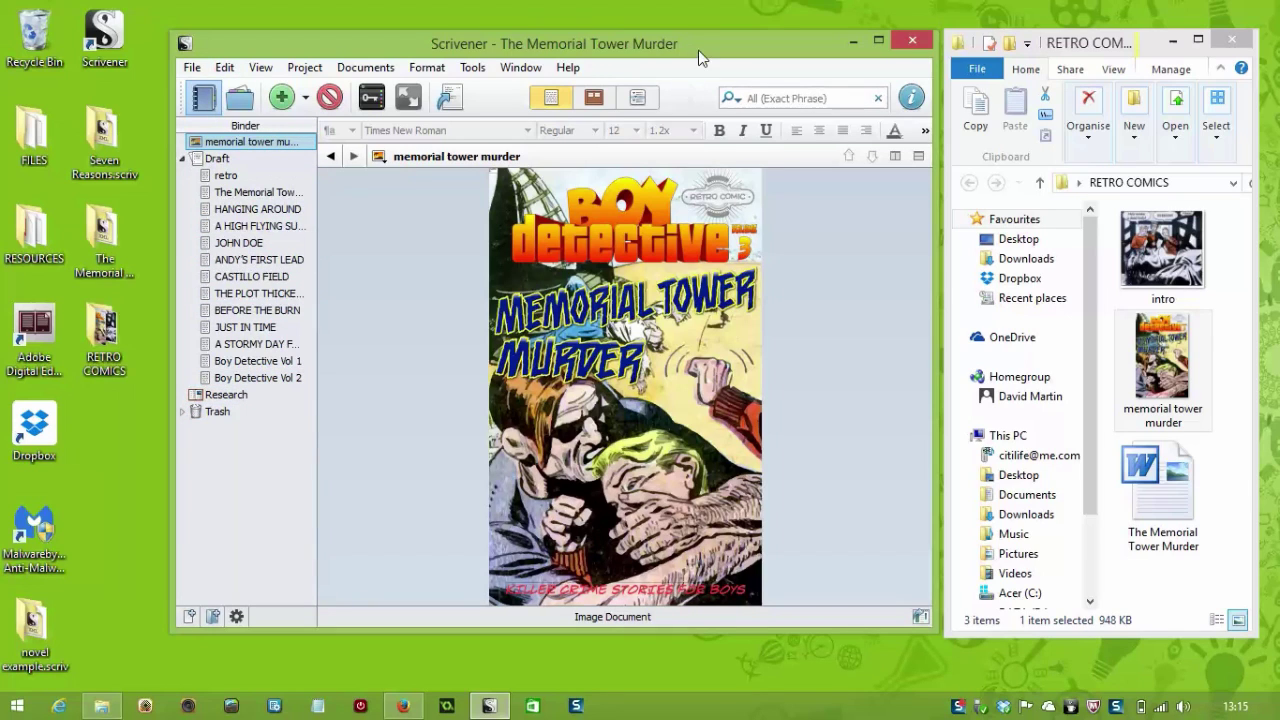
Step: Close the RETRO COMICS folder window and set the expanded Compile settings to produce a Kindle(Mobi) Book (.mobi)
left_click(455, 103)
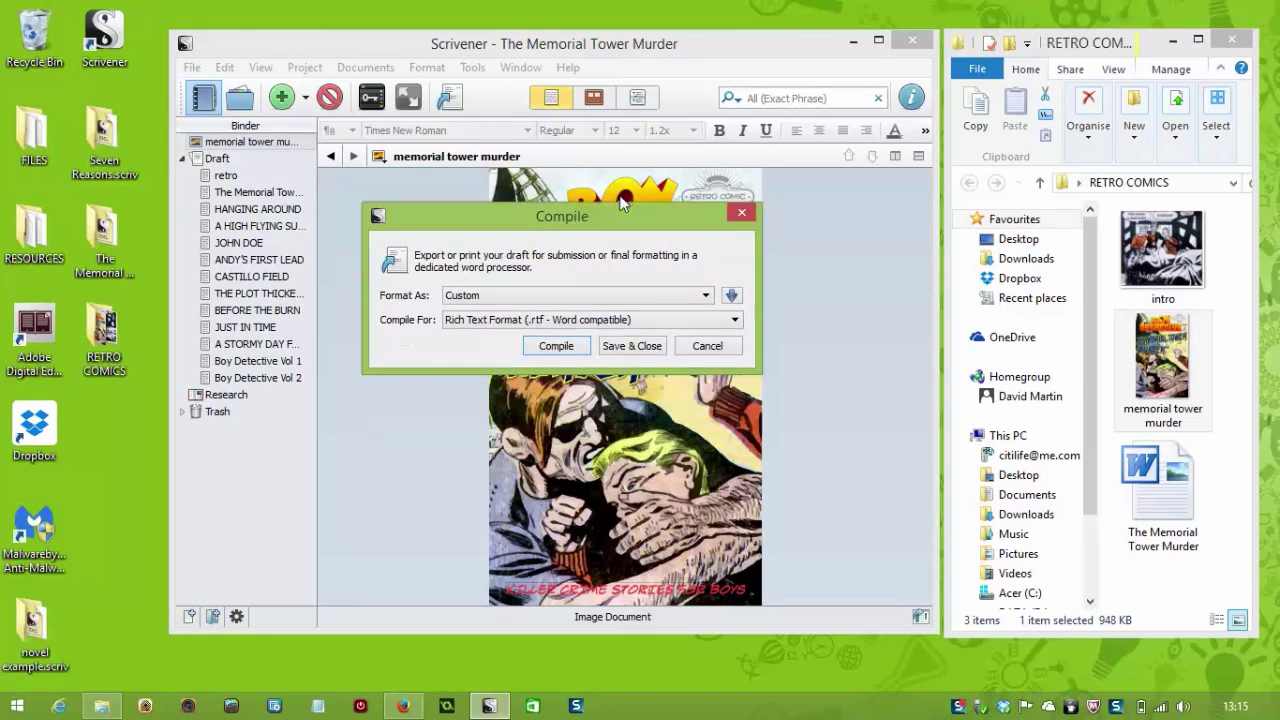
left_click(1229, 42)
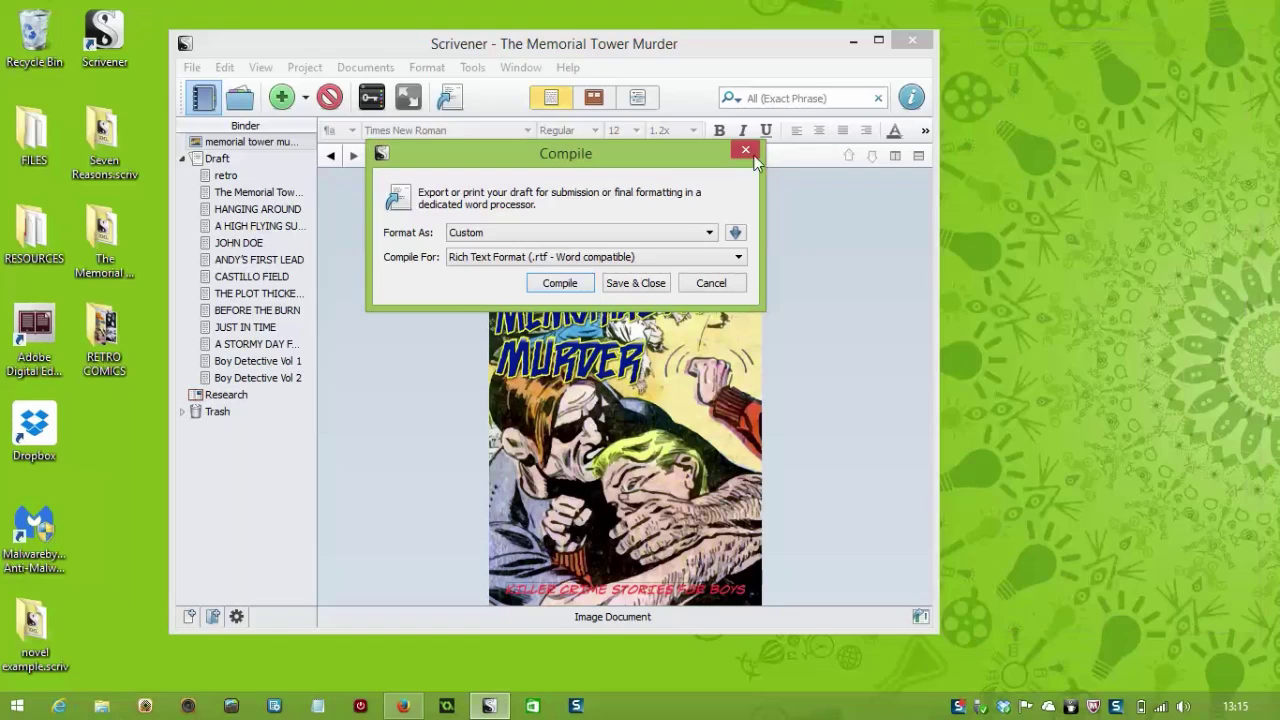
left_click_drag(695, 145, 724, 128)
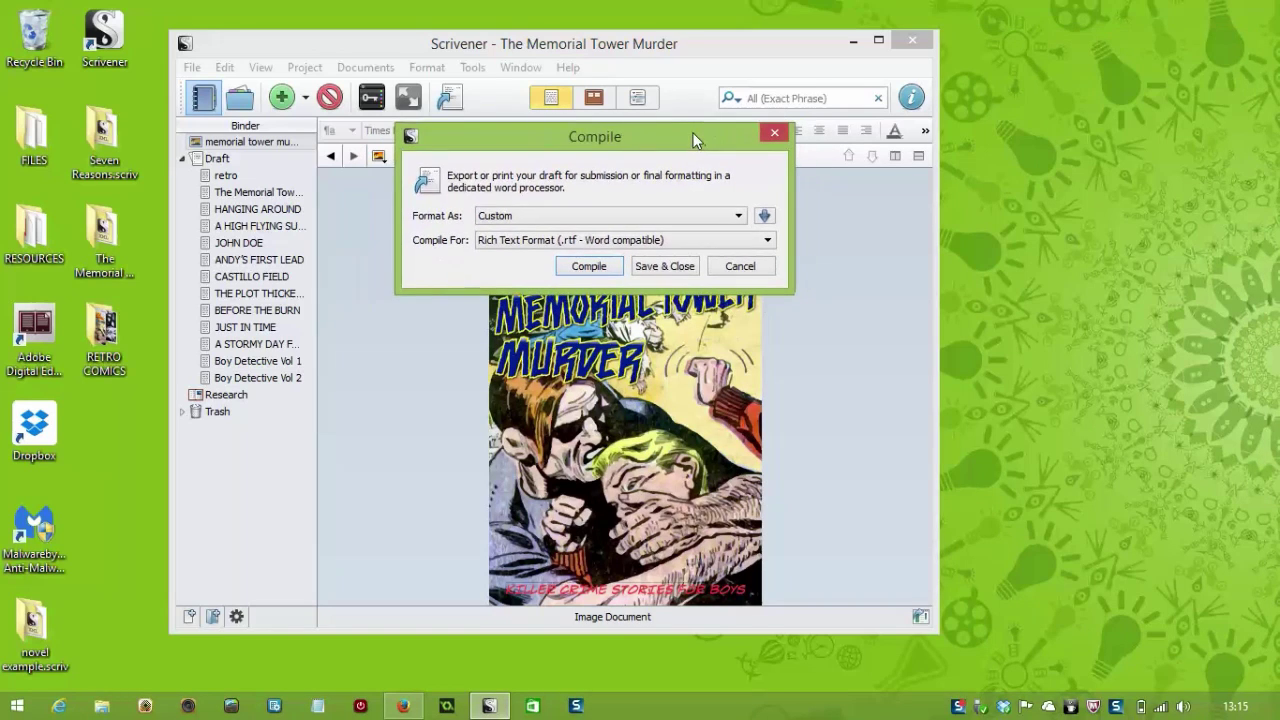
left_click(764, 217)
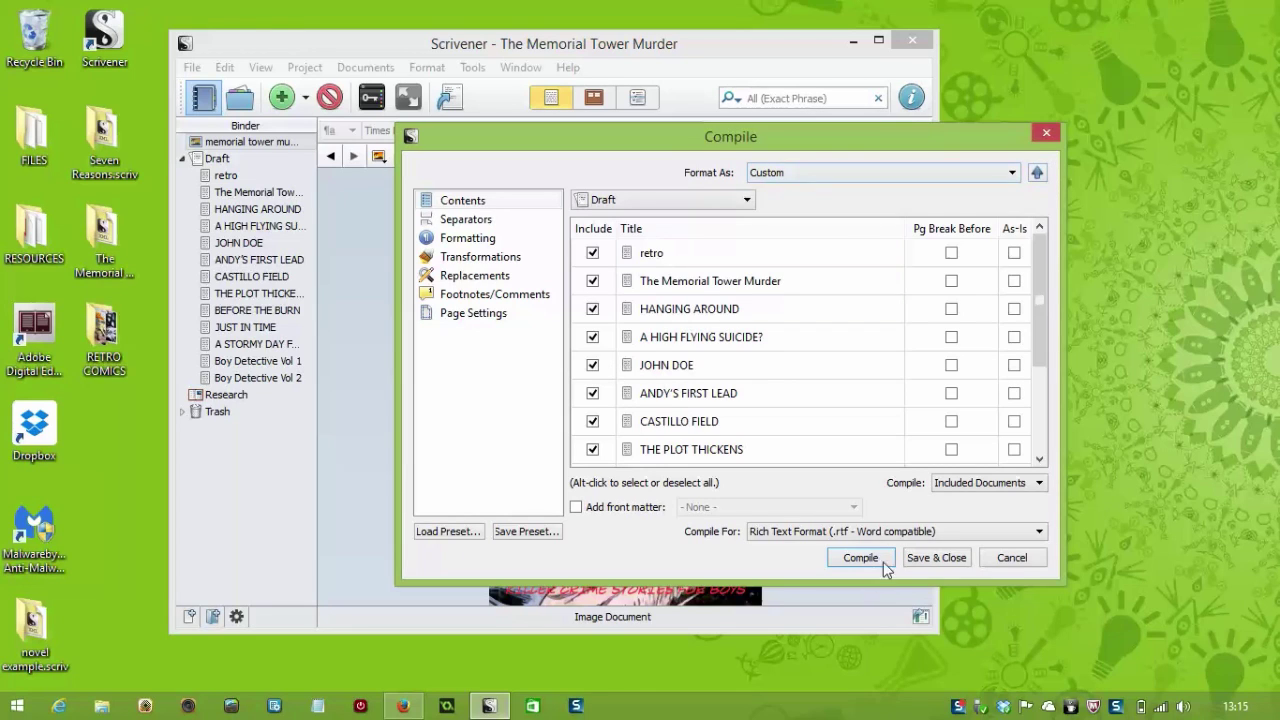
left_click(1037, 535)
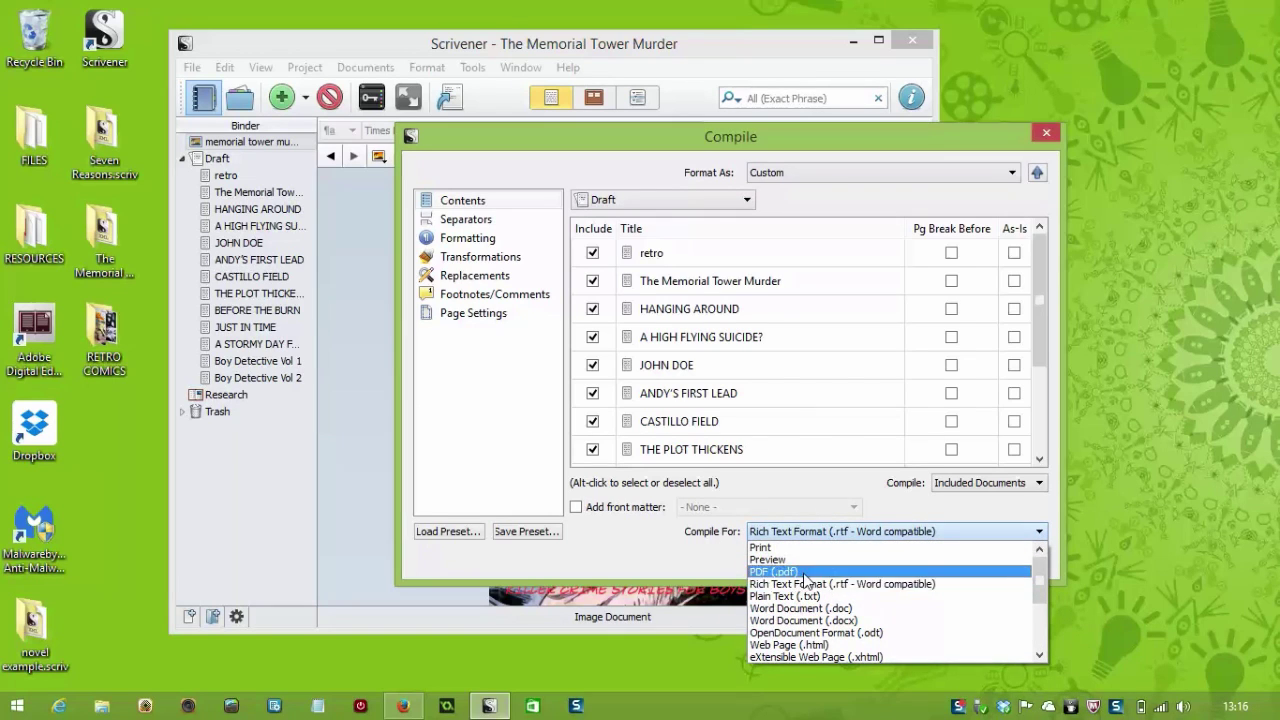
scroll(810, 585, "down", 3)
scroll(815, 588, "up", 3)
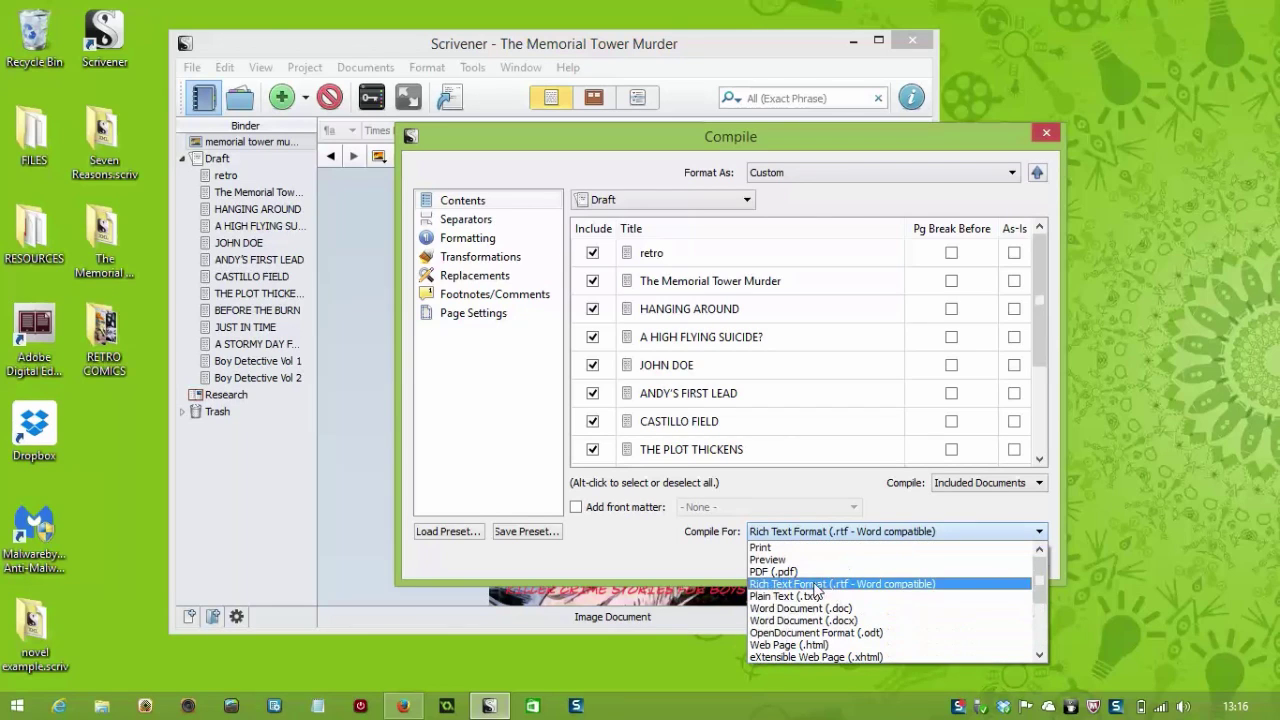
scroll(835, 620, "down", 2)
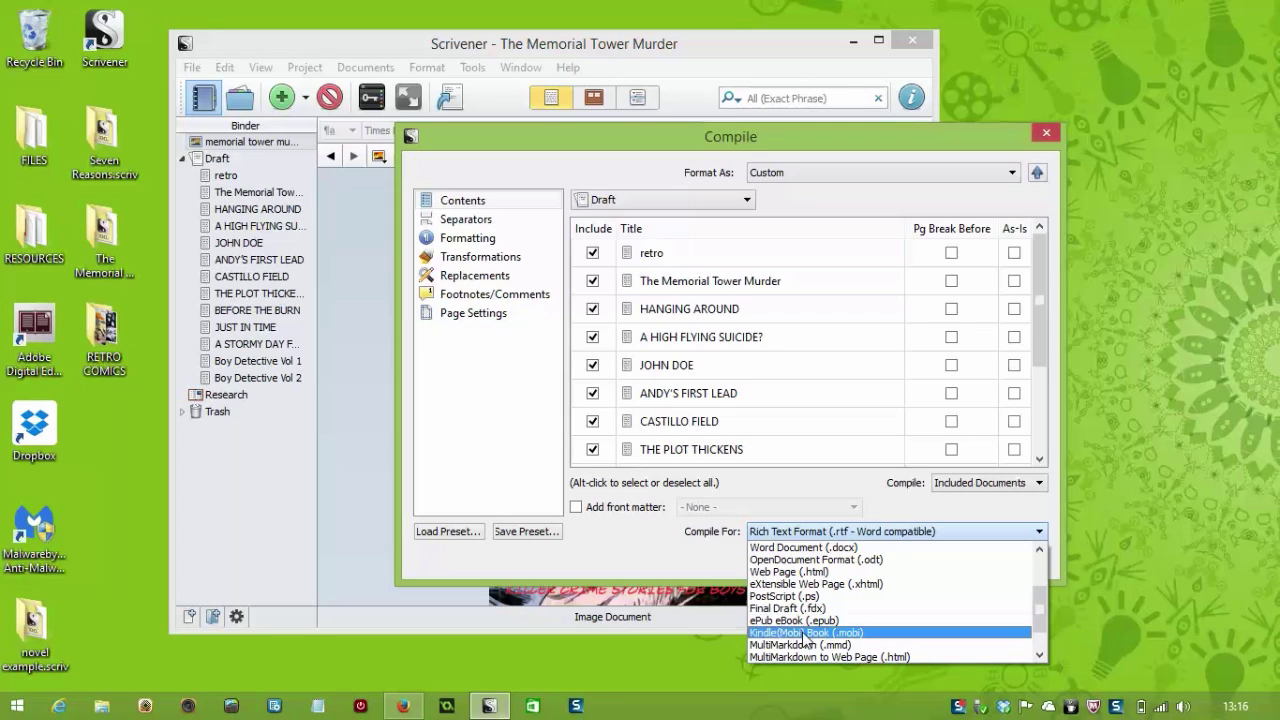
left_click(813, 633)
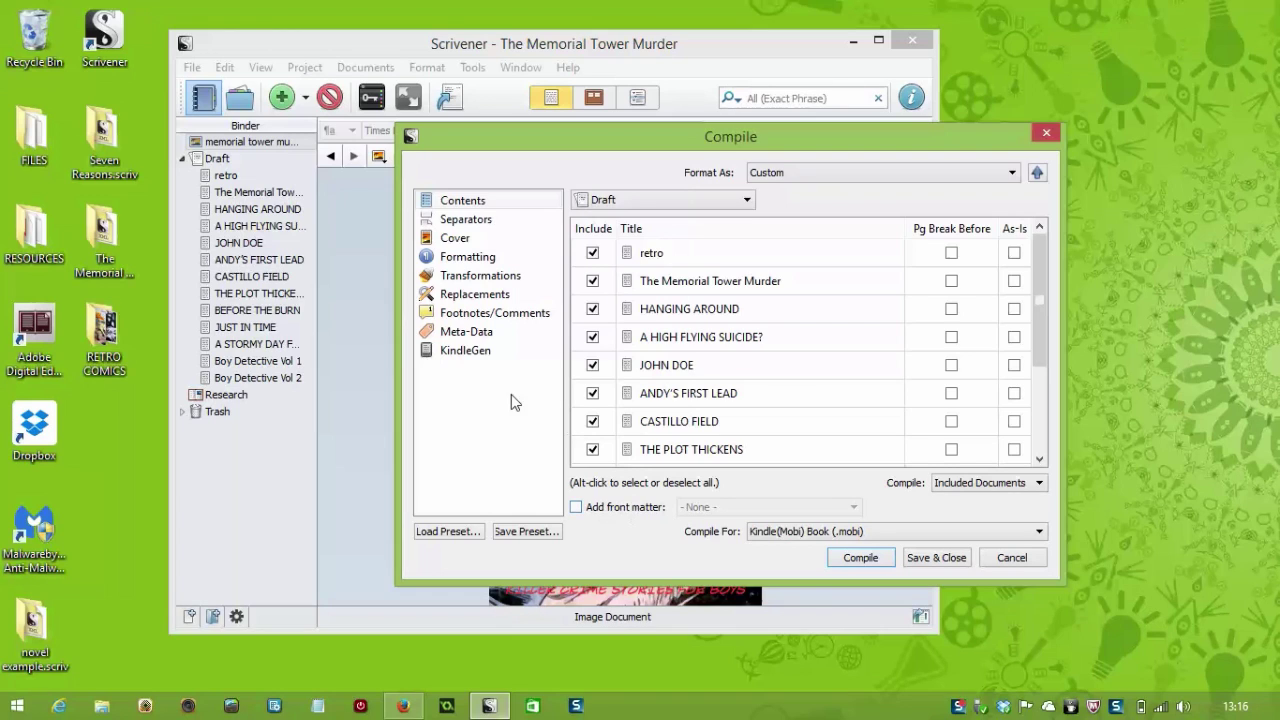
Step: Set the Text, Folder, and Folder and Text separators to Page Break in the compile settings
left_click(488, 226)
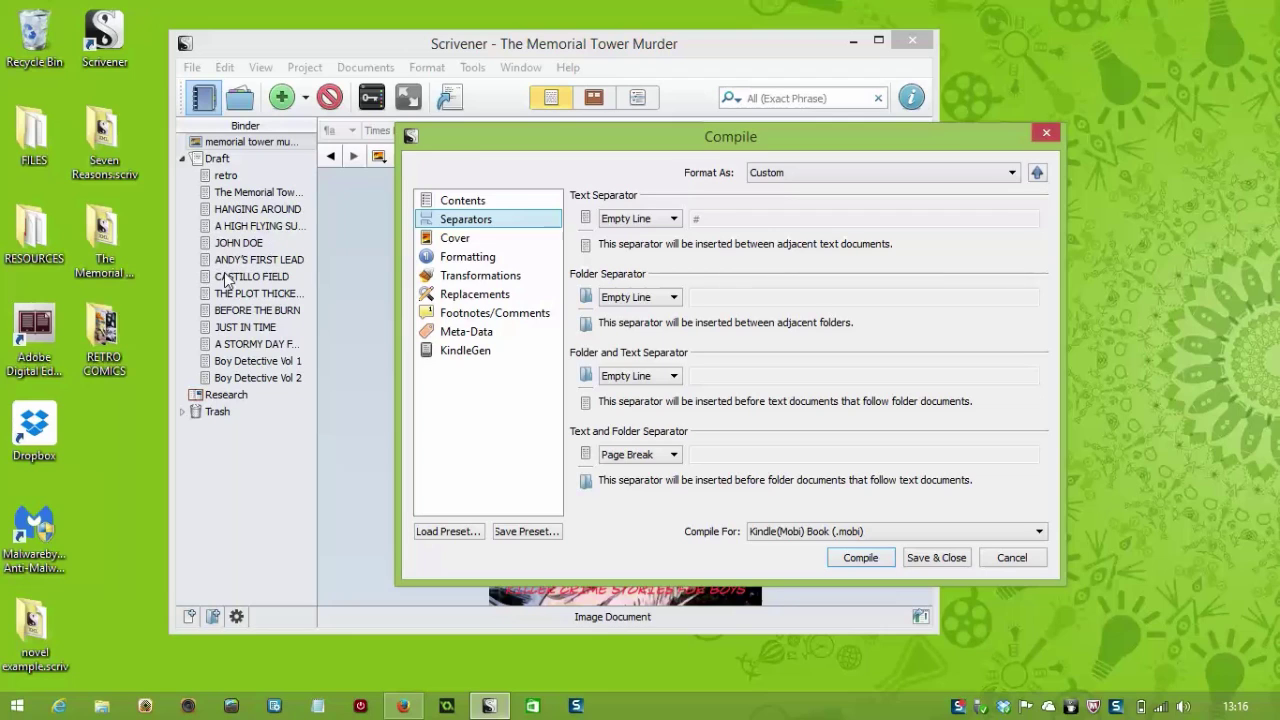
left_click(662, 220)
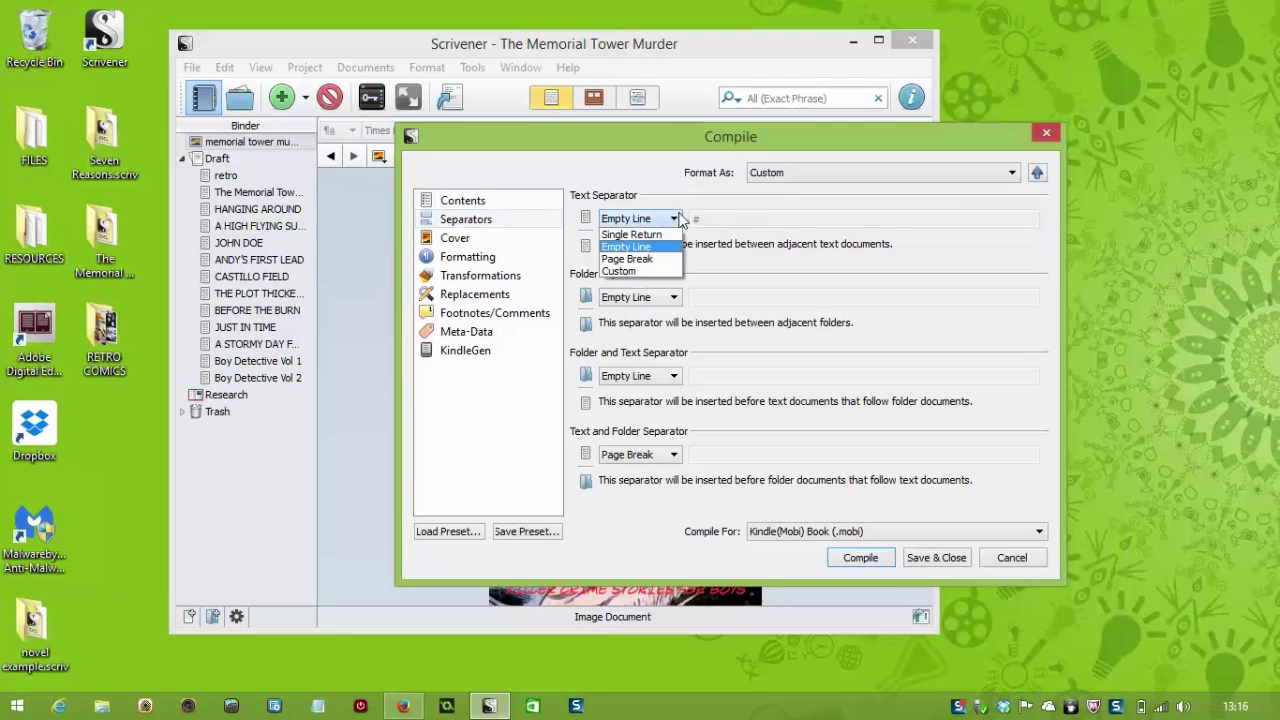
left_click(630, 260)
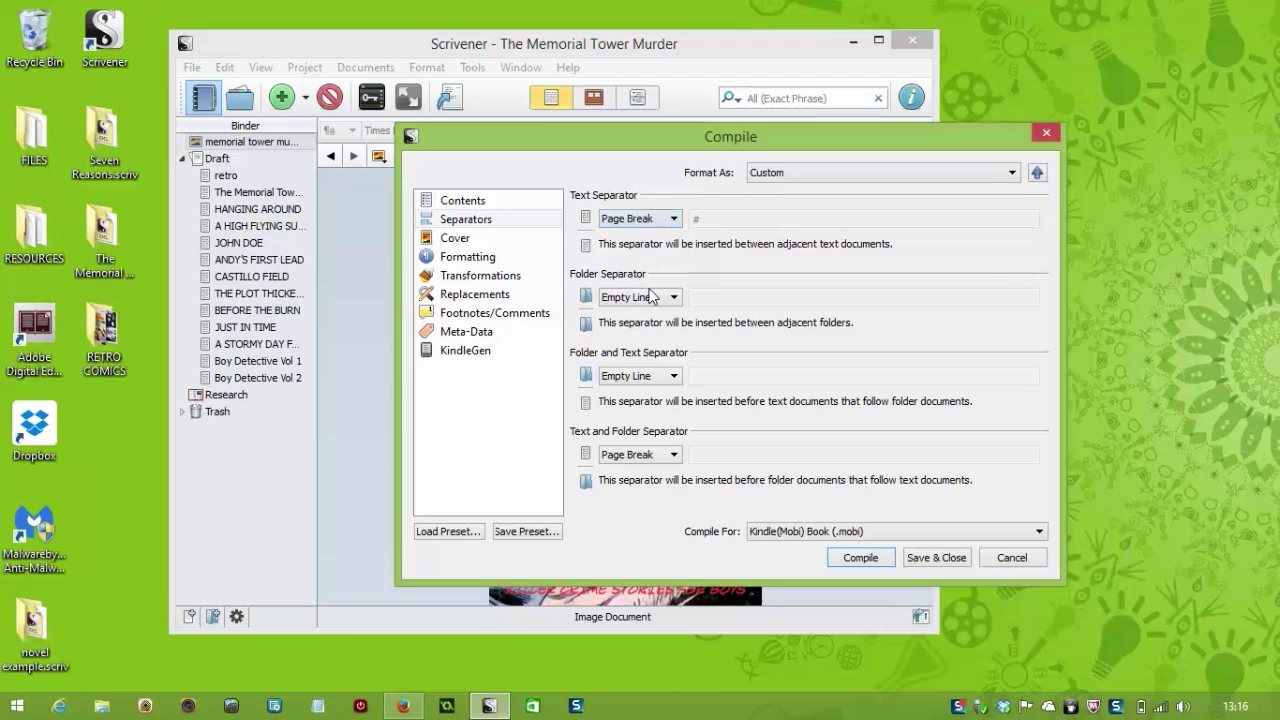
left_click(652, 298)
left_click(645, 340)
left_click(422, 190)
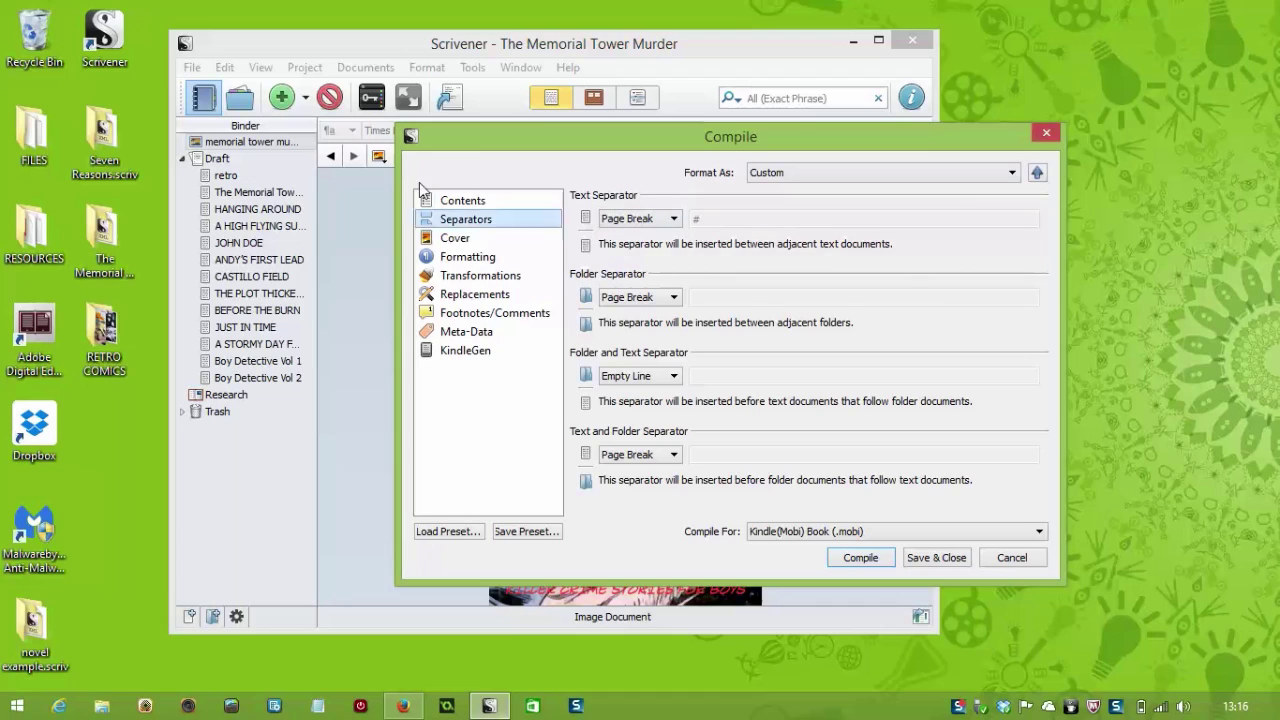
left_click(267, 190)
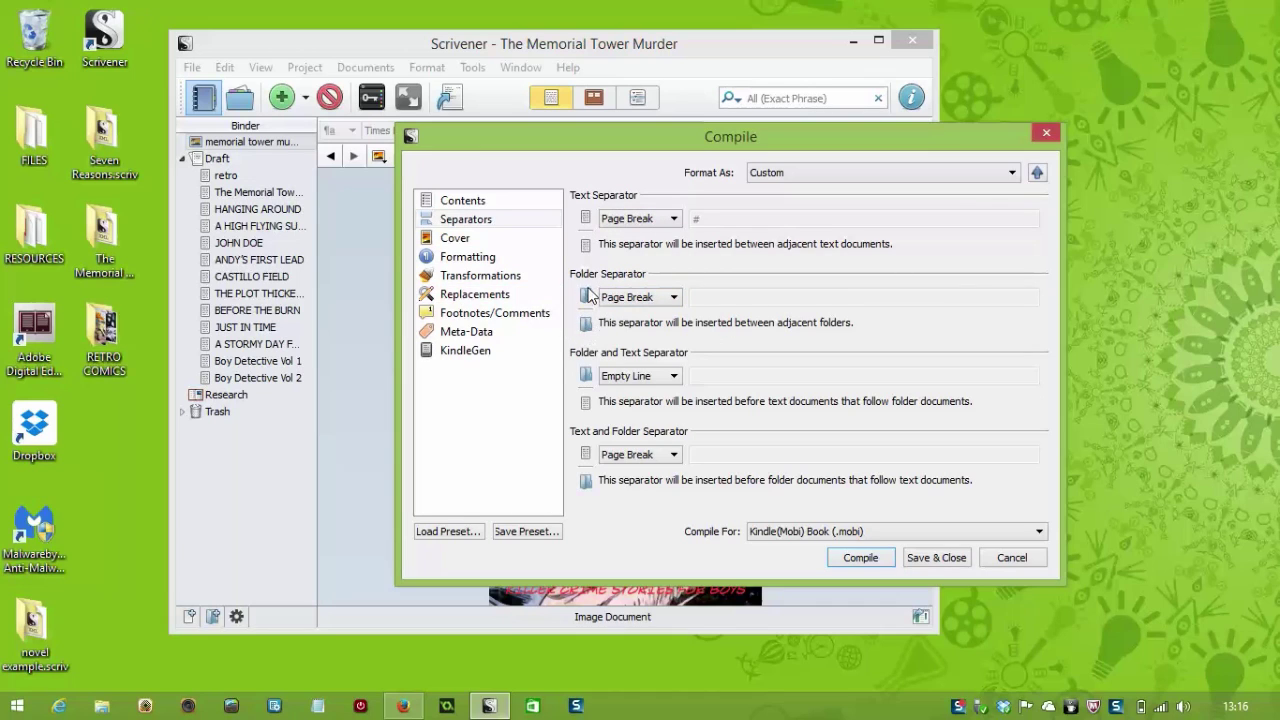
left_click(655, 378)
left_click(637, 418)
Step: Choose the memorial tower murder picture as the cover image for the Kindle book
left_click(458, 240)
left_click(696, 201)
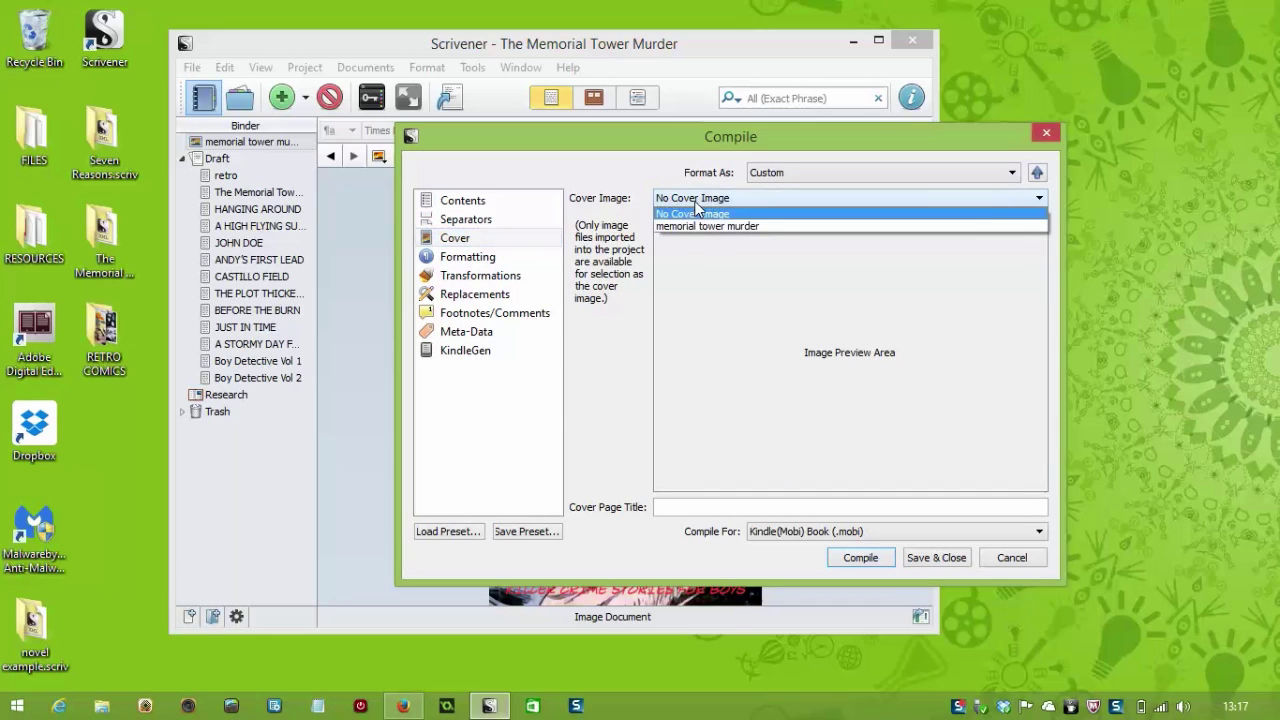
left_click(719, 224)
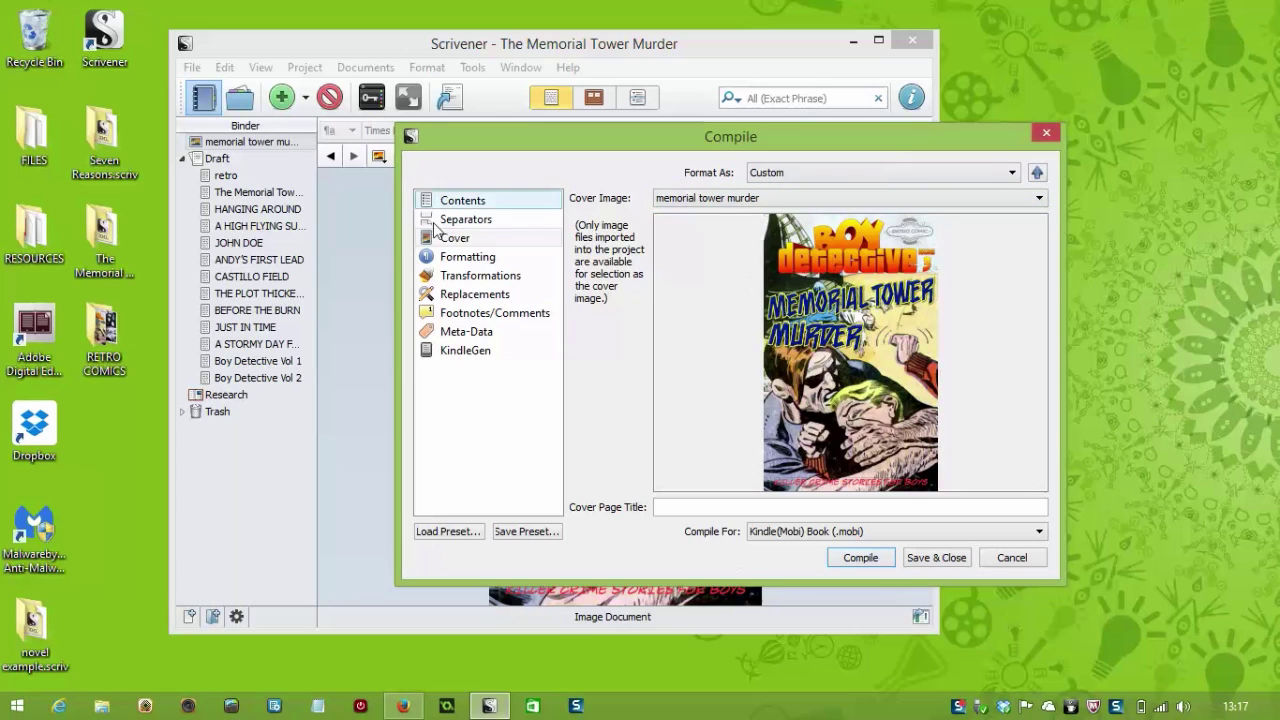
Step: Try including the title for Level 1+ folders in the compile formatting
left_click(468, 258)
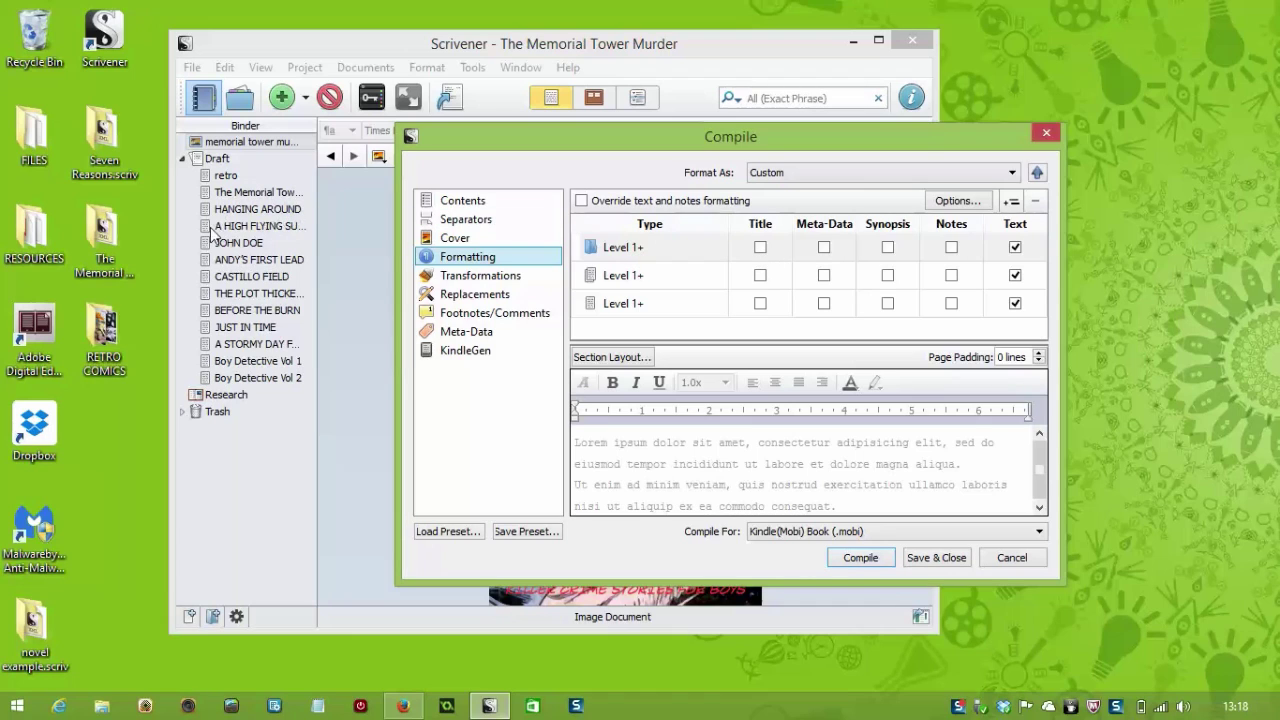
left_click(760, 248)
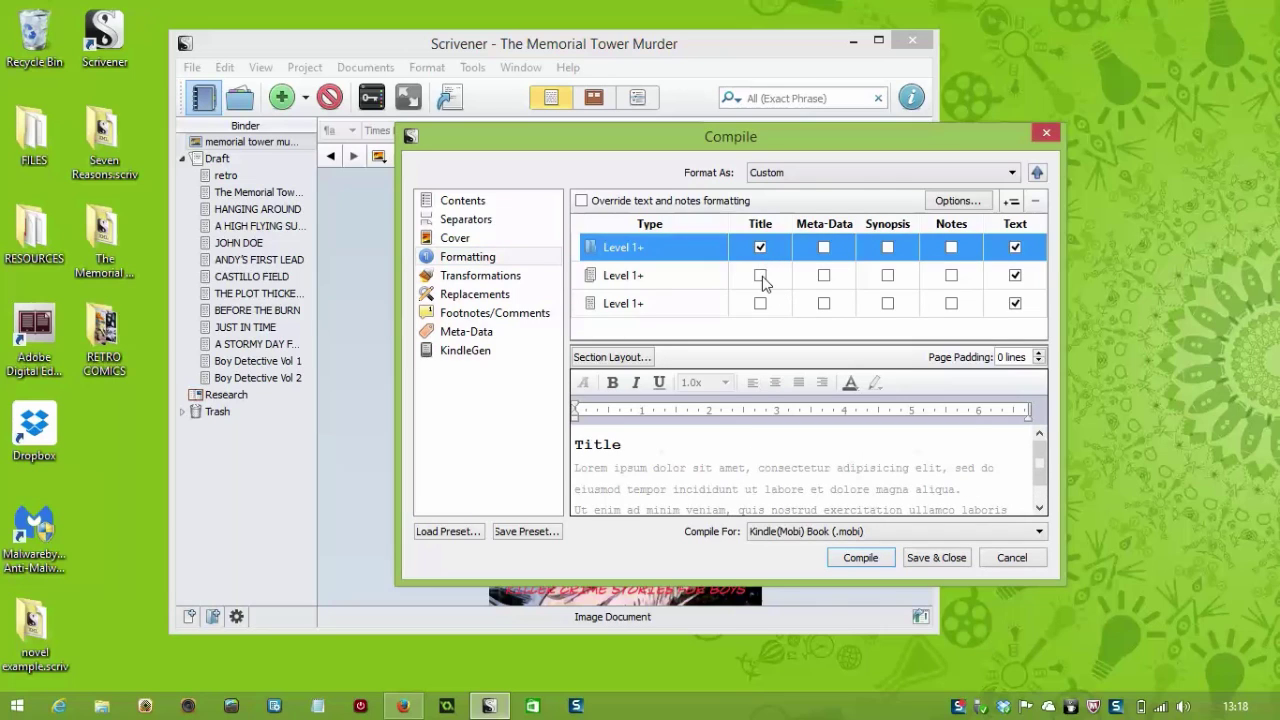
left_click(760, 247)
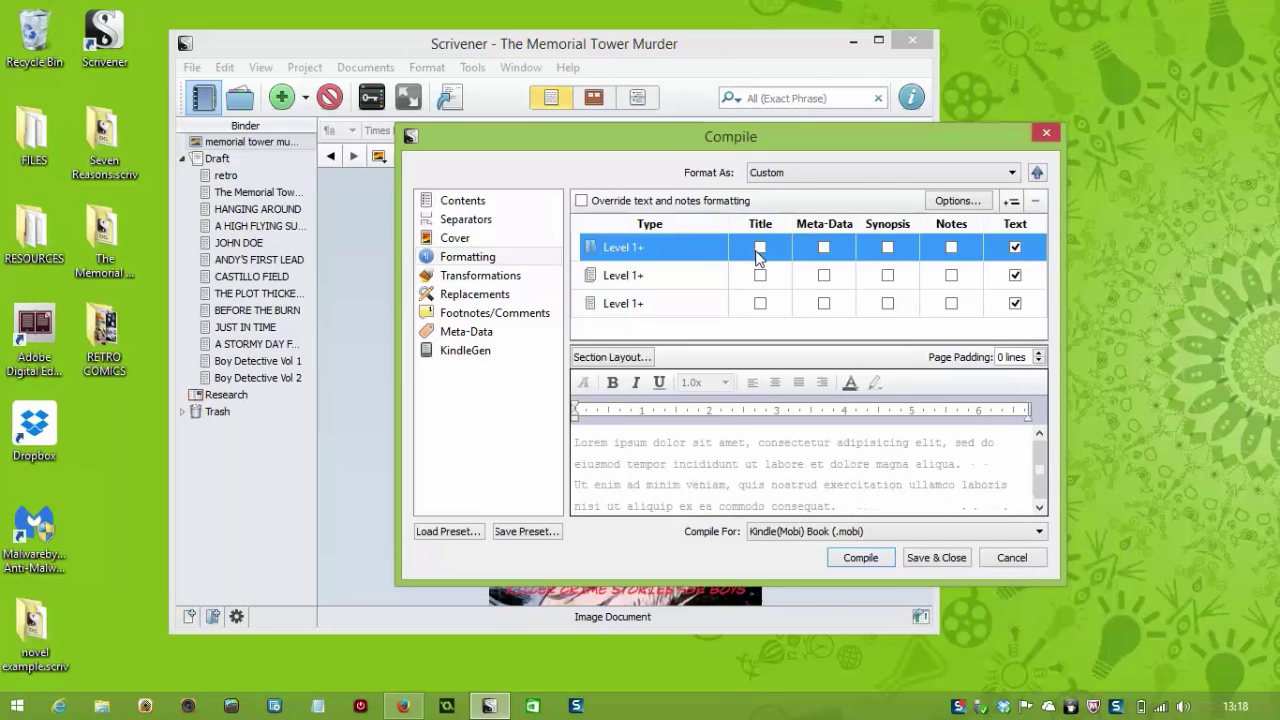
left_click(760, 247)
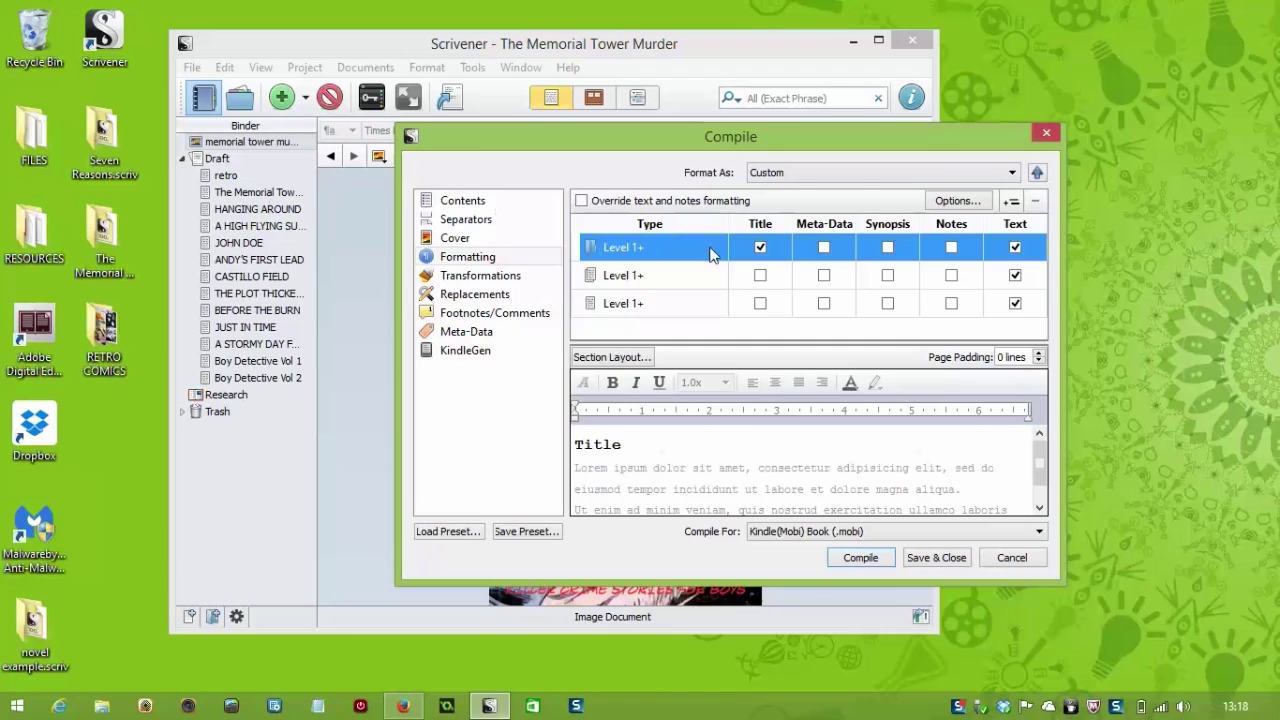
left_click(760, 247)
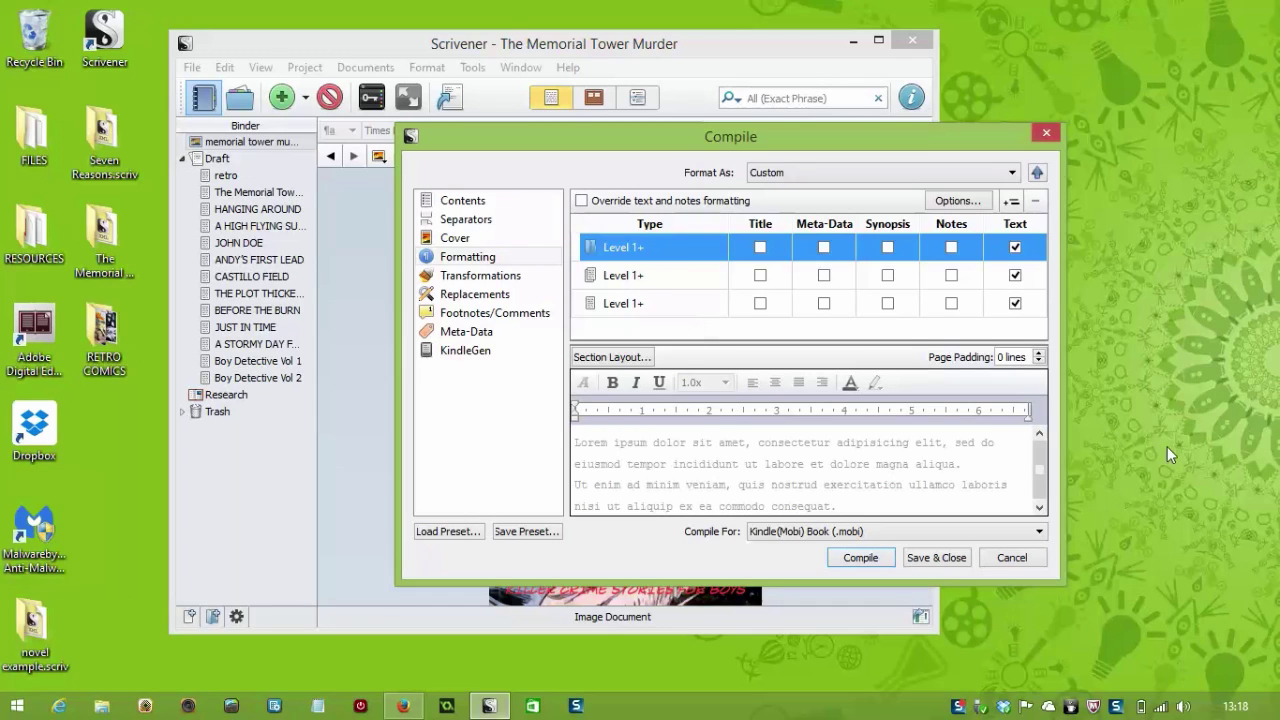
Step: Look through the Transformations, Replacements and Footnotes/Comments compile settings
left_click(471, 278)
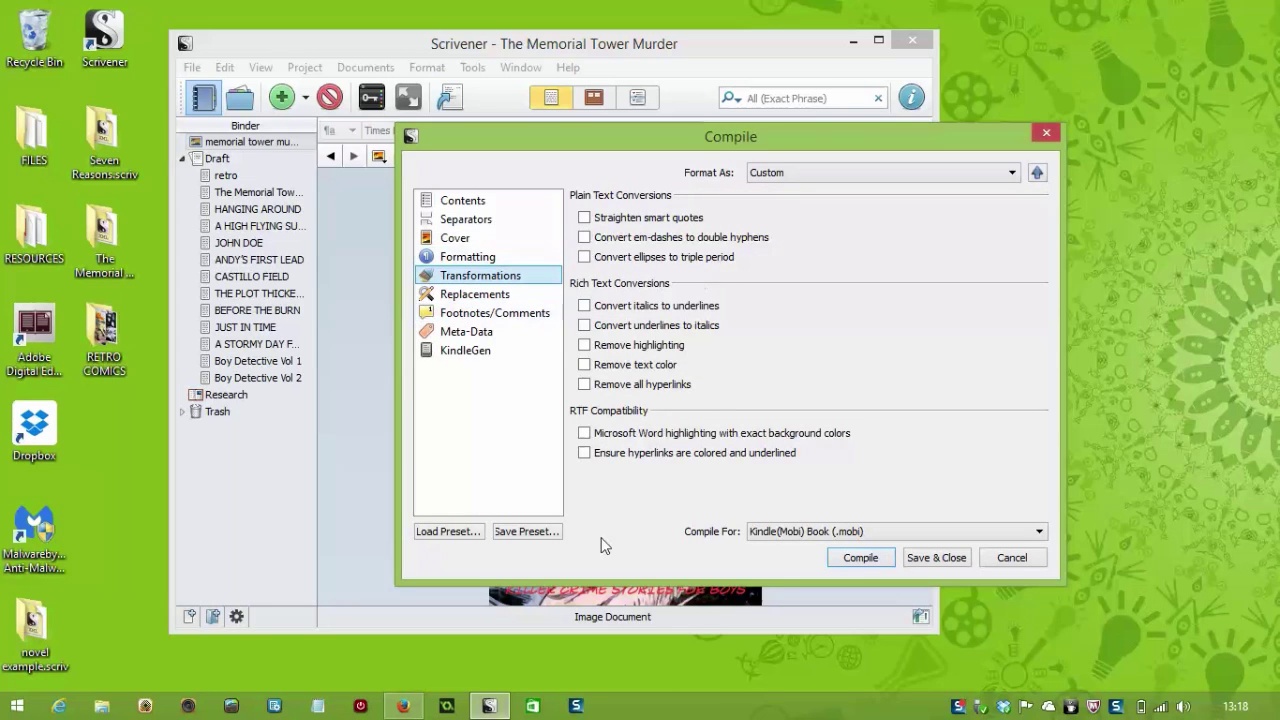
left_click(472, 297)
left_click(505, 315)
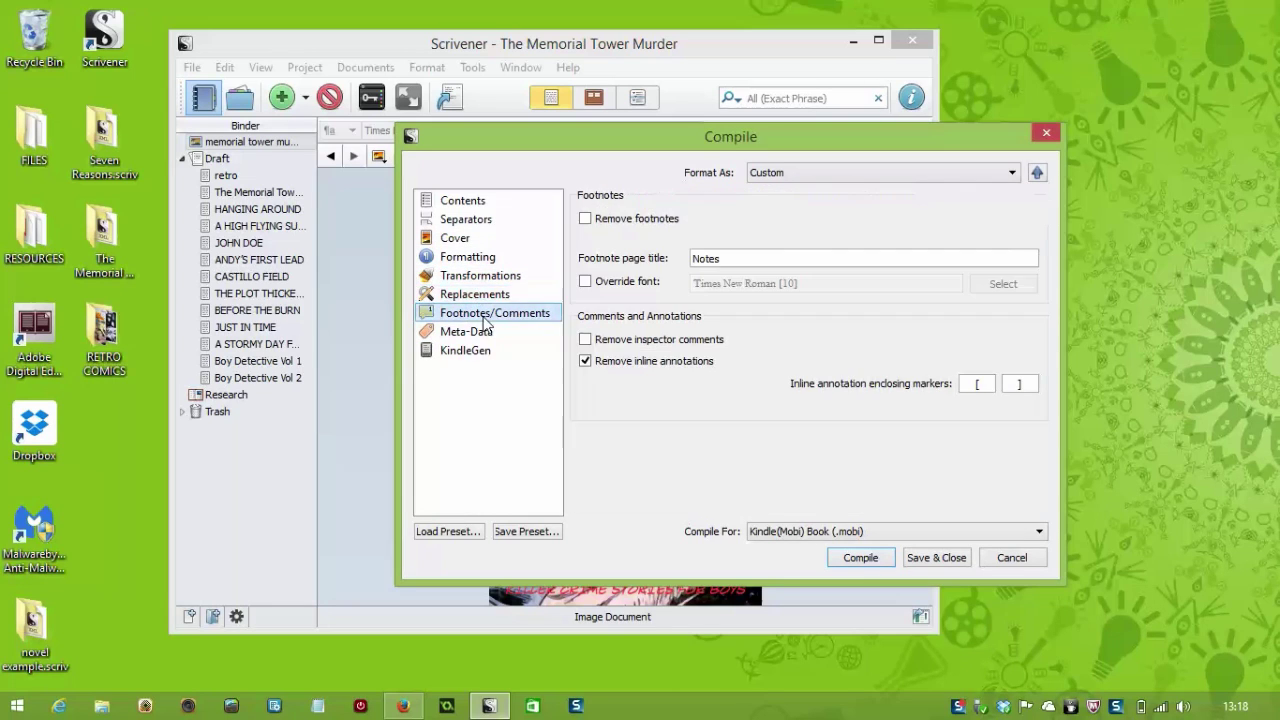
Step: Set the e-book's title metadata to "The Memorial Tower Murder" and enter the author's name
left_click(465, 335)
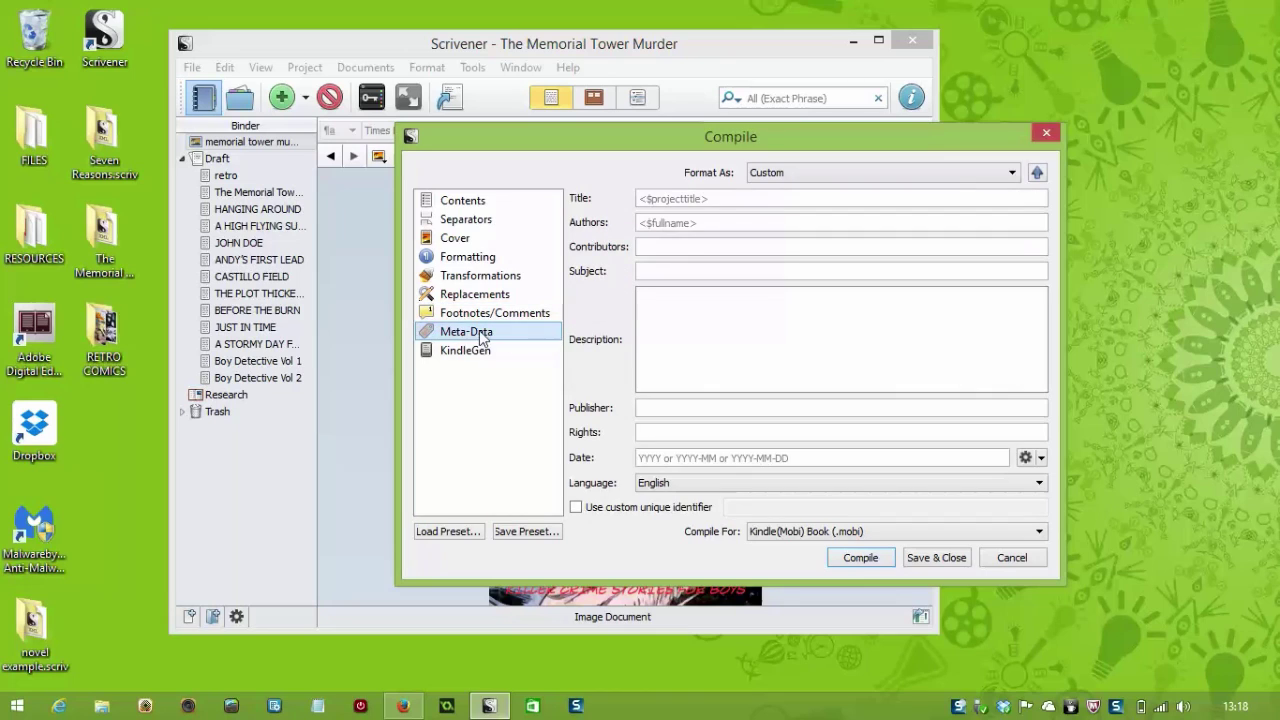
left_click(703, 201)
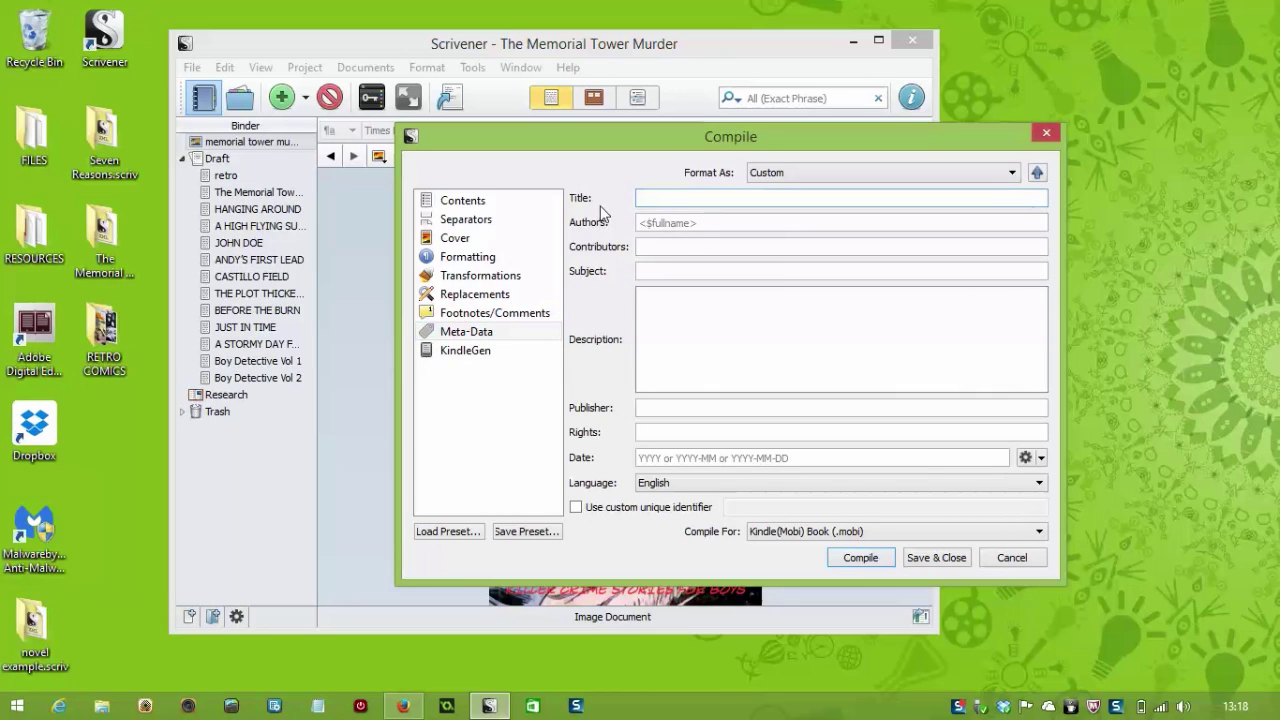
left_click(676, 223)
left_click(656, 199)
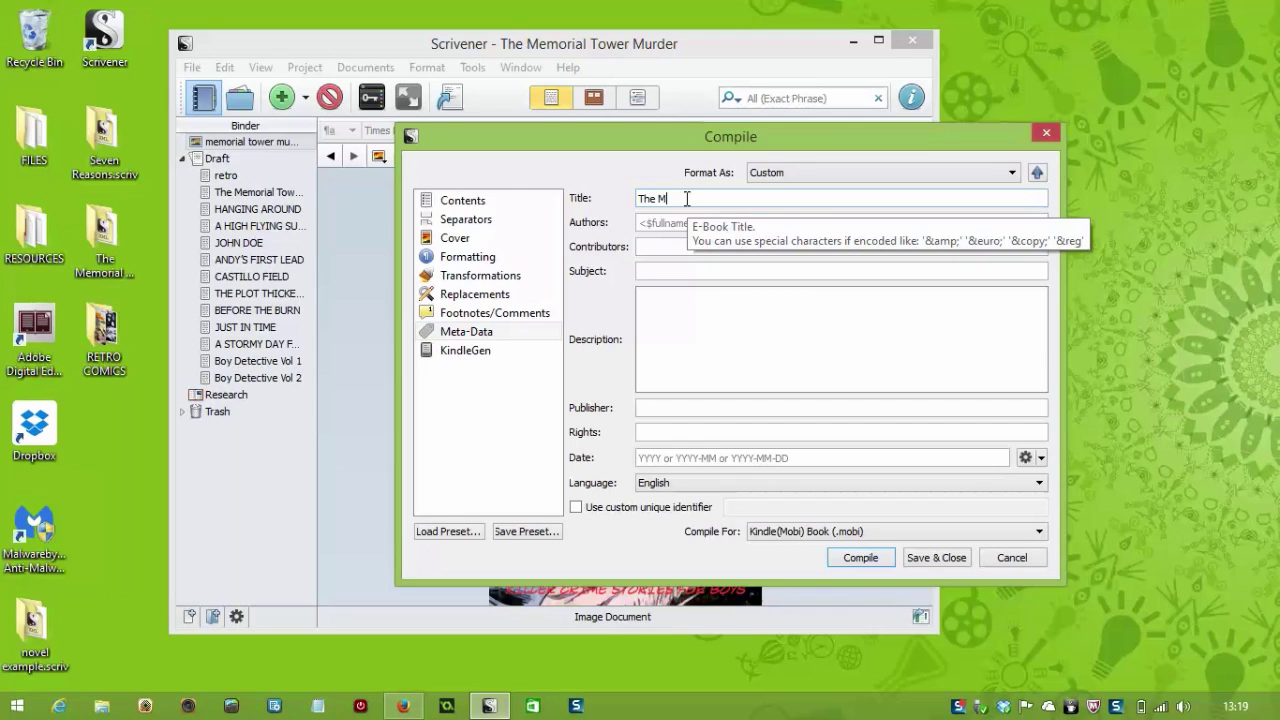
type("emorial T")
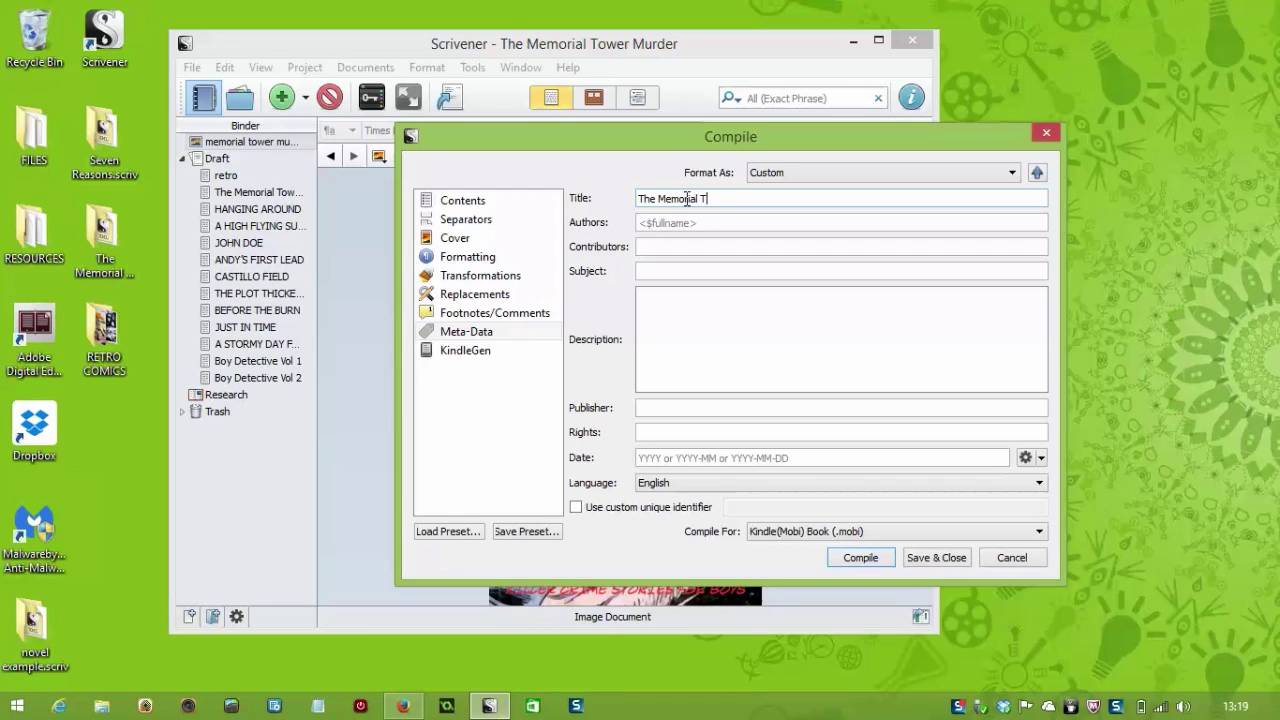
type("ower Murder")
left_click(689, 223)
type("Jay B")
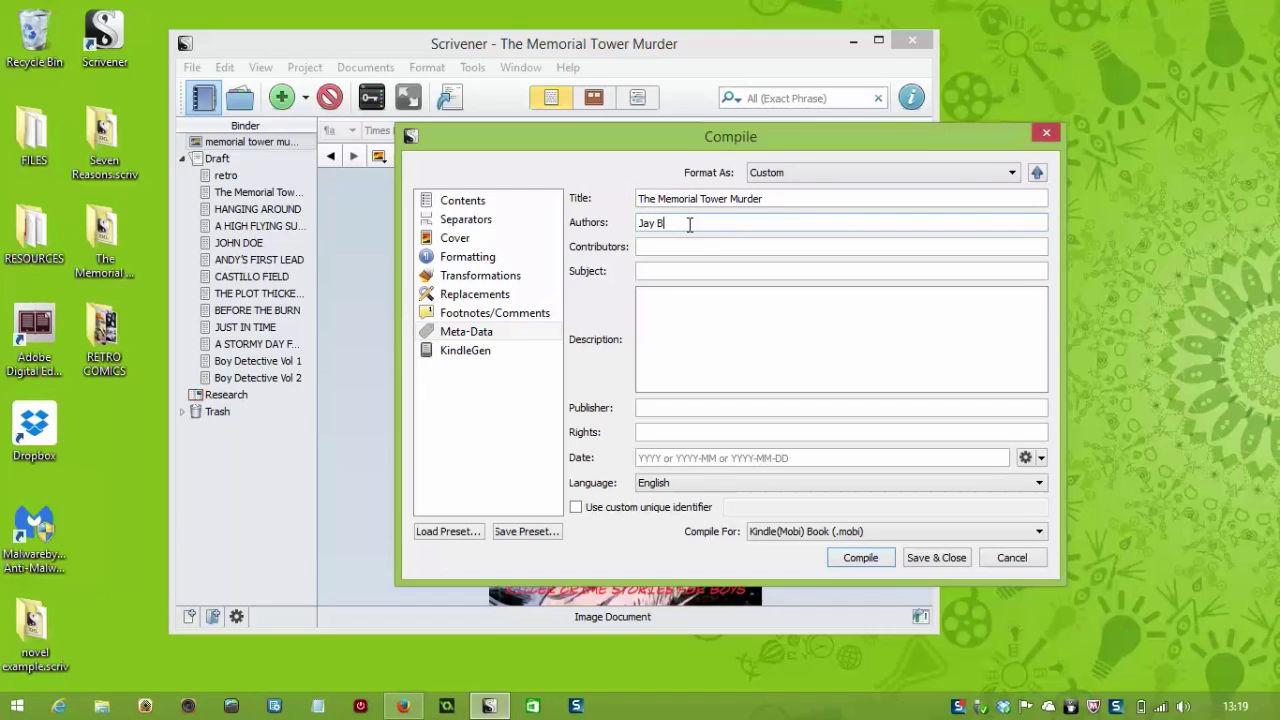
type("erig")
type("ght")
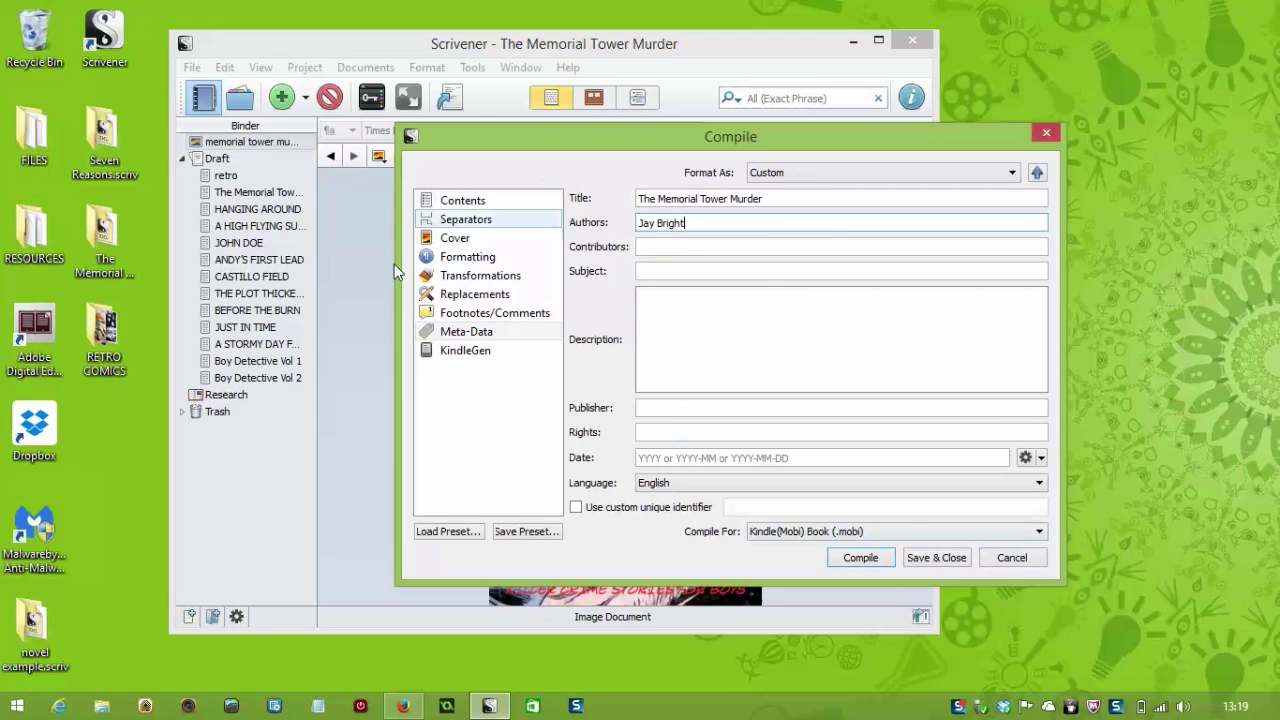
Step: Check the KindleGen path setting, then compile the book to the Desktop as a Kindle Book named "Memorial Tower Murder"
left_click(470, 350)
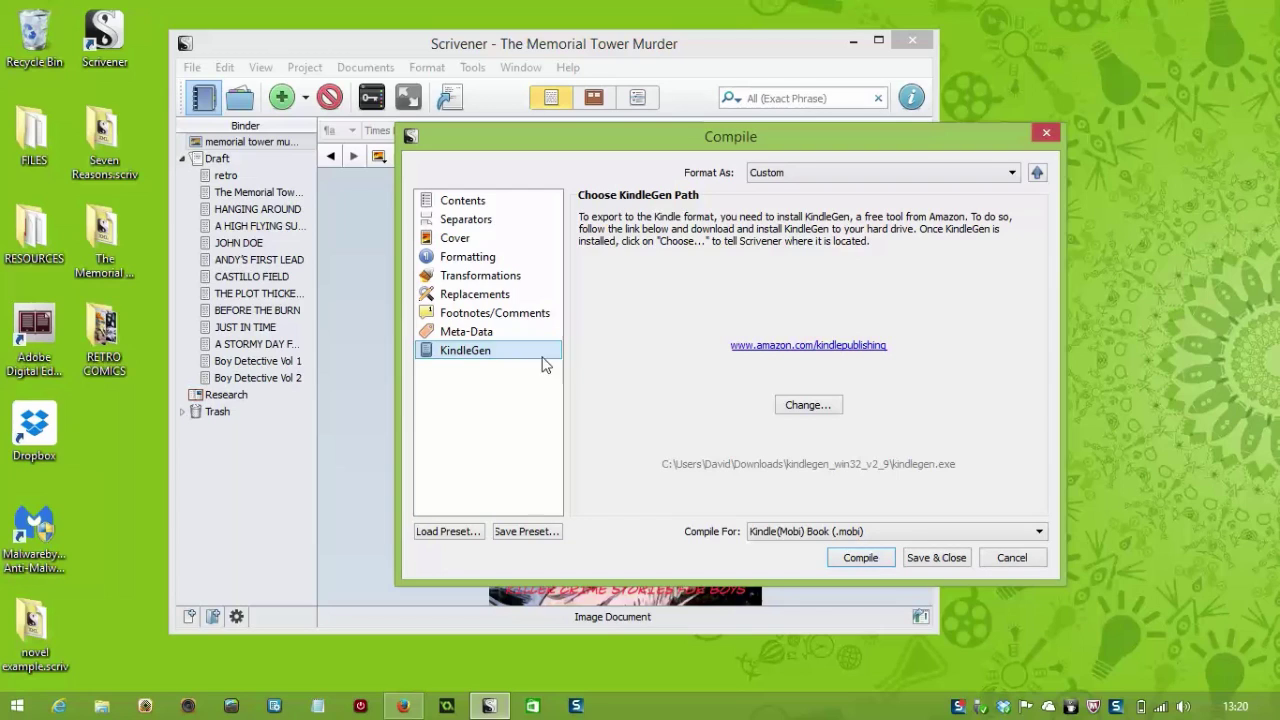
left_click(487, 333)
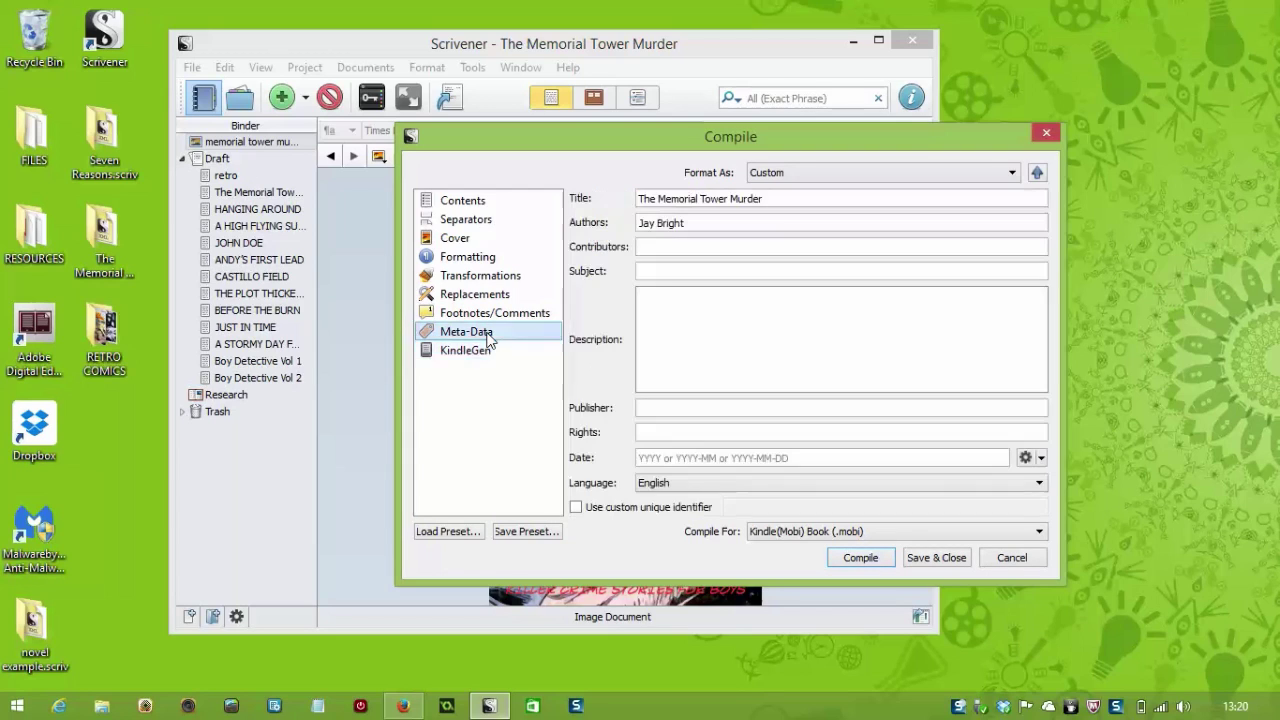
left_click(862, 559)
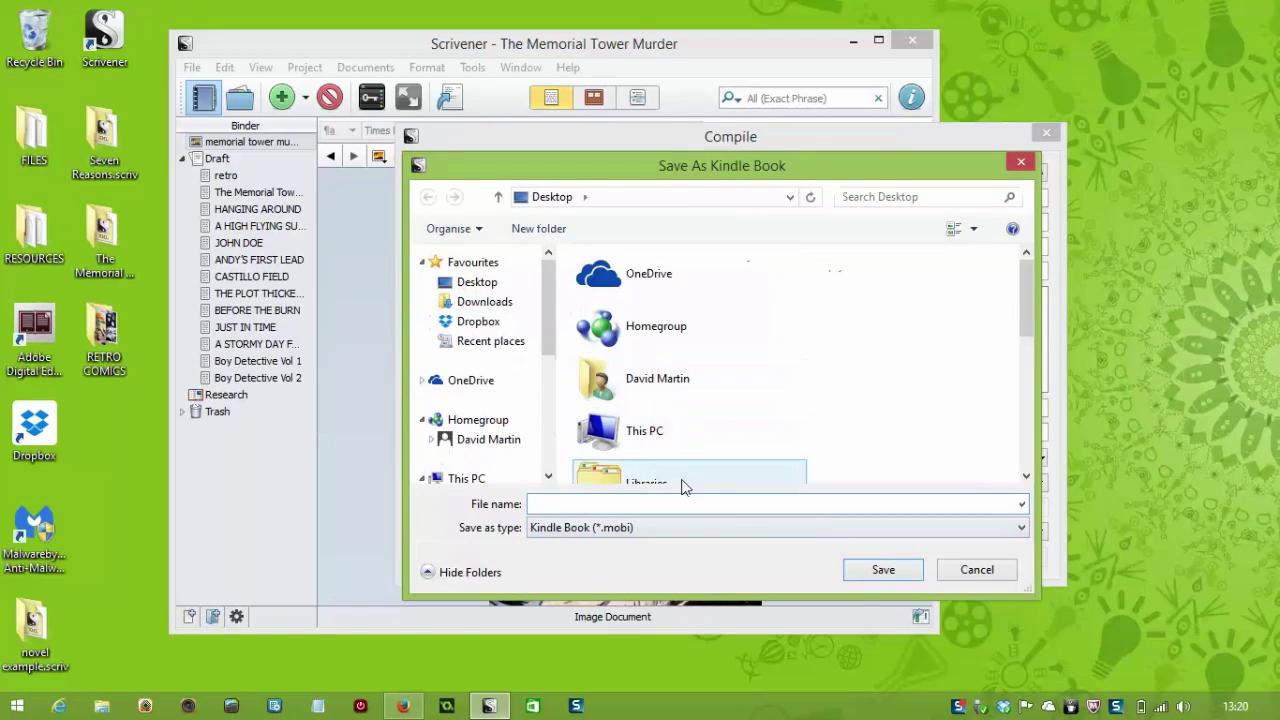
left_click(580, 503)
type("Memor")
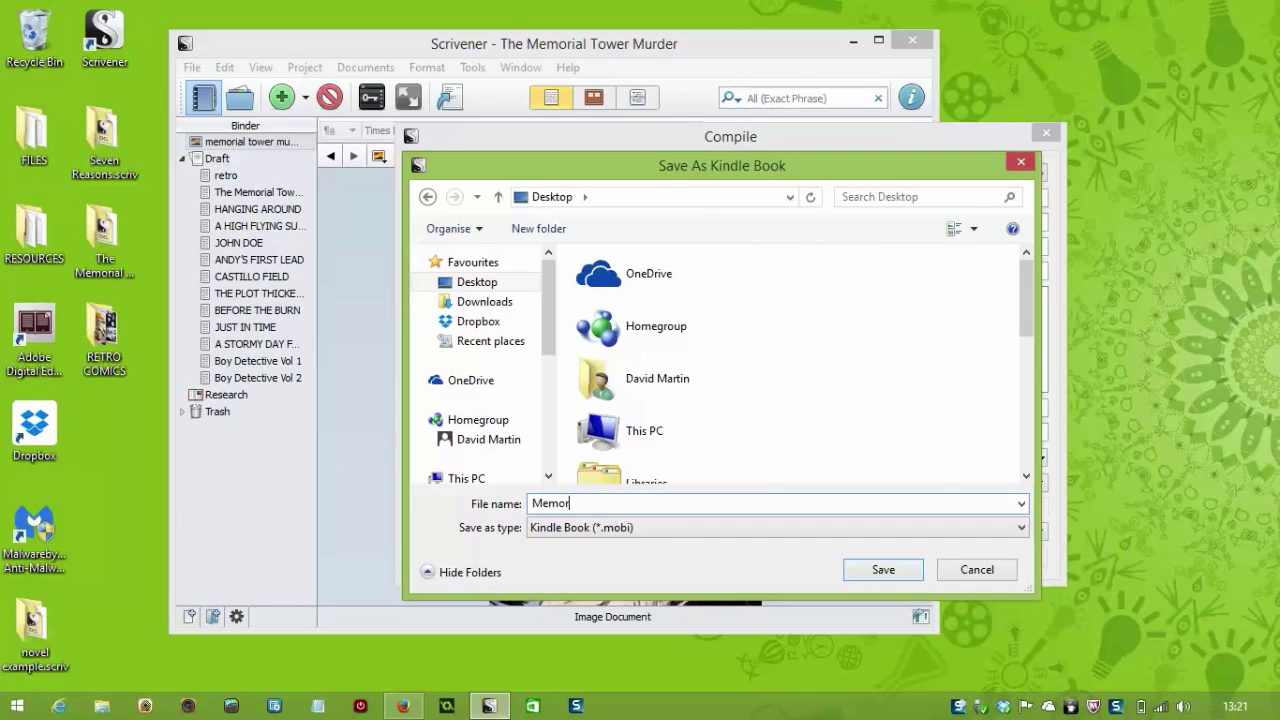
type("ial Tower Murder")
left_click(883, 570)
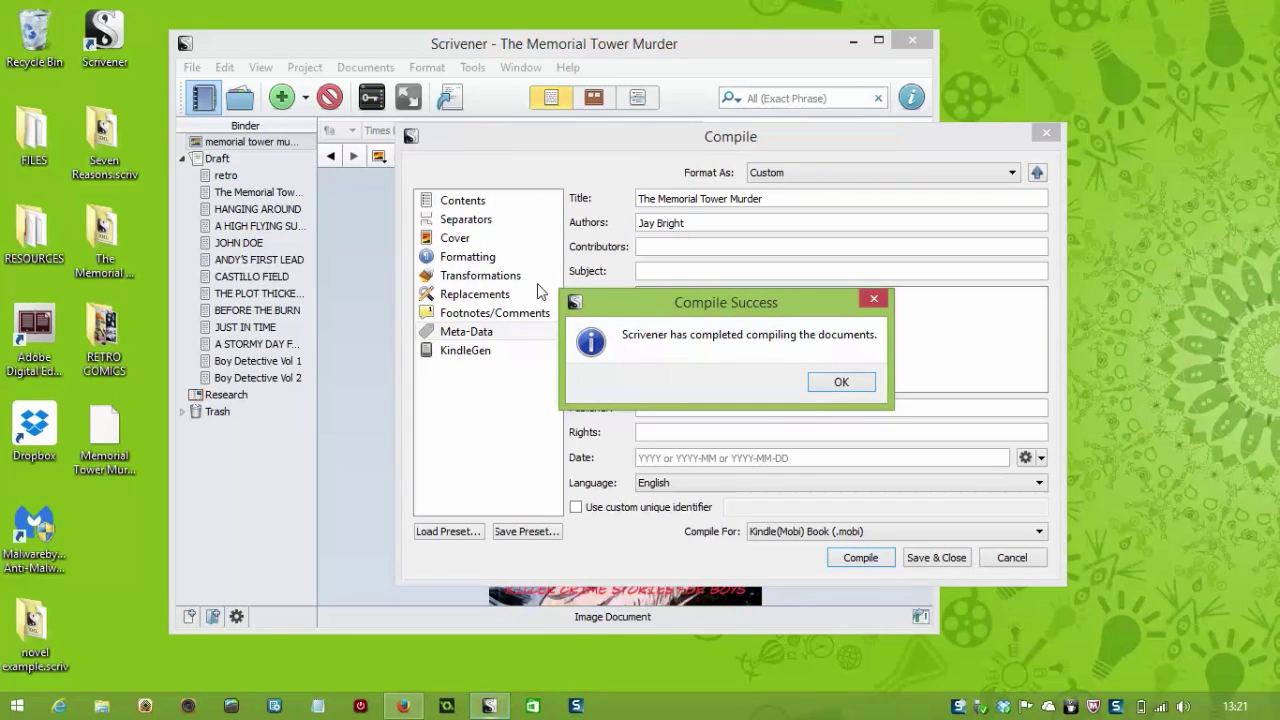
left_click(842, 384)
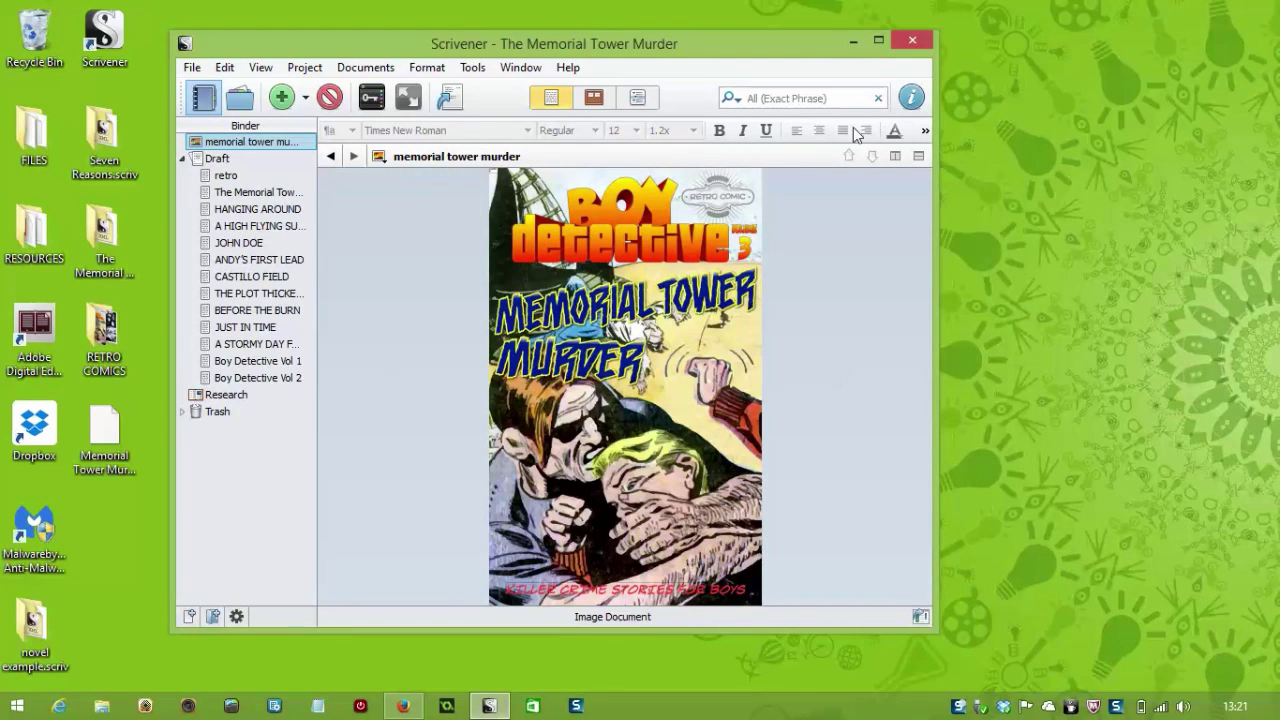
Step: Minimise Scrivener, then search the computer for Kindle Previewer and launch it
left_click(855, 38)
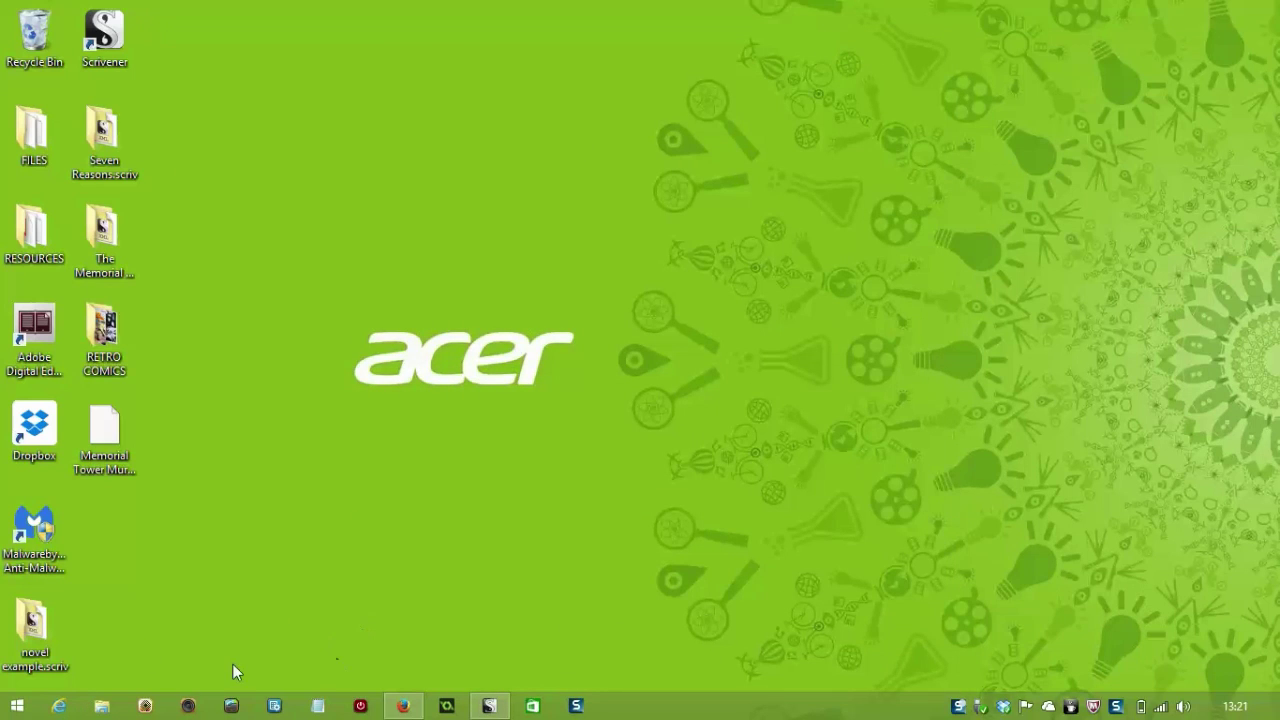
left_click(14, 710)
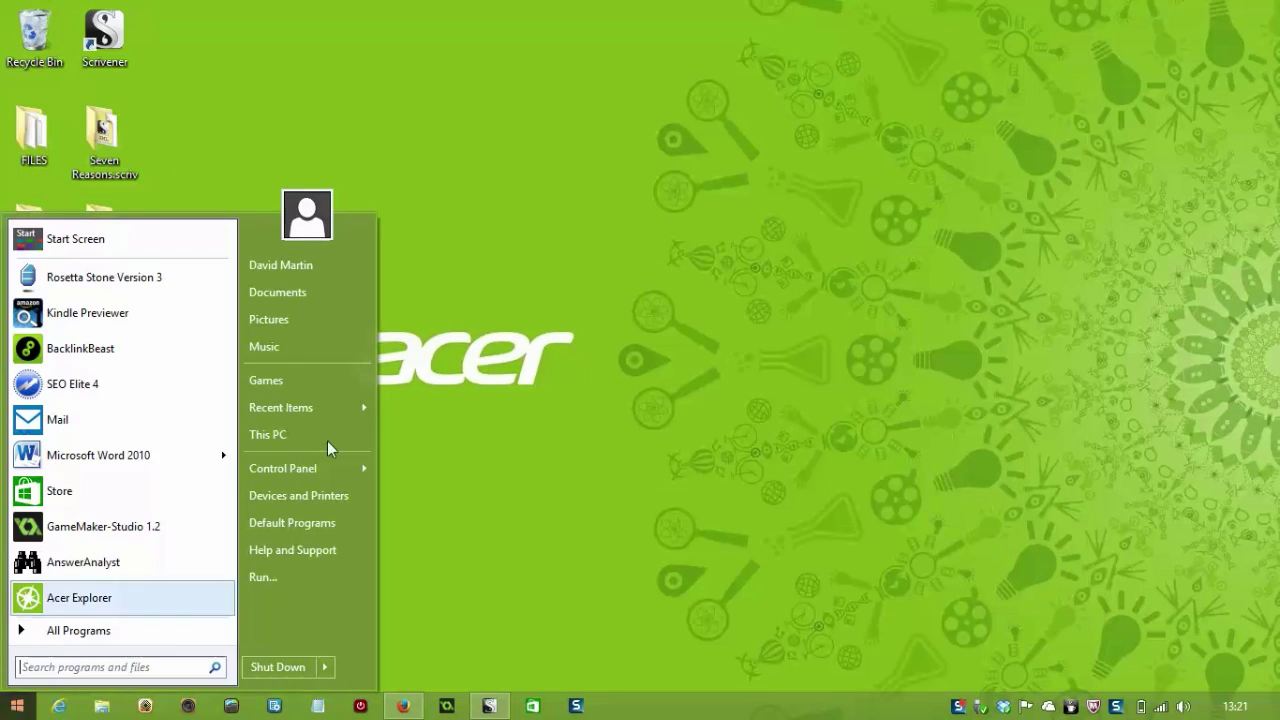
left_click(92, 246)
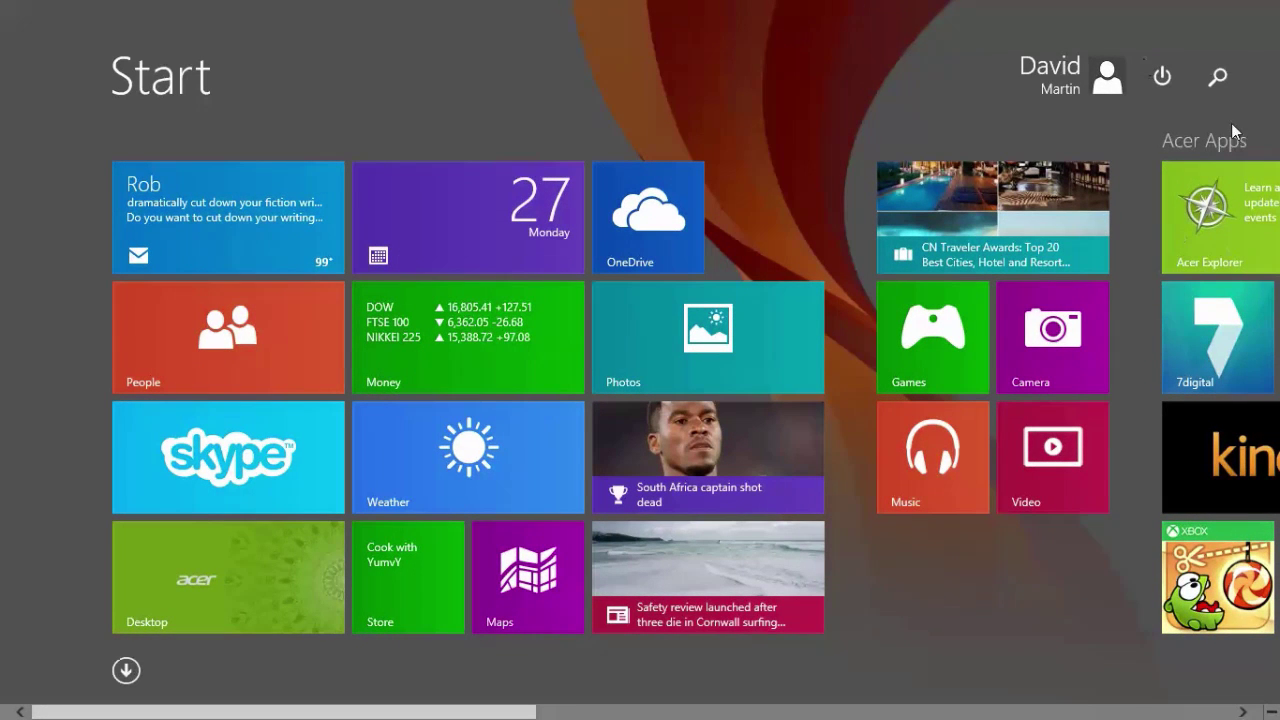
left_click(1217, 77)
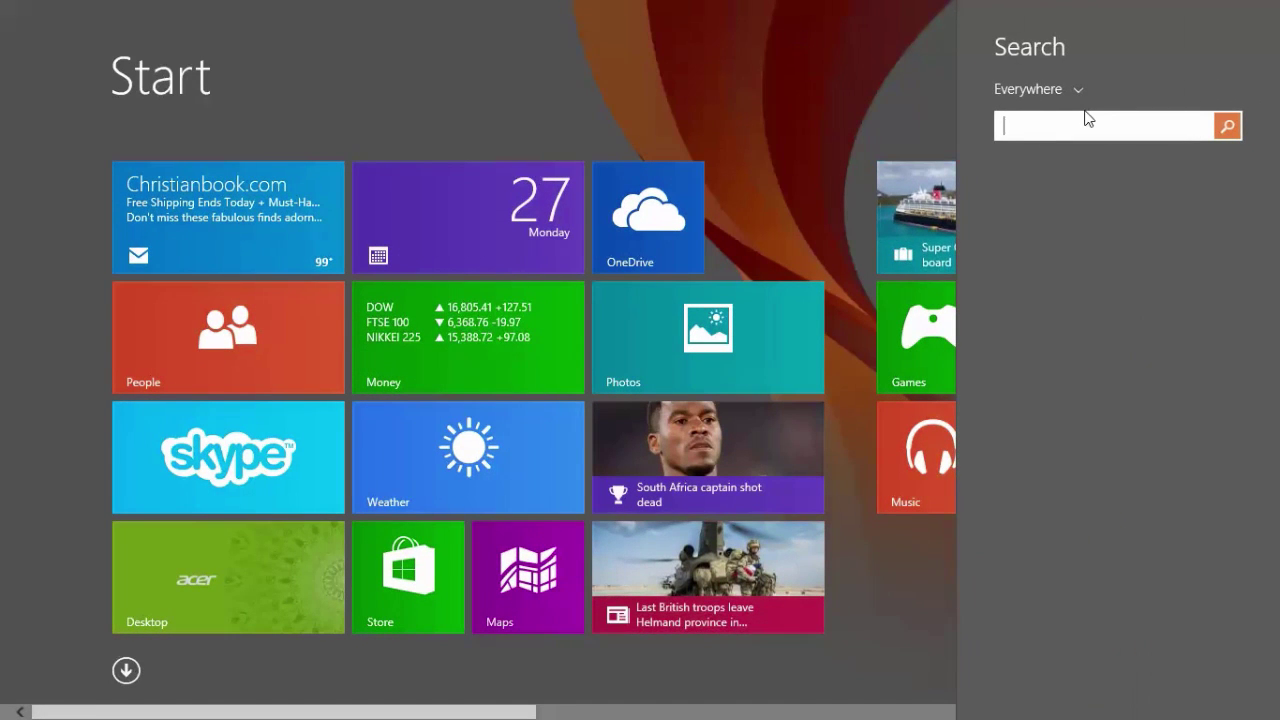
type("kindle Previewer")
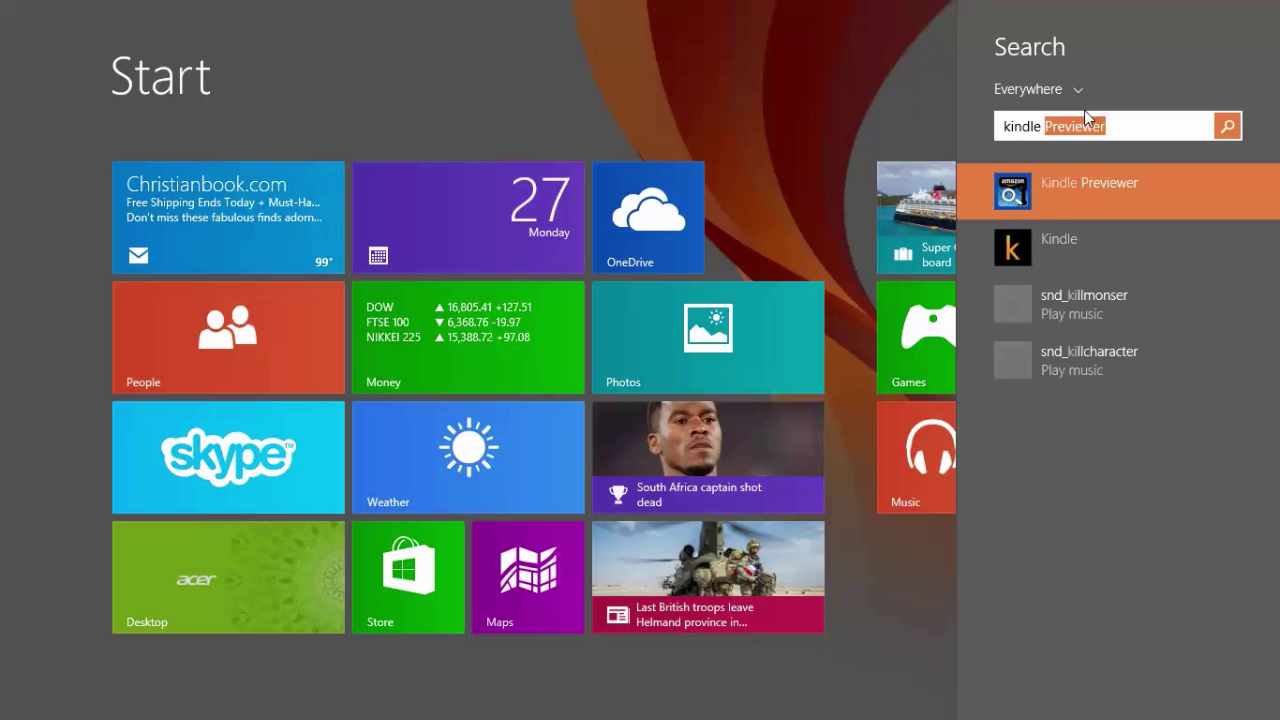
key("Return")
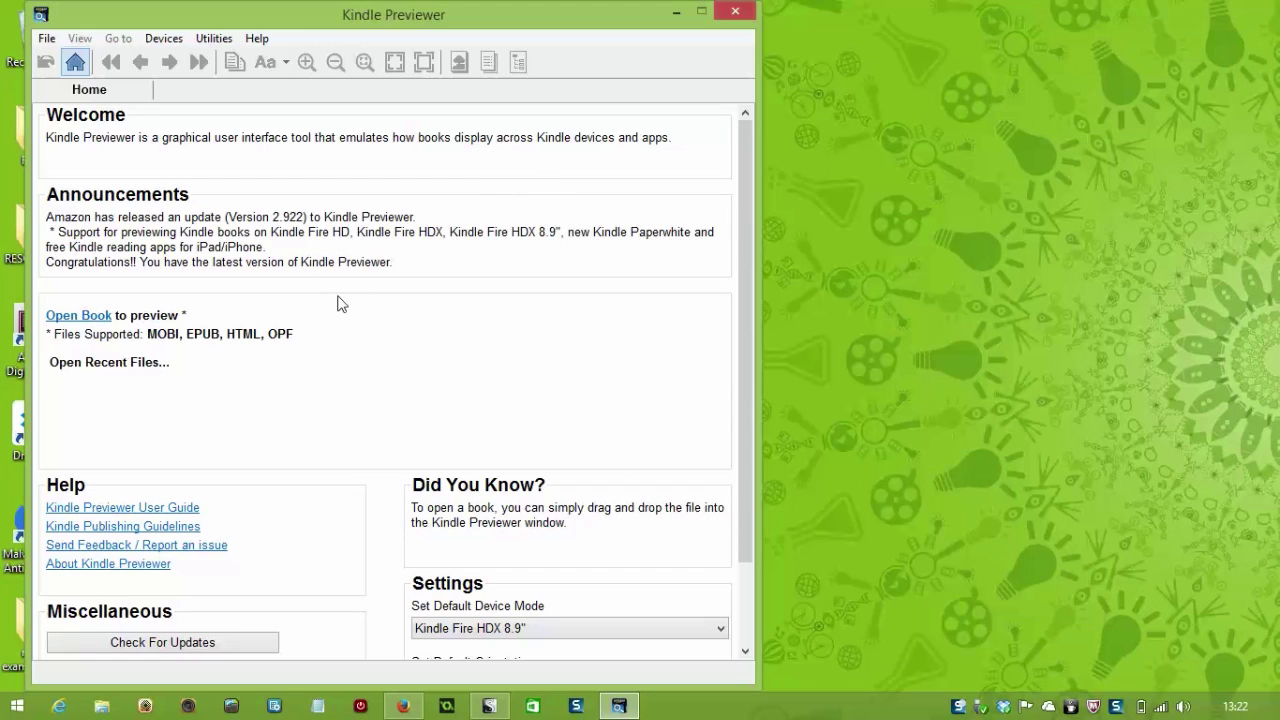
Step: Open Memorial Tower Murder.mobi from the Desktop for preview
left_click(95, 320)
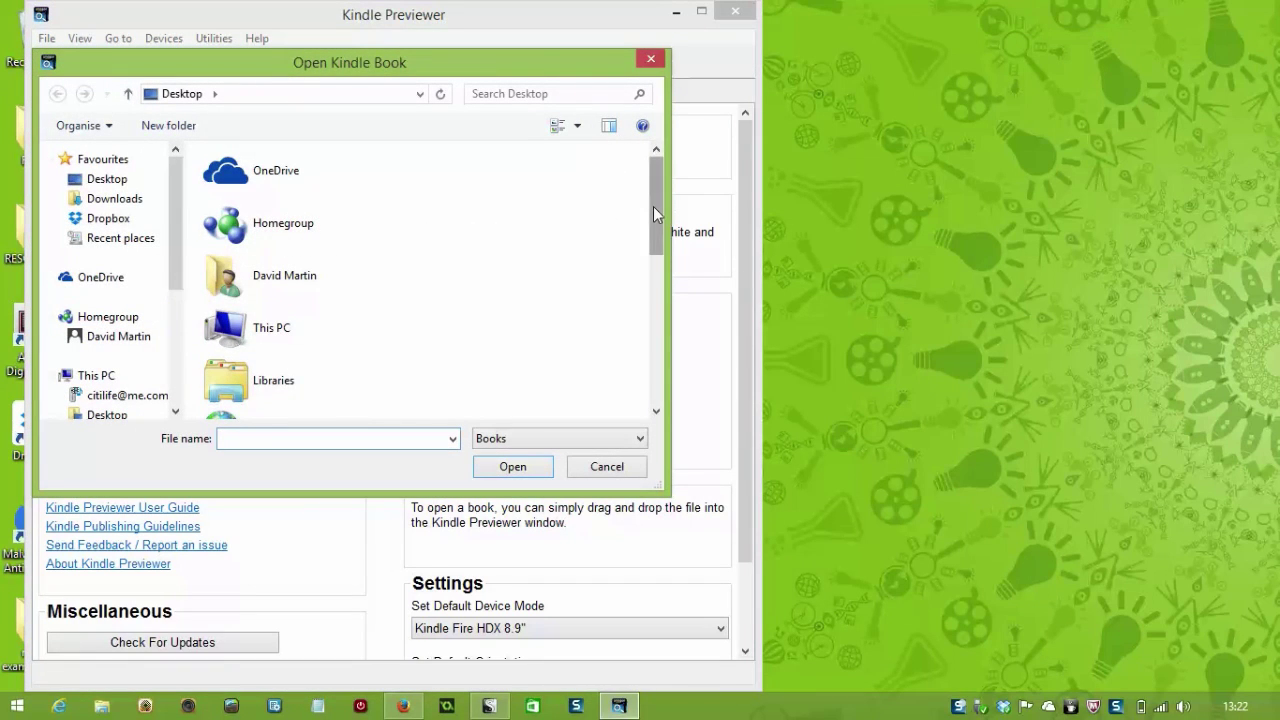
left_click_drag(653, 206, 632, 380)
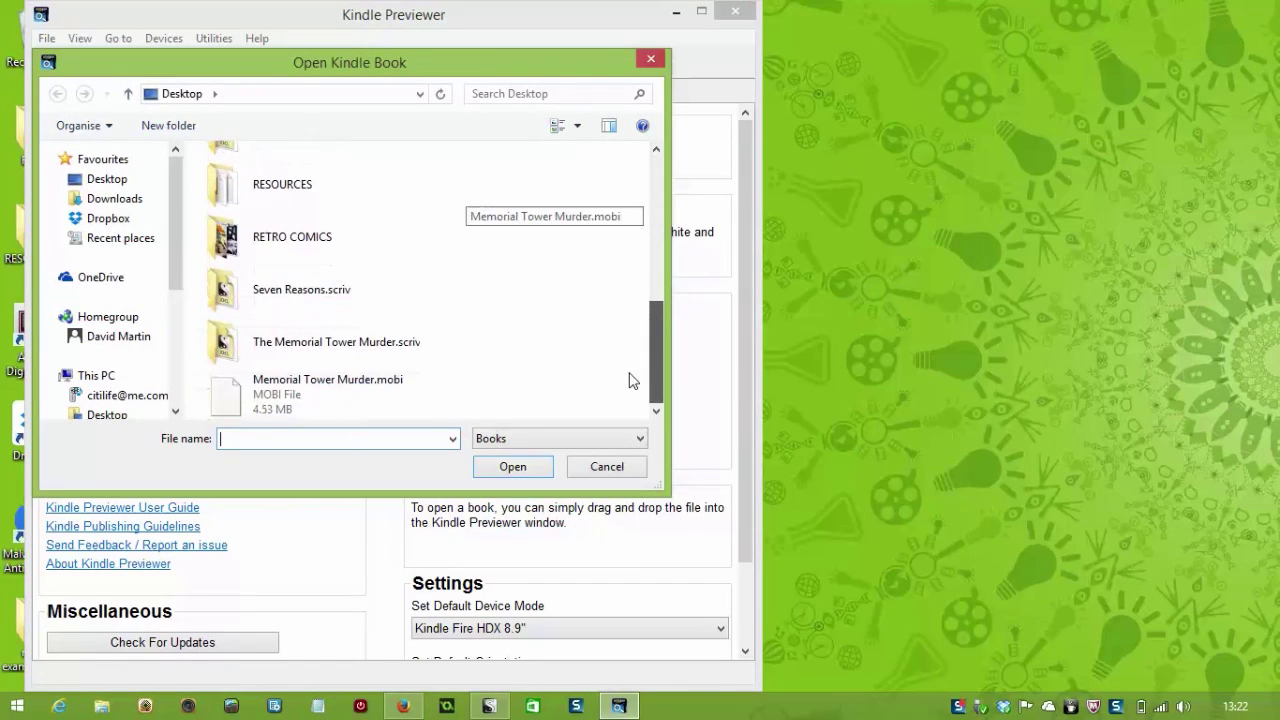
left_click(263, 400)
left_click(513, 469)
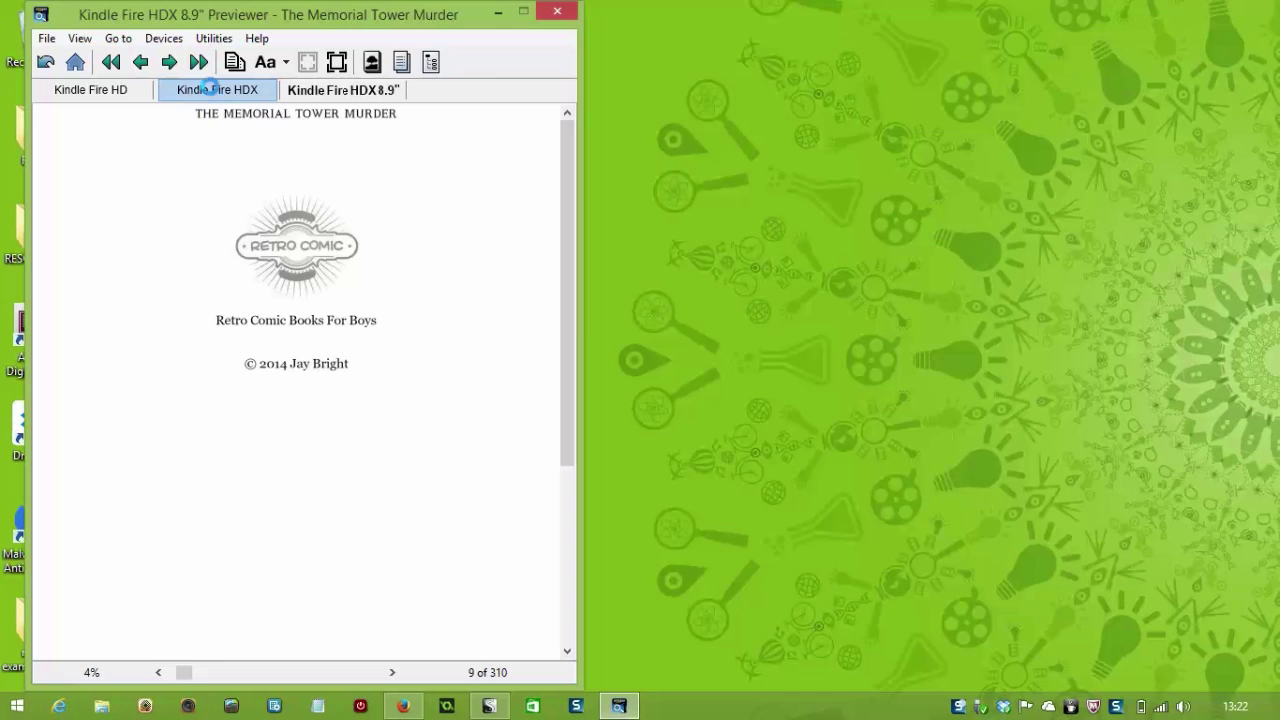
Step: Compare the book in the Kindle Fire HDX and HDX 8.9" previews, settle on Kindle Fire HD, and move the window clear of the desktop icons
left_click(218, 90)
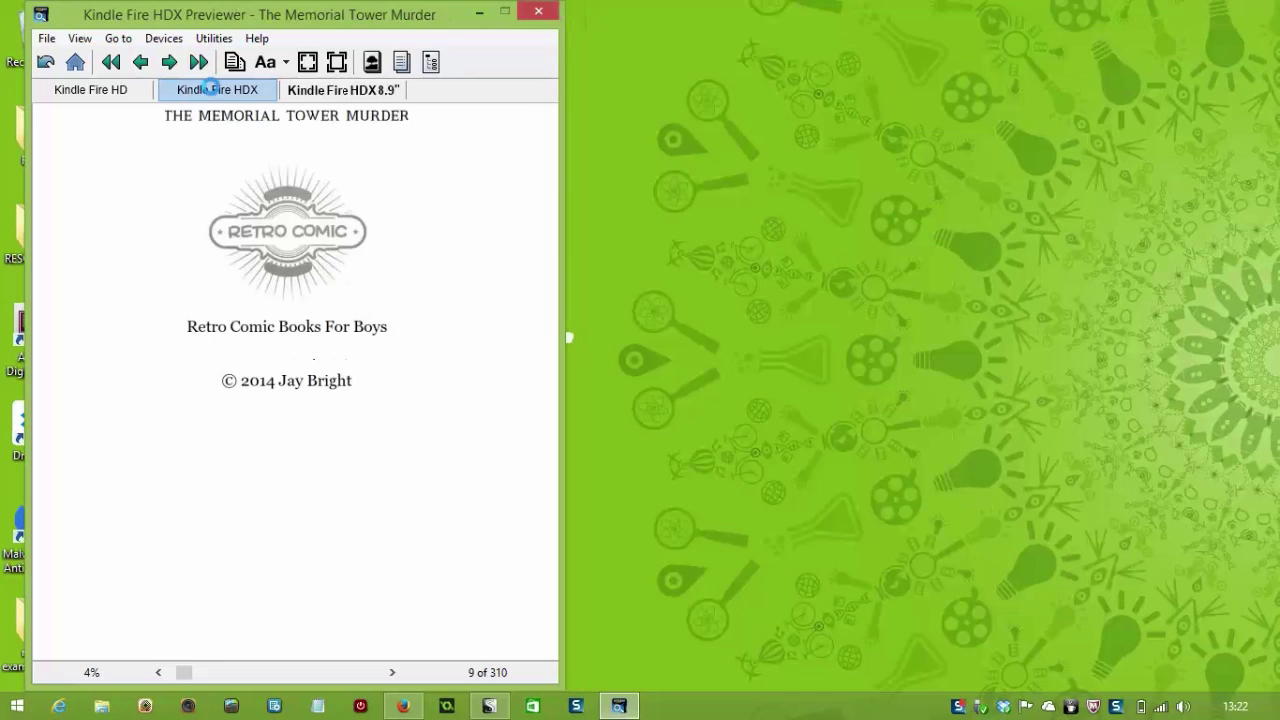
left_click(352, 90)
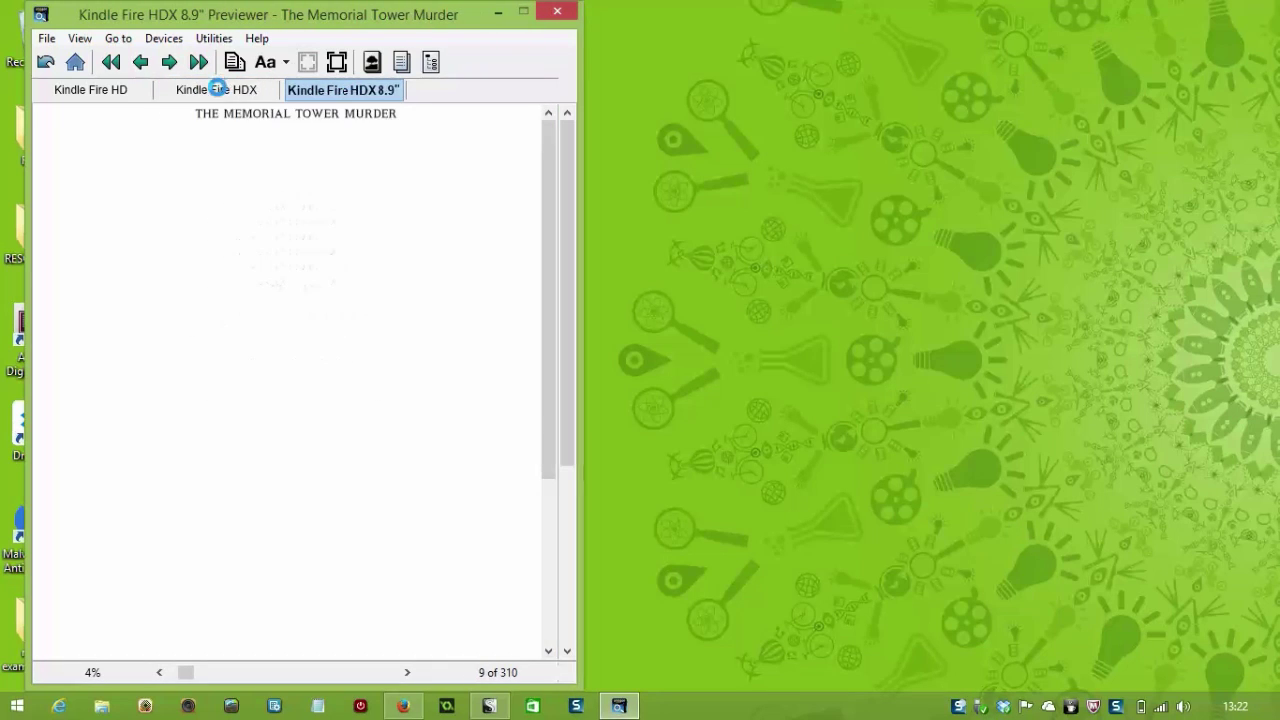
left_click(218, 90)
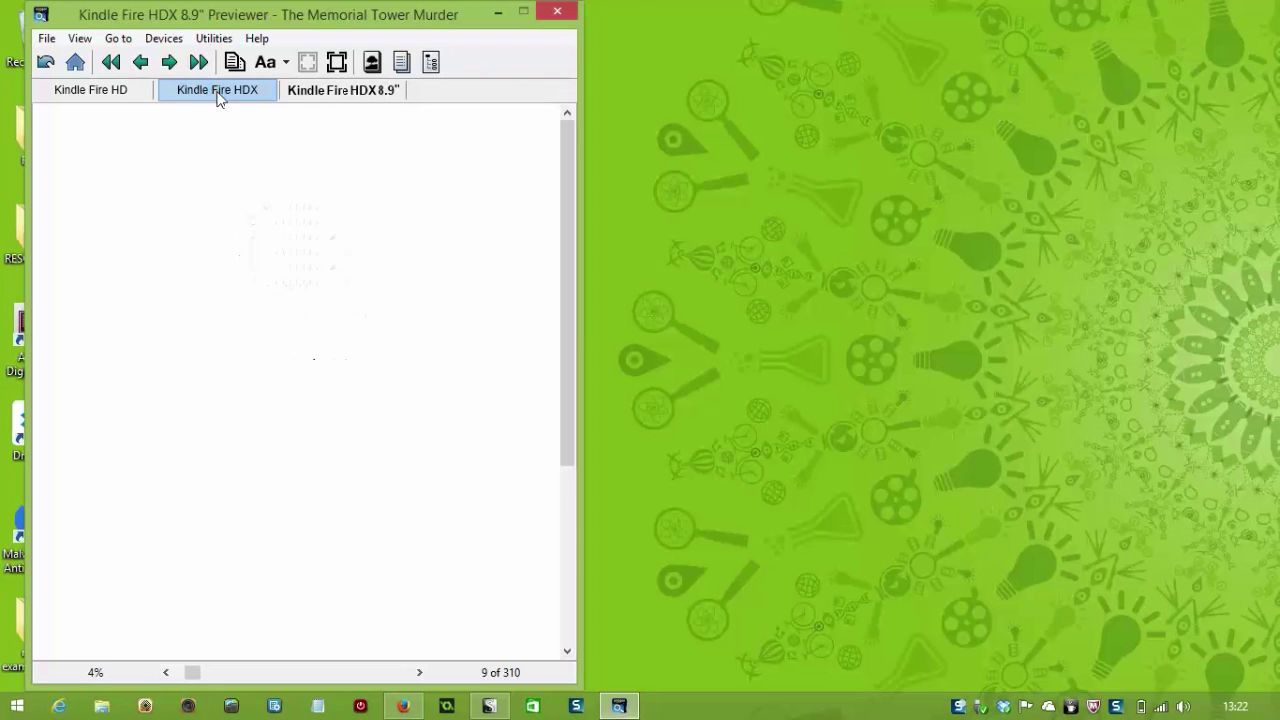
left_click(116, 96)
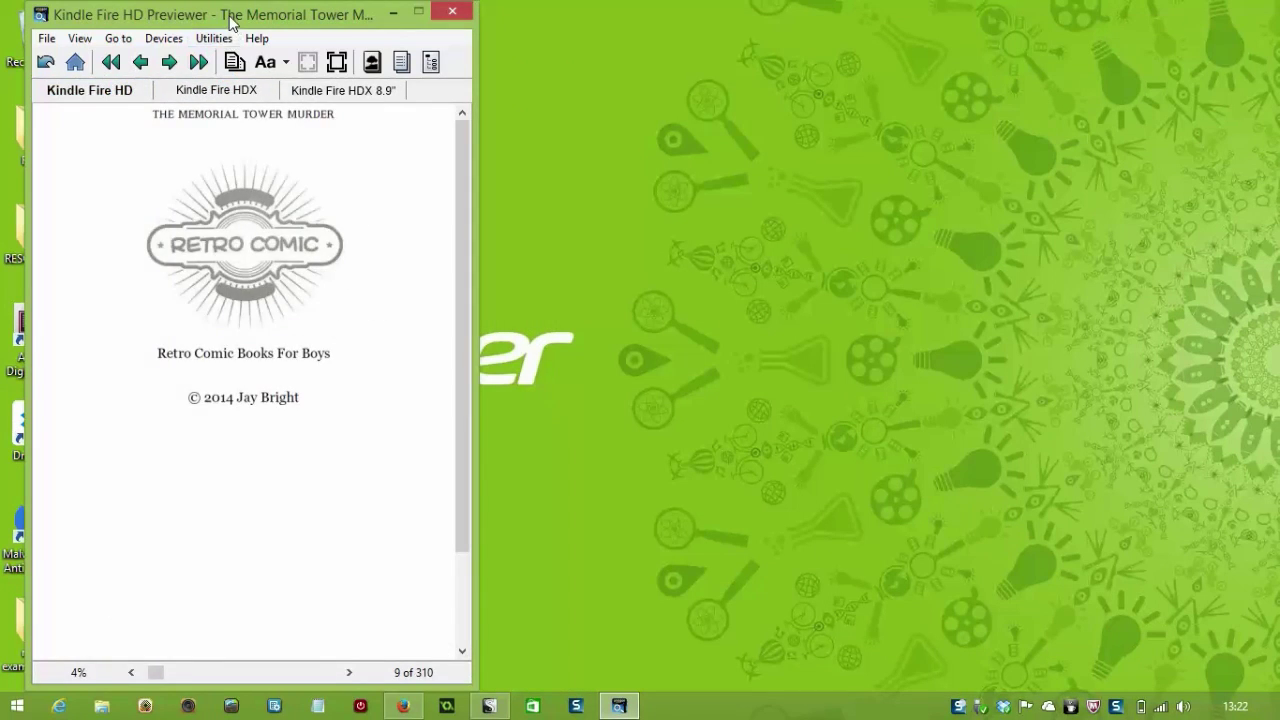
left_click_drag(231, 24, 515, 22)
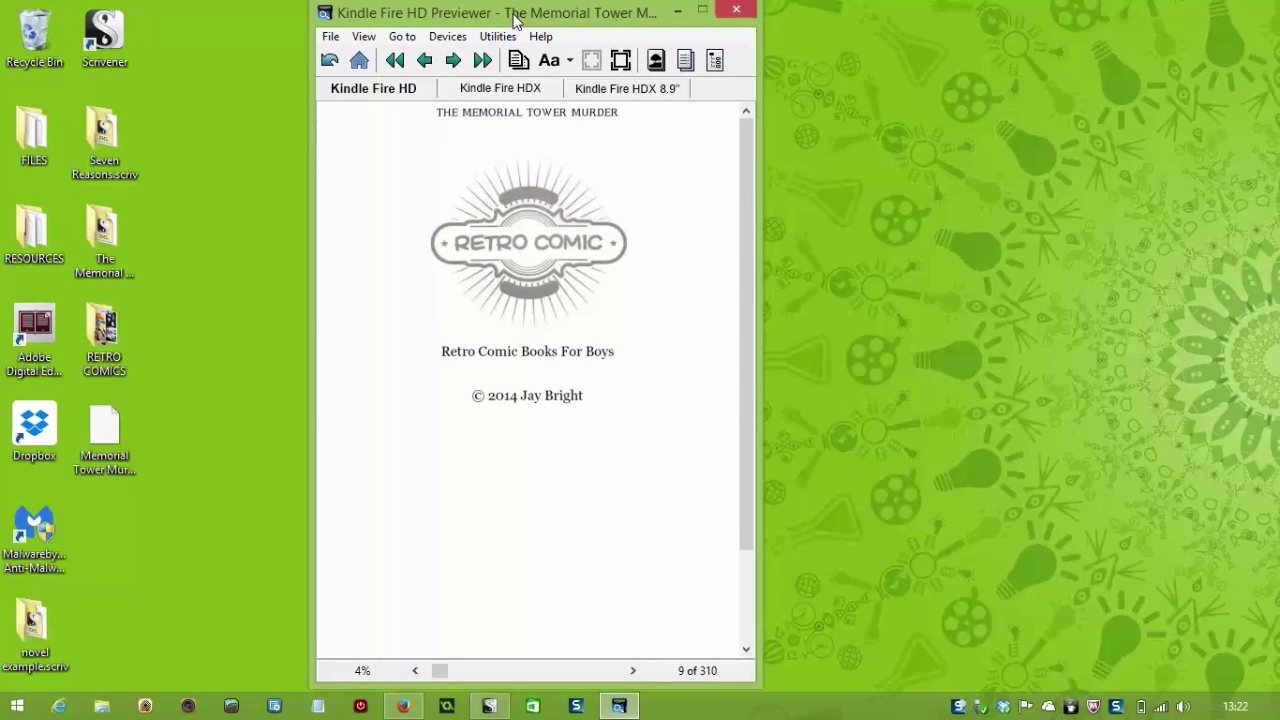
mouse_move(748, 228)
left_mouse_down()
mouse_move(743, 389)
mouse_move(748, 222)
left_mouse_up()
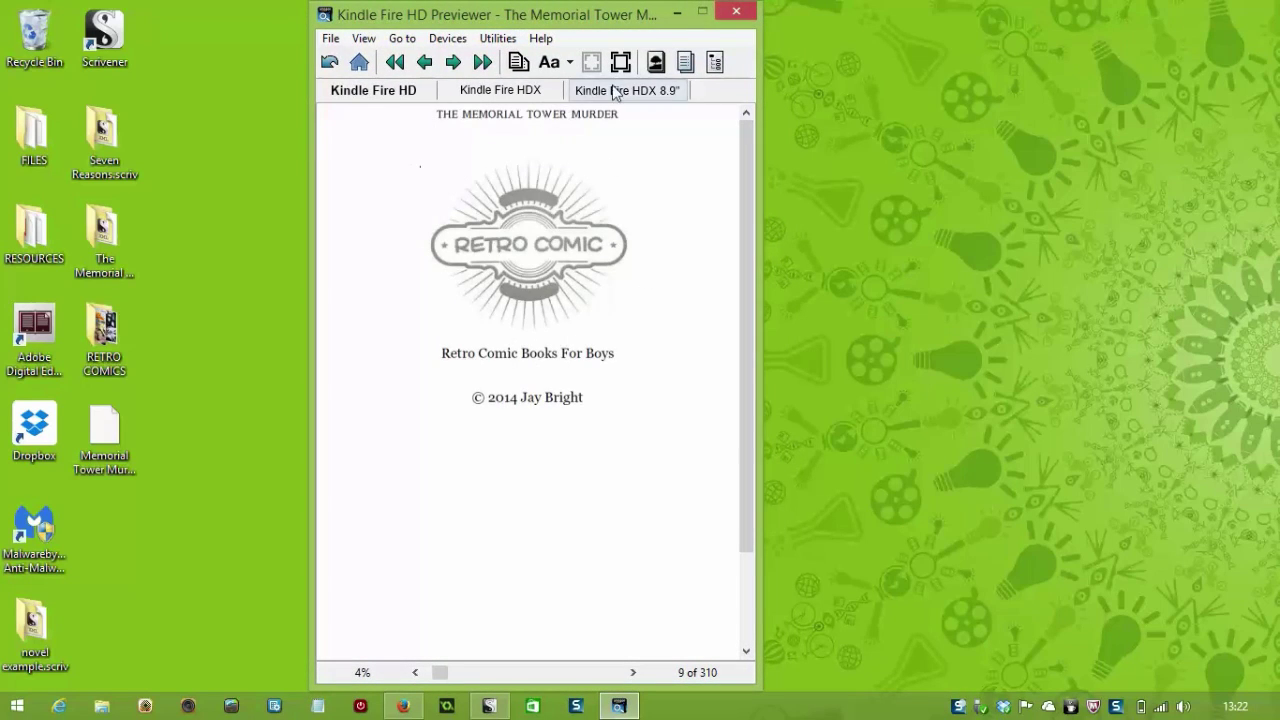
Step: Test the table of contents links by visiting the JOHN DOE and JUST IN TIME chapters and returning to the contents
left_click(685, 62)
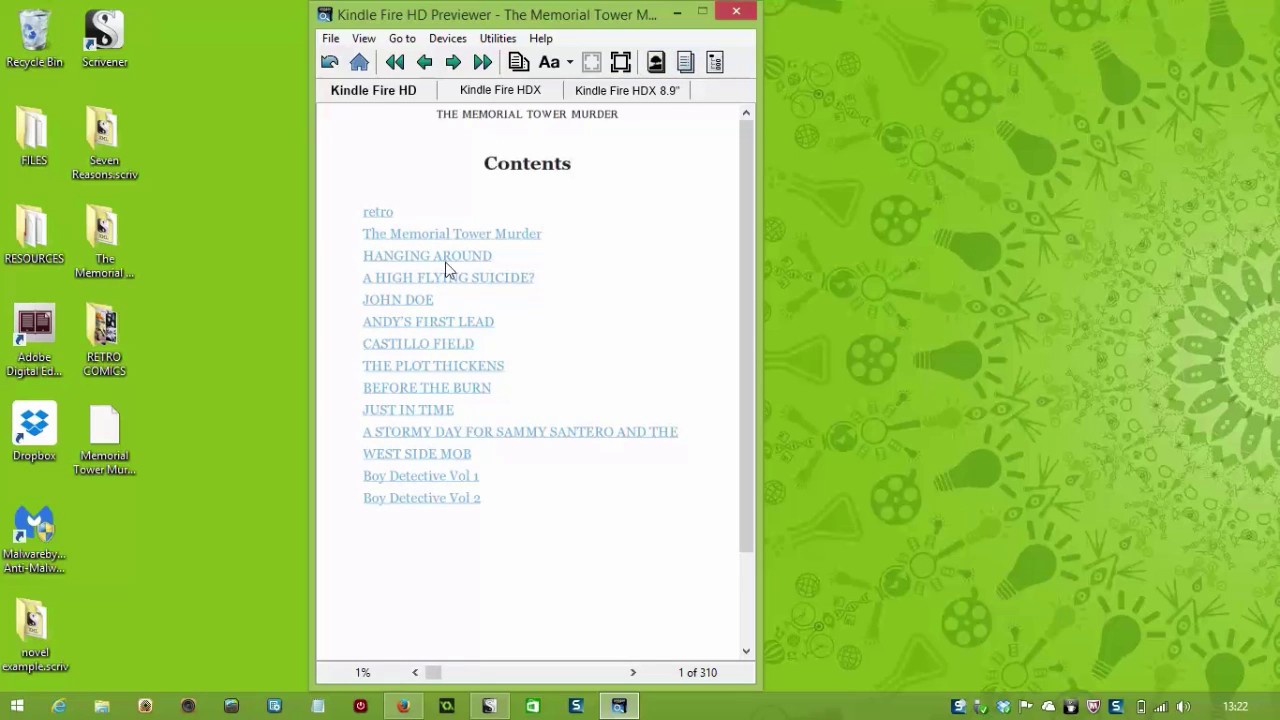
left_click(387, 302)
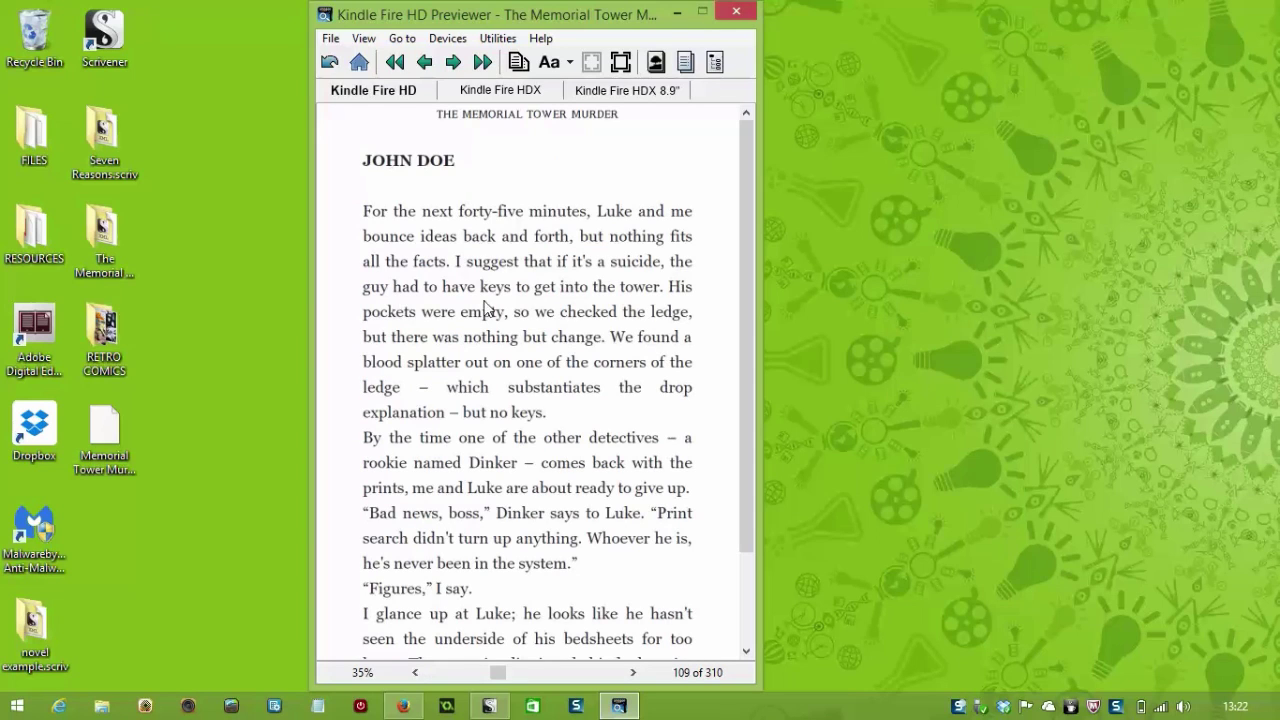
left_click(685, 62)
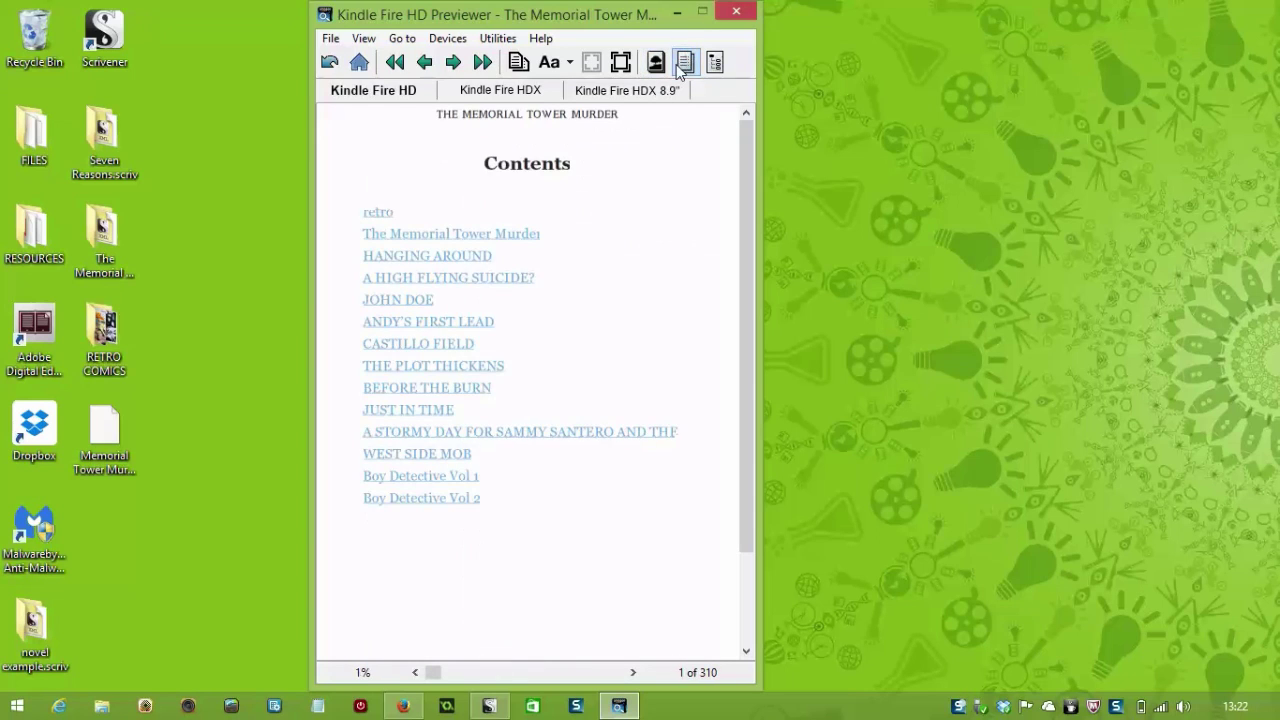
left_click(427, 415)
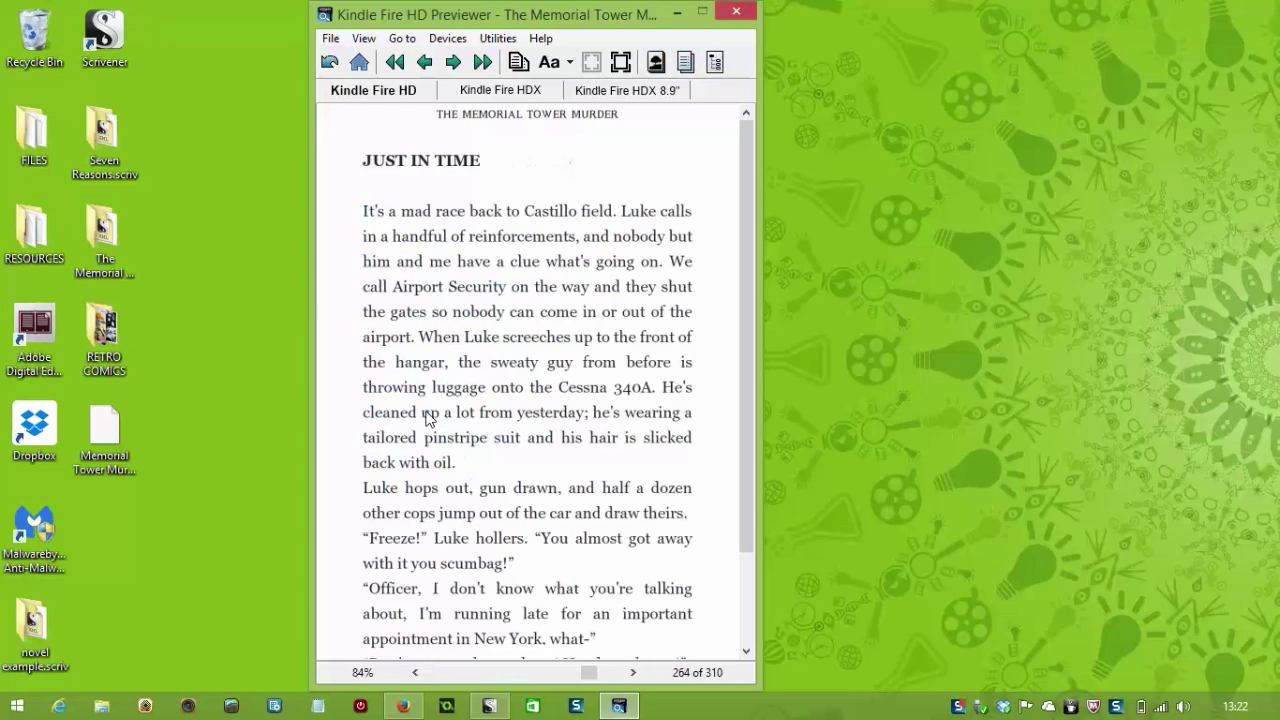
left_click(685, 62)
Step: Examine the book's cover and page forward through the contents, front matter and opening chapters to check their layout
left_click(653, 63)
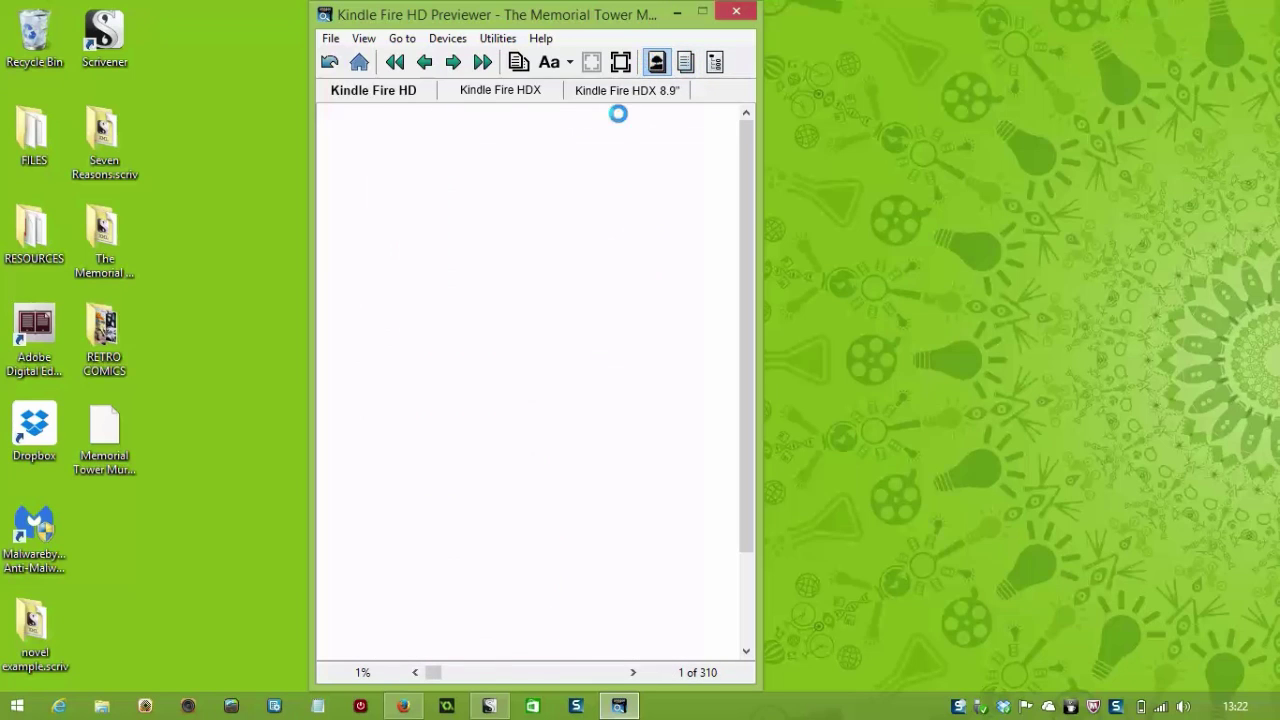
left_click_drag(746, 253, 748, 150)
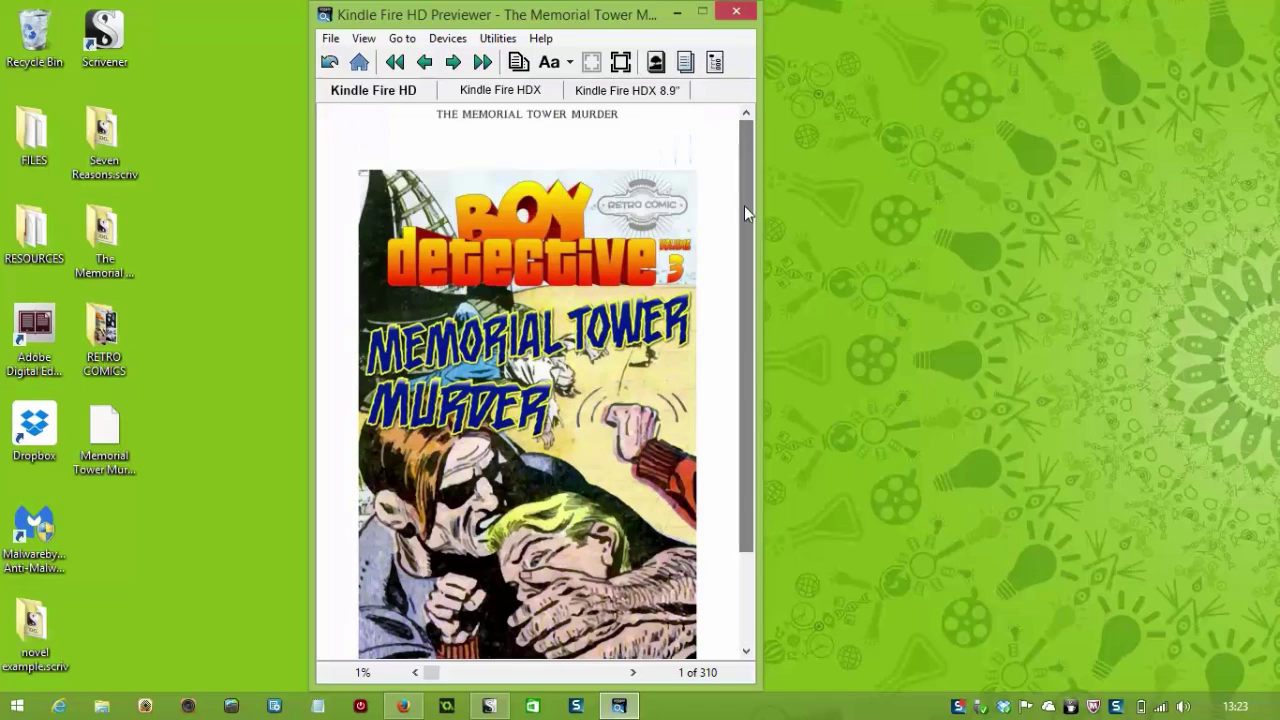
left_click(633, 673)
left_click(633, 673)
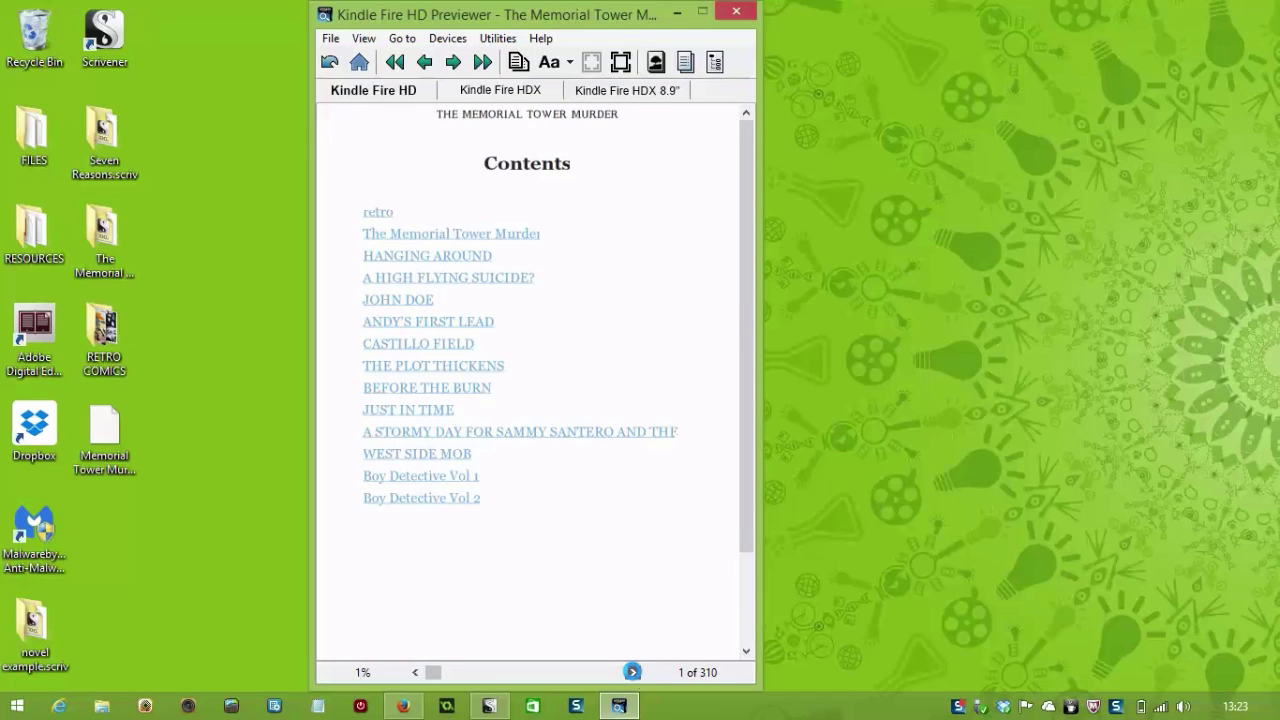
left_click(633, 673)
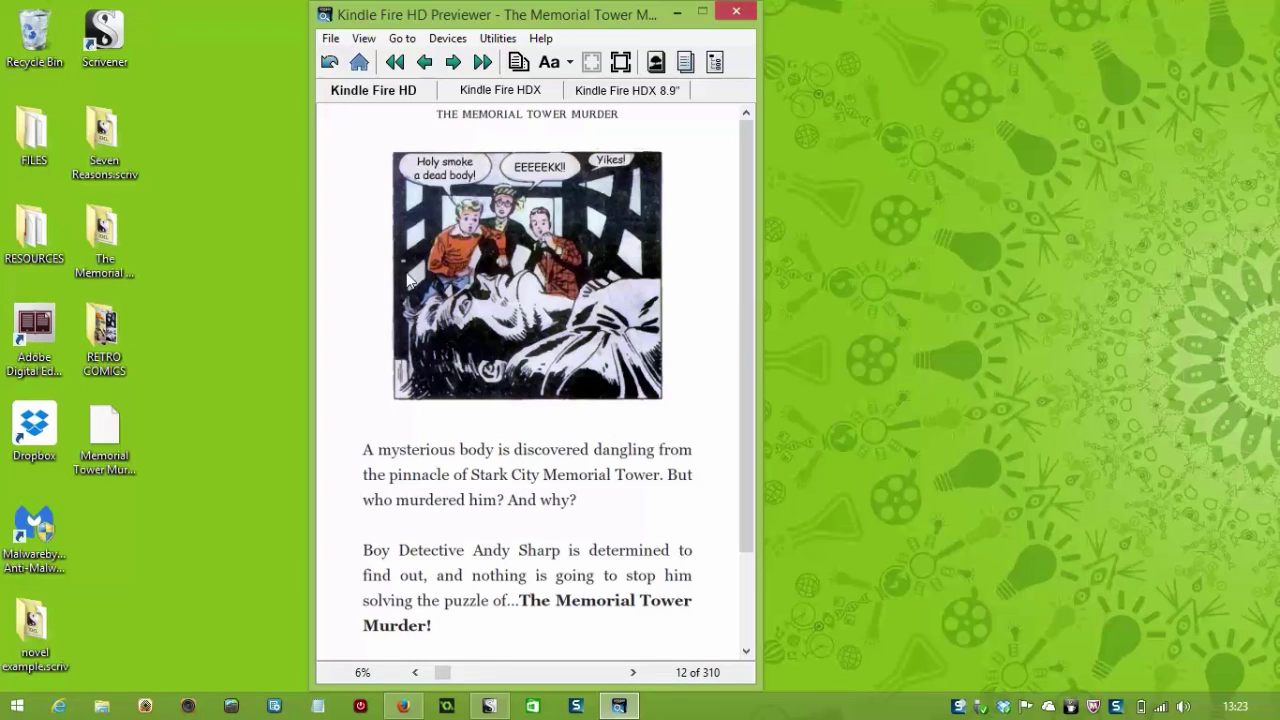
left_click(633, 673)
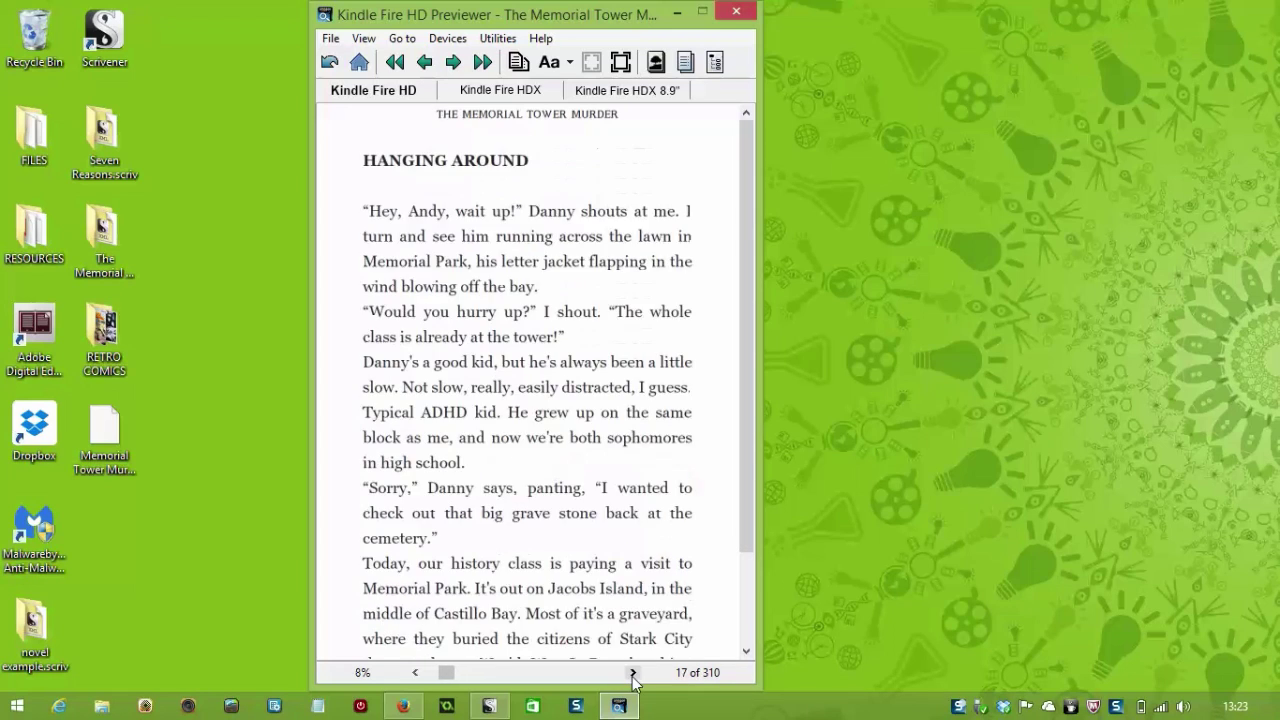
left_click(633, 673)
left_click(633, 673)
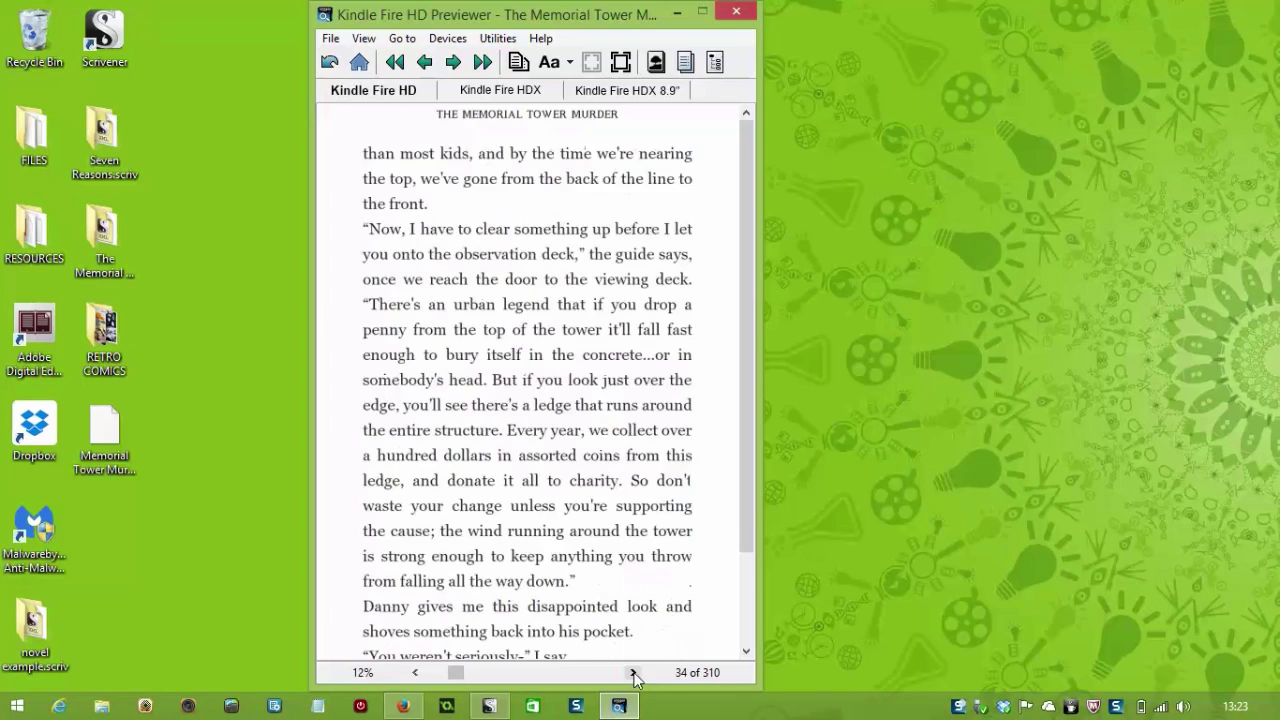
left_click(633, 673)
left_click(633, 673)
left_click(633, 673)
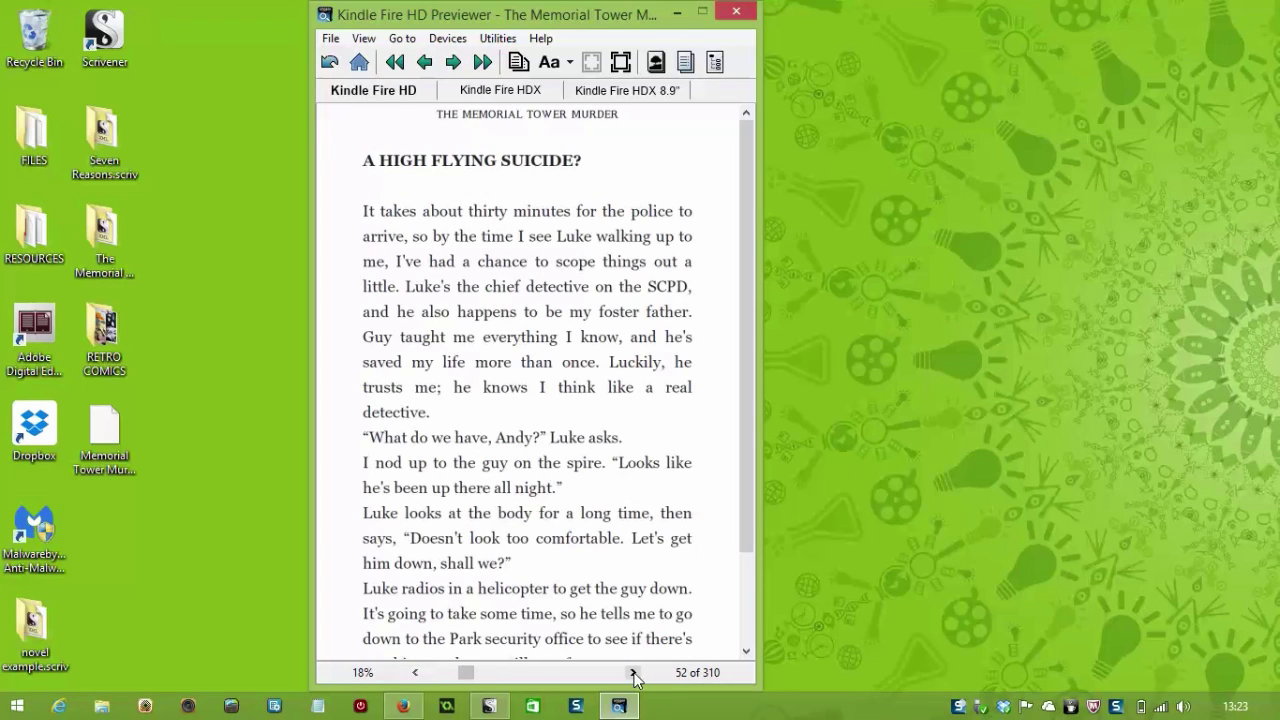
left_click(633, 673)
left_click(633, 673)
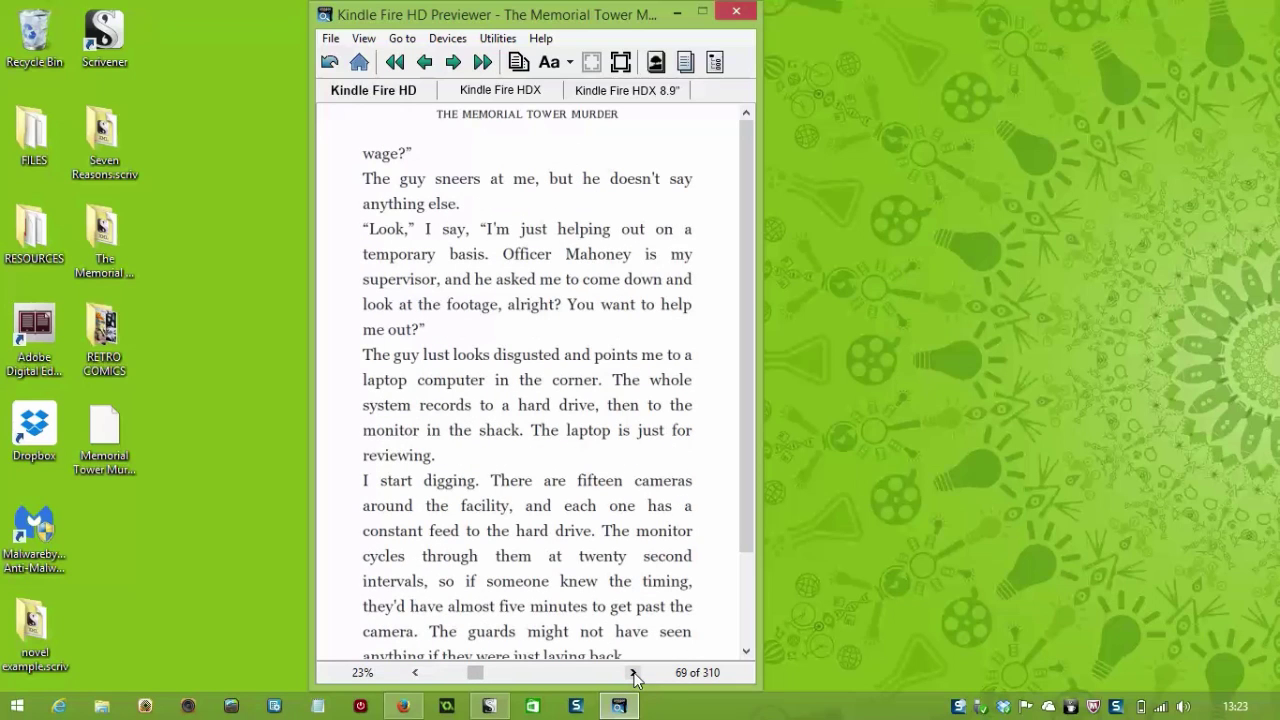
left_click(633, 673)
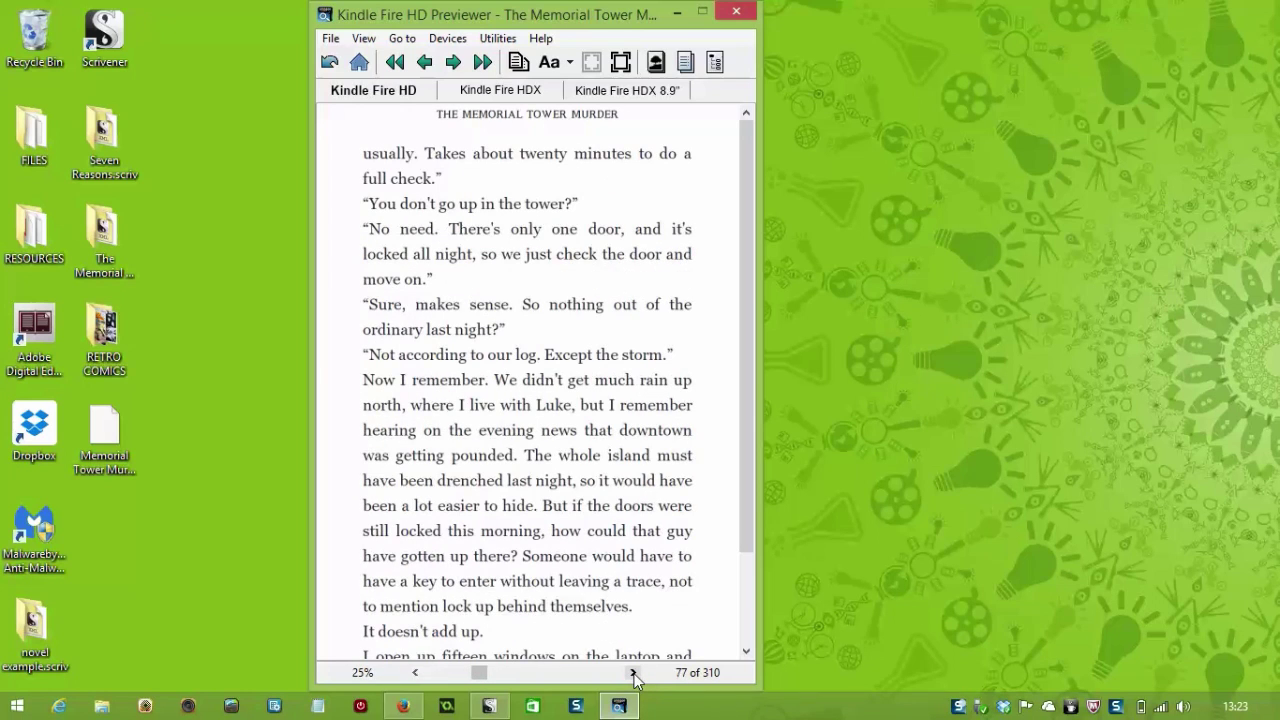
left_click(633, 673)
left_click(633, 673)
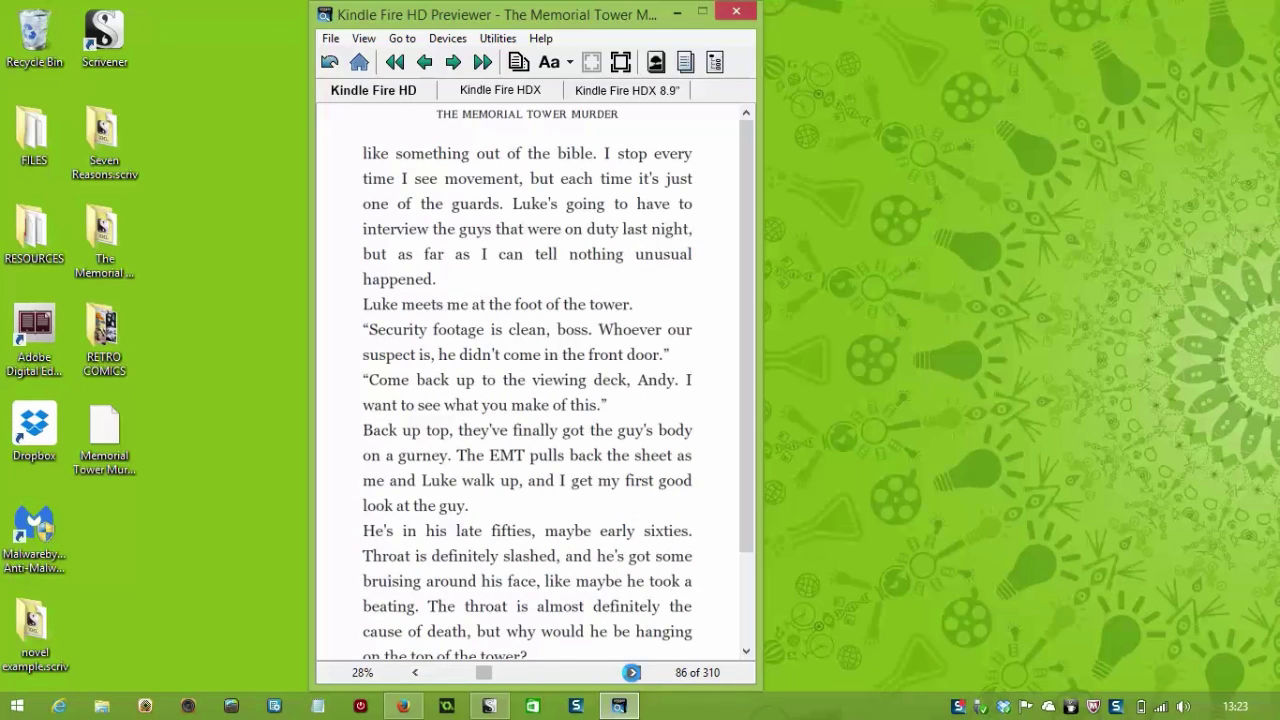
Step: Page forward through the remaining opening pages and the JOHN DOE chapter to check their layout, and close the previewer
left_click(633, 673)
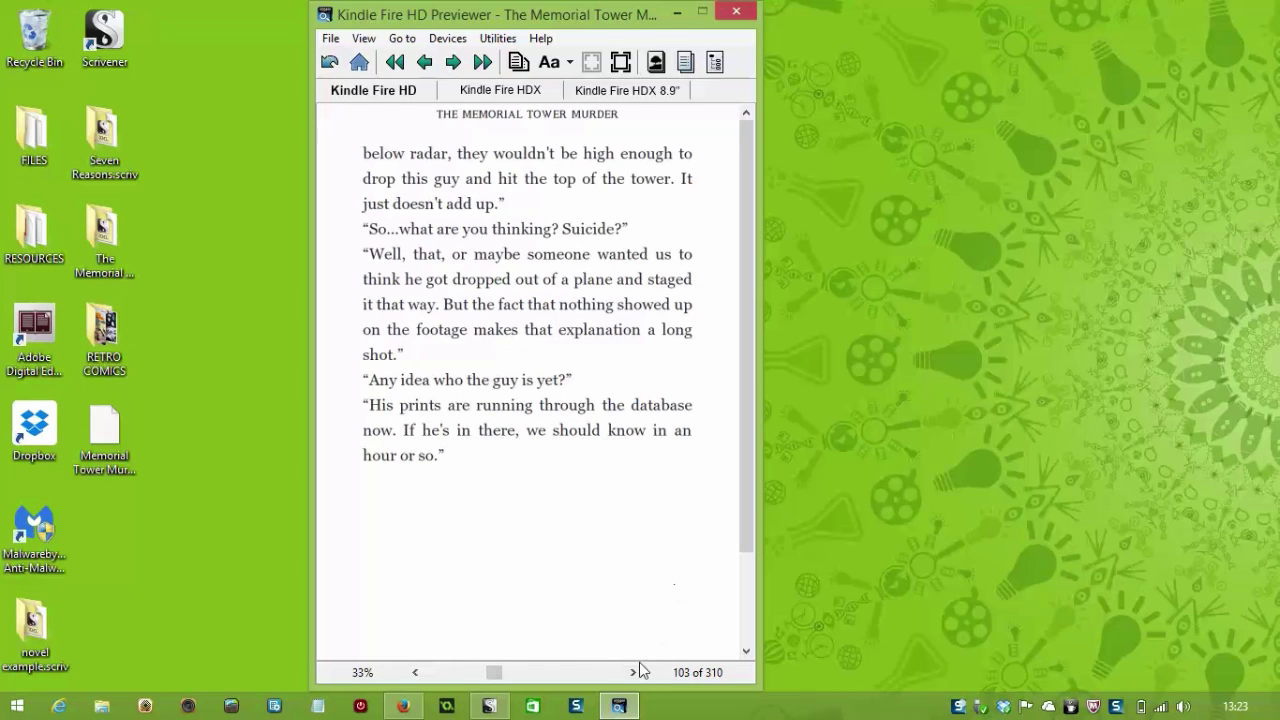
left_click(633, 673)
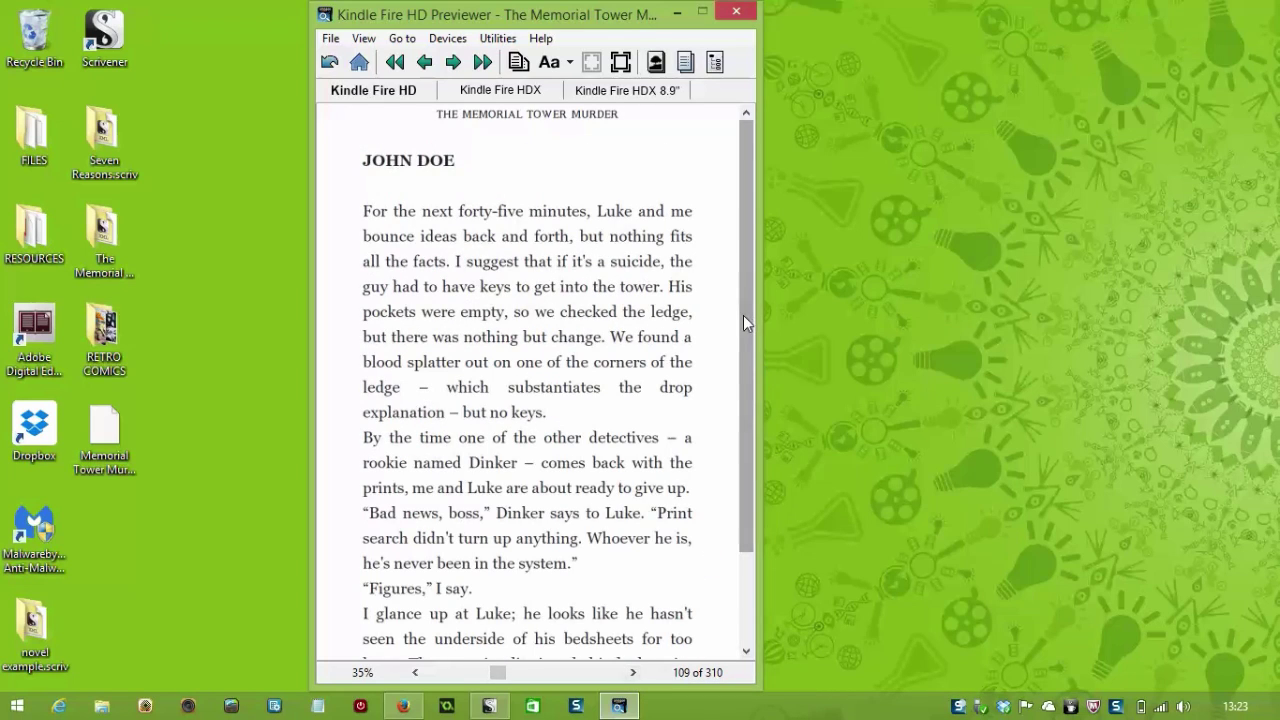
scroll(743, 315, "down", 2)
scroll(745, 320, "up", 2)
left_click(633, 673)
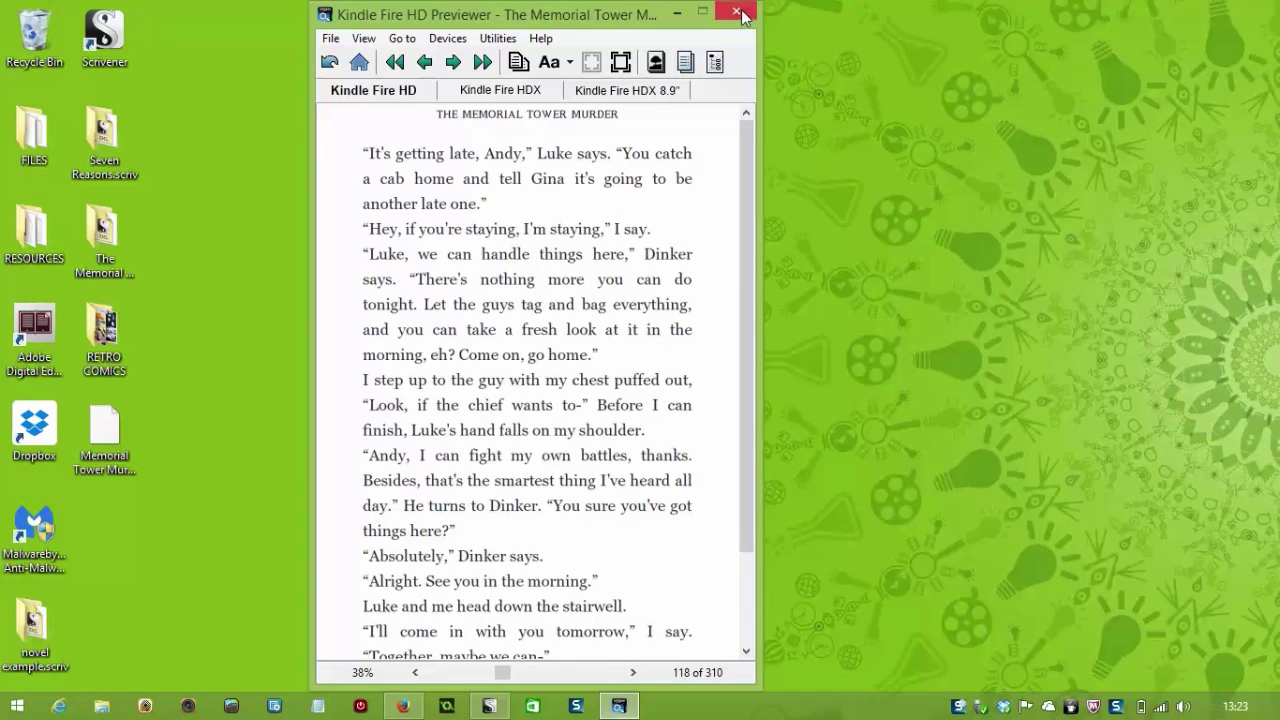
left_click(748, 20)
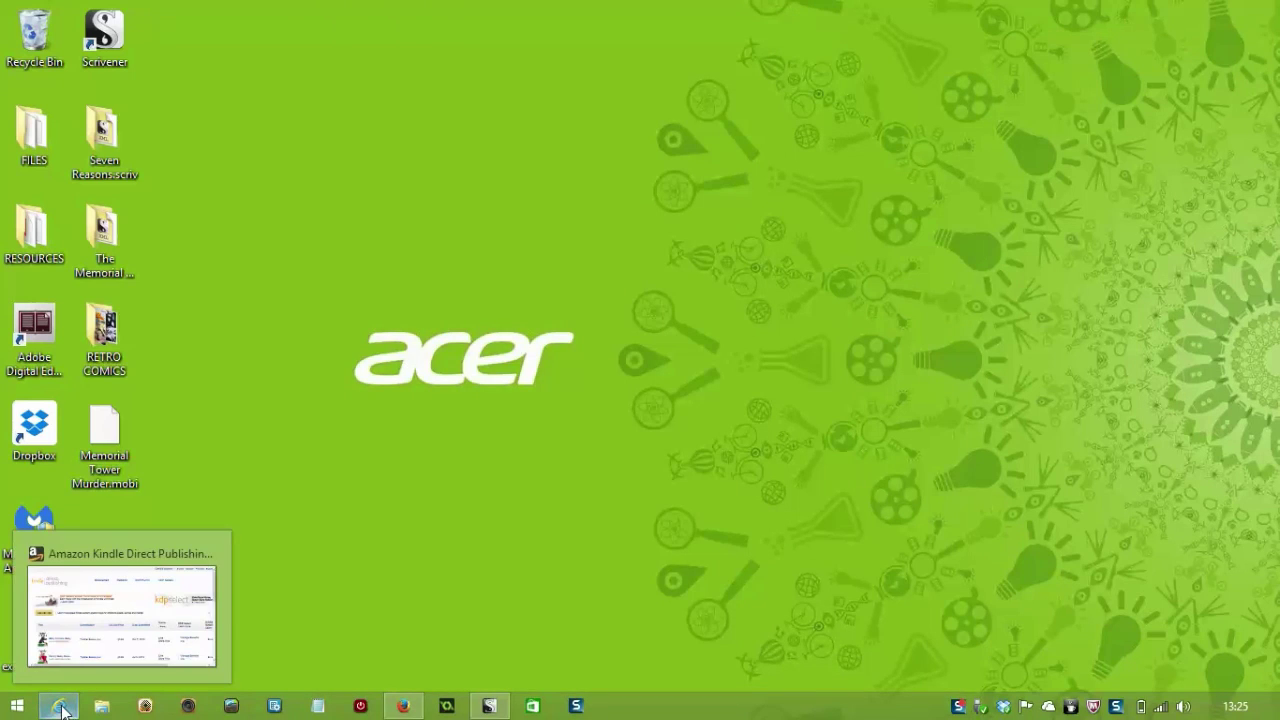
Step: Switch to the Kindle Direct Publishing bookshelf in Internet Explorer, add a new title, and name the book "The Memorial Tower Murder"
left_click(61, 709)
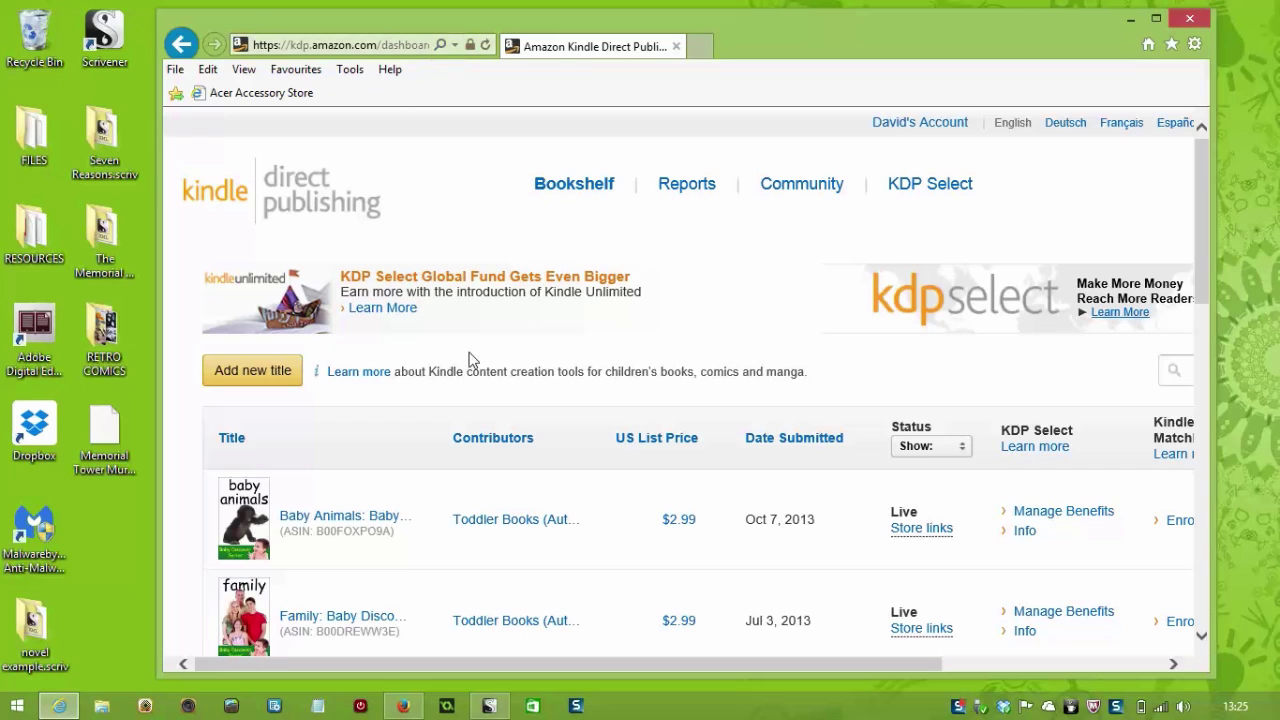
left_click(258, 377)
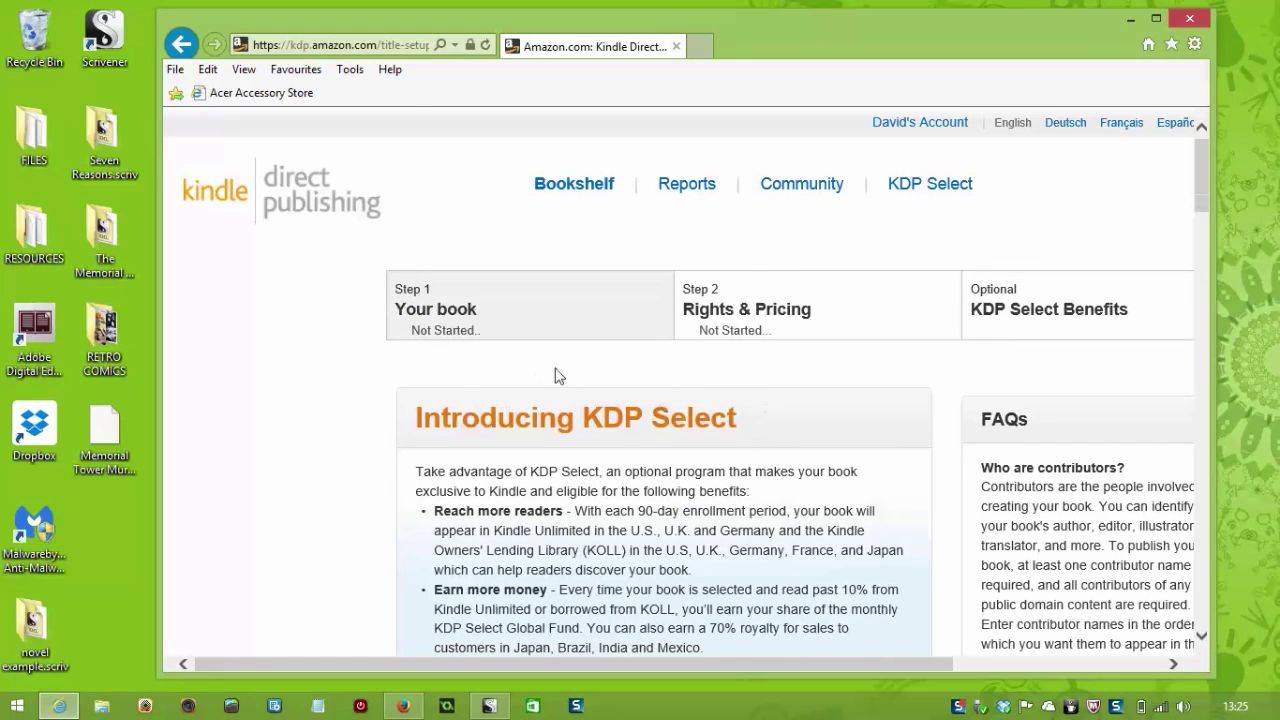
scroll(585, 420, "down", 2)
scroll(590, 422, "down", 2)
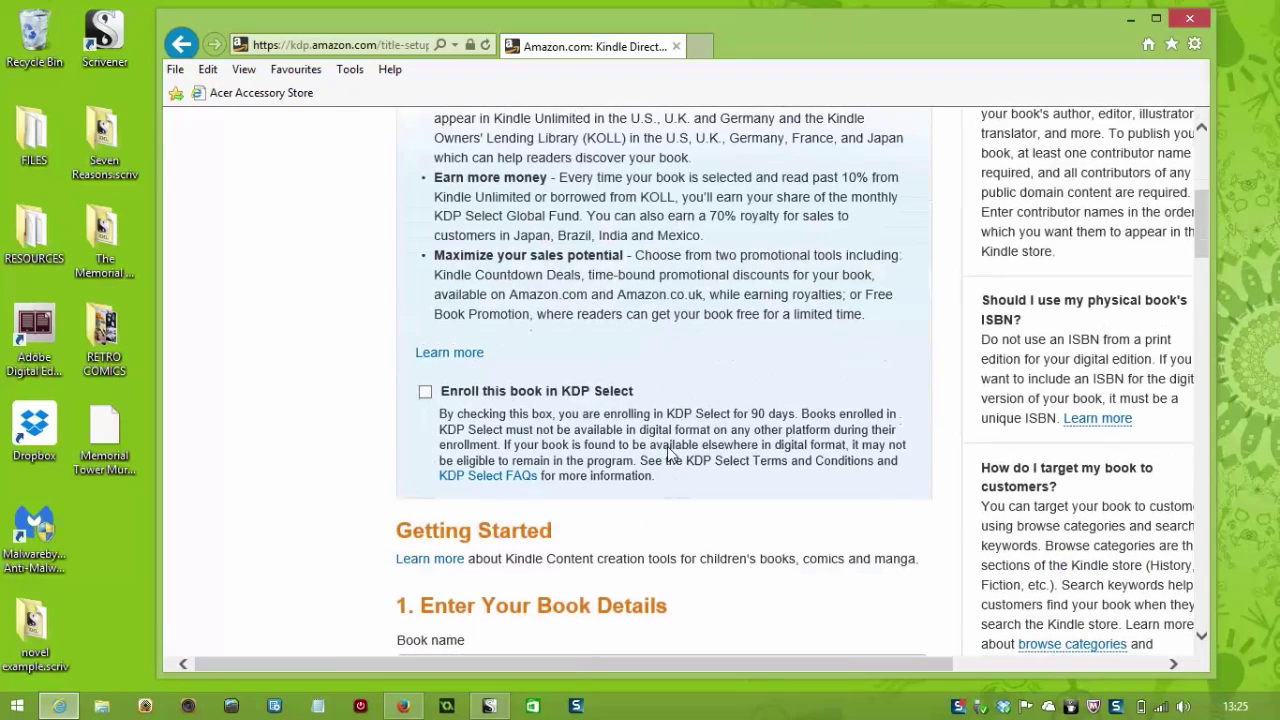
scroll(706, 375, "down", 3)
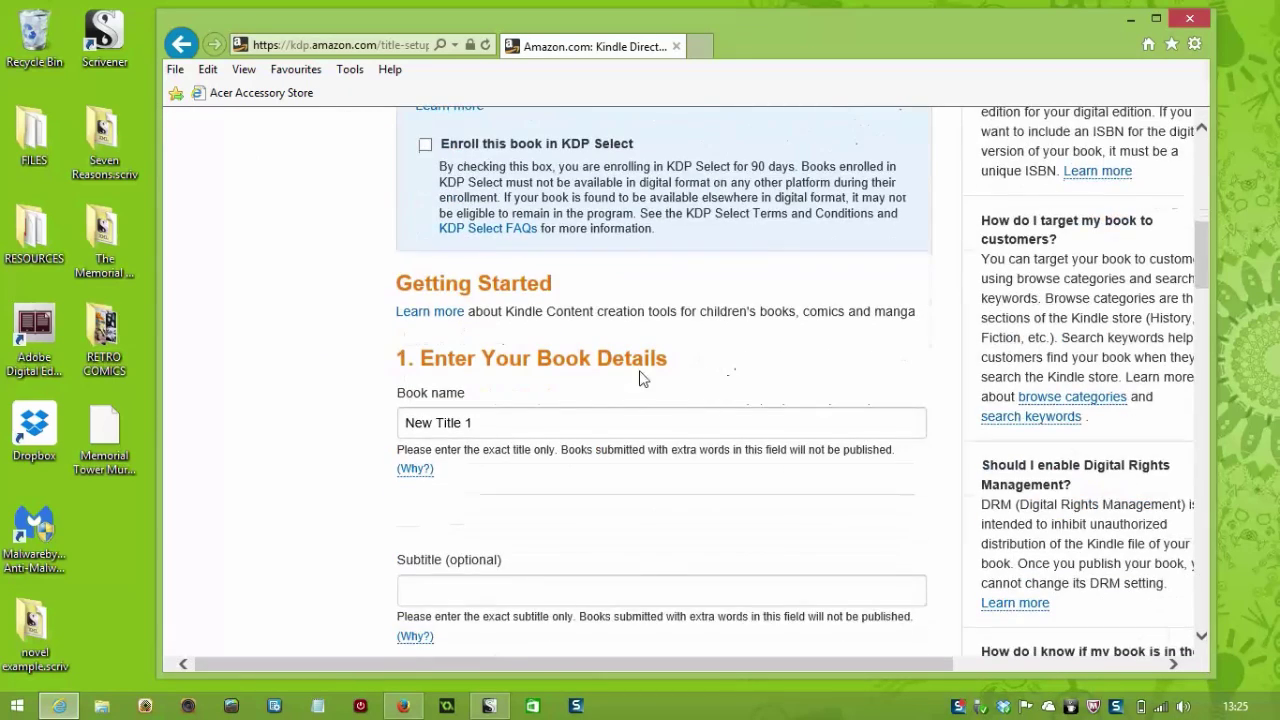
left_click(410, 418)
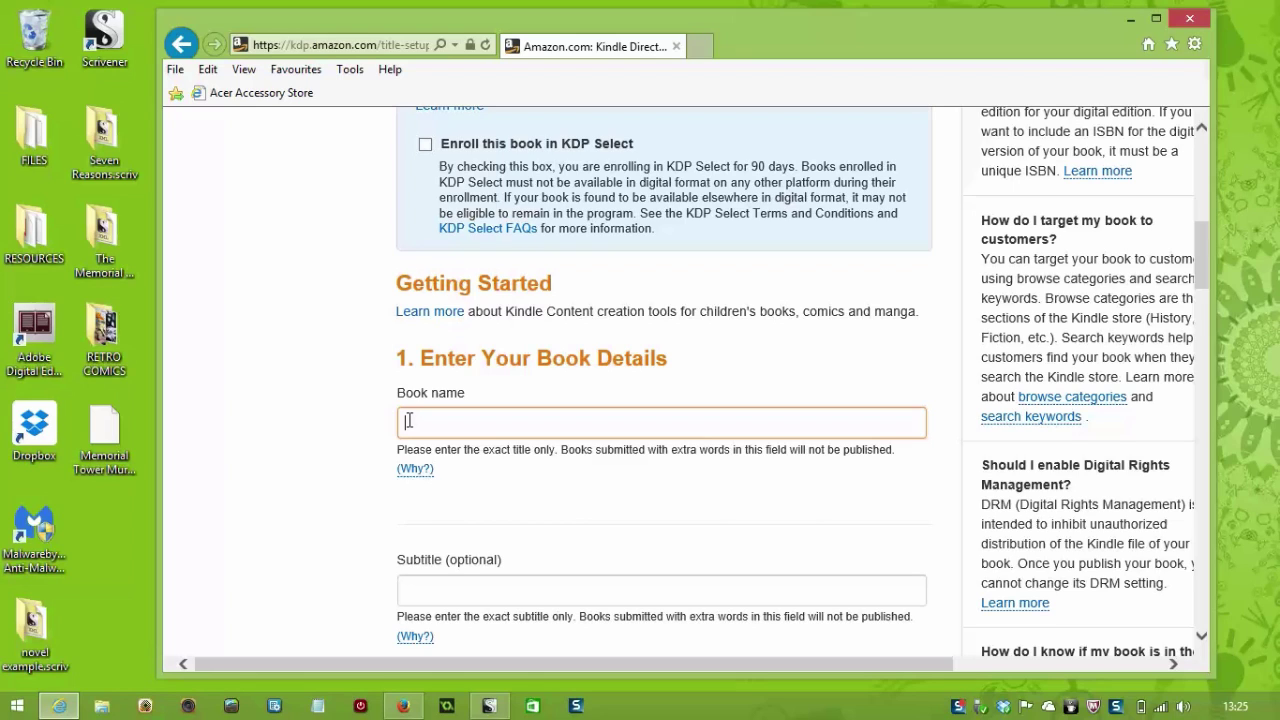
type("The Memorial Tower Murder")
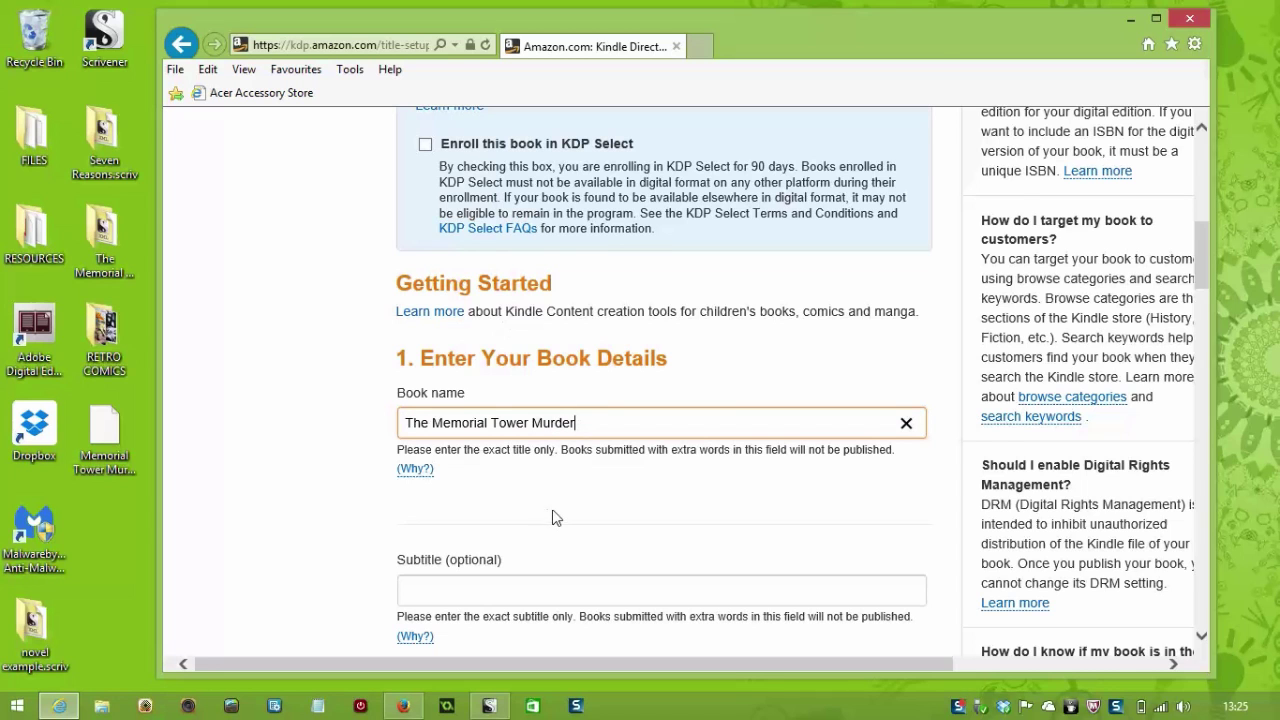
Step: Mark the book as part of a series, with the series title "Boy Detective" and volume 3
scroll(556, 517, "down", 2)
left_click(487, 425)
scroll(457, 440, "down", 2)
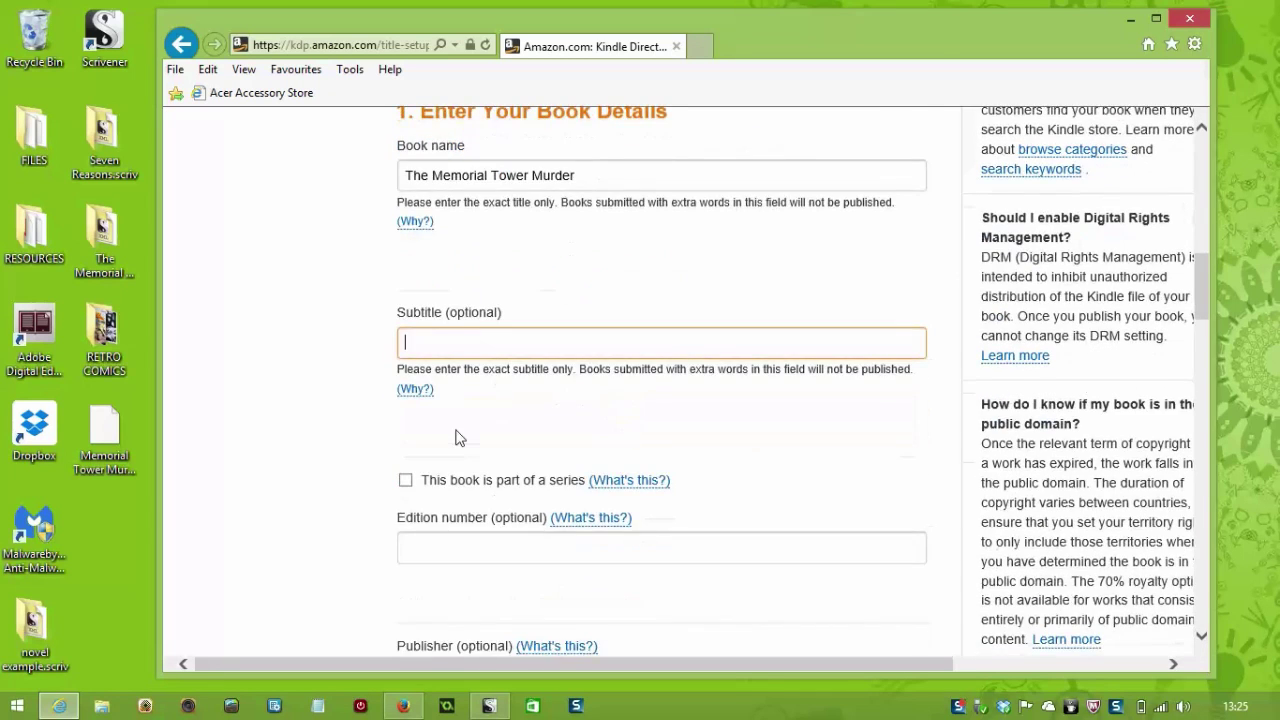
left_click(405, 398)
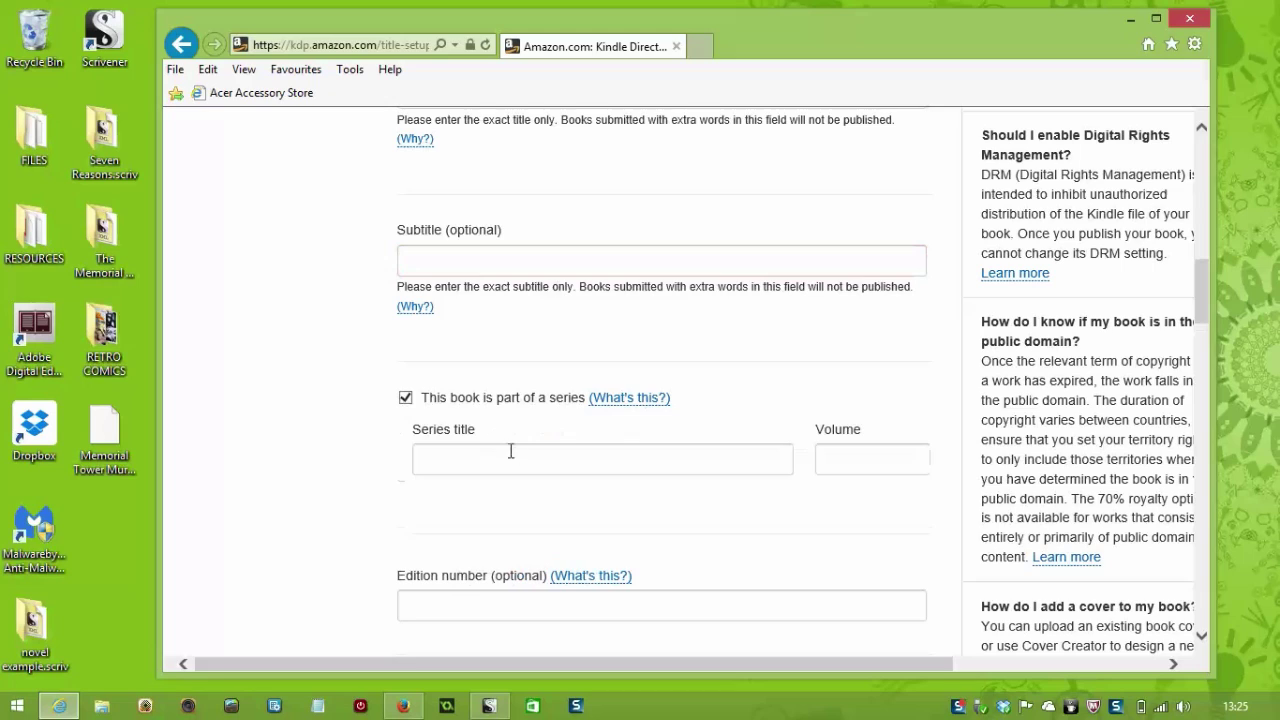
left_click(488, 458)
type("Boy Detec")
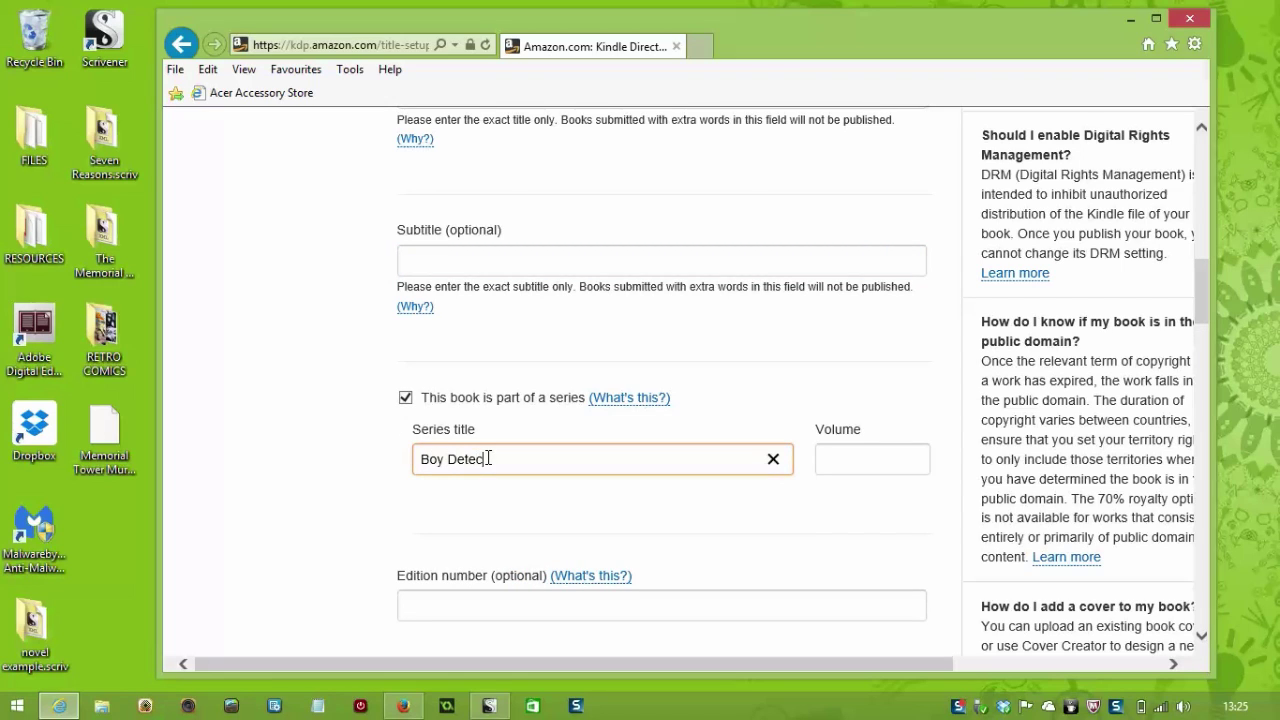
type("tive")
left_click(856, 466)
type("3")
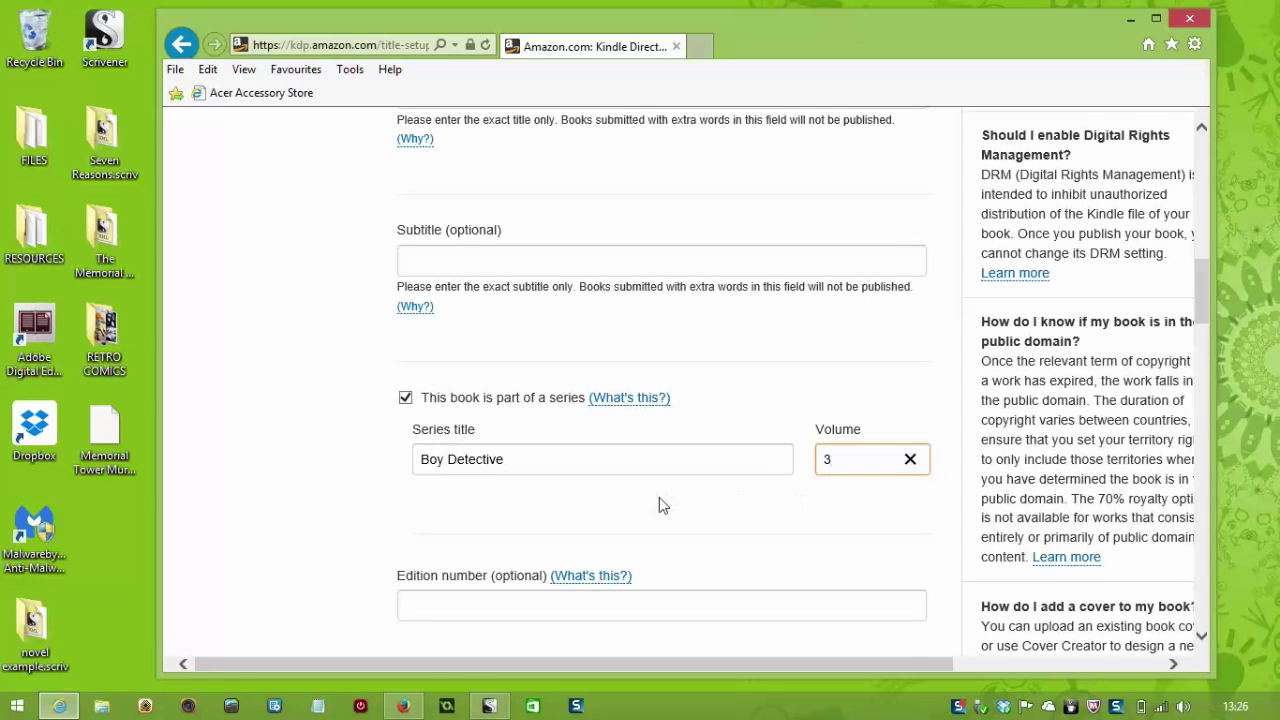
Step: Paste the prepared blurb beginning "A mysterious body is discovered dangling" as the book's description and read through it
scroll(659, 504, "down", 3)
left_click(652, 403)
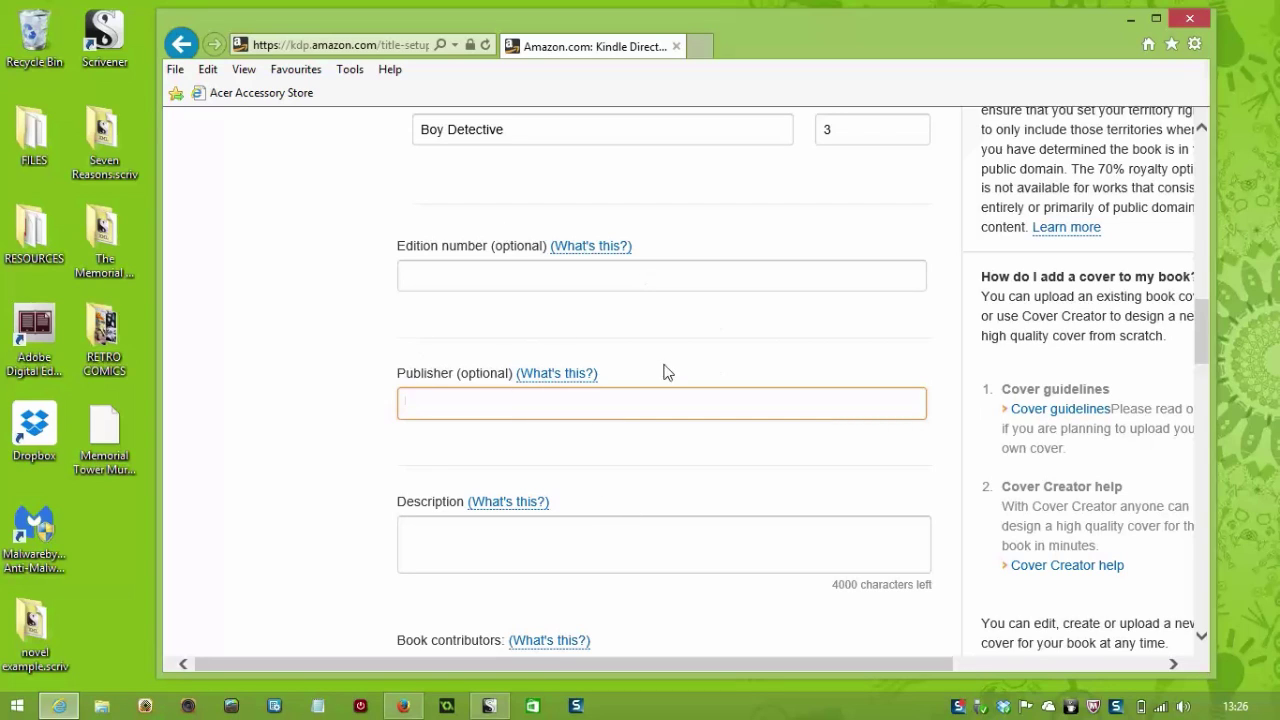
scroll(600, 448, "down", 2)
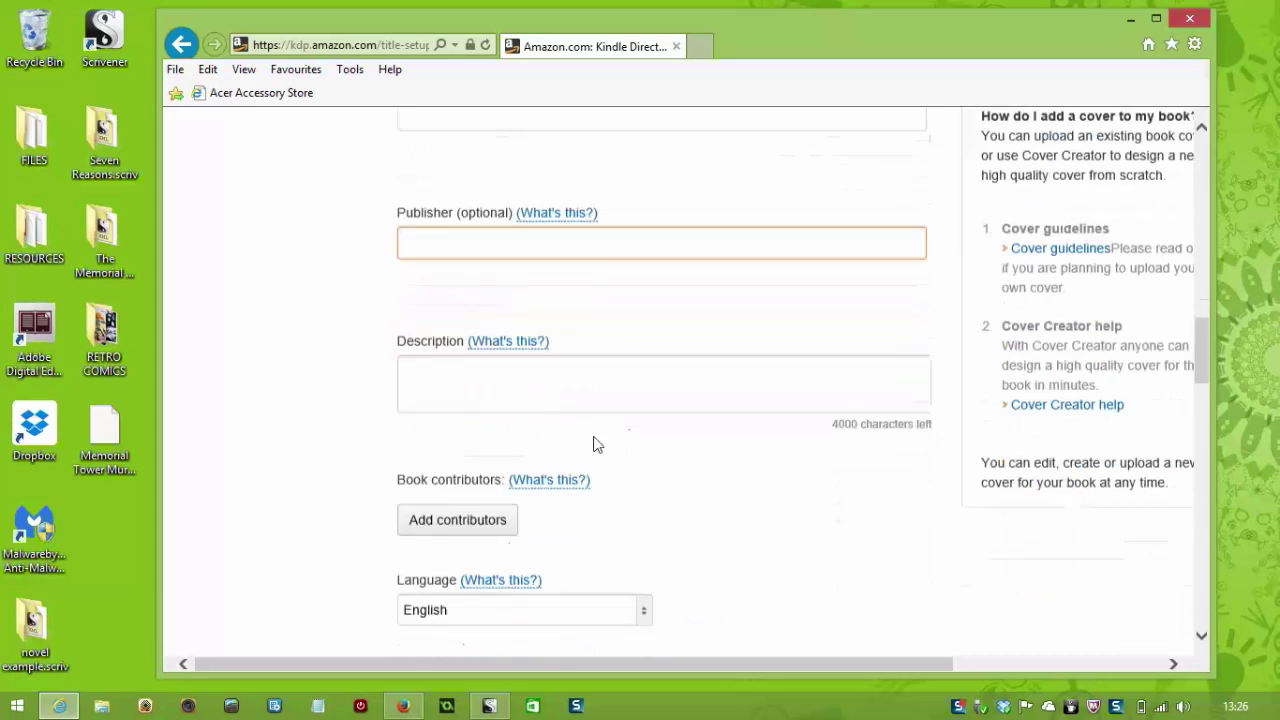
left_click(548, 393)
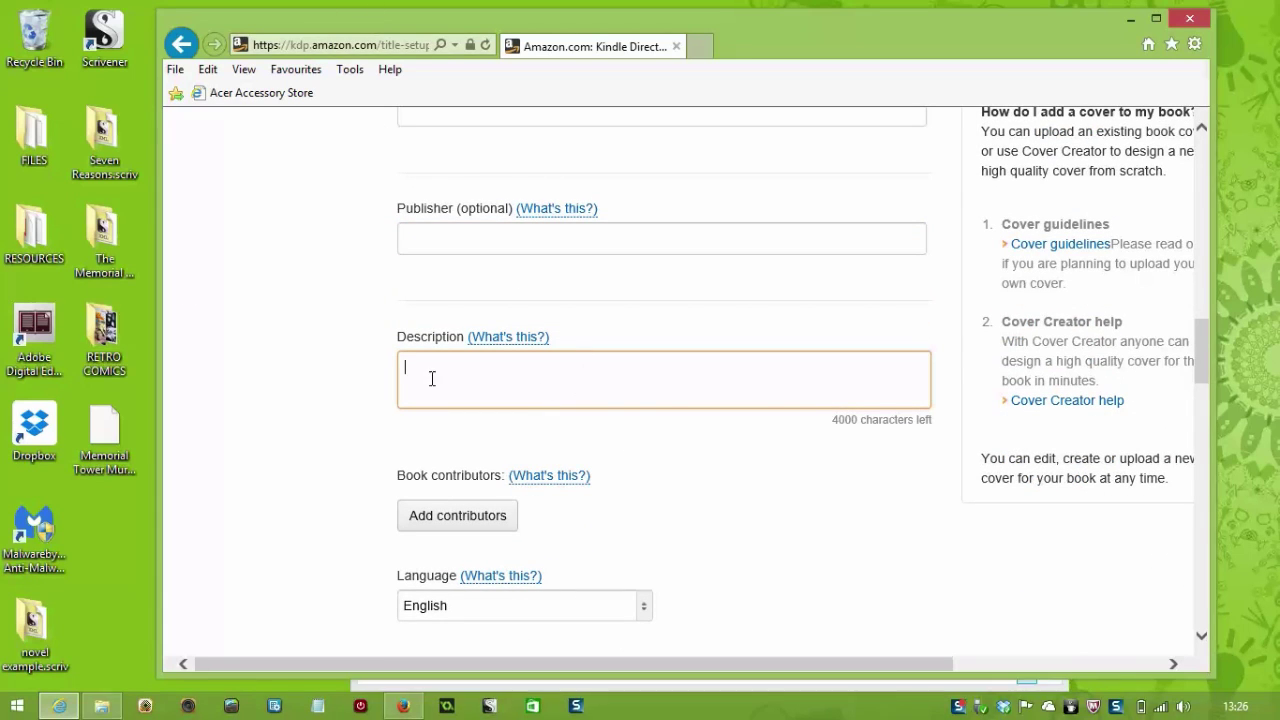
key("ctrl+v")
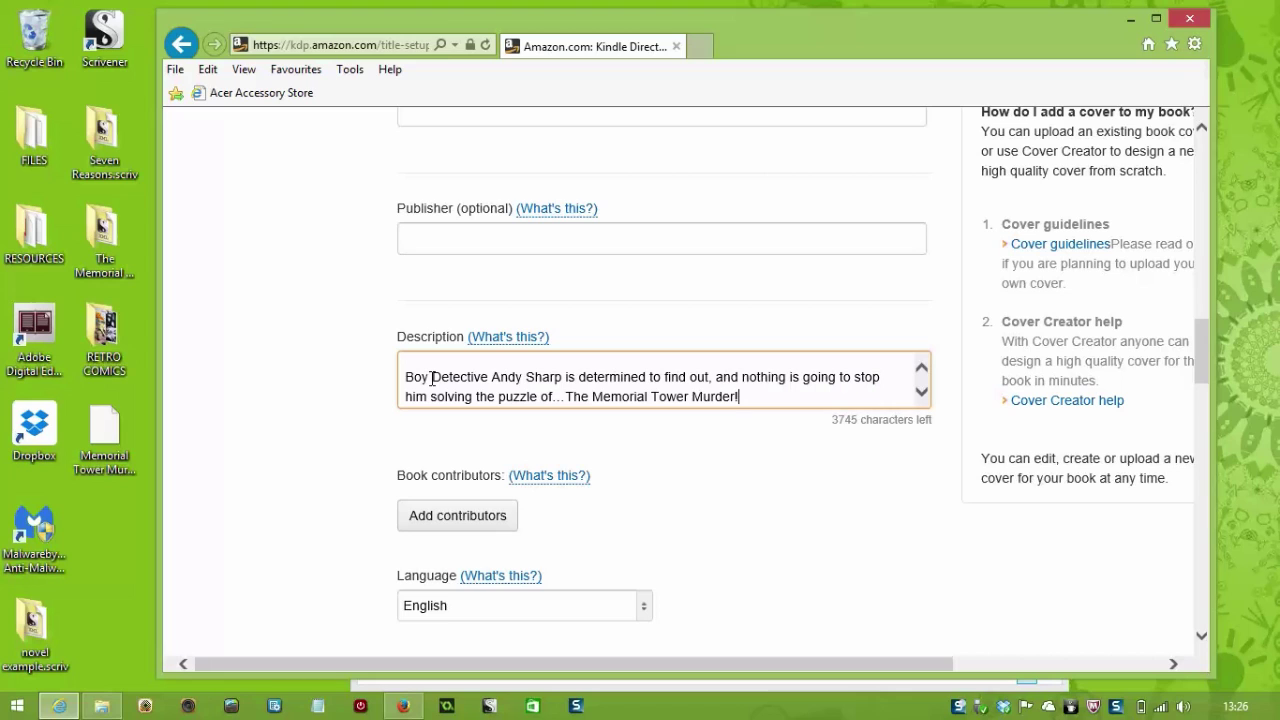
left_click(923, 369)
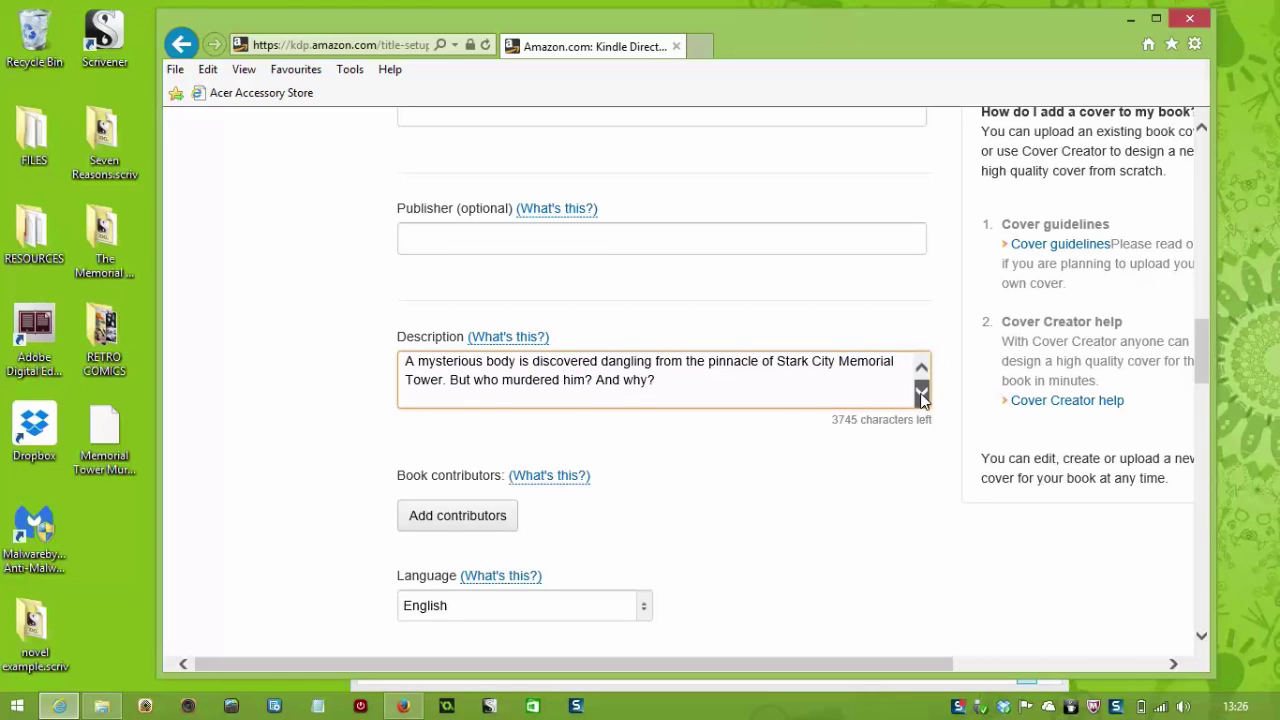
left_click(922, 393)
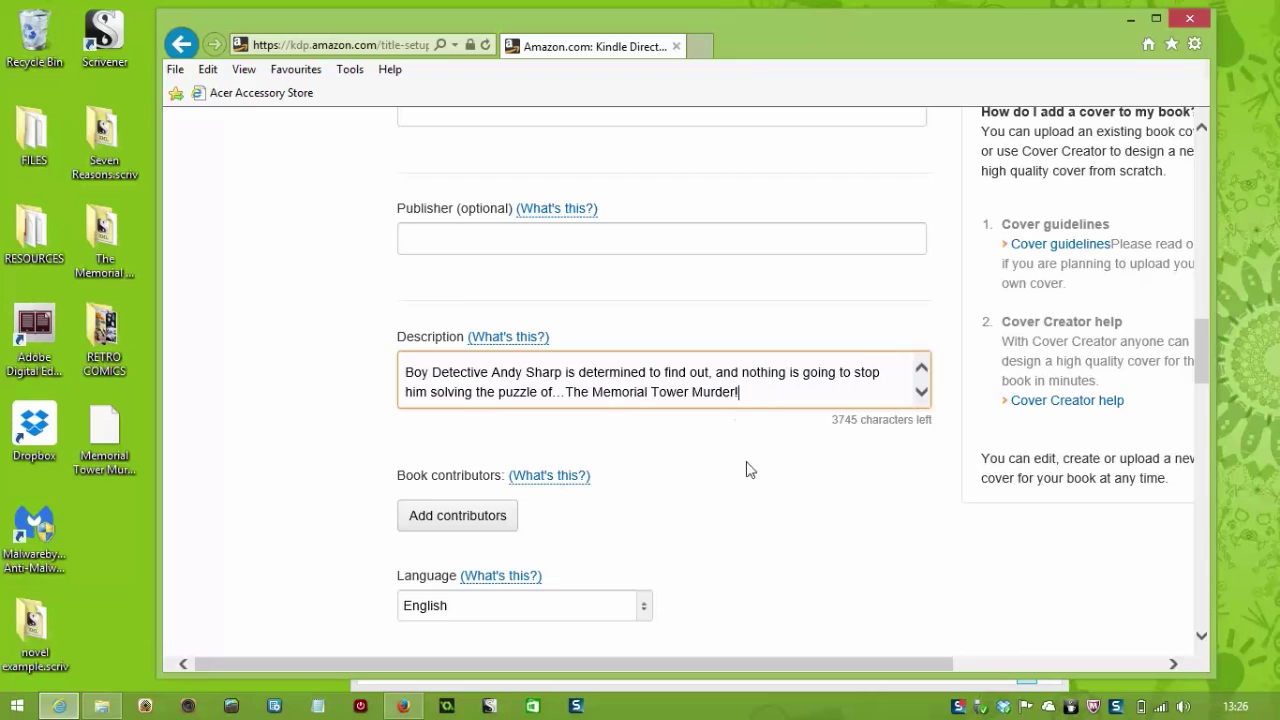
Step: Add a book contributor with the author's first and last name and the title Author, and save it
scroll(734, 526, "down", 3)
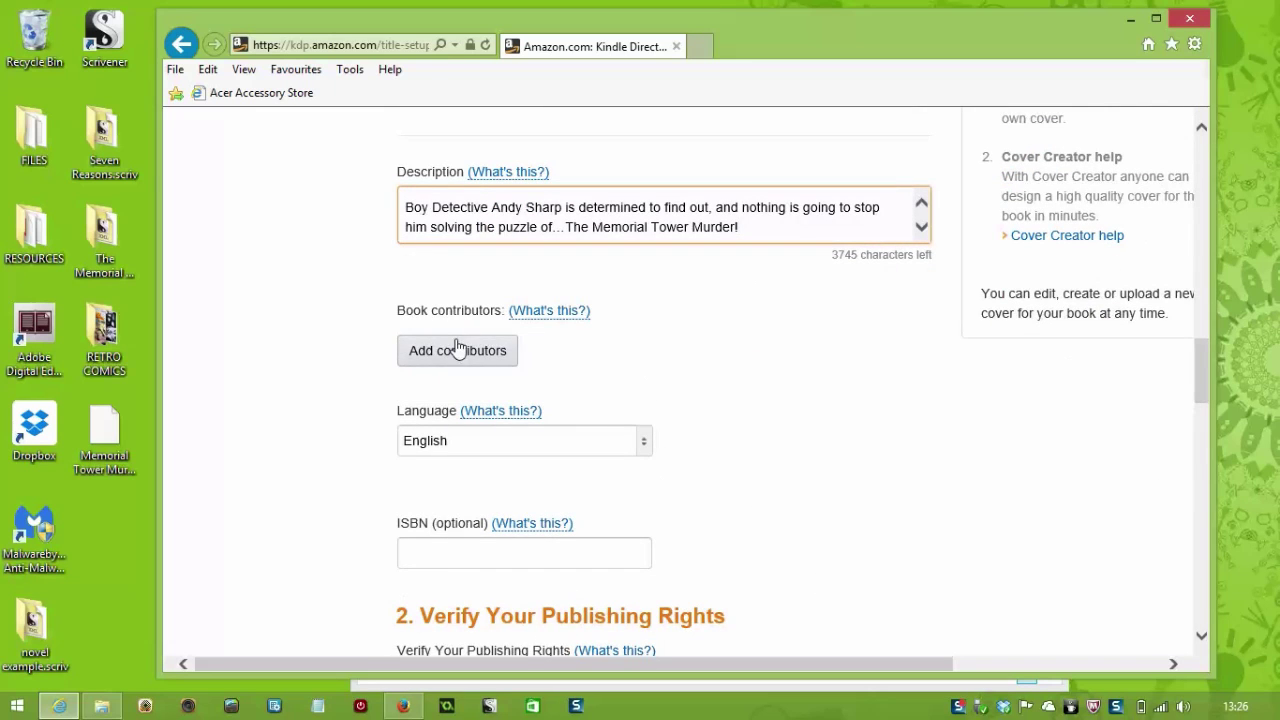
left_click(460, 347)
left_click(375, 357)
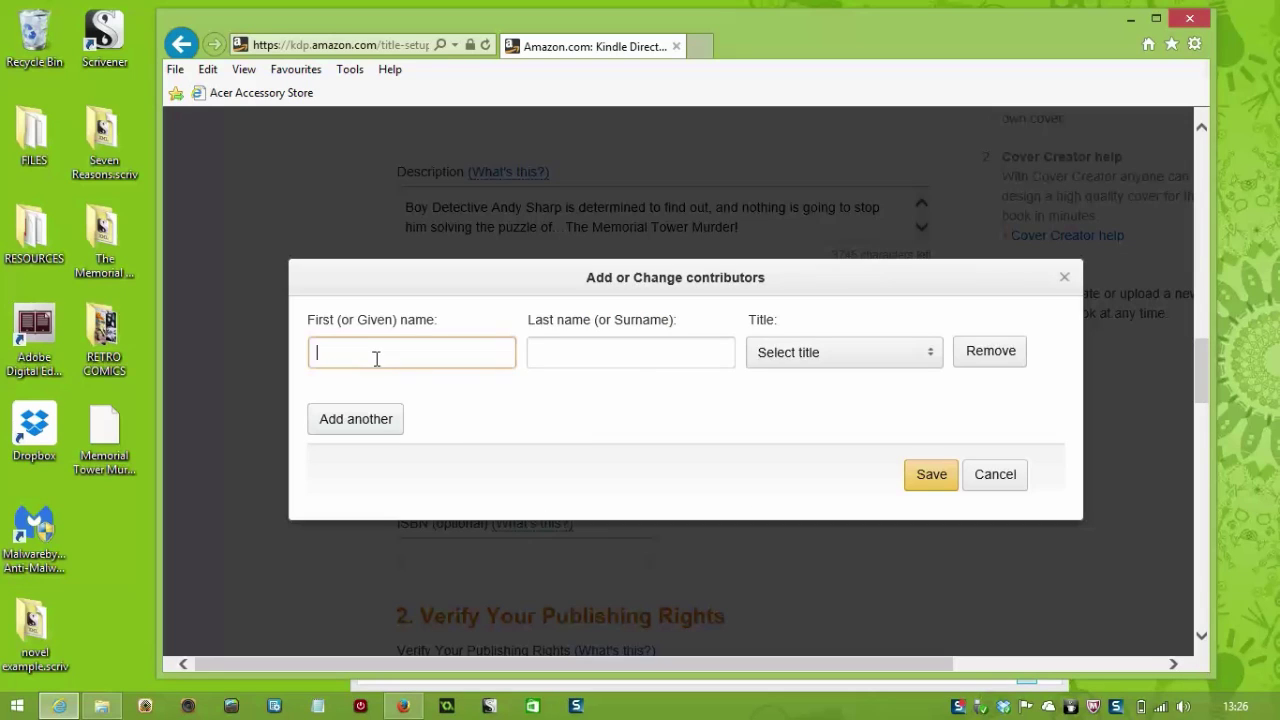
type("Jay")
left_click(602, 364)
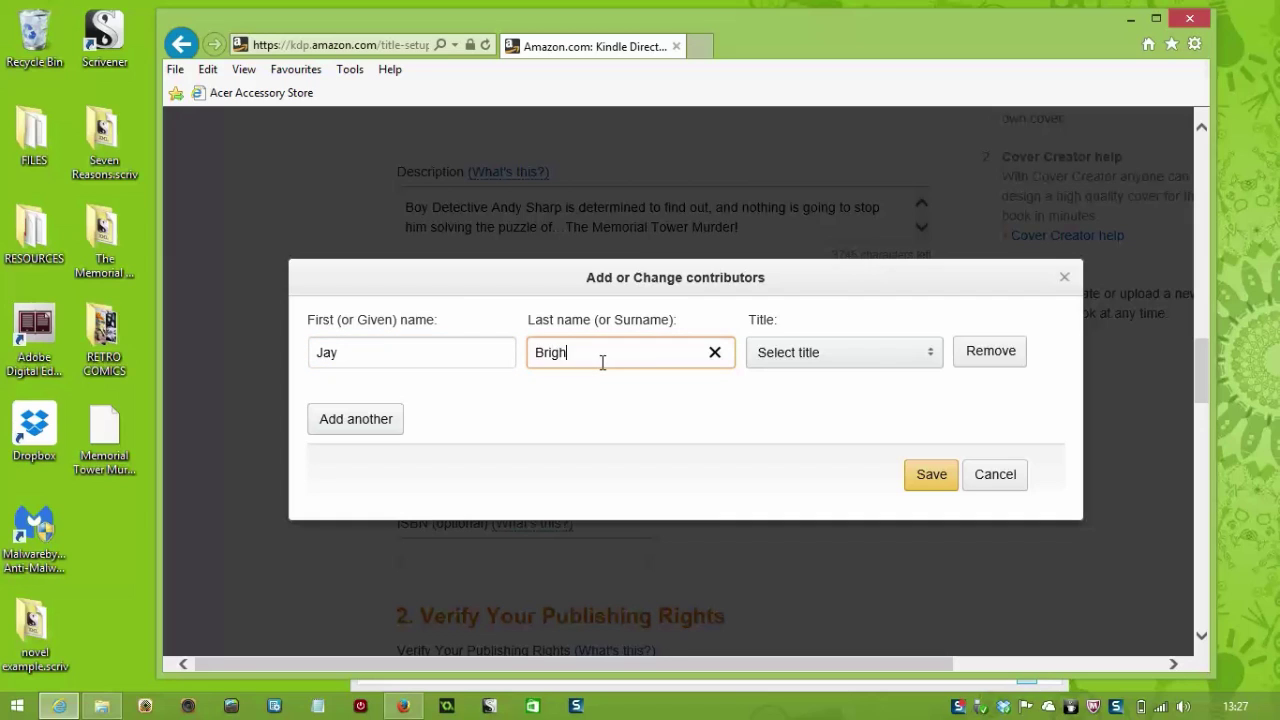
left_click(840, 360)
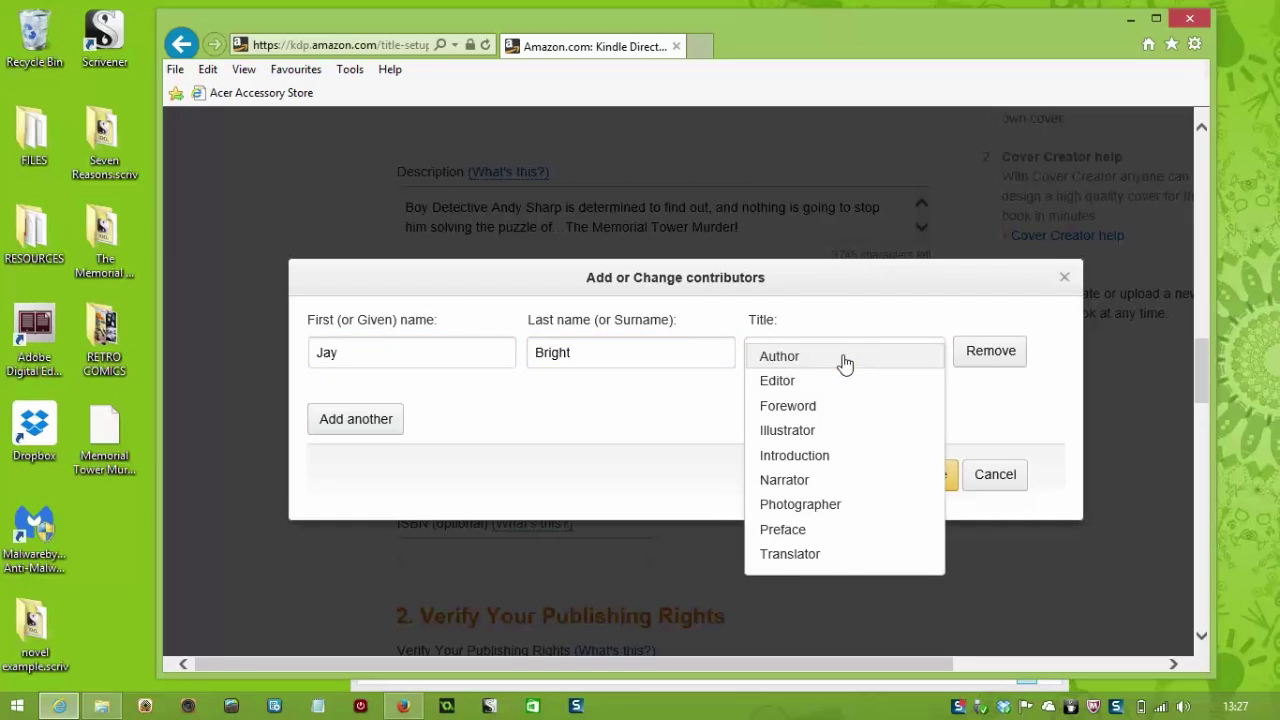
left_click(815, 362)
left_click(929, 474)
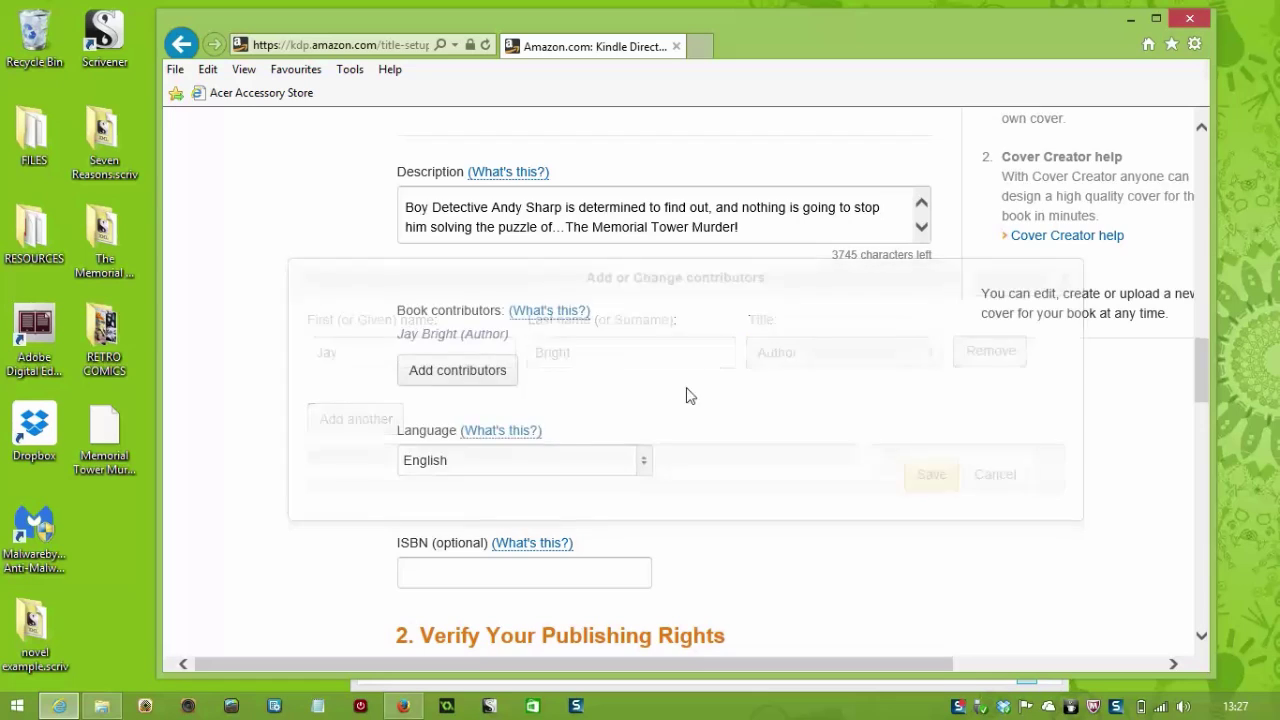
Step: Declare that the book is not a public domain work and that the necessary publishing rights are held
scroll(716, 463, "down", 3)
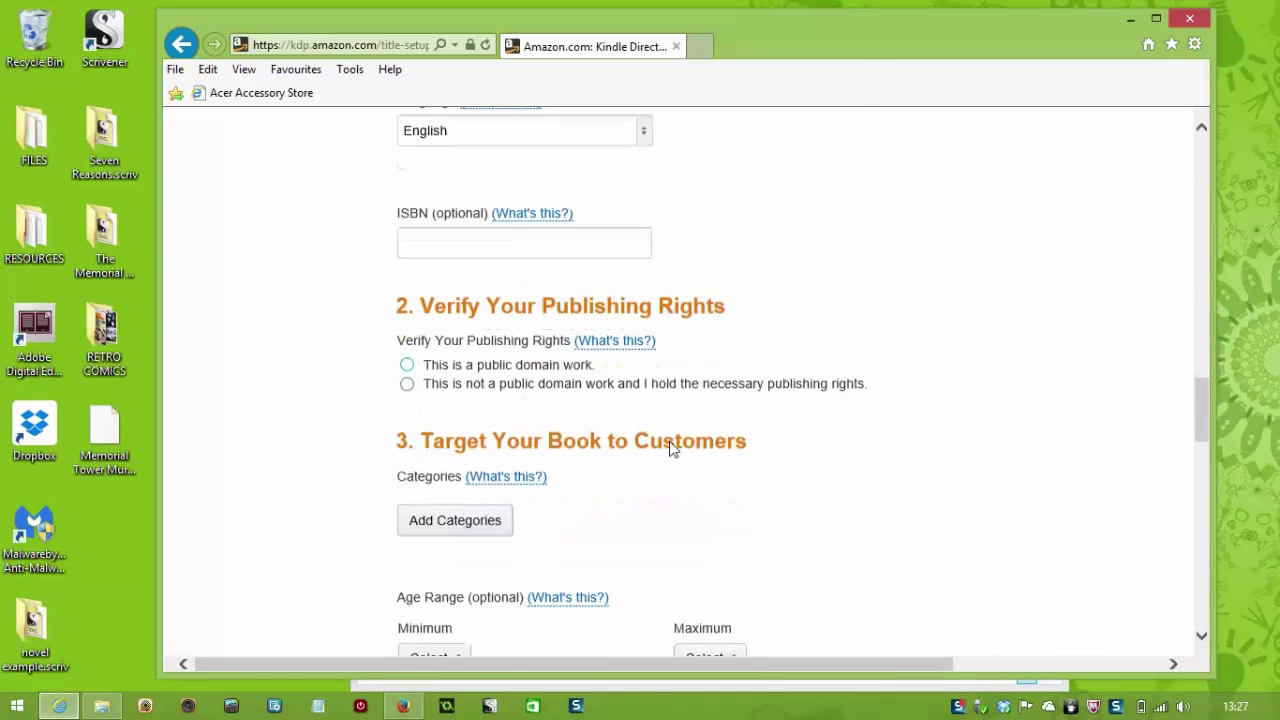
scroll(857, 446, "down", 2)
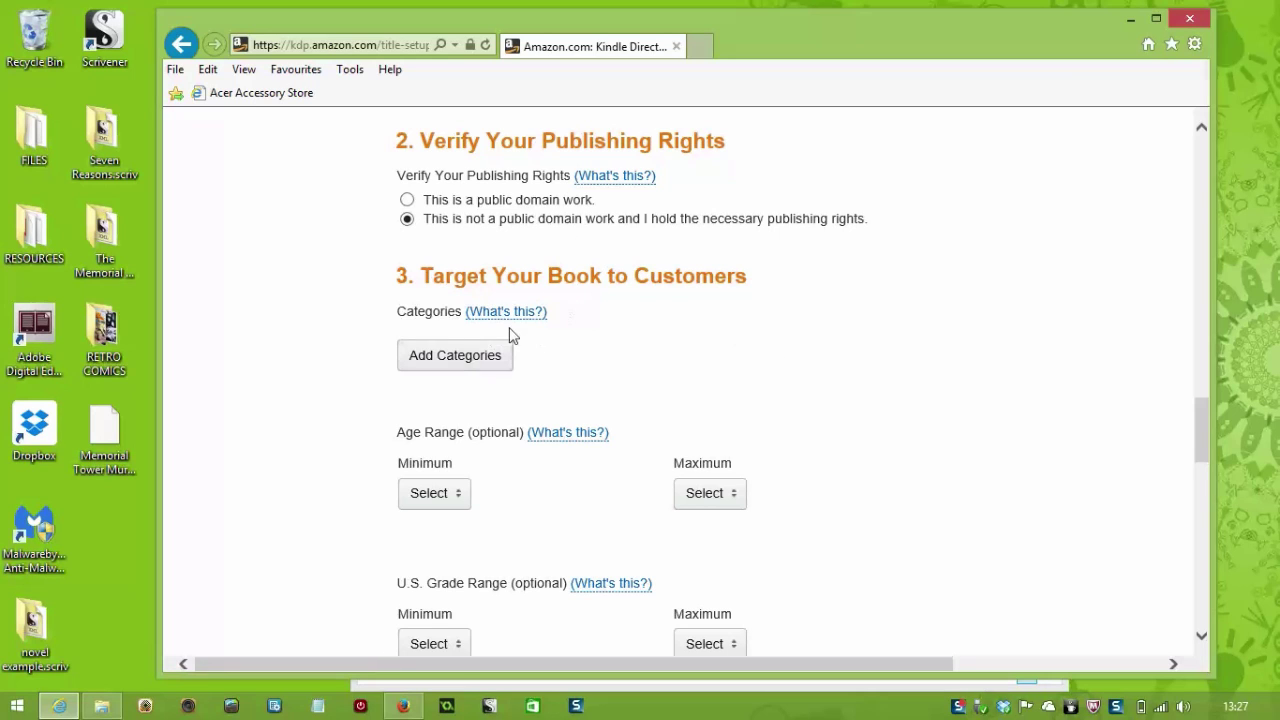
Step: Add the category Juvenile Fiction > Mysteries & Detective Stories to the book and save the category selection
left_click(462, 356)
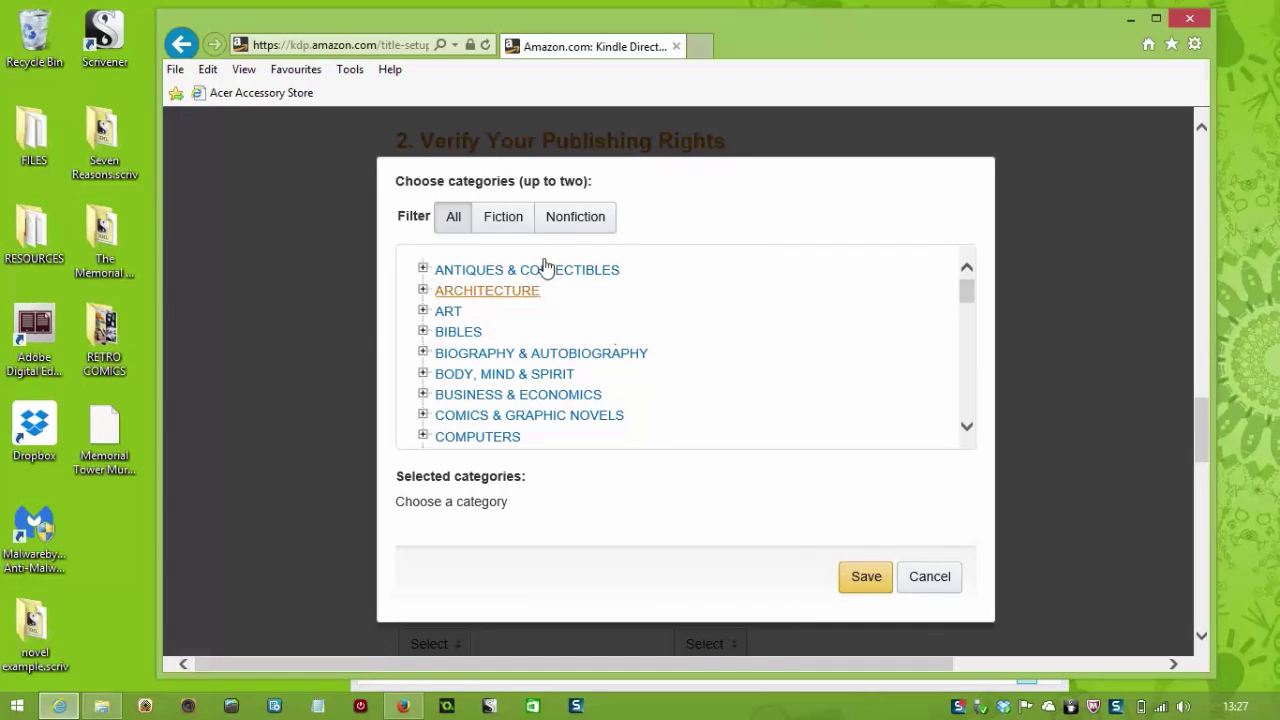
left_click(513, 224)
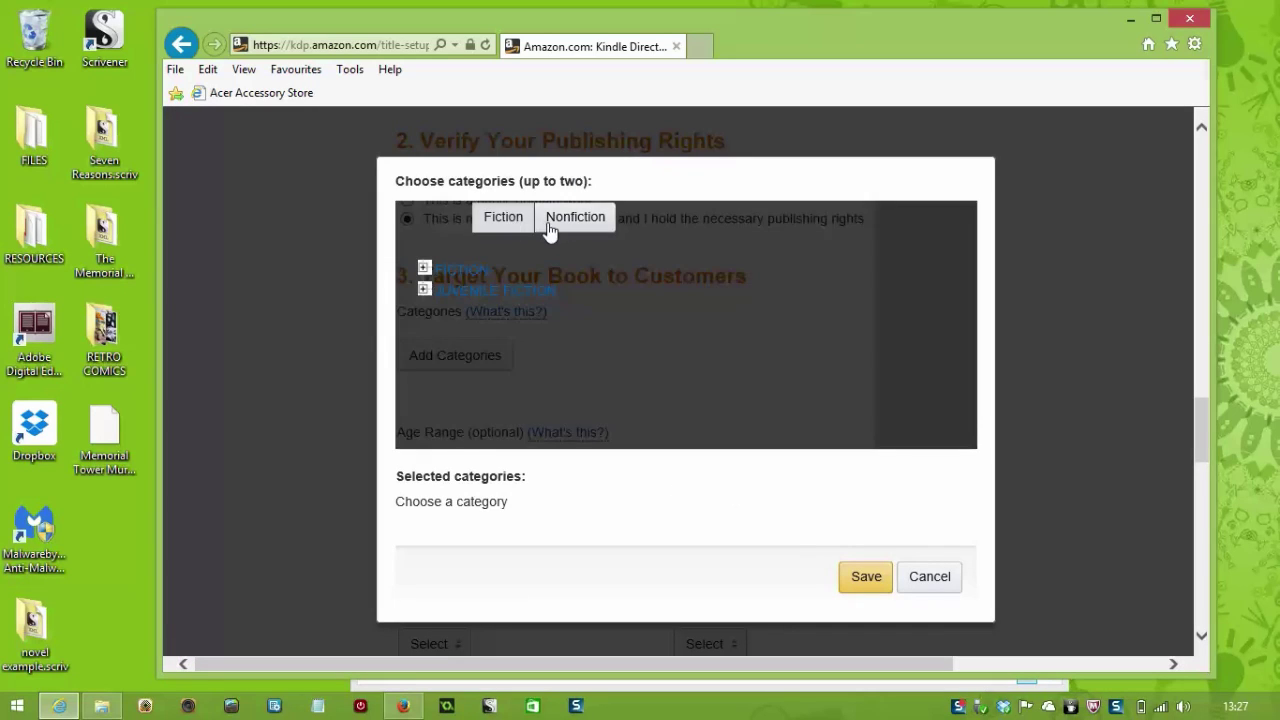
left_click(472, 294)
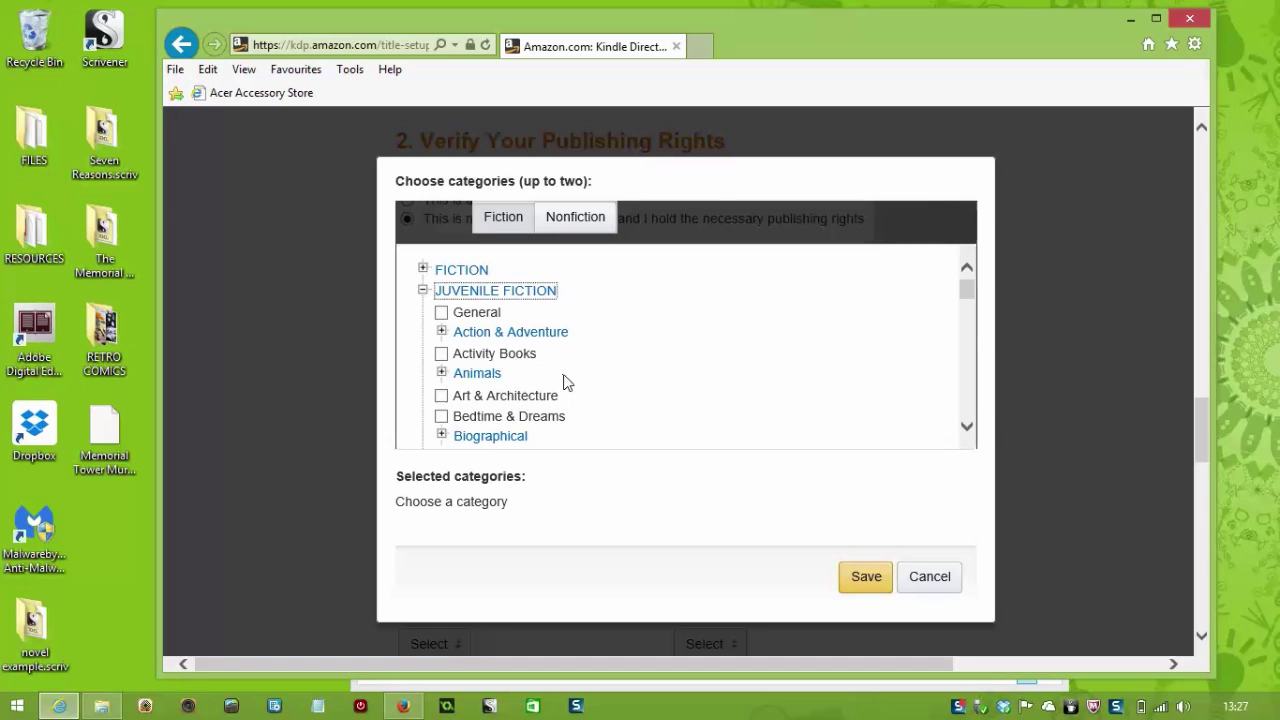
scroll(565, 382, "down", 4)
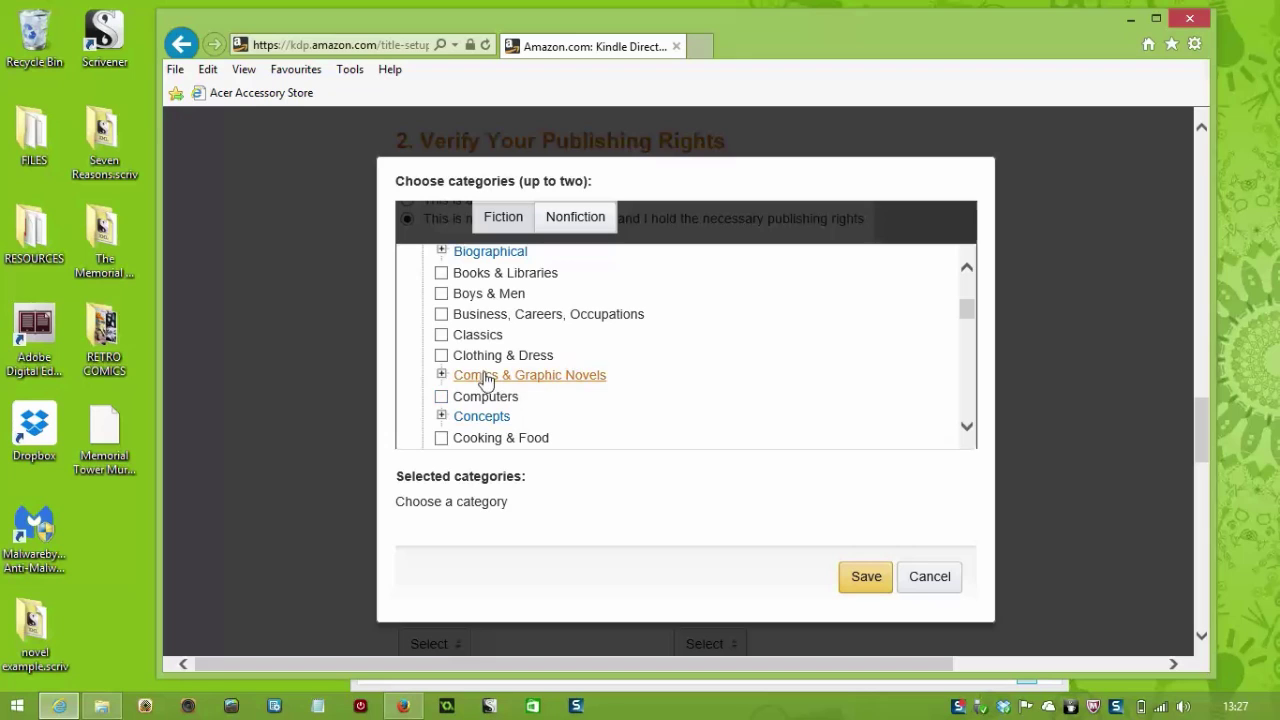
scroll(551, 390, "down", 3)
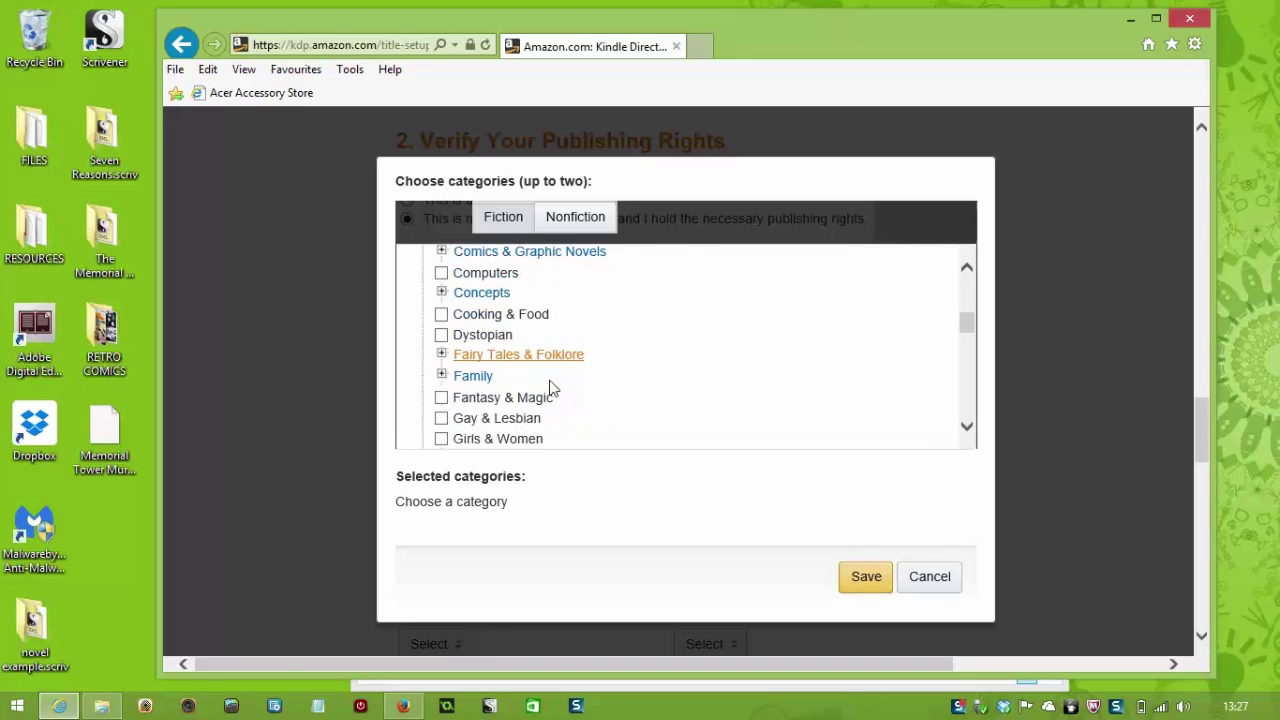
scroll(551, 390, "down", 4)
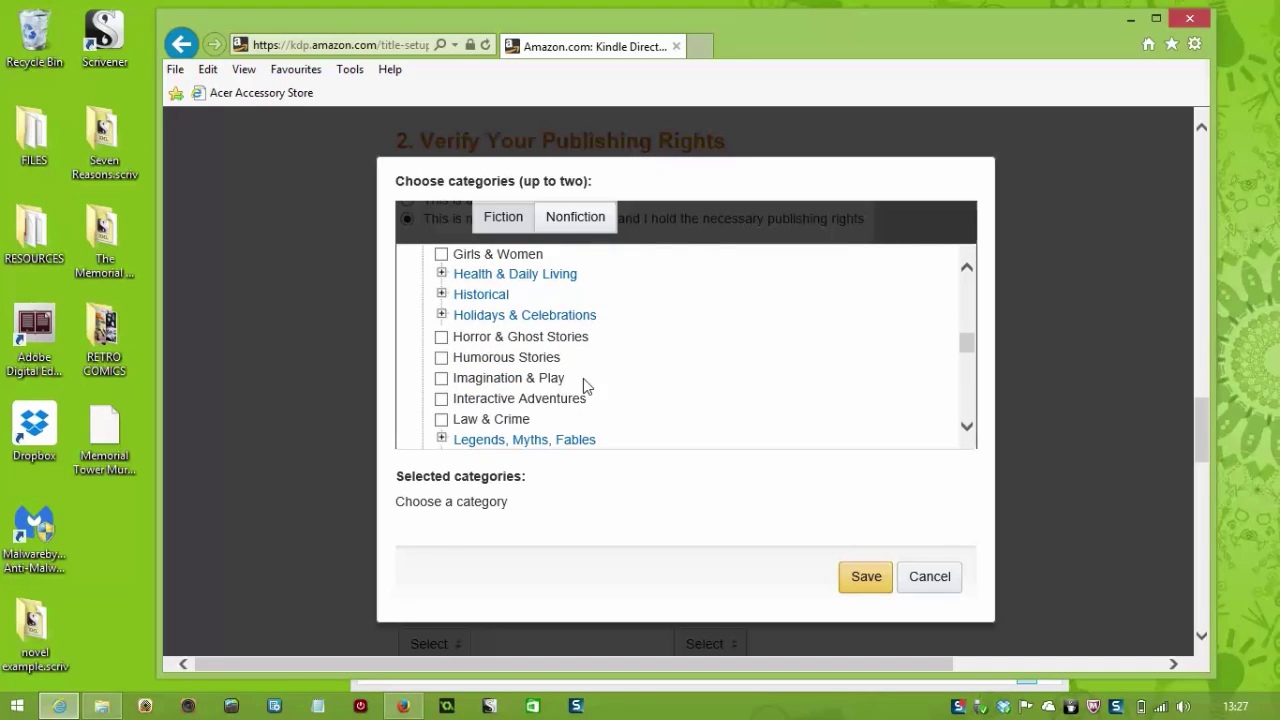
scroll(575, 382, "down", 5)
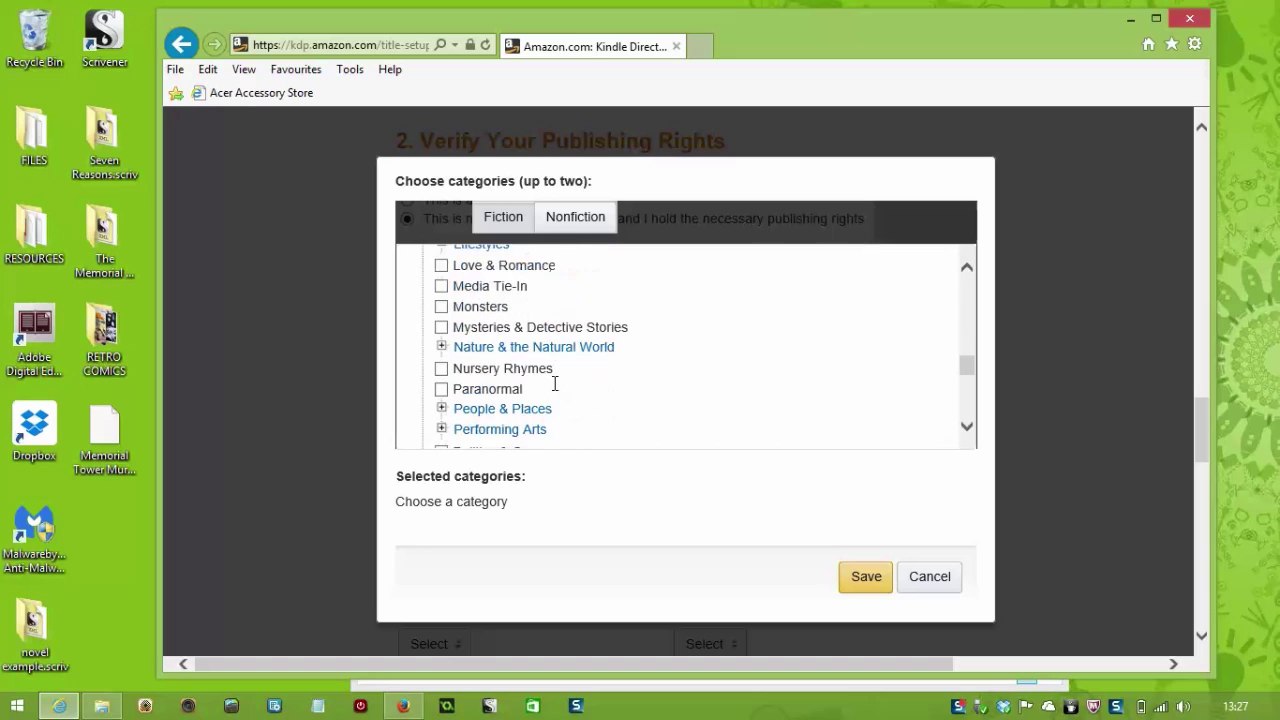
scroll(554, 383, "down", 1)
left_click(441, 296)
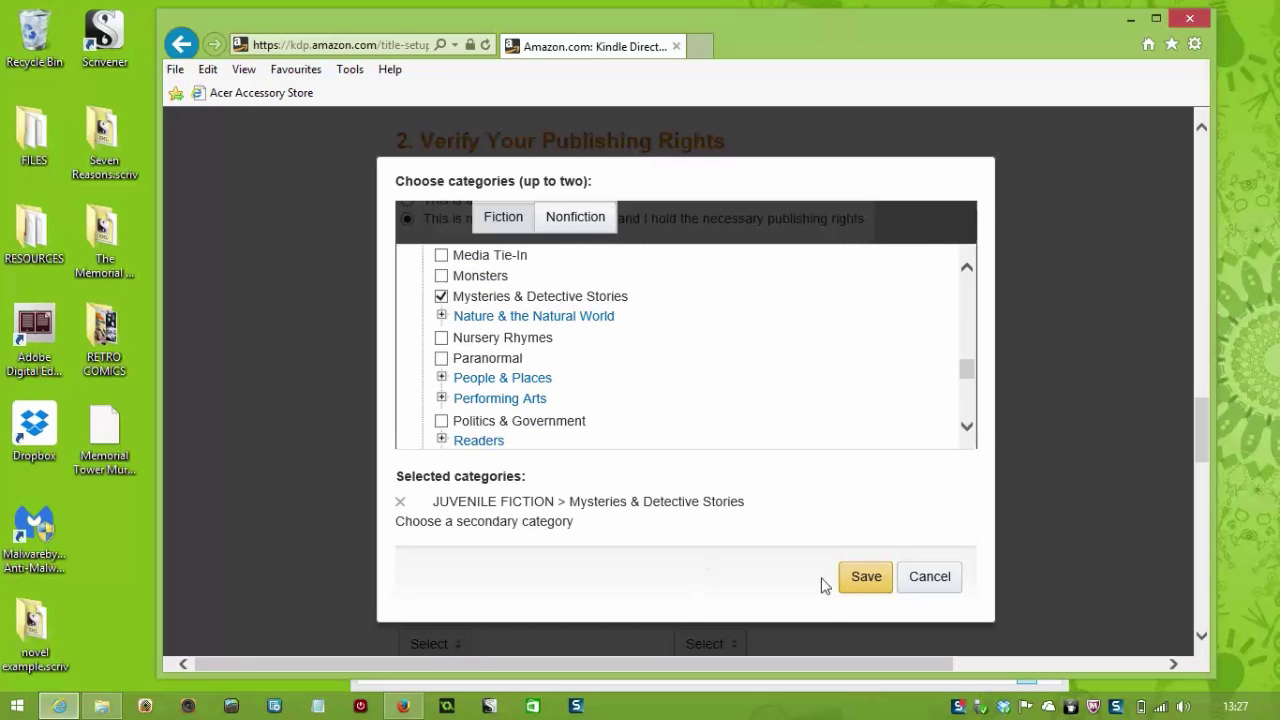
left_click(860, 580)
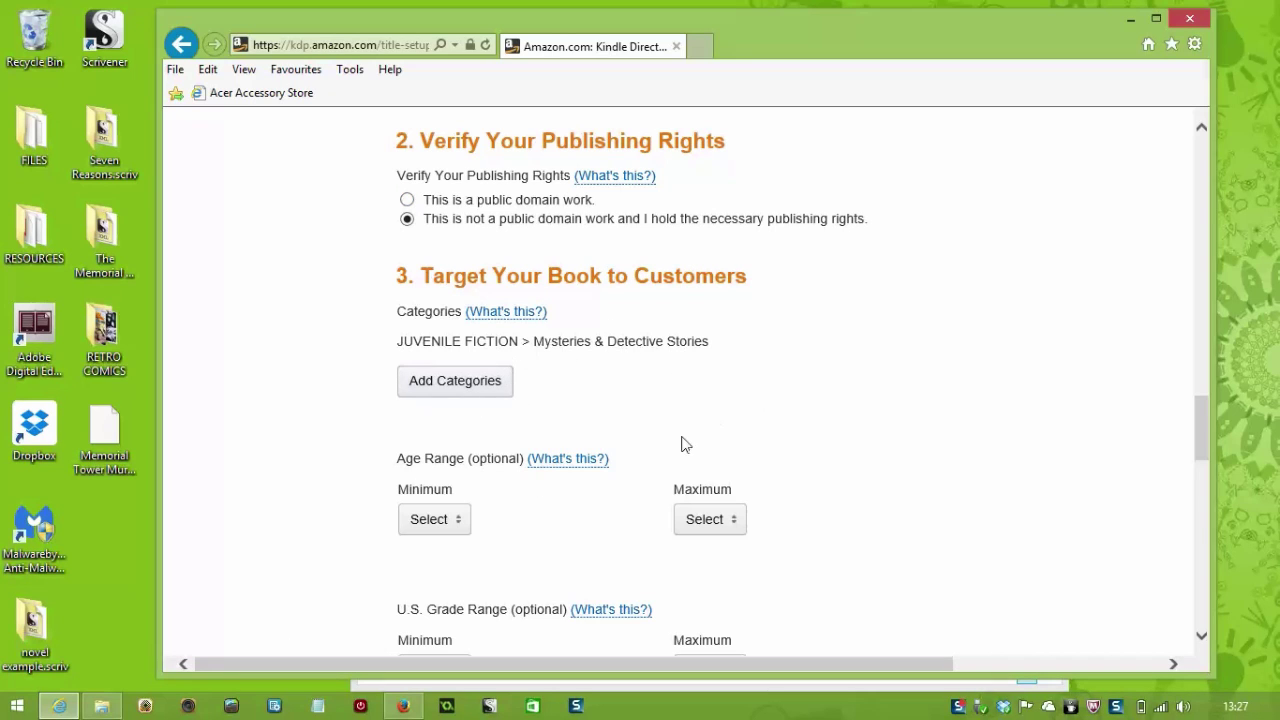
Step: Set the book's age range to a minimum of 8 and a maximum of 14
scroll(700, 424, "down", 1)
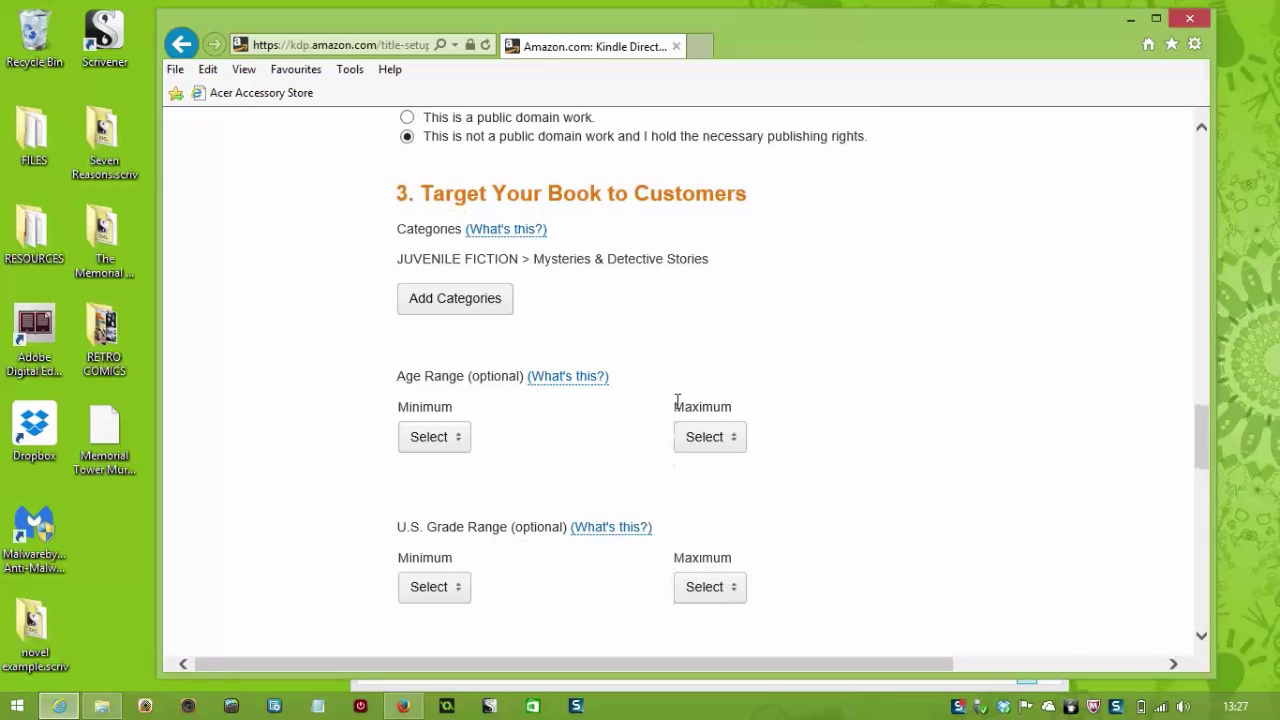
left_click(441, 451)
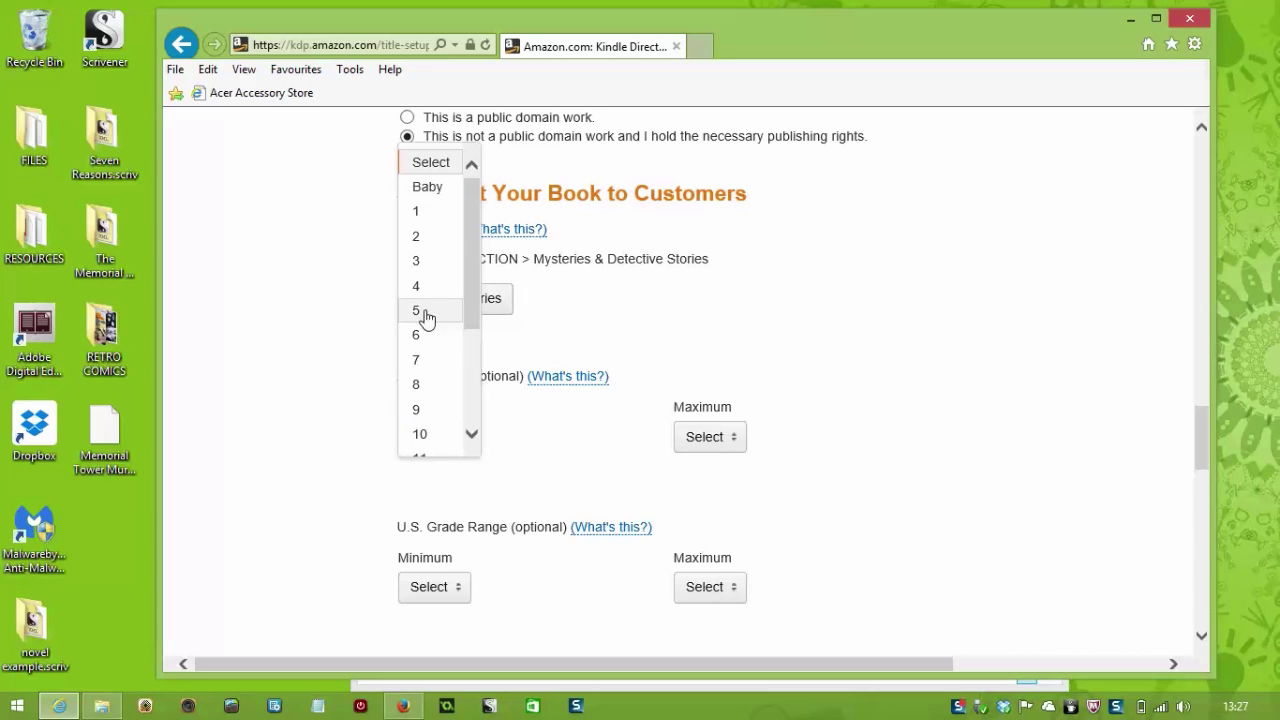
left_click(420, 388)
left_click(706, 447)
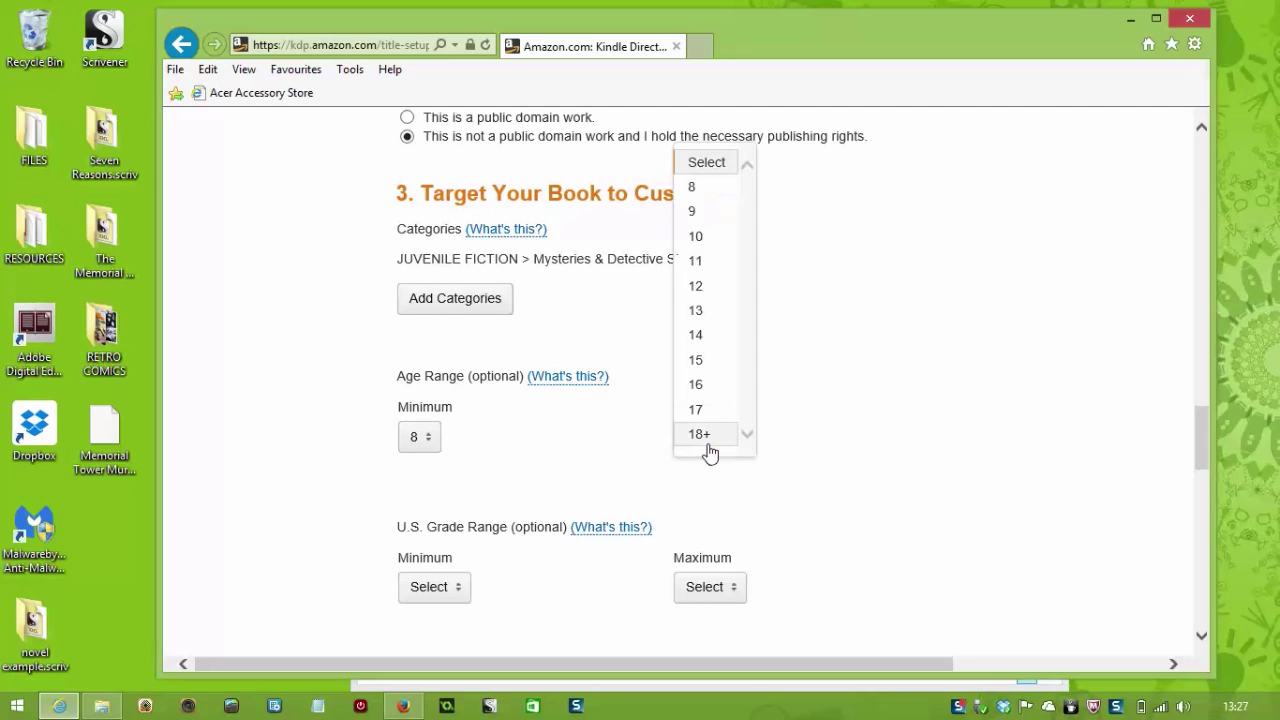
left_click(706, 335)
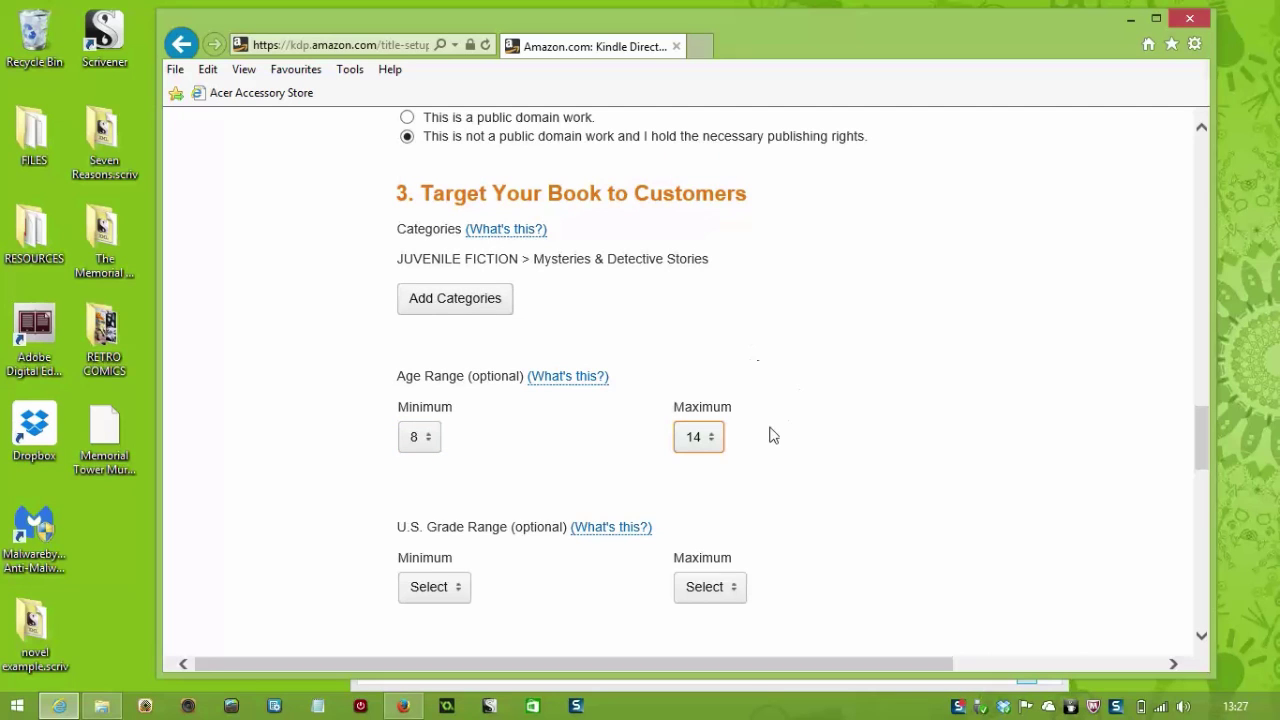
Step: Enter the search keywords "mystery,detective,boy detective,hardy boys,nancy drew" for the book
scroll(772, 437, "down", 3)
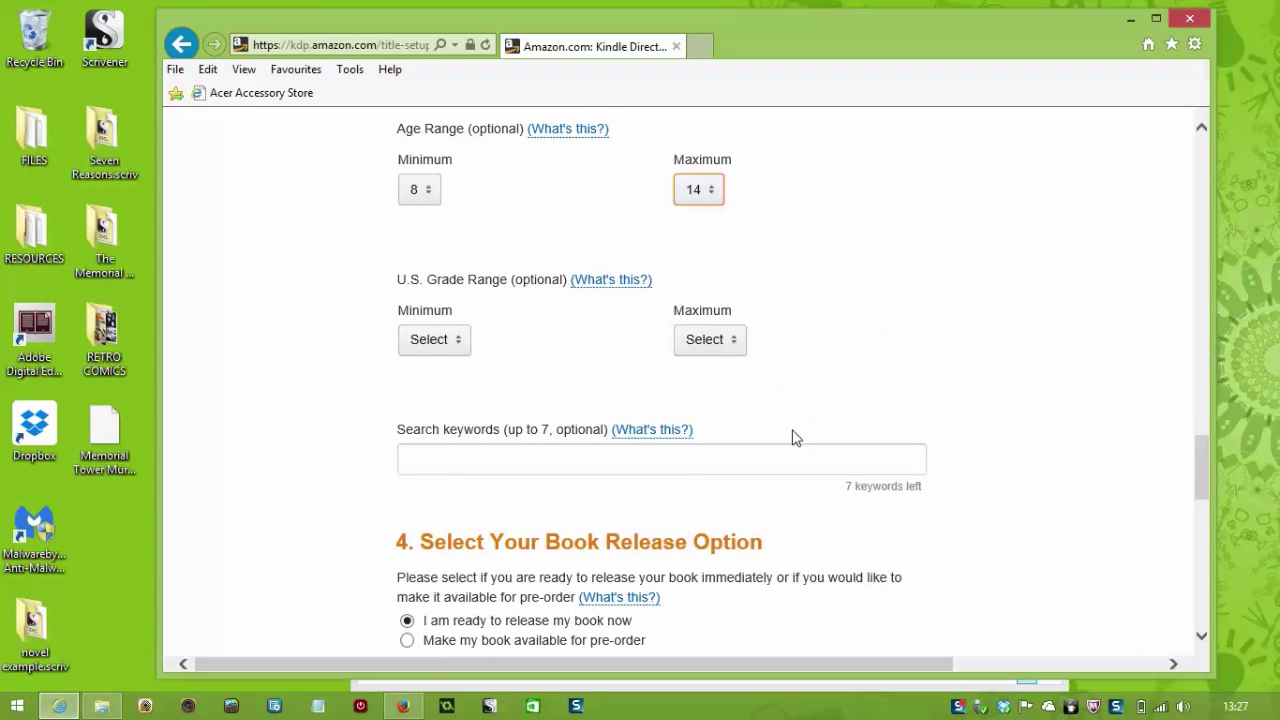
scroll(770, 420, "down", 1)
left_click(505, 371)
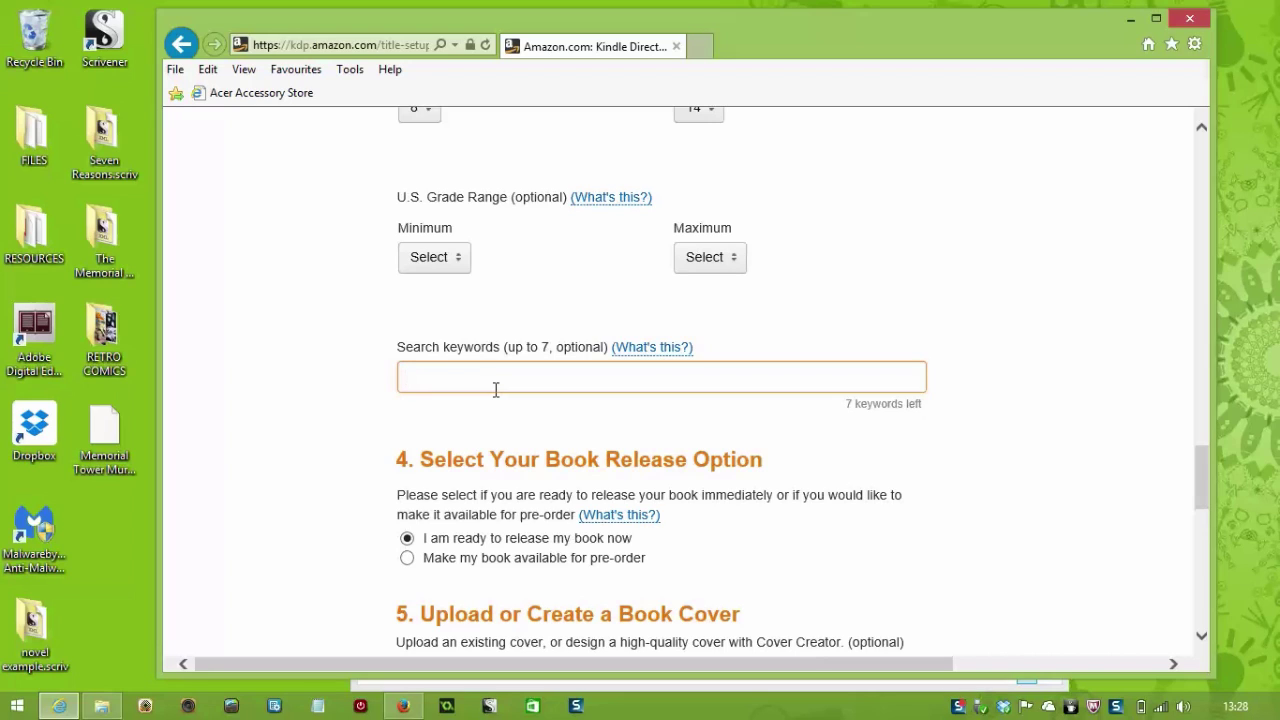
type("m")
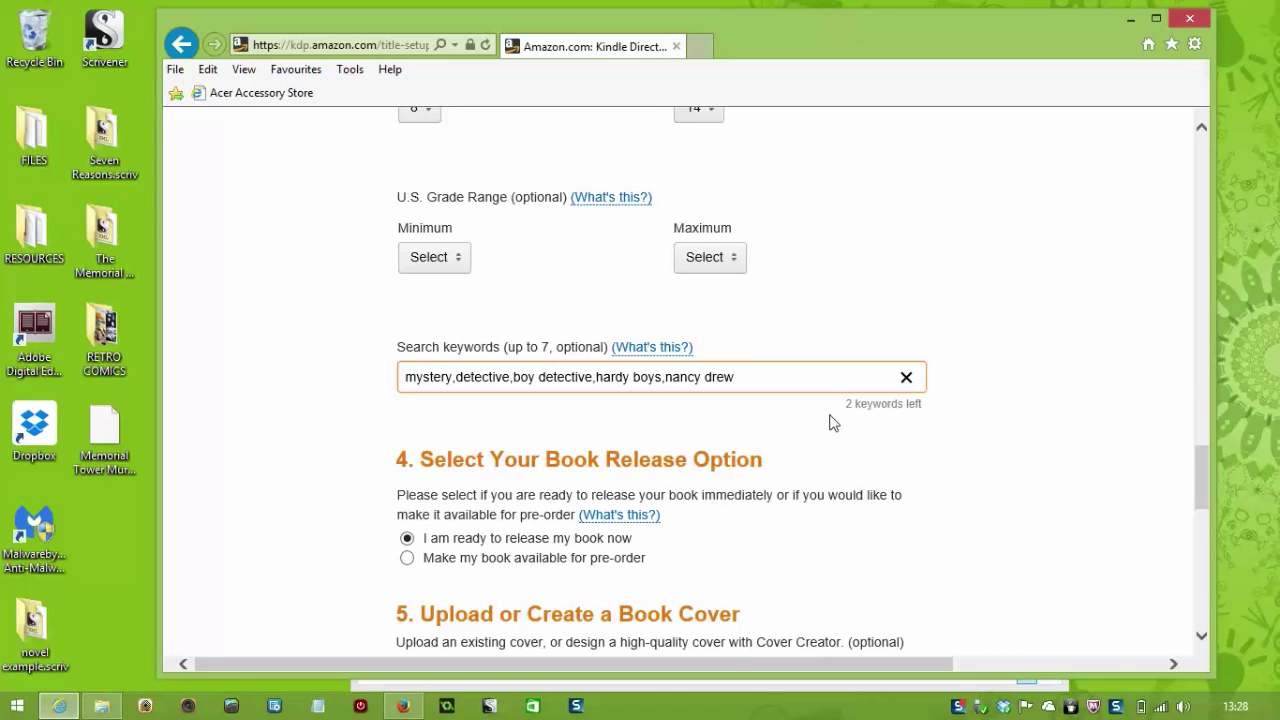
Step: Save the book information and upload the "memorial tower murder" image from the RETRO COMICS folder on the Desktop as the book cover
scroll(785, 483, "down", 3)
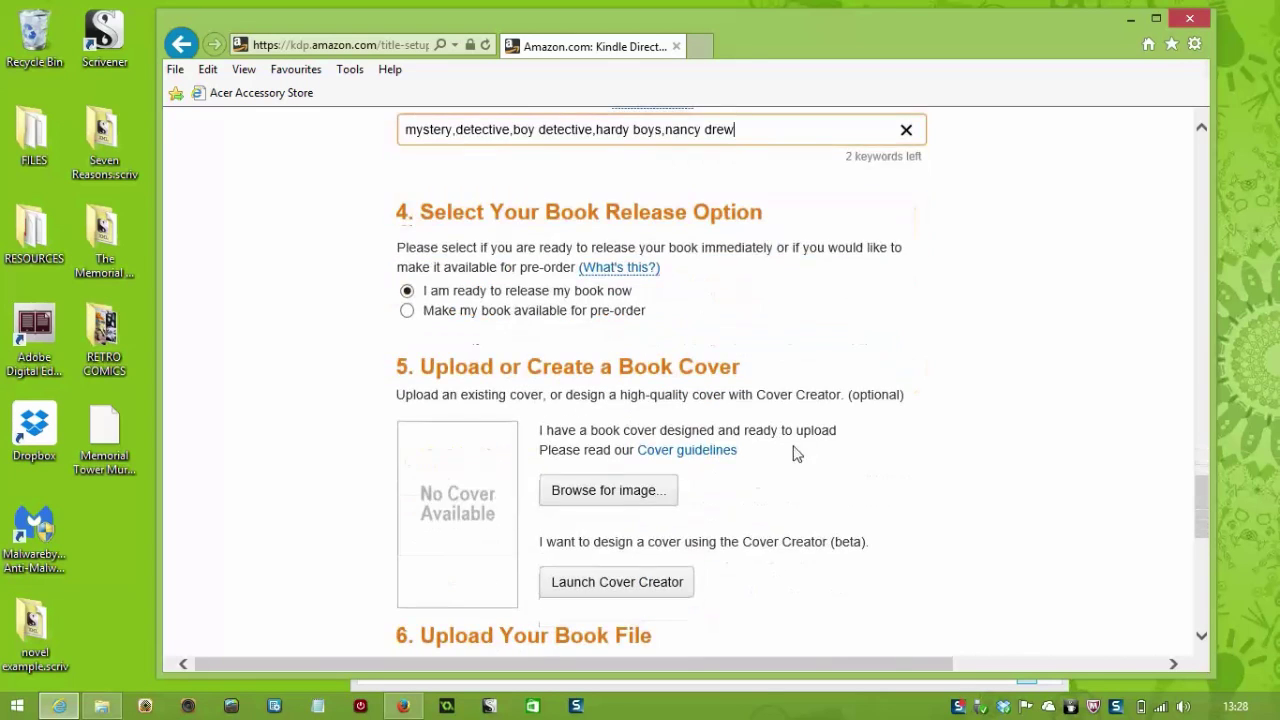
scroll(763, 349, "up", 3)
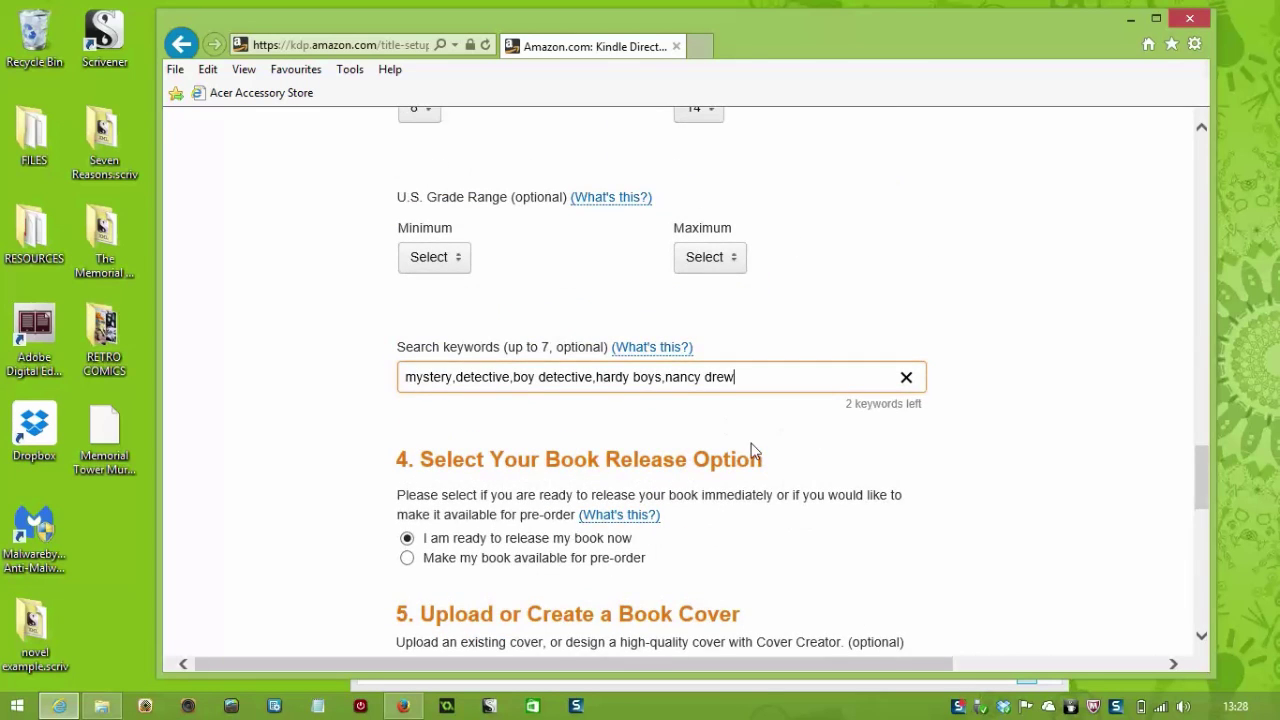
scroll(751, 443, "down", 1)
scroll(755, 430, "down", 2)
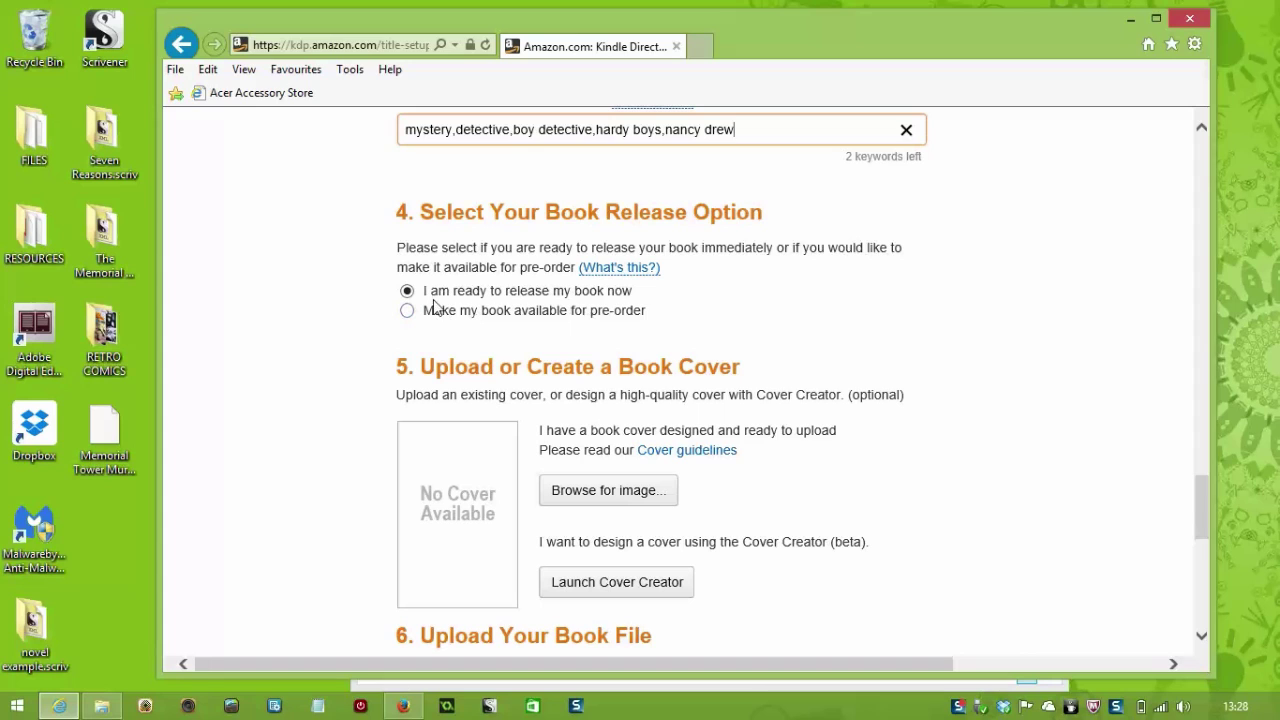
scroll(812, 333, "down", 2)
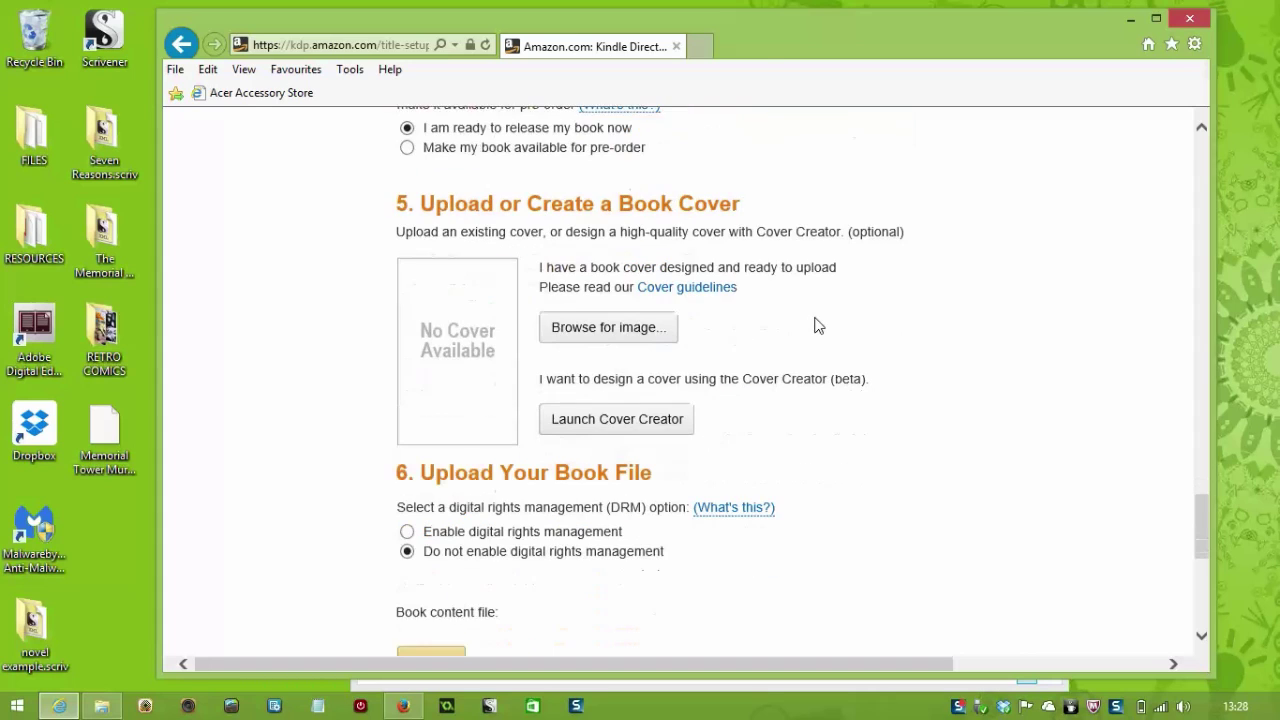
left_click(574, 330)
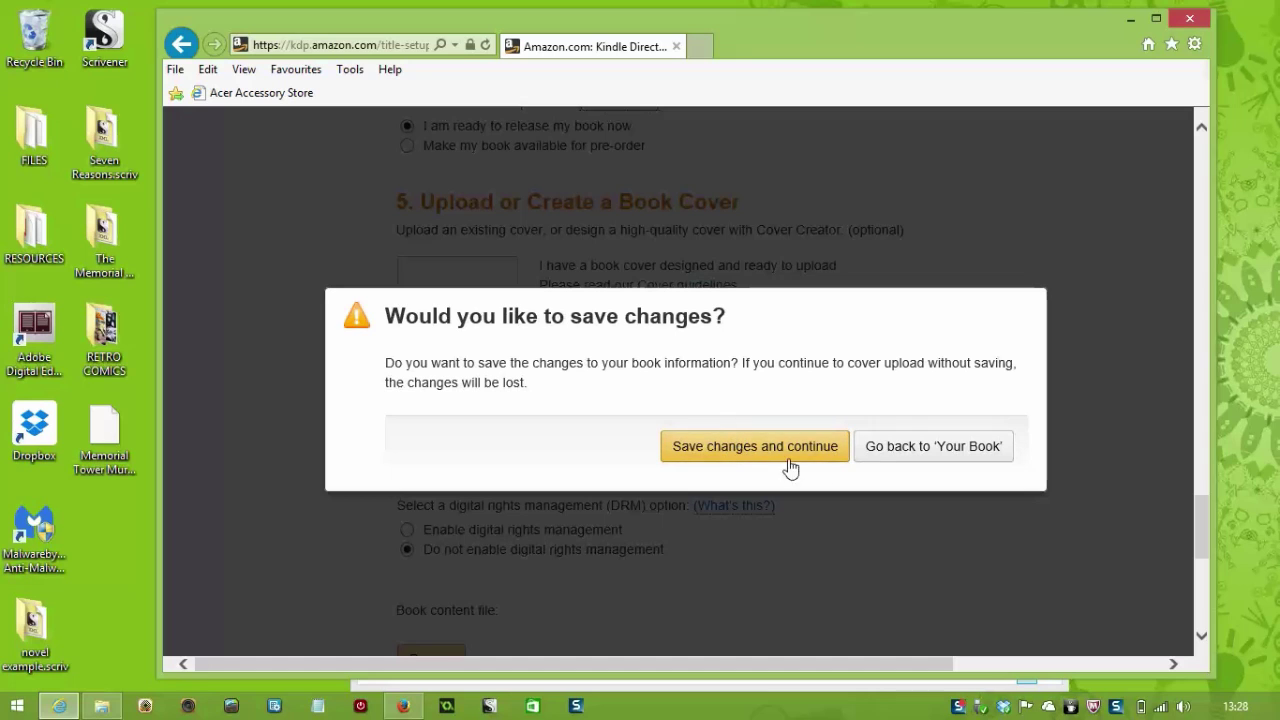
left_click(724, 450)
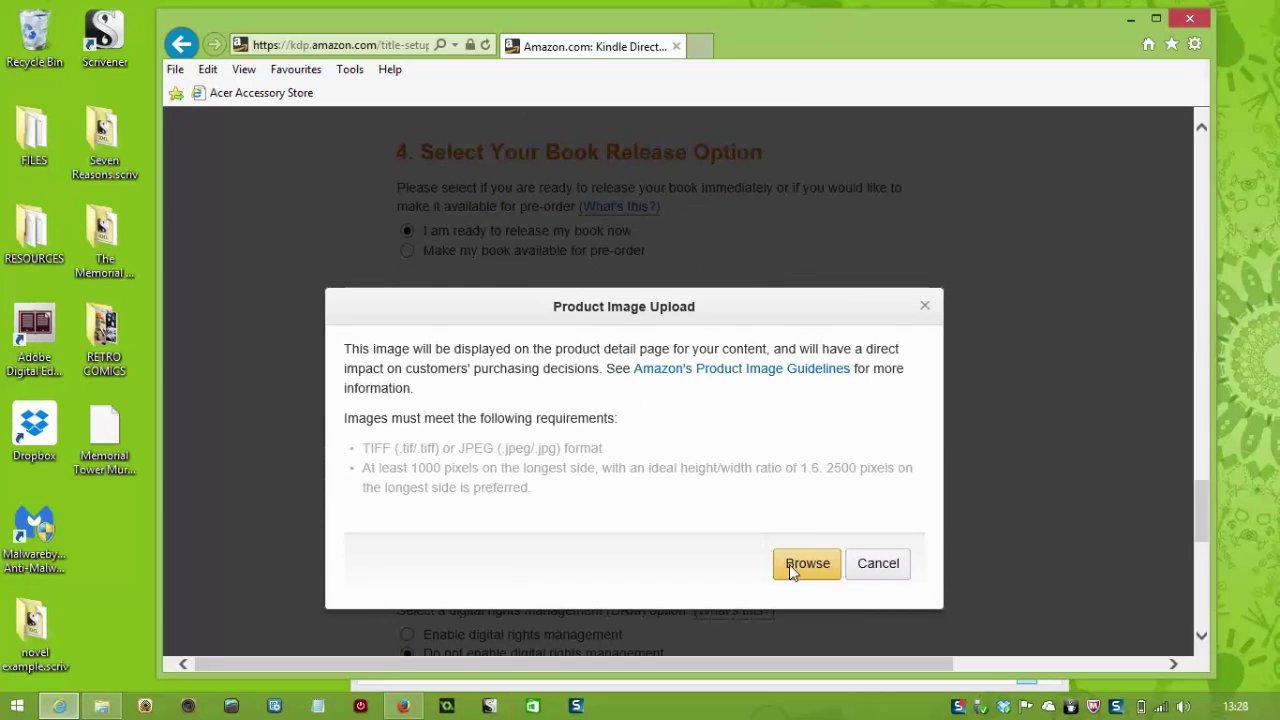
left_click(789, 562)
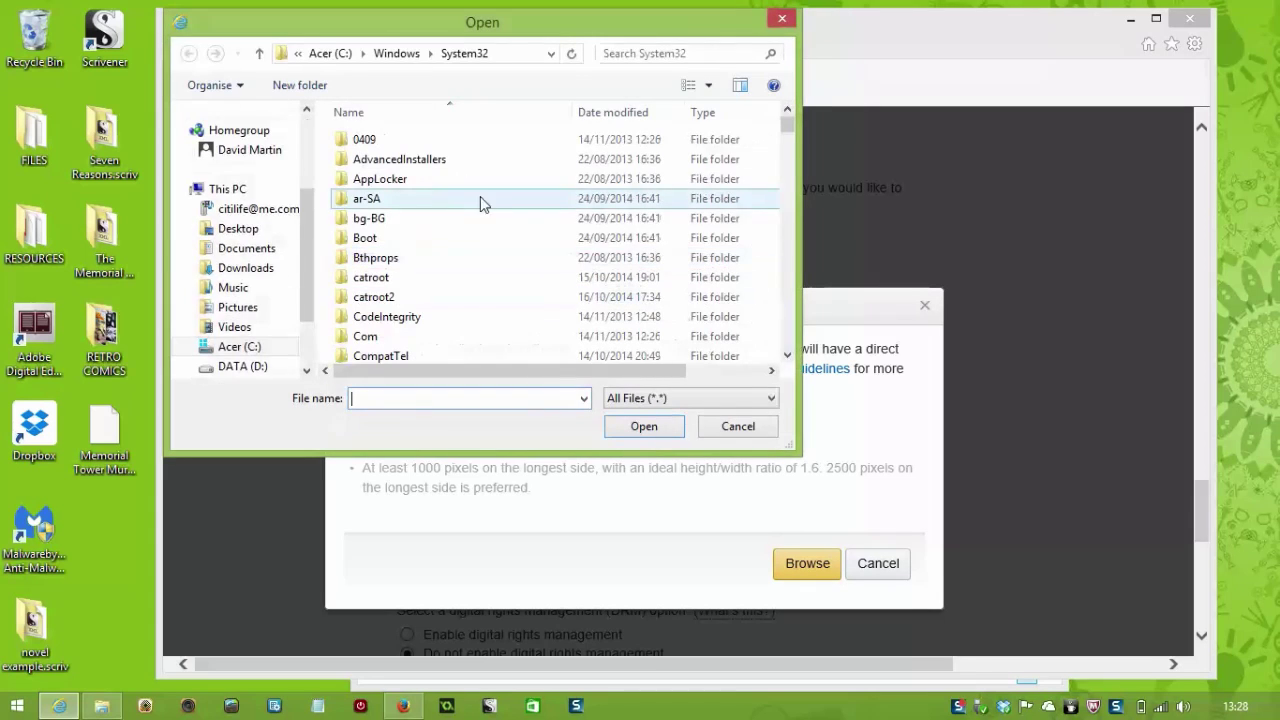
left_click(238, 229)
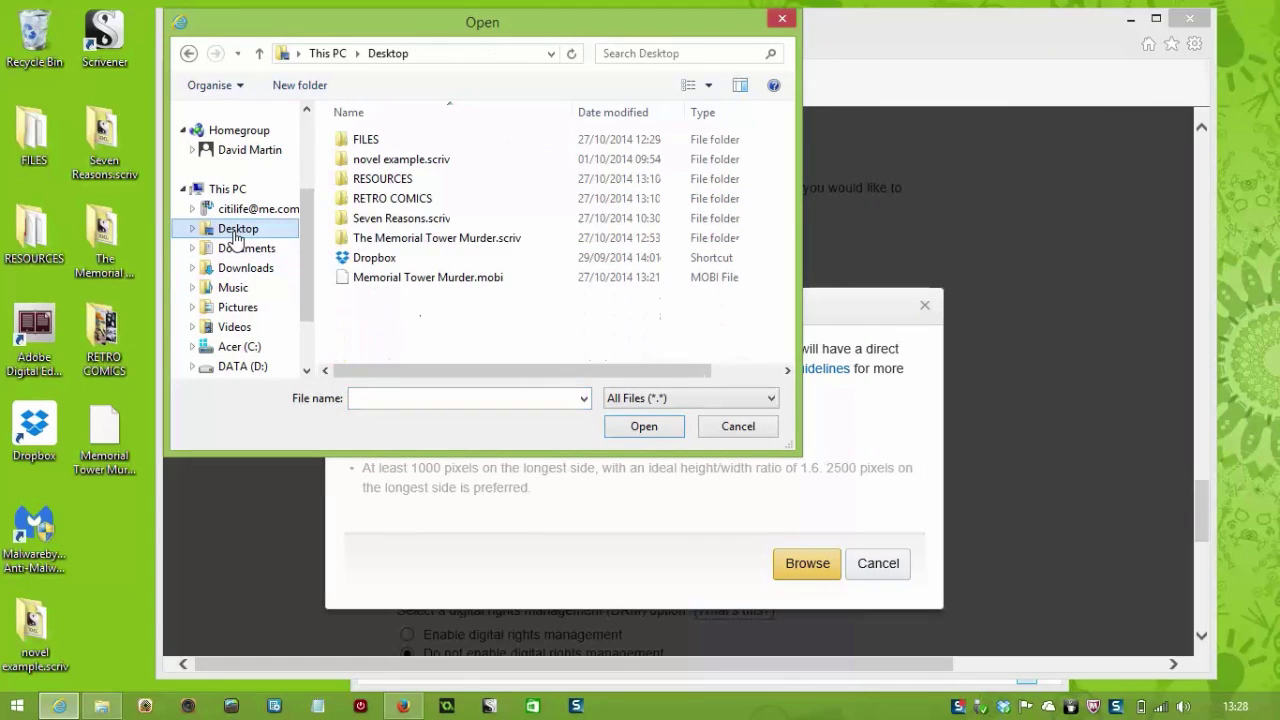
double_click(381, 207)
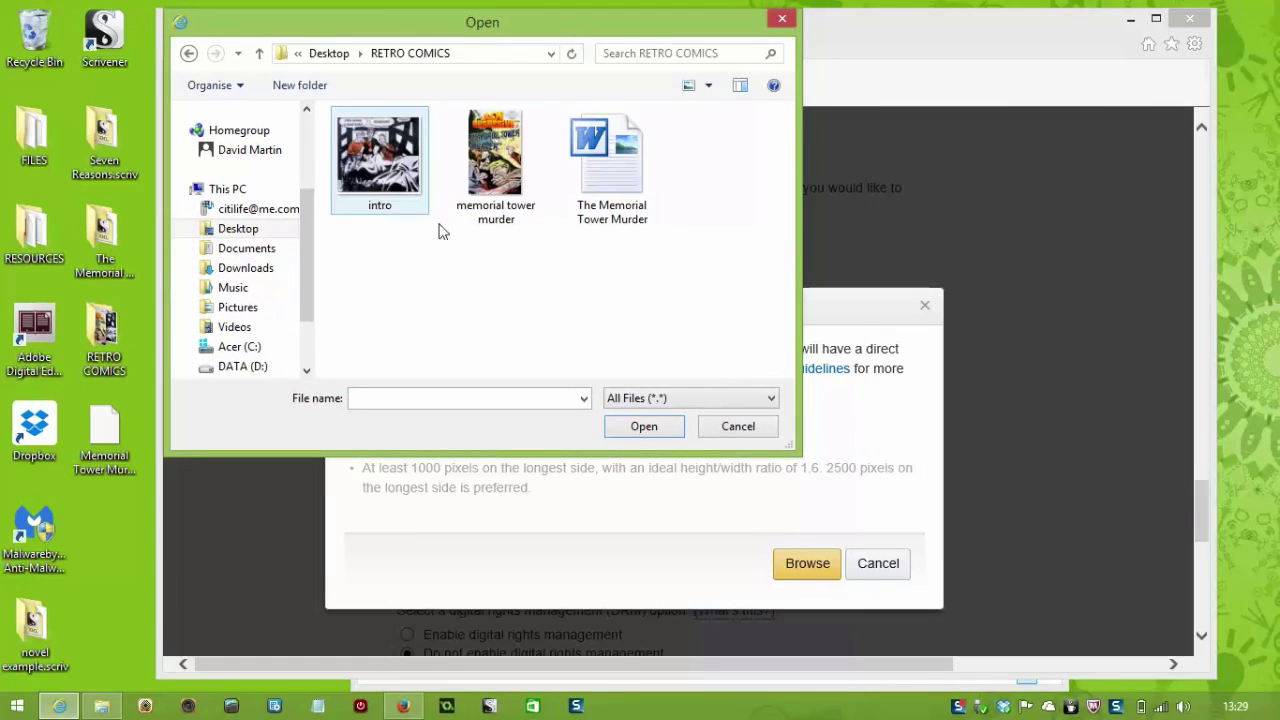
left_click(511, 175)
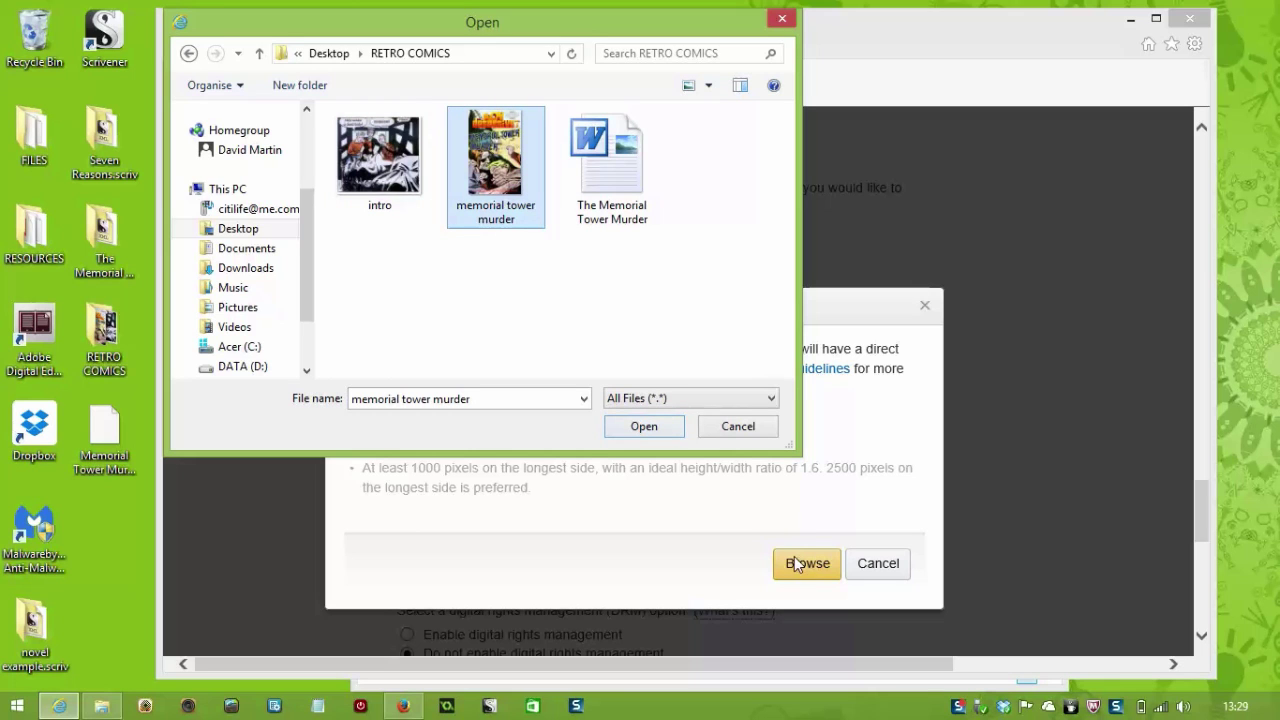
left_click(643, 428)
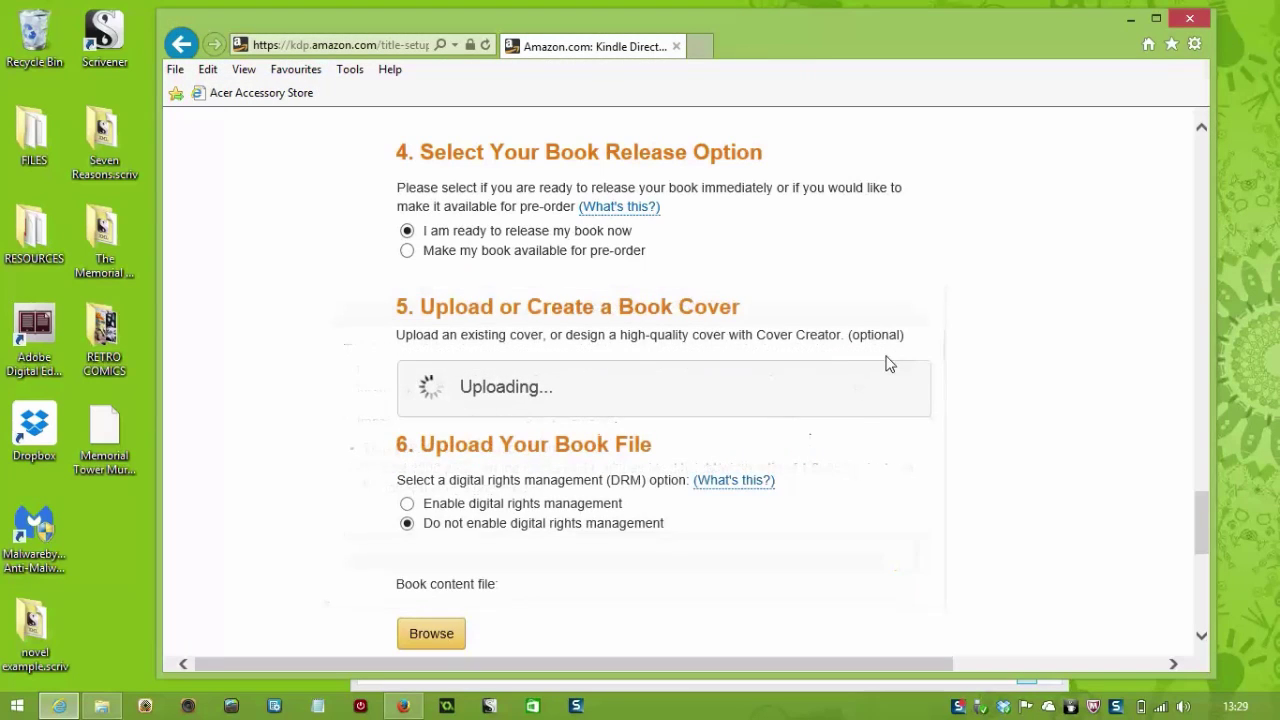
Step: Try to upload Memorial Tower Murder.mobi from the Desktop as the book content file
scroll(849, 449, "up", 1)
scroll(846, 437, "down", 3)
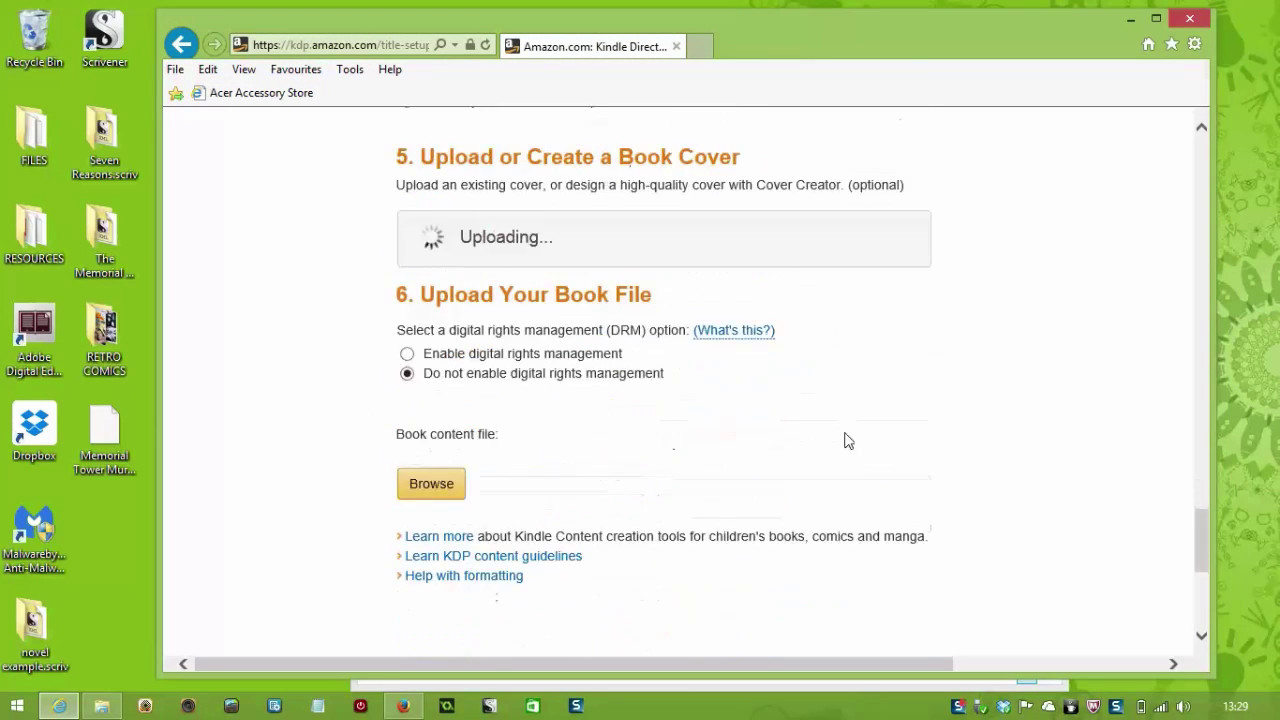
left_click(431, 486)
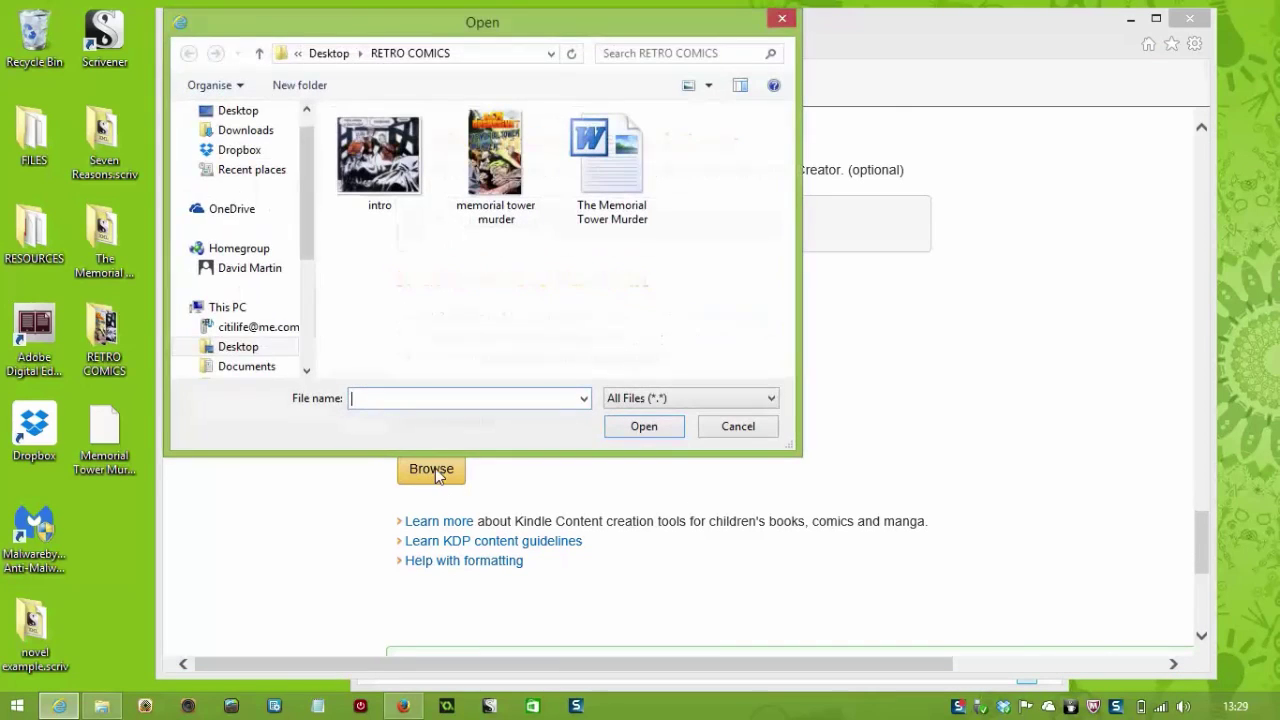
left_click(245, 112)
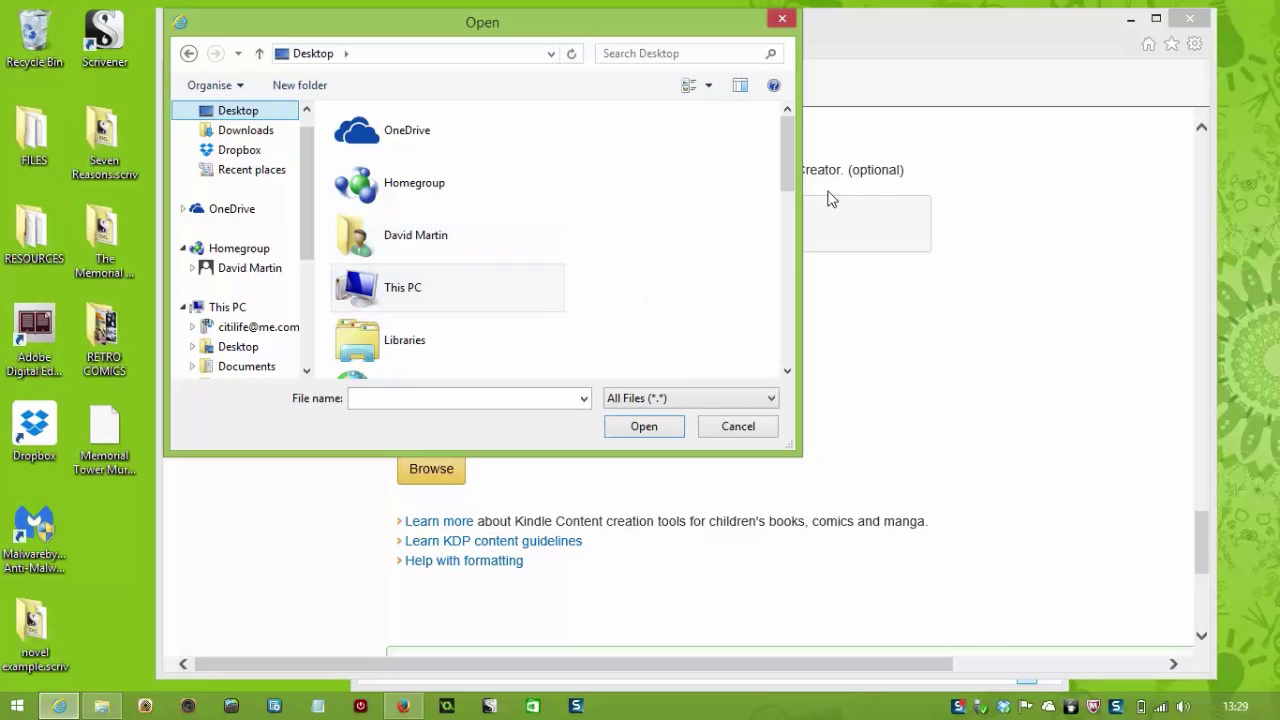
left_click_drag(789, 161, 775, 341)
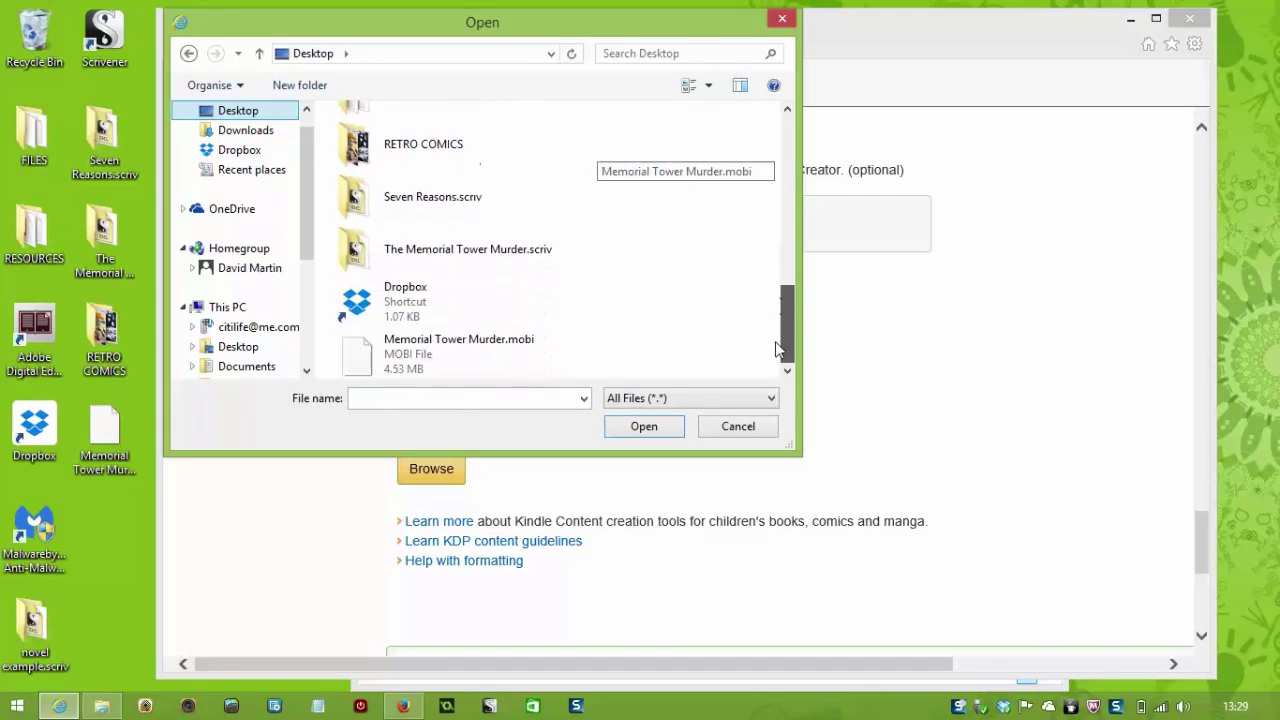
left_click(505, 350)
left_click(640, 425)
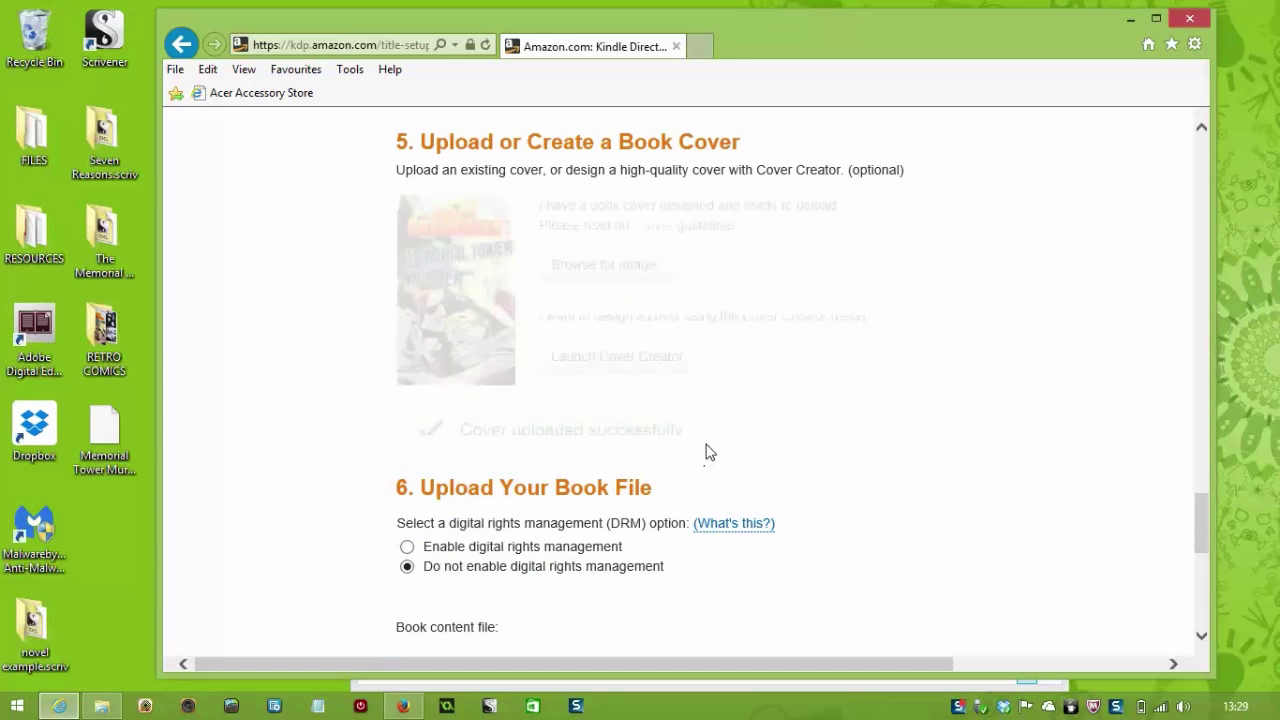
Step: Check the upload status of the book cover and the book content file
scroll(785, 408, "down", 1)
scroll(785, 408, "down", 2)
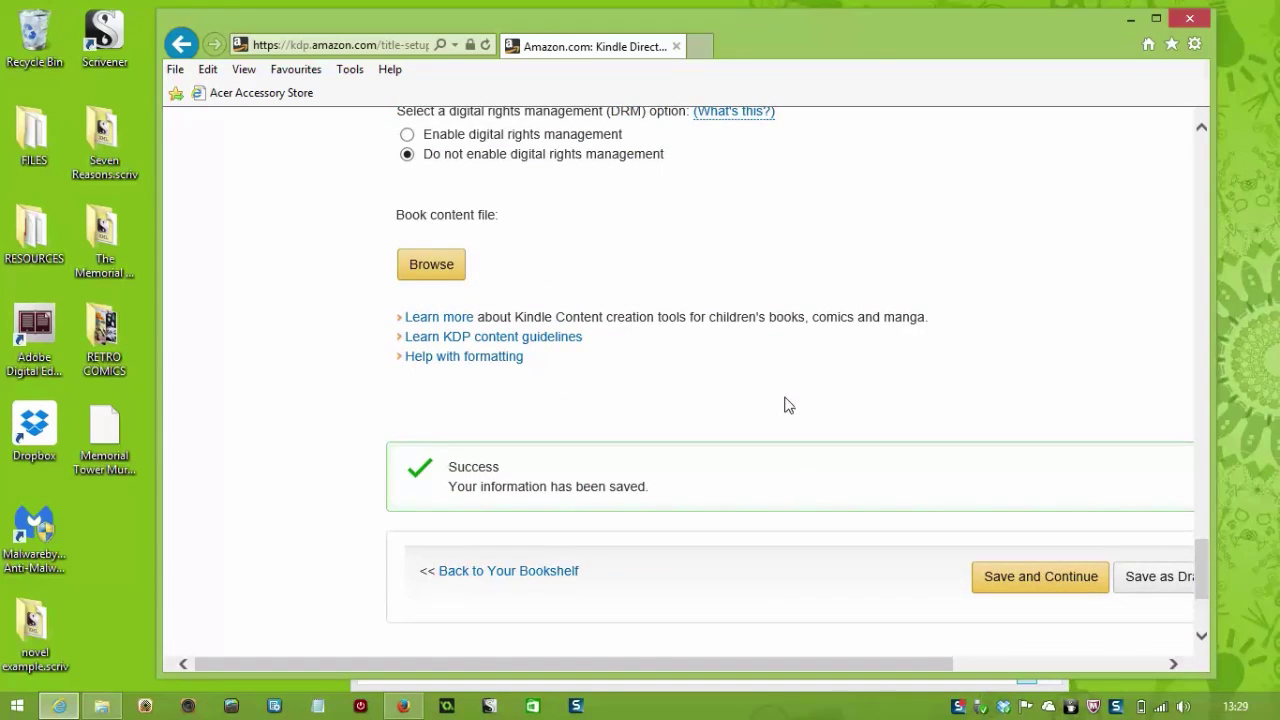
scroll(786, 406, "up", 1)
scroll(785, 396, "down", 1)
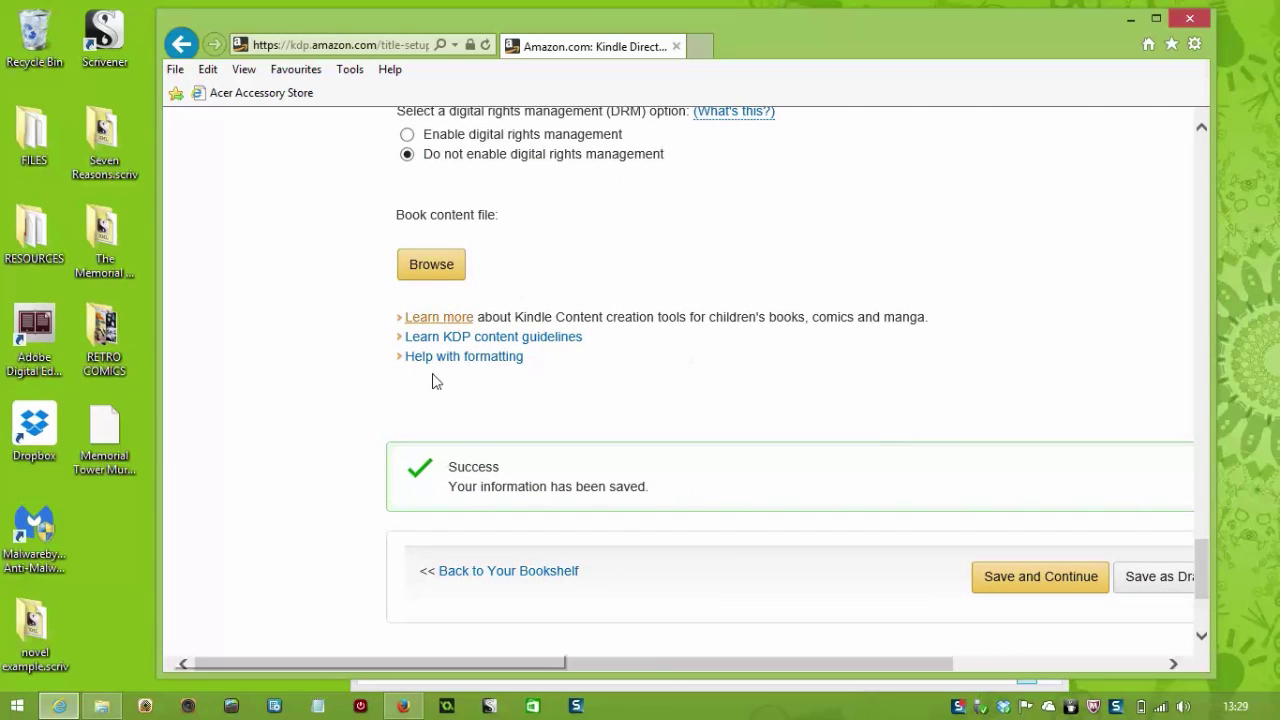
scroll(797, 375, "down", 1)
scroll(797, 375, "up", 3)
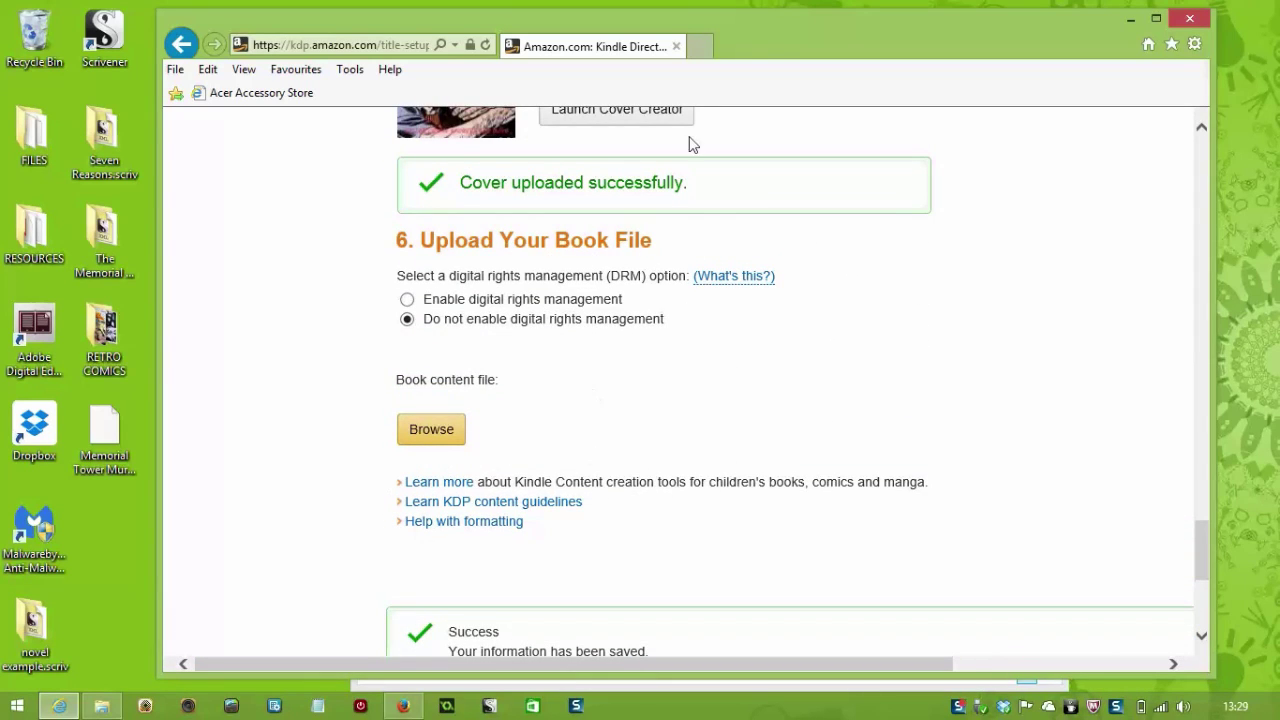
Step: Reposition and widen the browser window, and open the uploaded book in the online previewer
left_click_drag(811, 35, 708, 38)
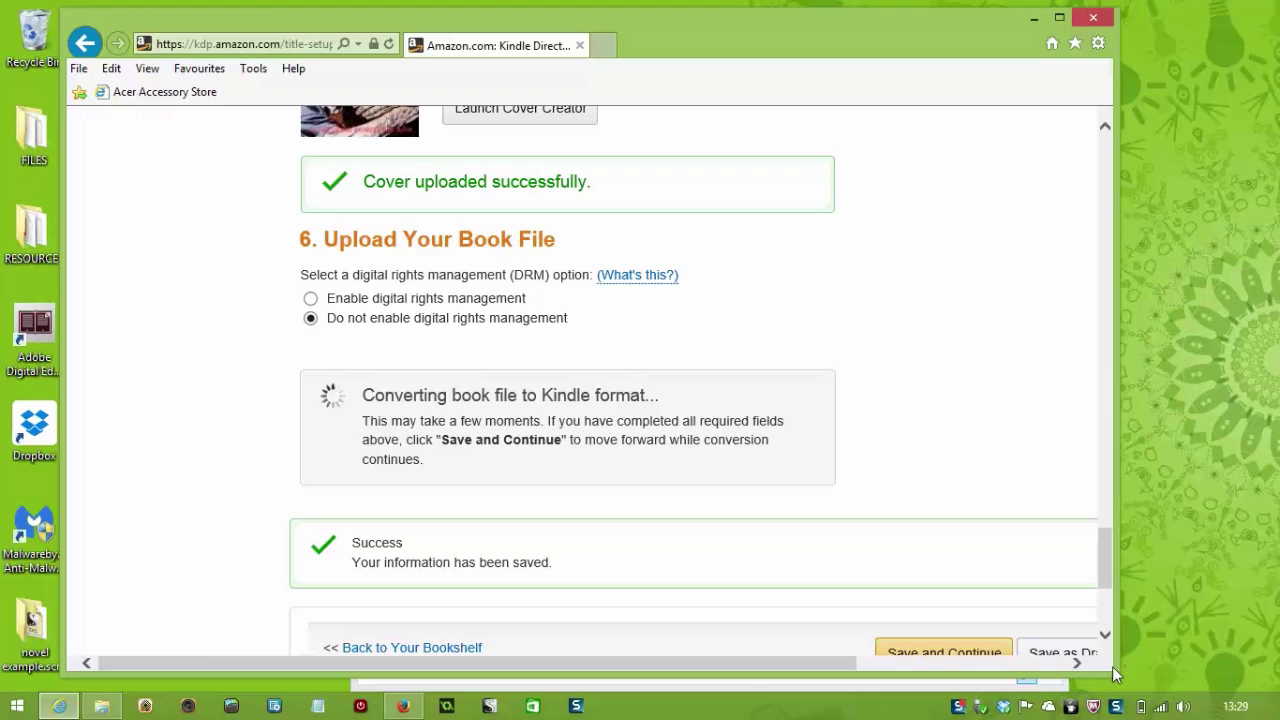
left_click_drag(1117, 666, 1241, 664)
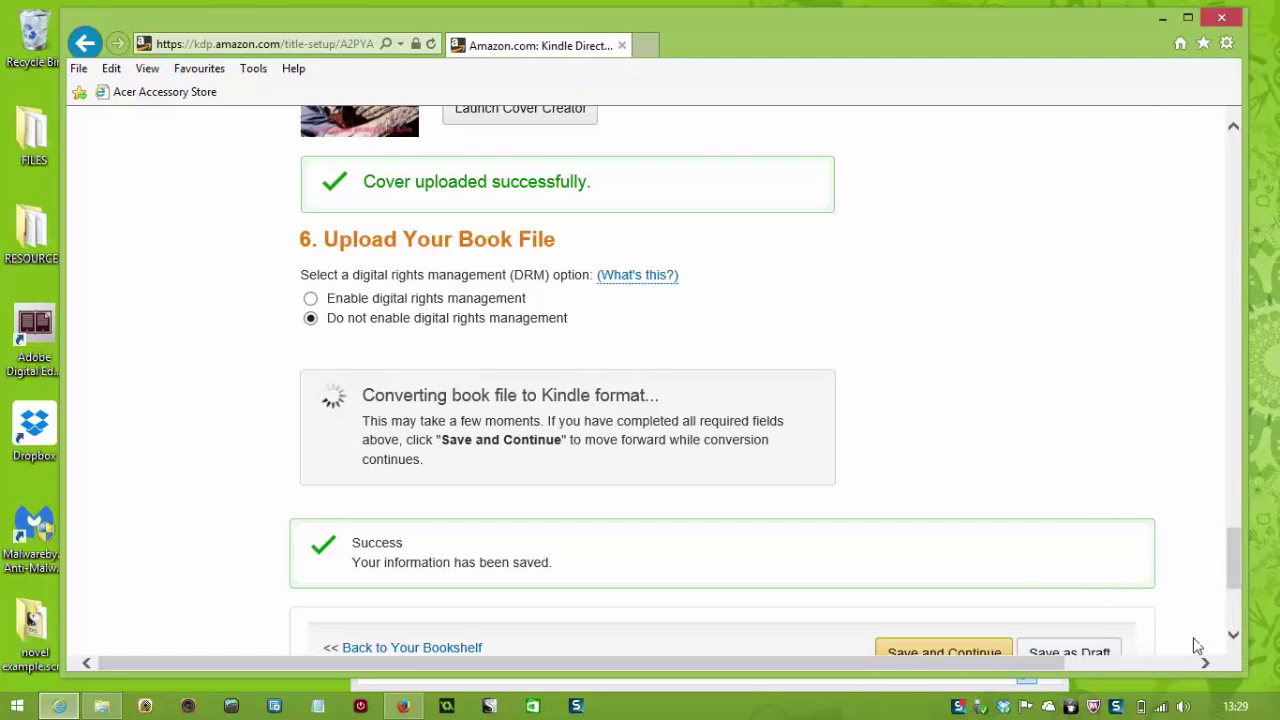
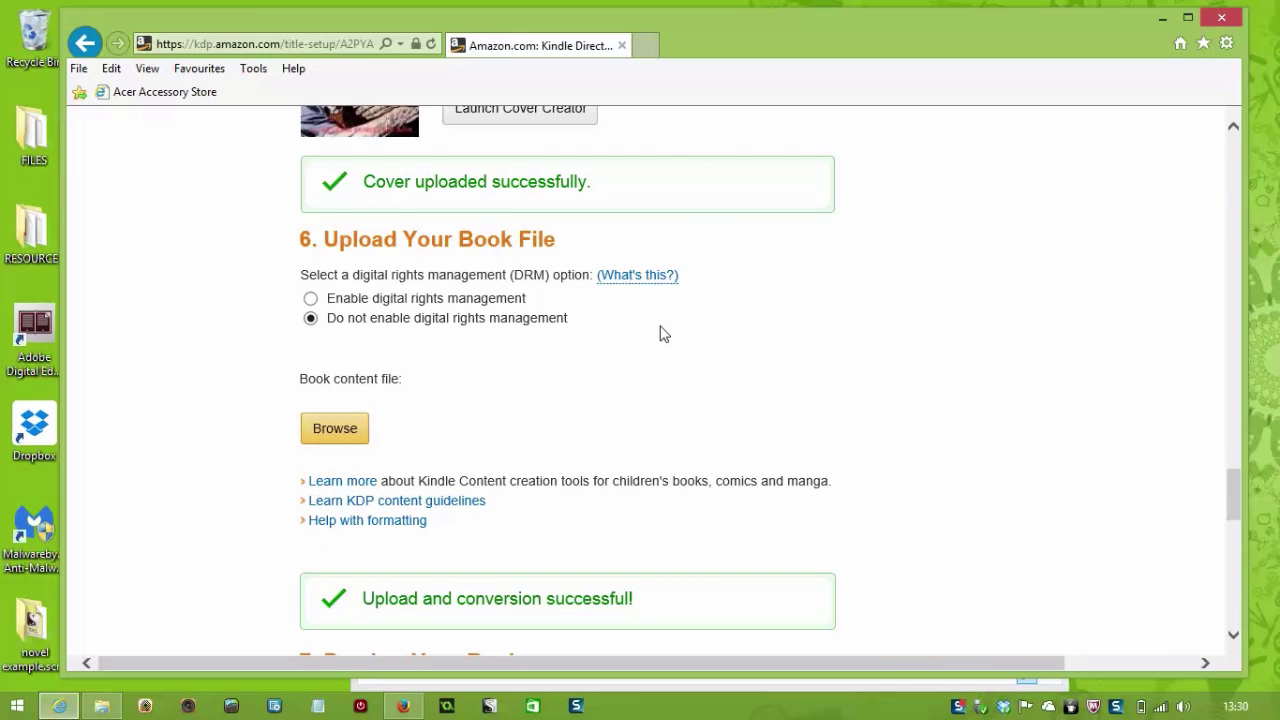
scroll(650, 406, "down", 3)
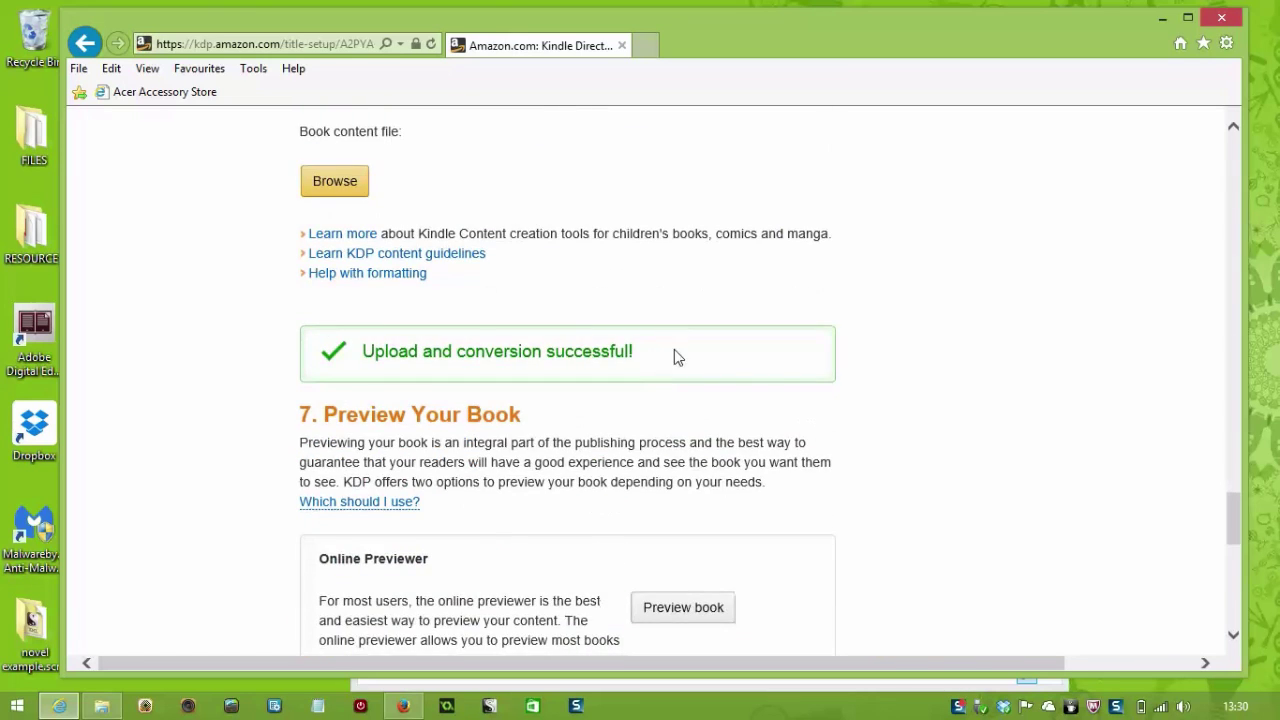
scroll(676, 357, "down", 4)
left_click(691, 280)
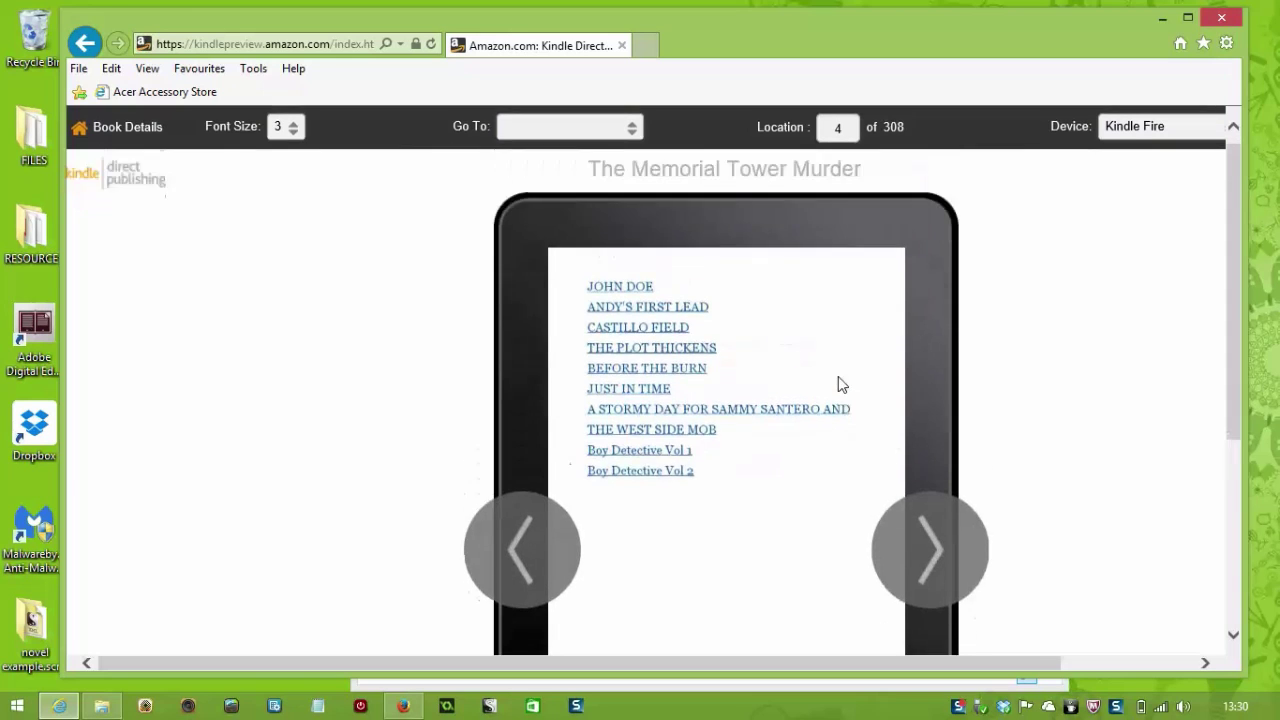
Step: Go back to the Contents page in the preview and examine the list of chapter links
scroll(840, 385, "down", 1)
left_click(530, 470)
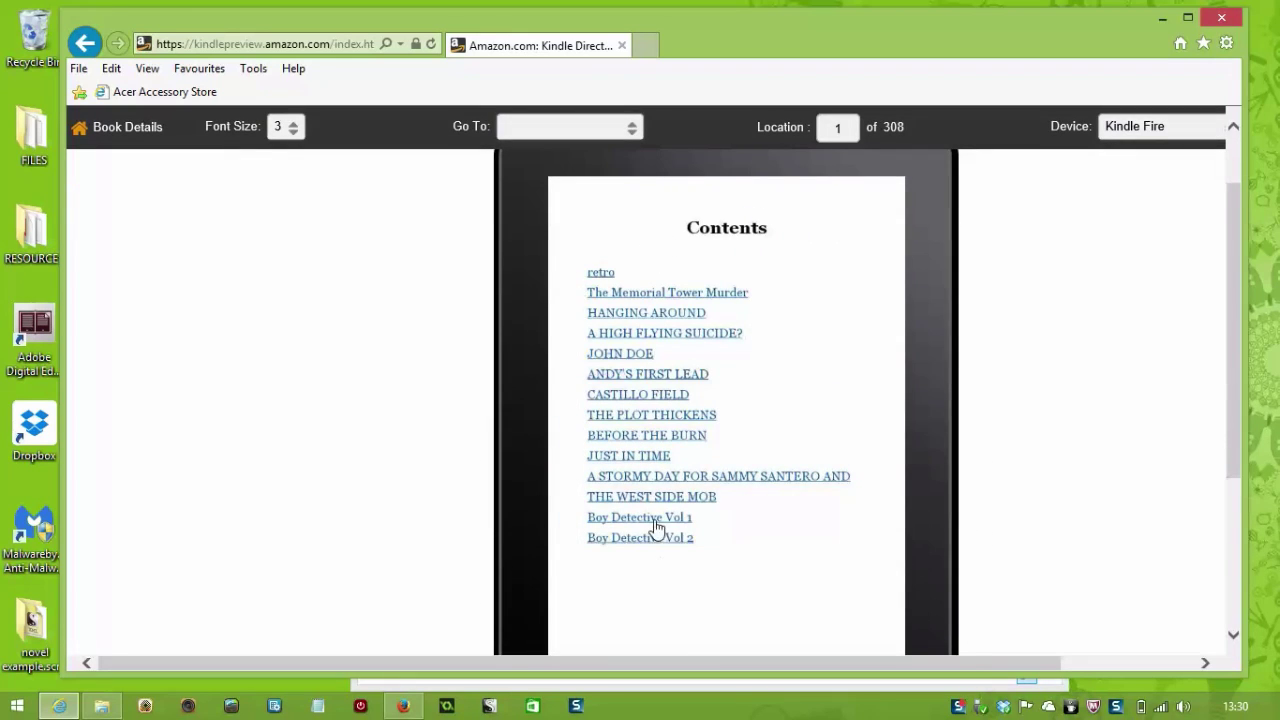
scroll(840, 548, "down", 3)
scroll(842, 547, "up", 3)
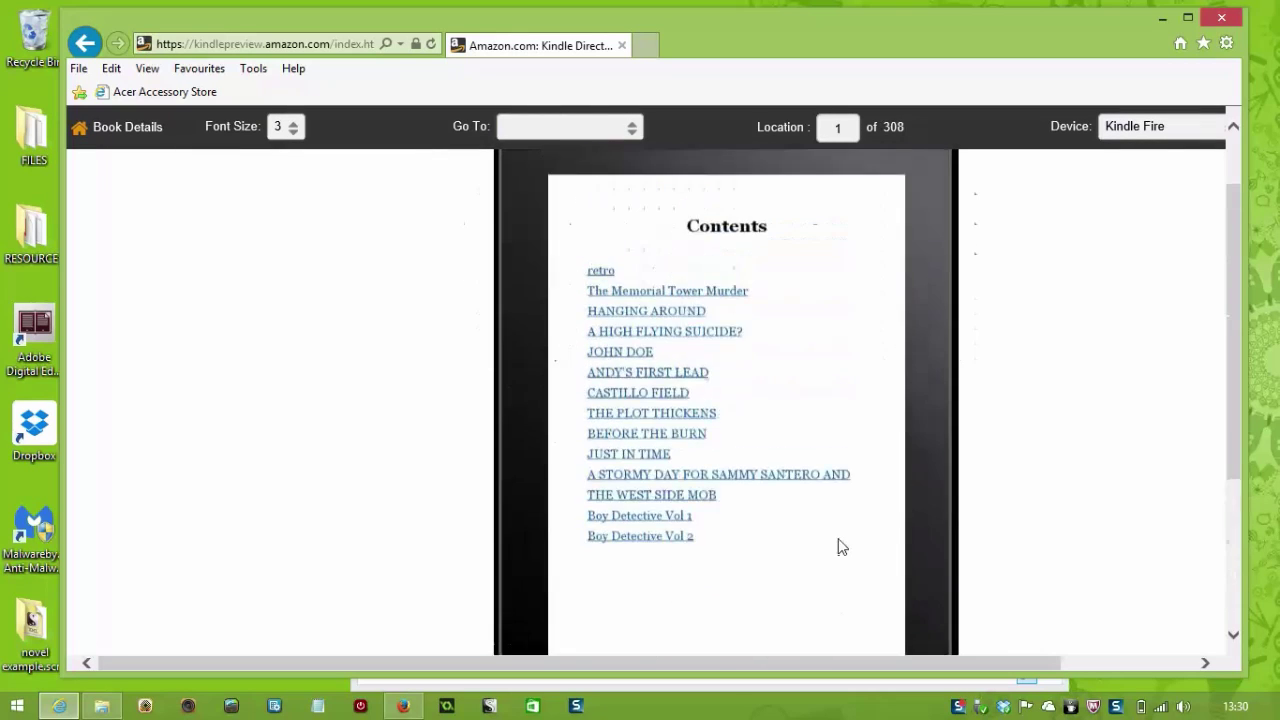
scroll(838, 546, "up", 1)
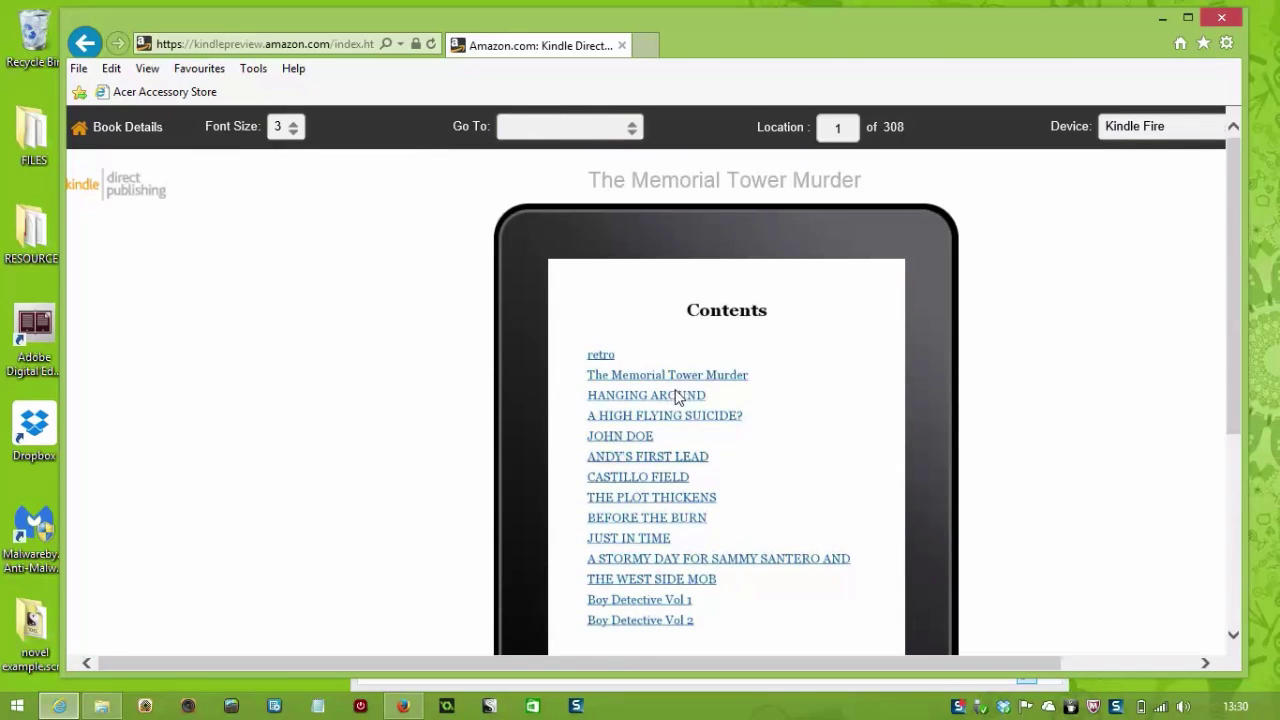
scroll(712, 400, "down", 1)
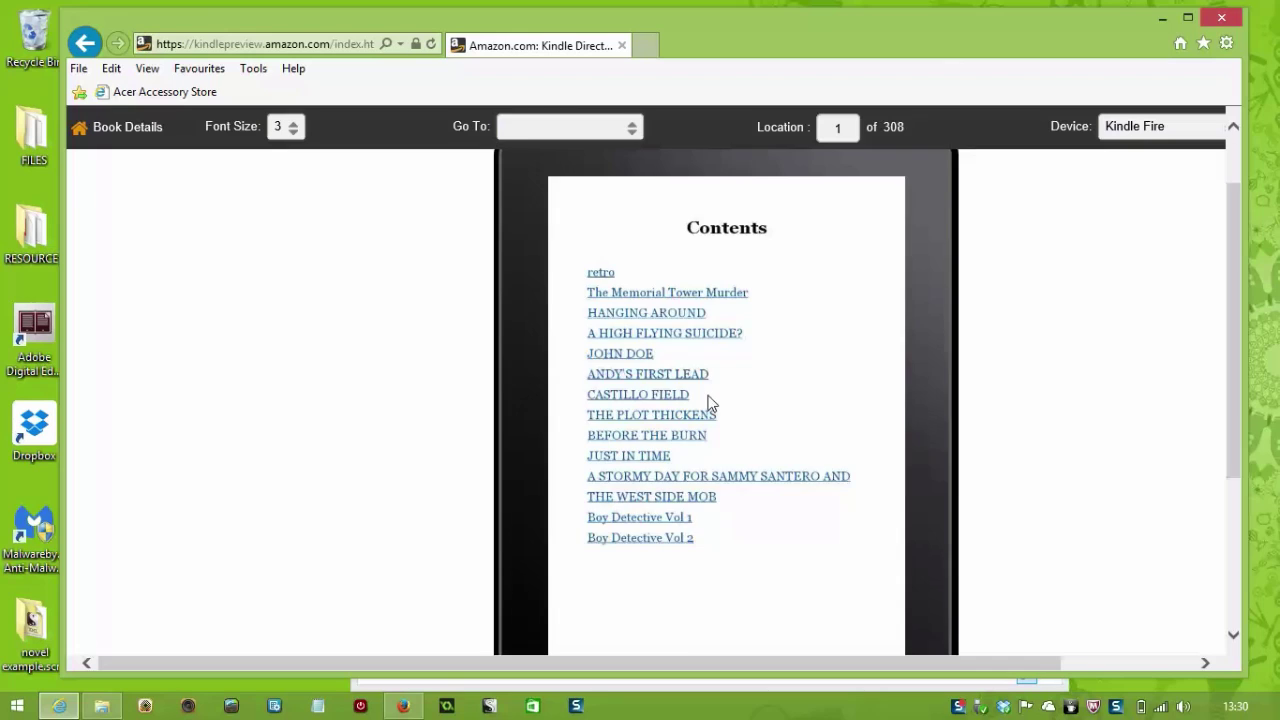
scroll(737, 394, "up", 1)
scroll(929, 400, "down", 1)
Step: Page forward through the title and blurb pages to HANGING AROUND and check the chapter's opening page layout
left_click(932, 400)
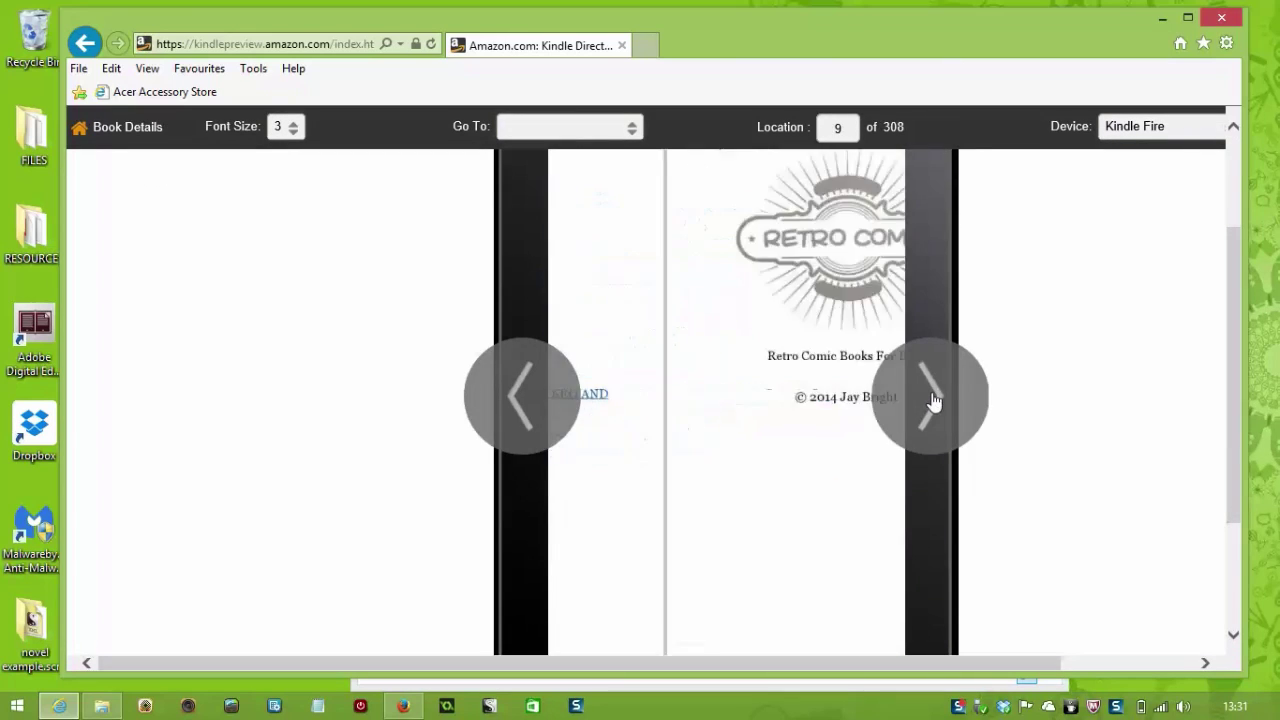
left_click(929, 400)
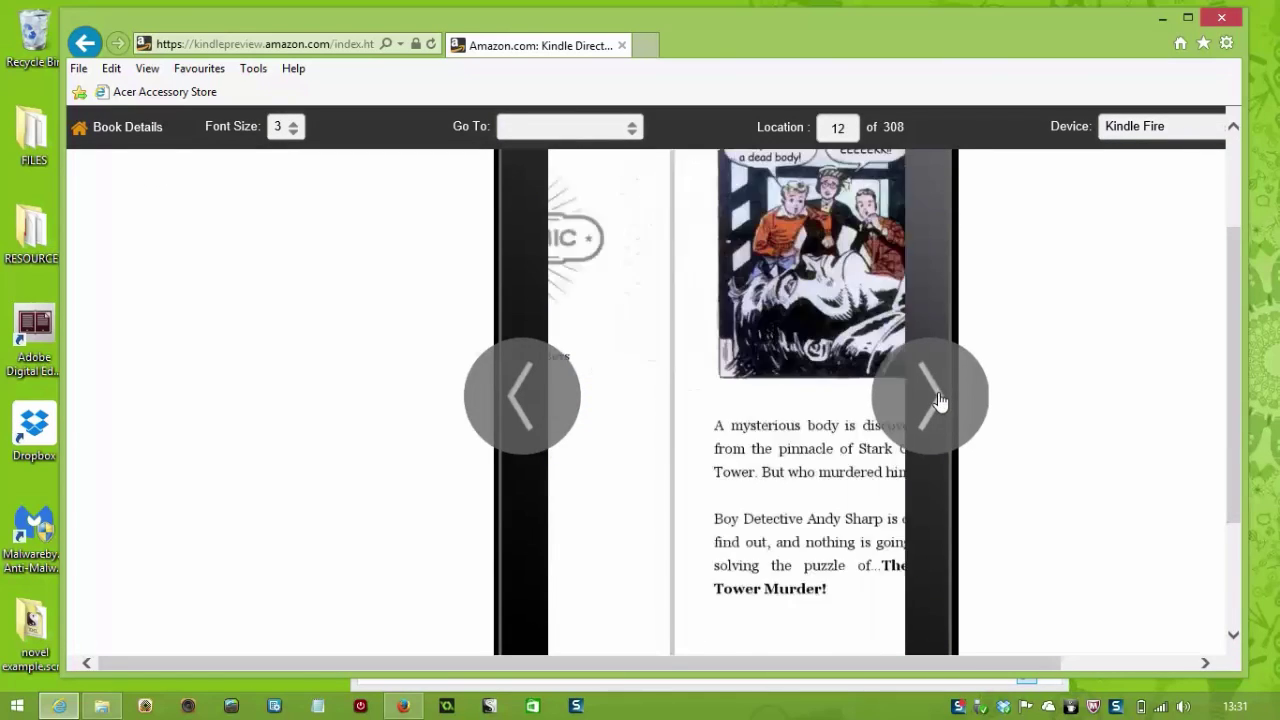
left_click(929, 400)
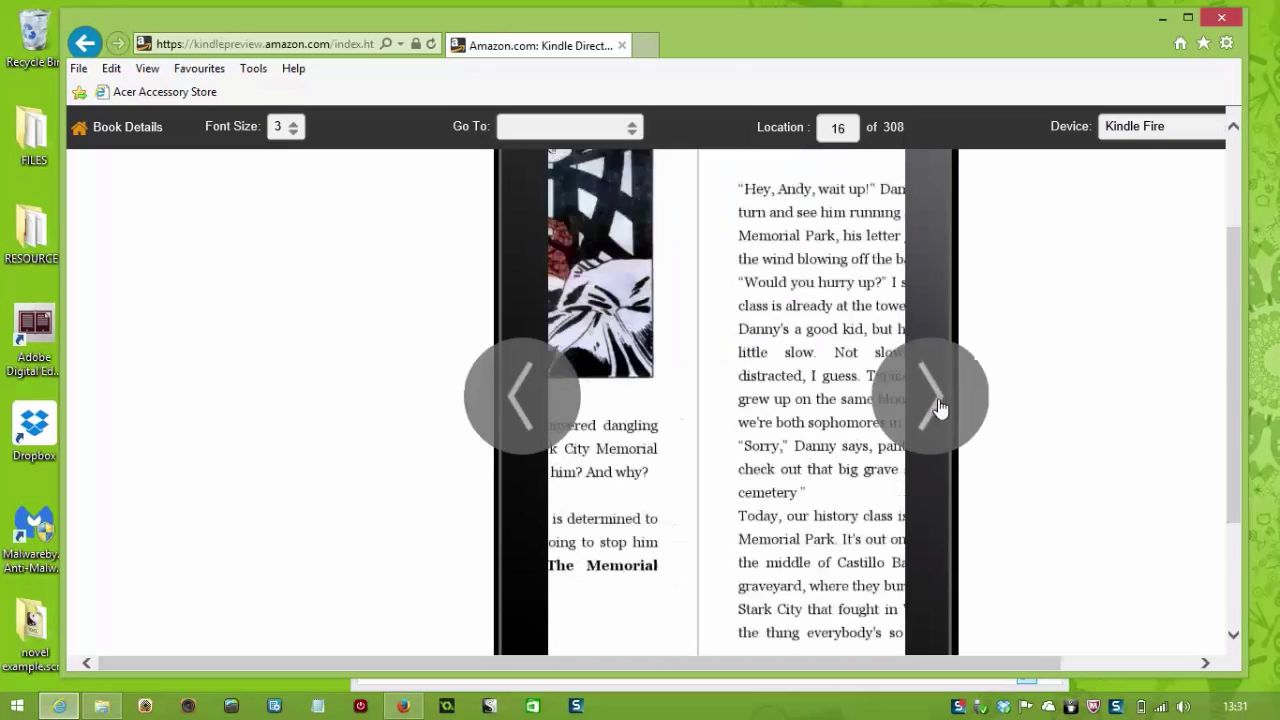
scroll(926, 415, "down", 2)
scroll(813, 405, "up", 3)
scroll(814, 406, "down", 3)
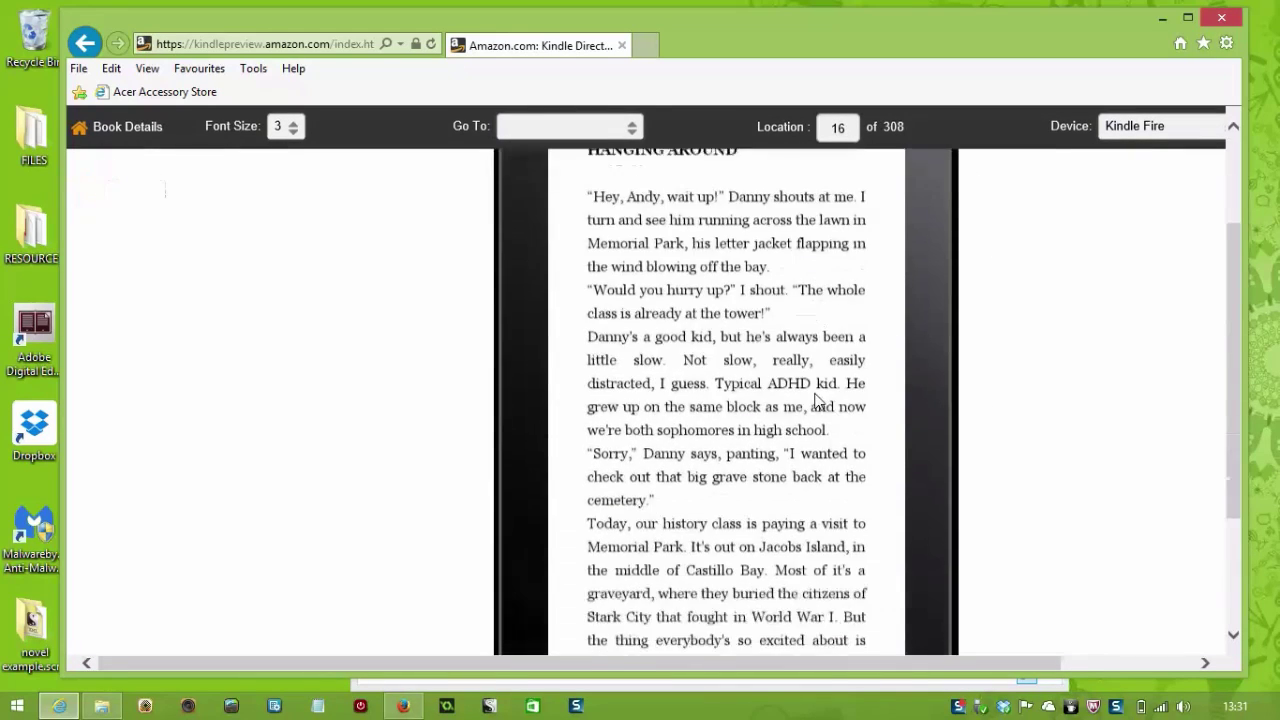
scroll(816, 404, "up", 1)
scroll(816, 404, "up", 2)
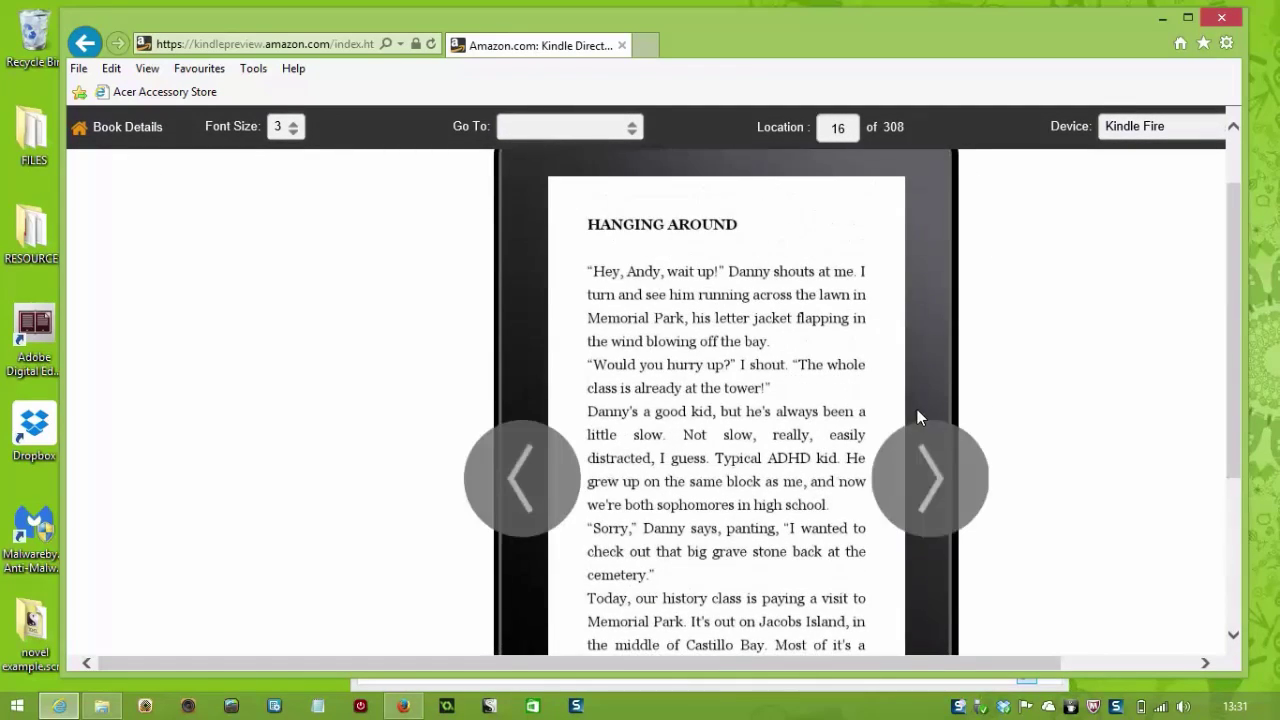
Step: Page through the rest of the HANGING AROUND chapter and check its text formatting to the end
left_click(937, 472)
scroll(748, 490, "up", 1)
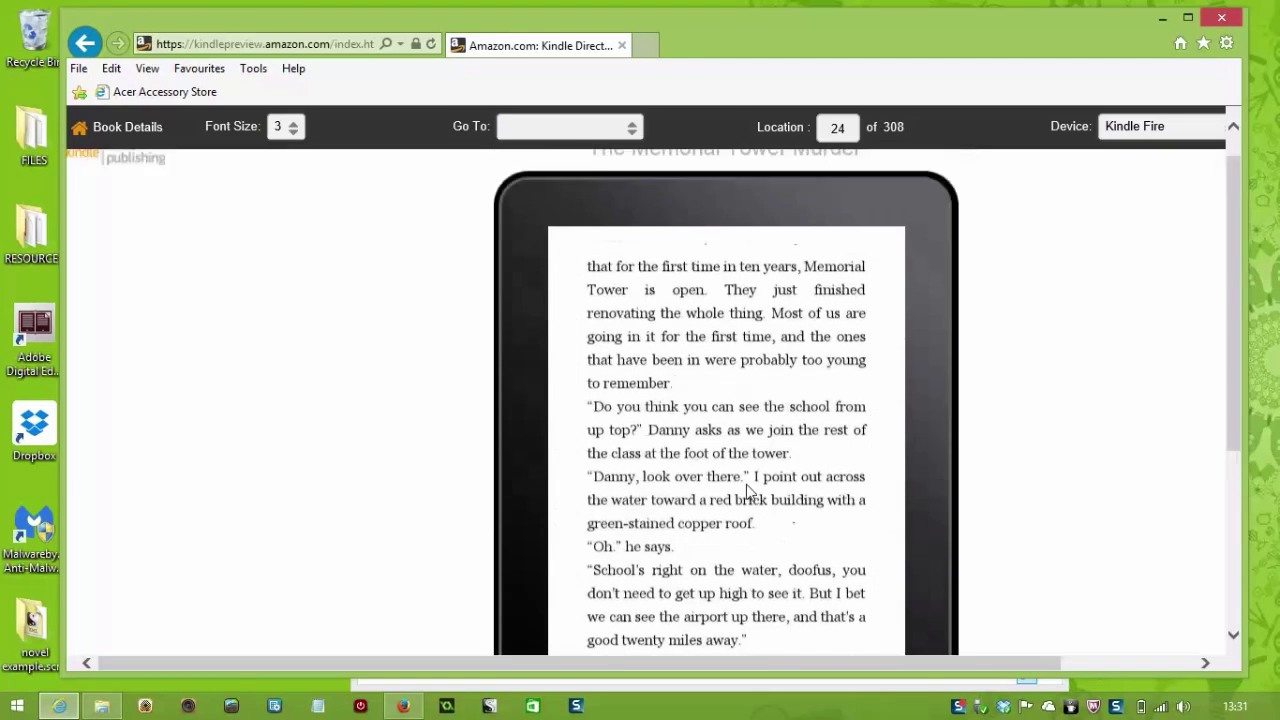
scroll(750, 480, "down", 3)
scroll(800, 460, "up", 3)
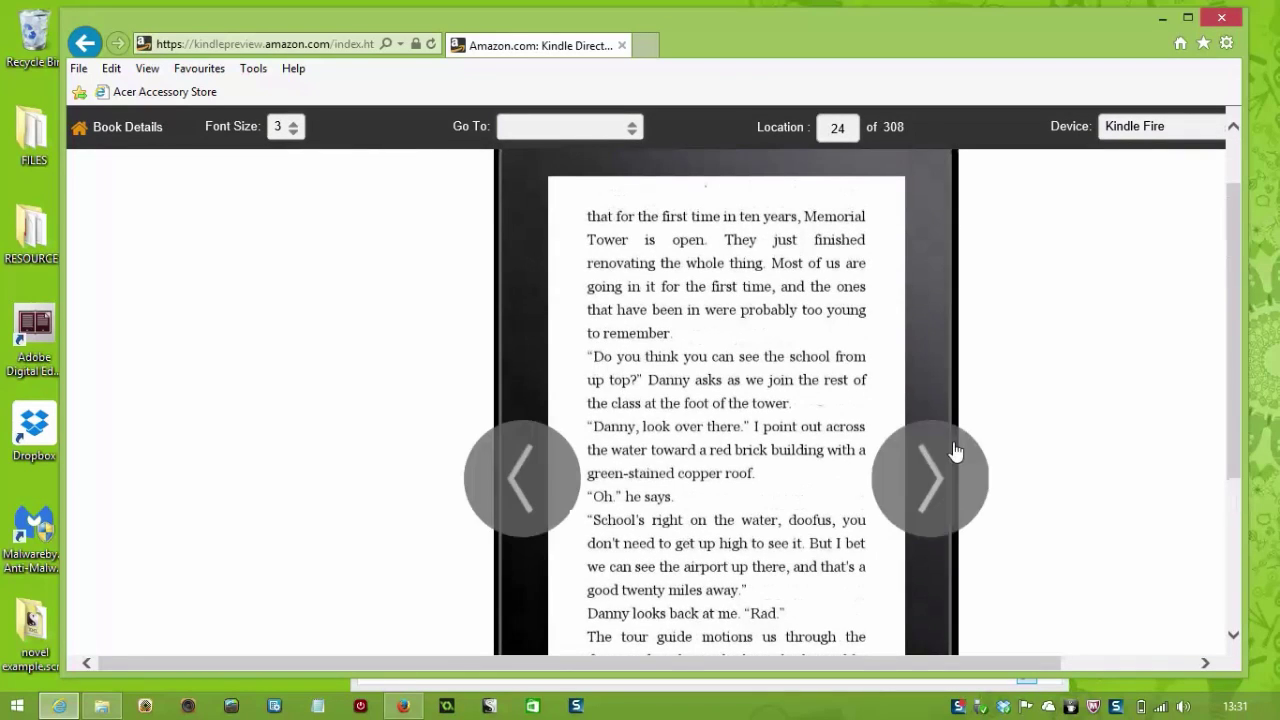
left_click(922, 460)
scroll(800, 458, "down", 3)
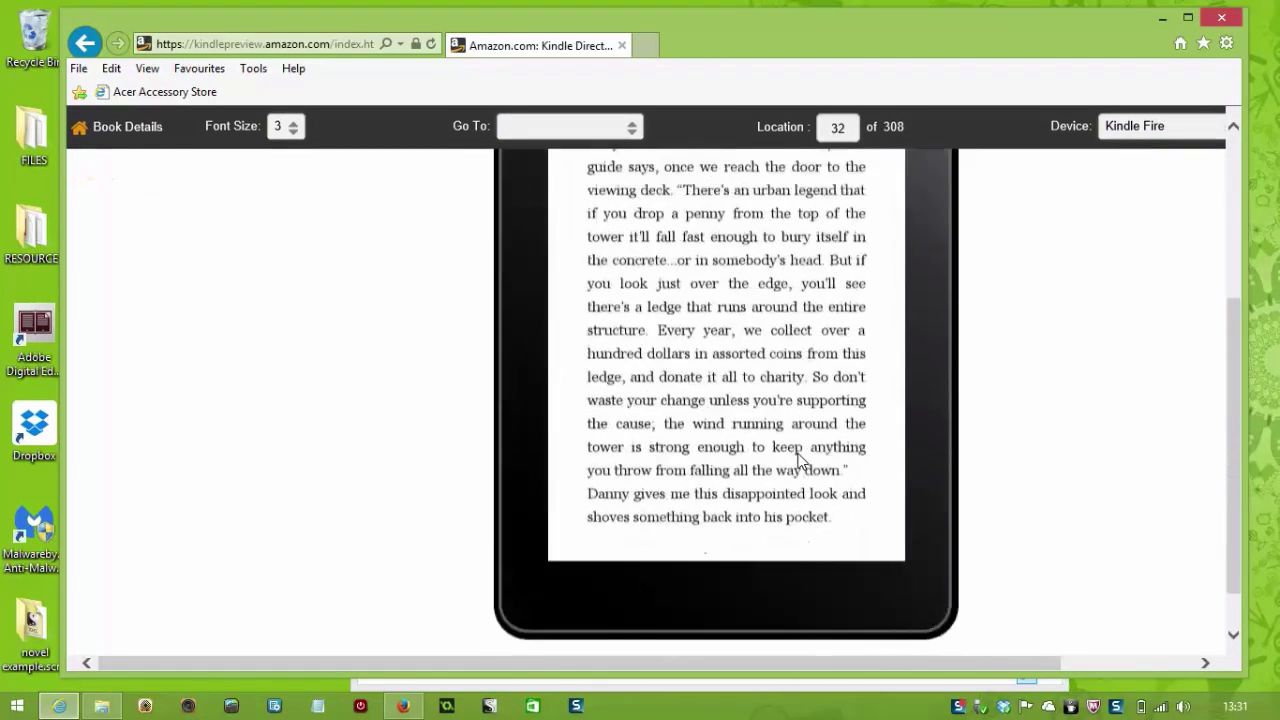
scroll(786, 463, "up", 3)
left_click(922, 470)
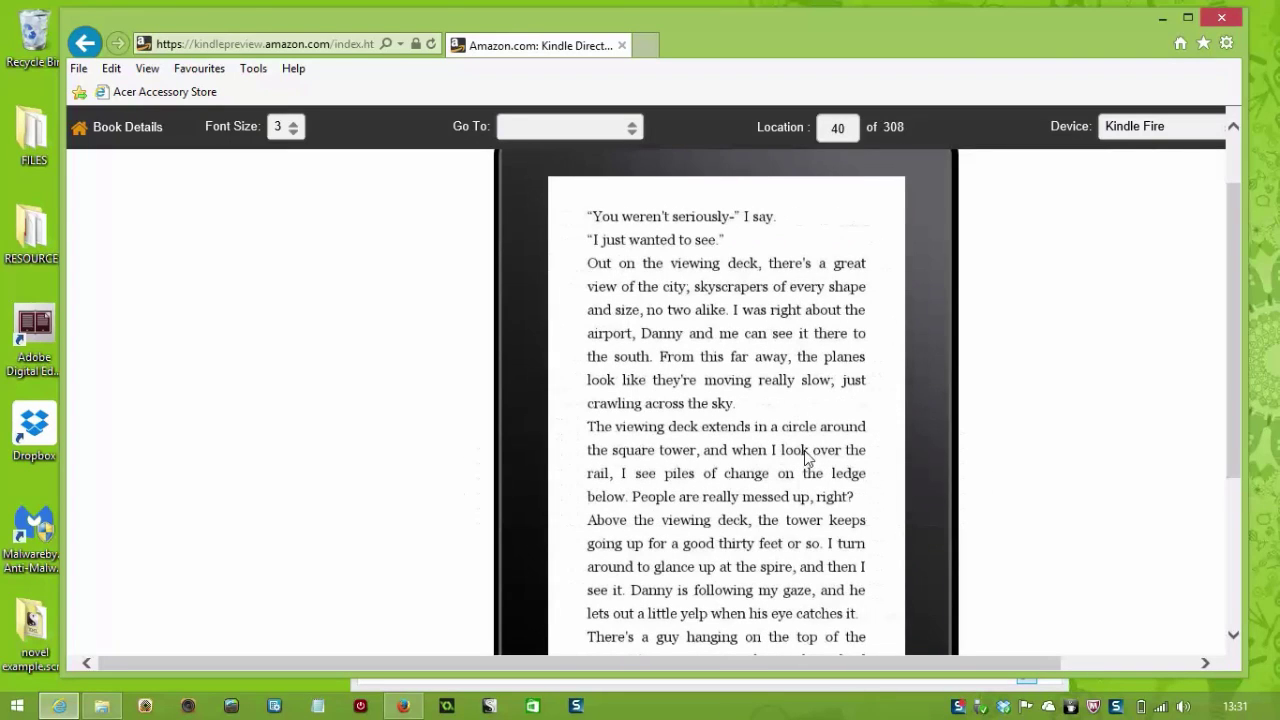
left_click(930, 487)
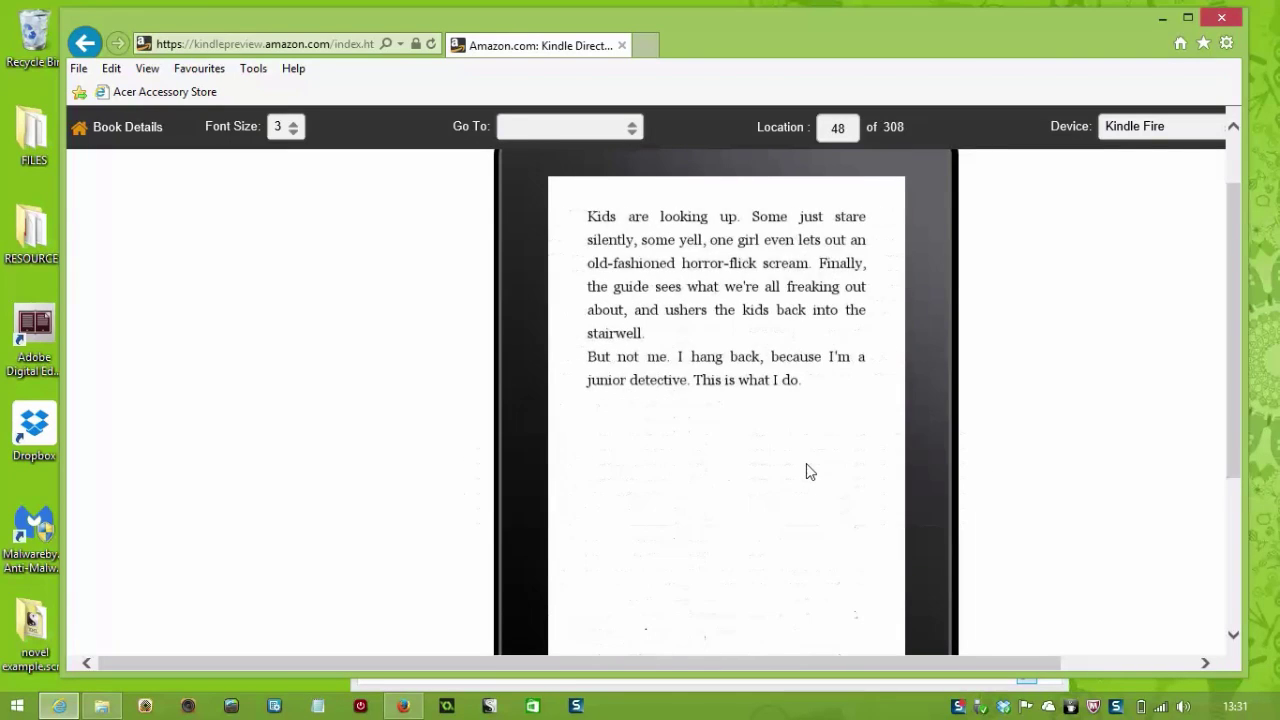
scroll(806, 471, "up", 2)
scroll(808, 471, "down", 5)
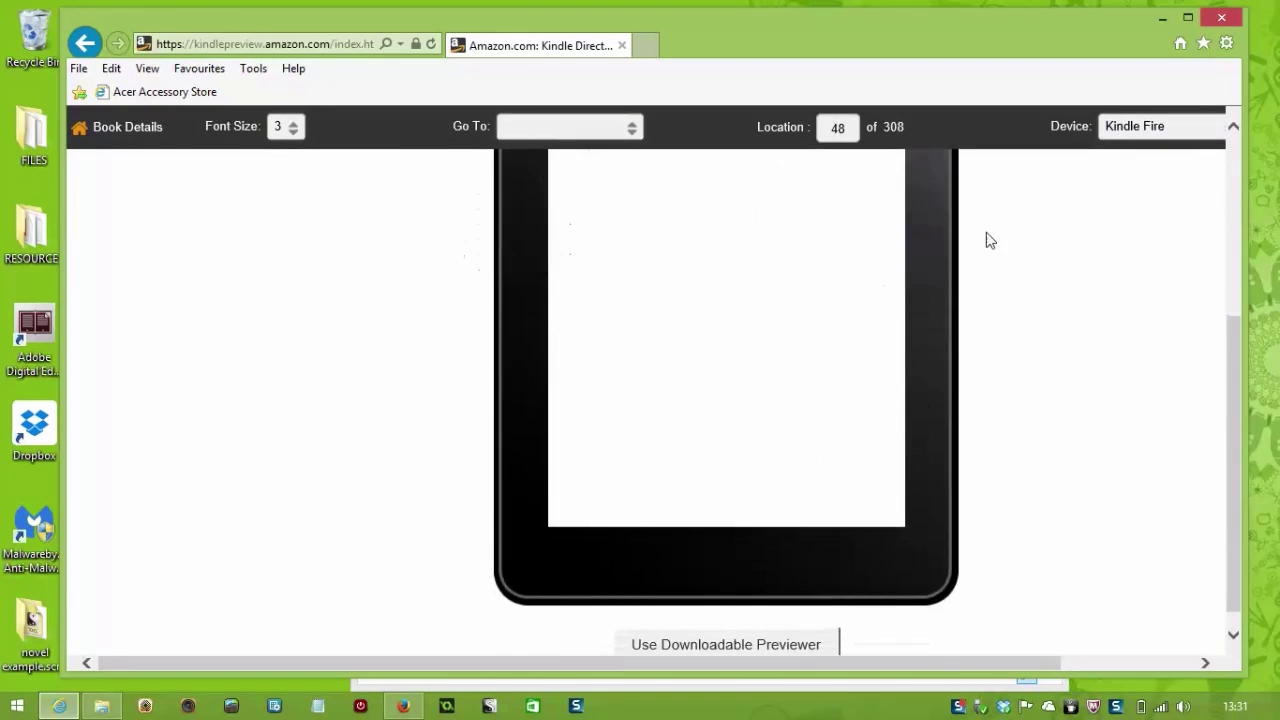
Step: Advance to the A HIGH FLYING SUICIDE? chapter and check the layout of its first two pages
left_click(938, 248)
scroll(851, 400, "up", 3)
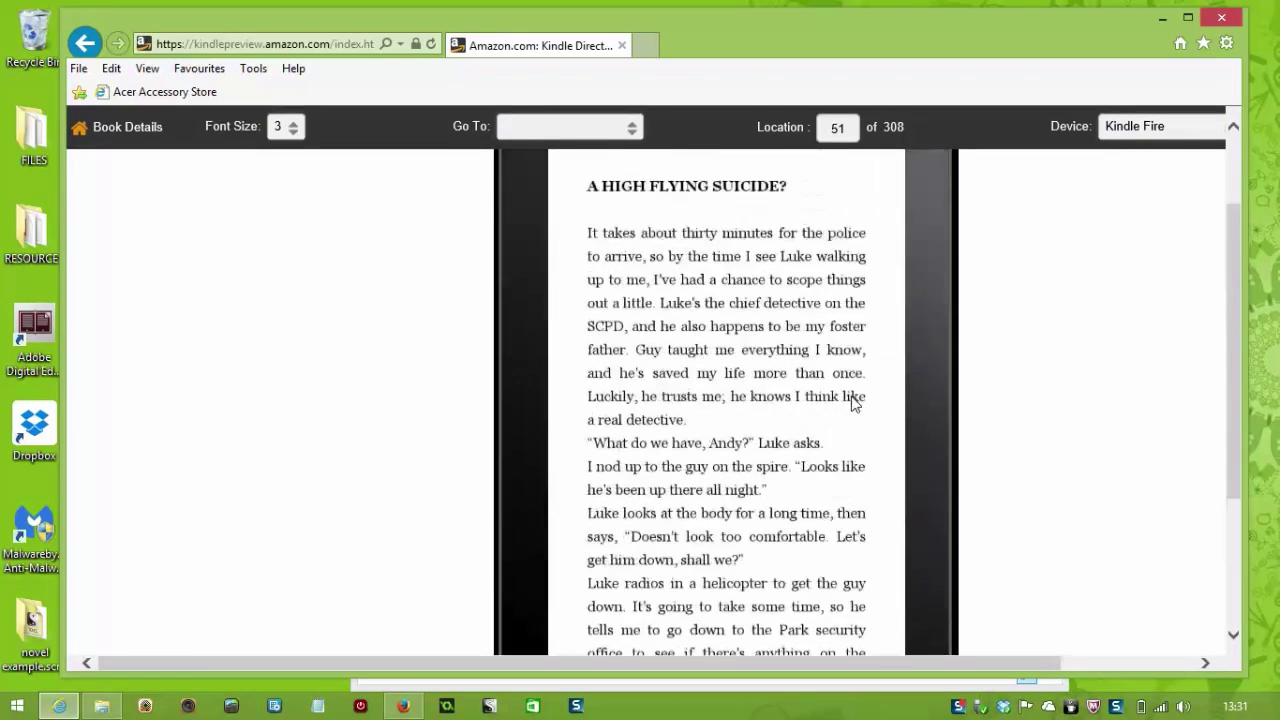
scroll(880, 437, "down", 1)
scroll(925, 430, "down", 1)
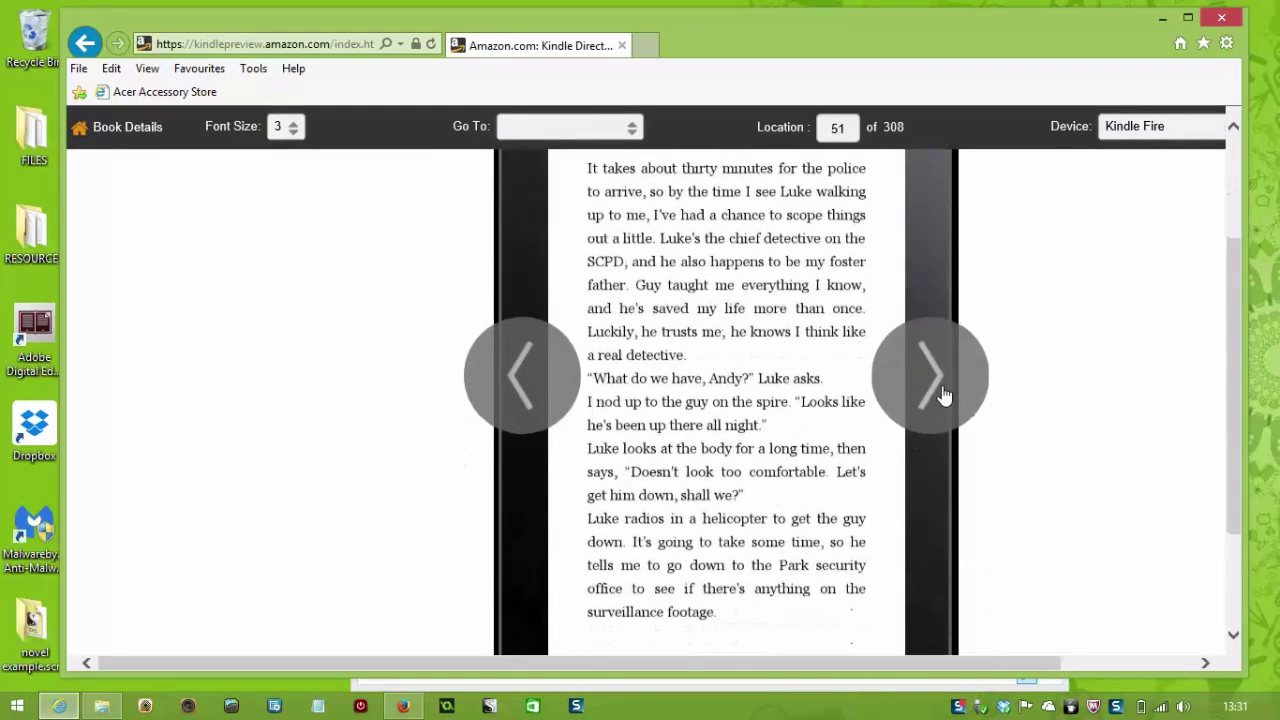
left_click(940, 394)
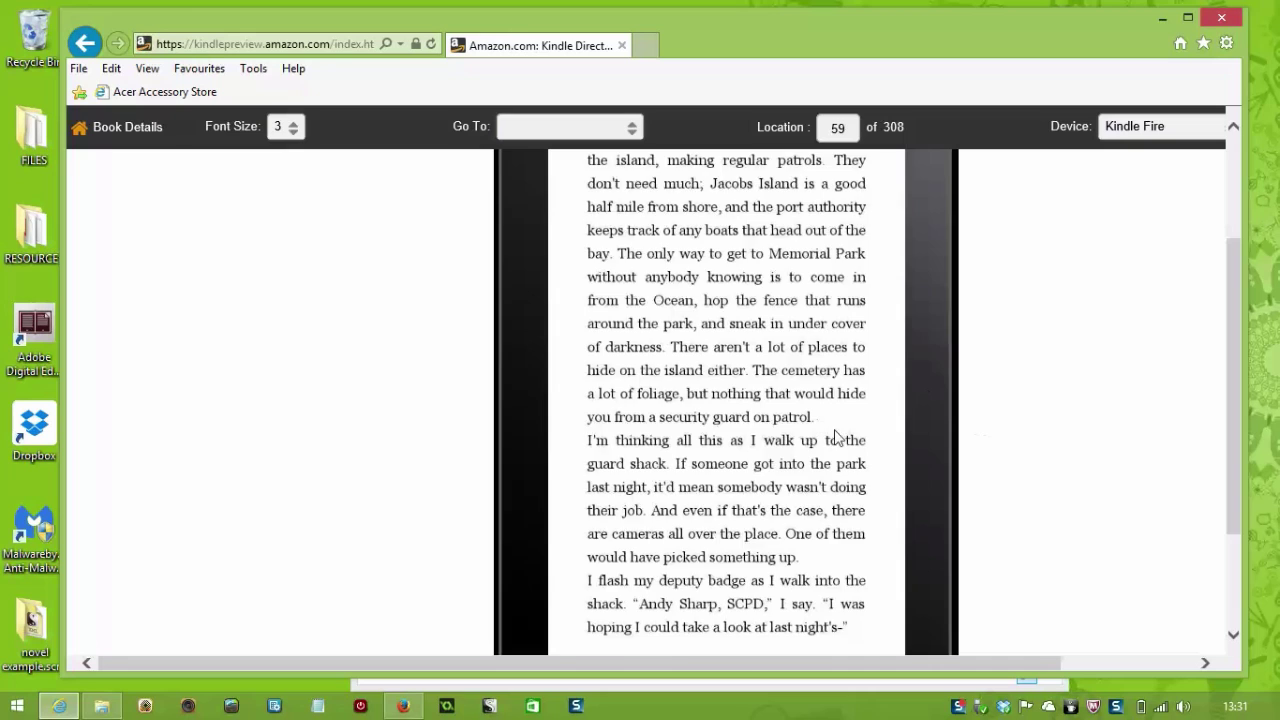
scroll(846, 425, "up", 1)
scroll(840, 415, "down", 4)
scroll(838, 410, "up", 4)
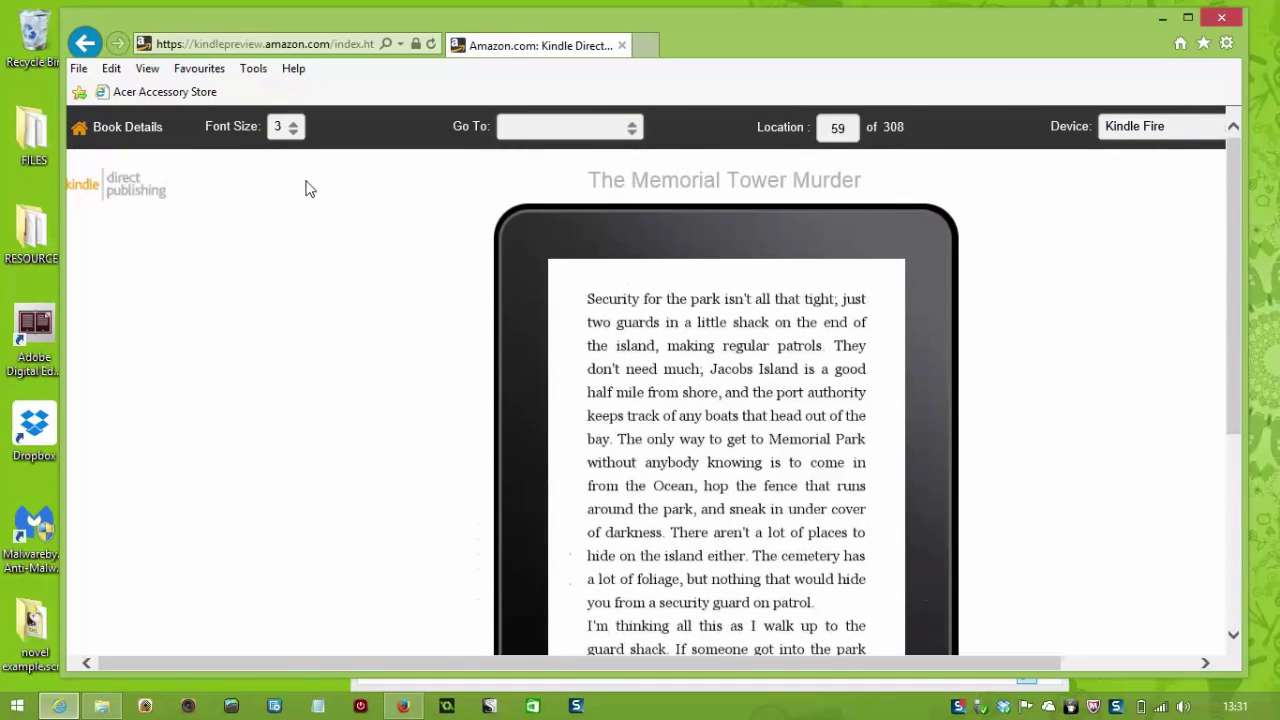
Step: Return to the book details and review the description, digital rights, book file and preview sections
left_click(148, 130)
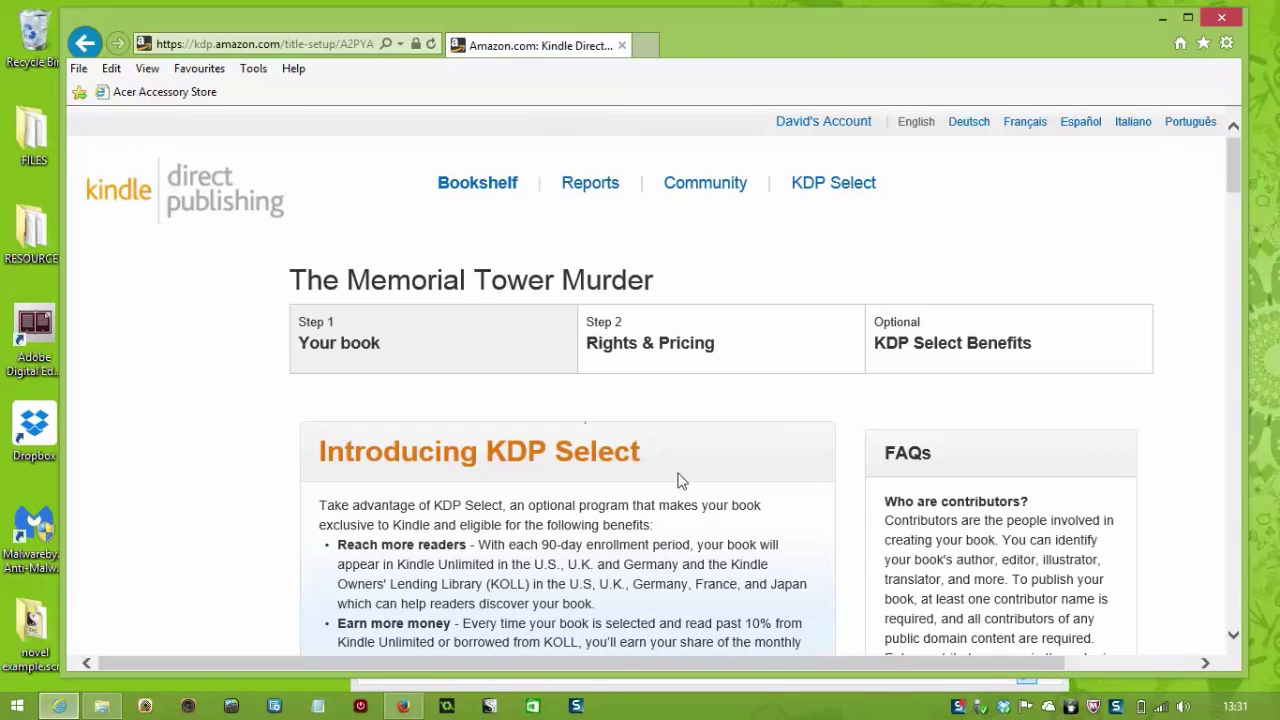
scroll(677, 478, "down", 5)
scroll(677, 447, "down", 15)
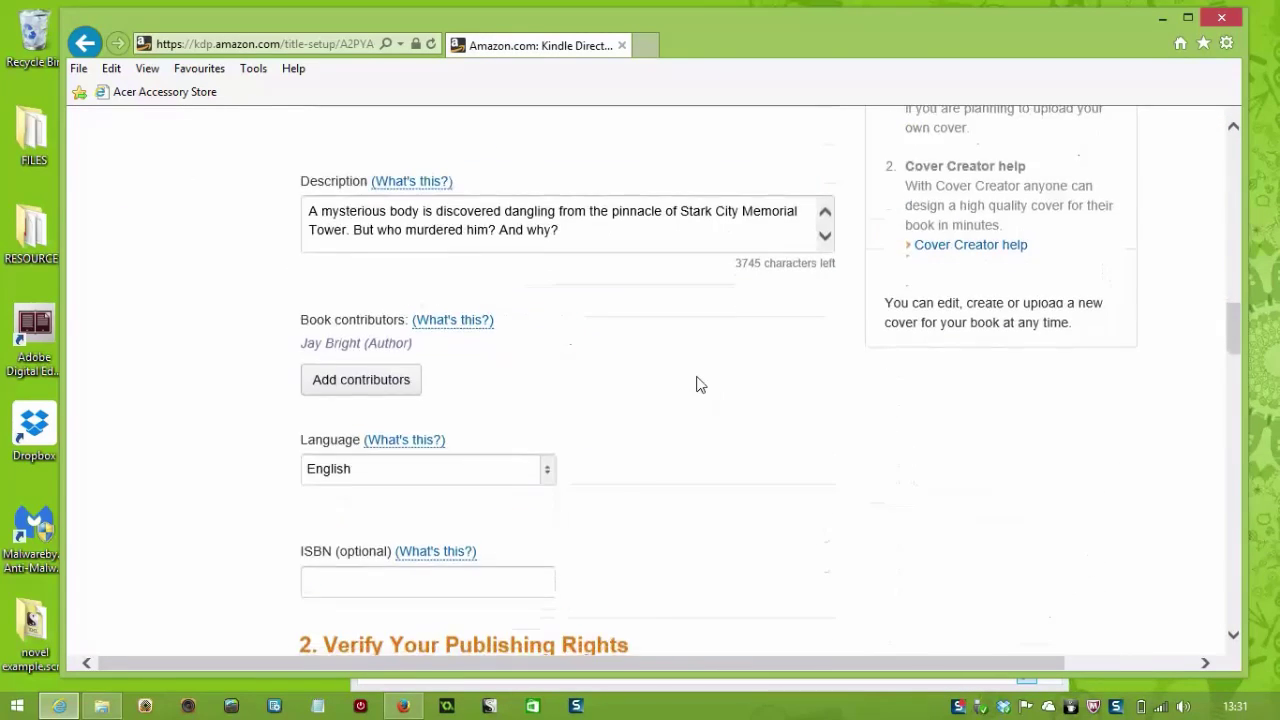
scroll(700, 352, "down", 10)
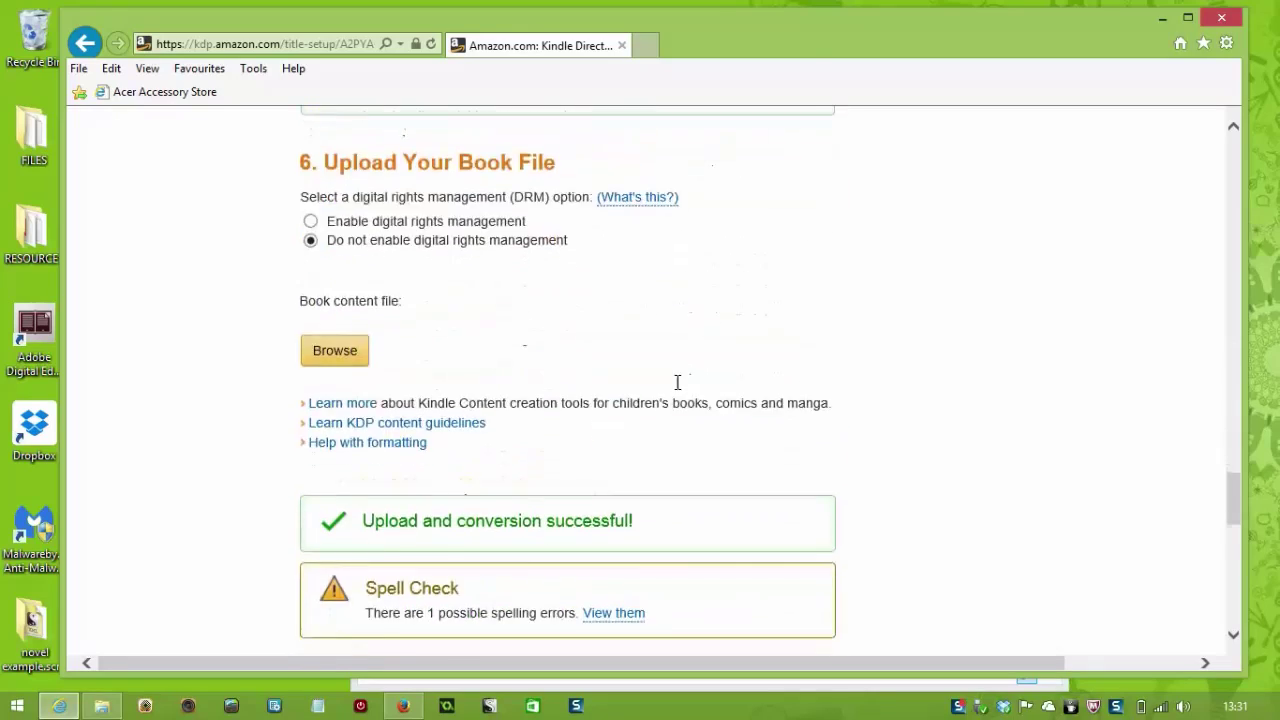
scroll(660, 378, "up", 4)
scroll(620, 384, "down", 2)
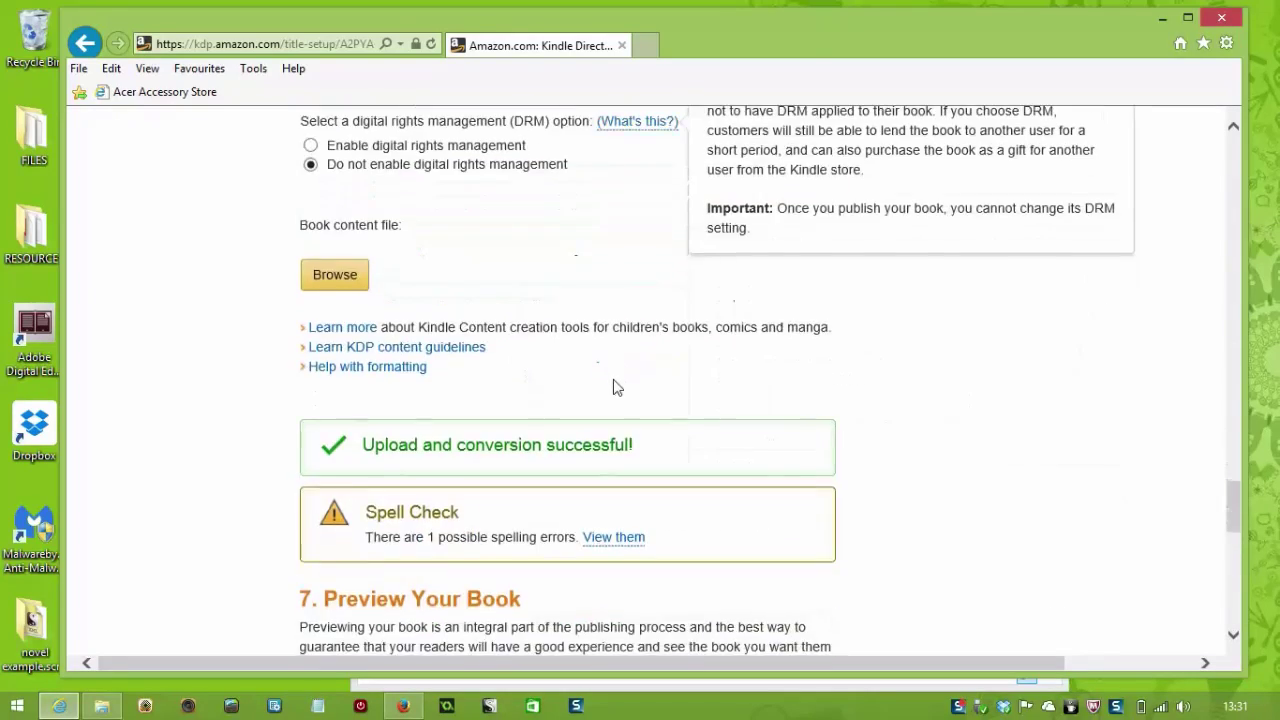
scroll(614, 395, "up", 4)
scroll(624, 398, "down", 1)
scroll(640, 370, "down", 7)
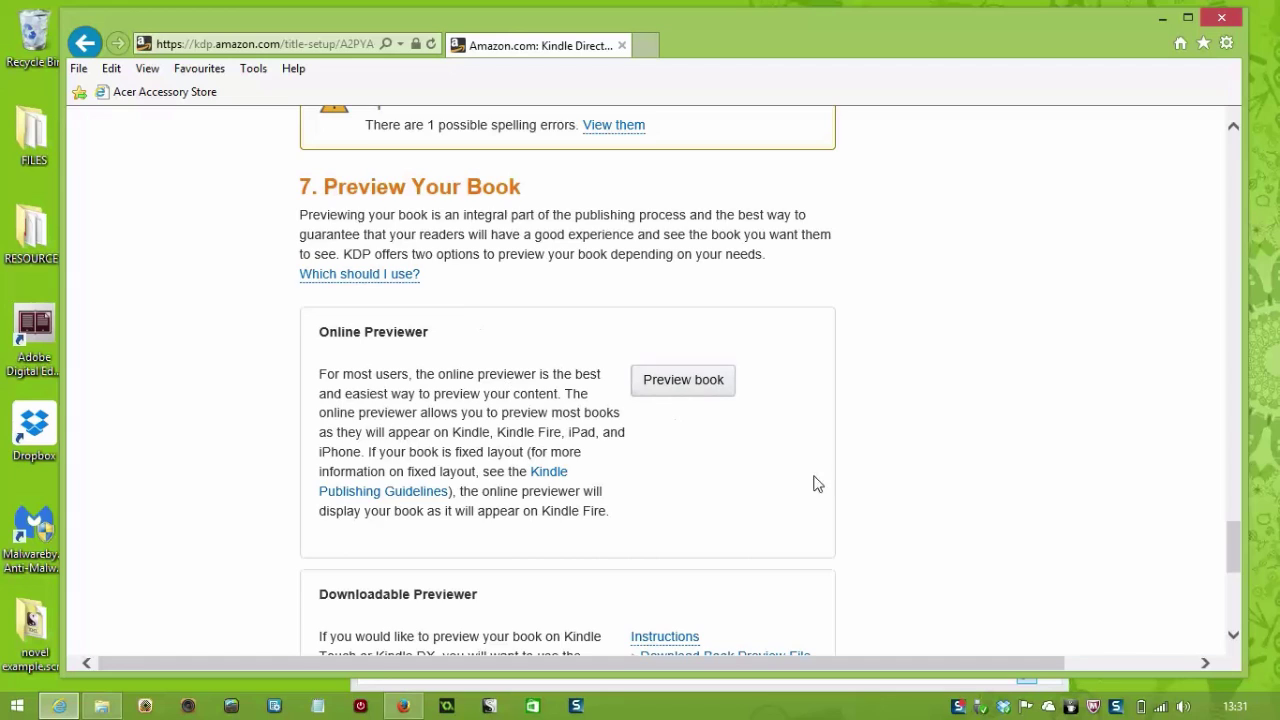
Step: Examine the possible spelling errors reported by the Spell Check, and close the report
scroll(600, 330, "down", 2)
scroll(598, 327, "up", 10)
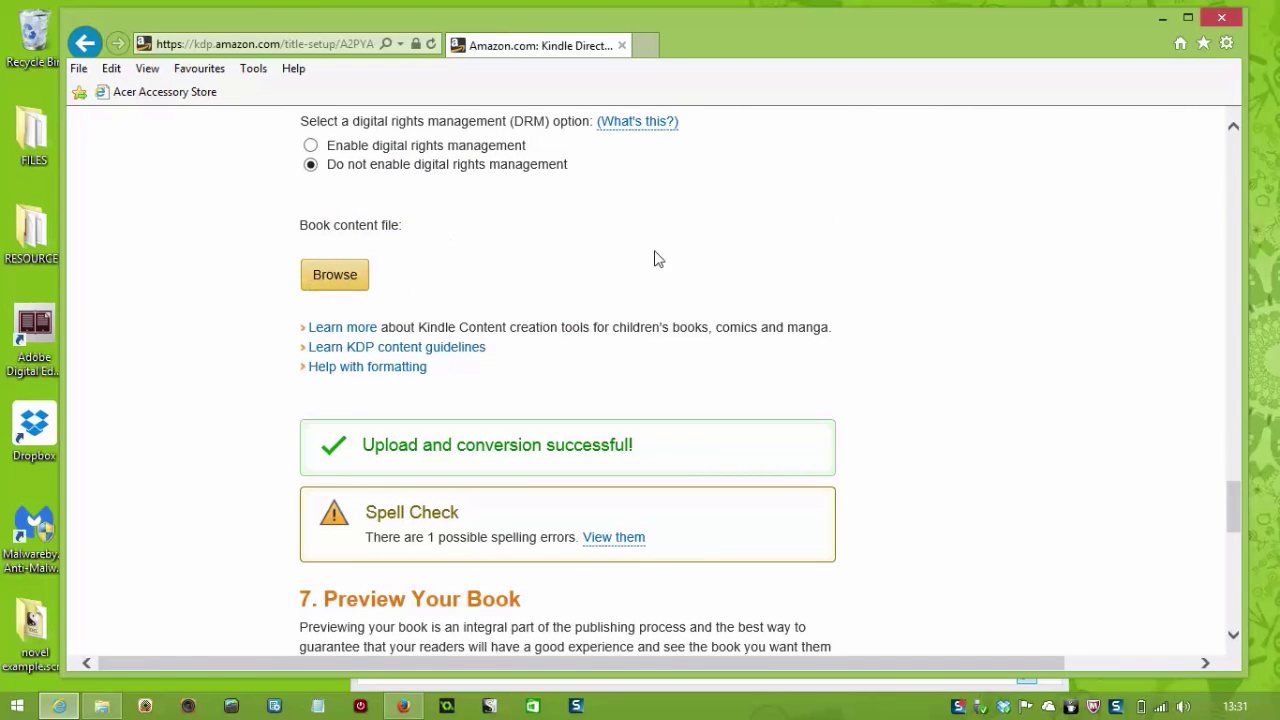
scroll(565, 290, "down", 3)
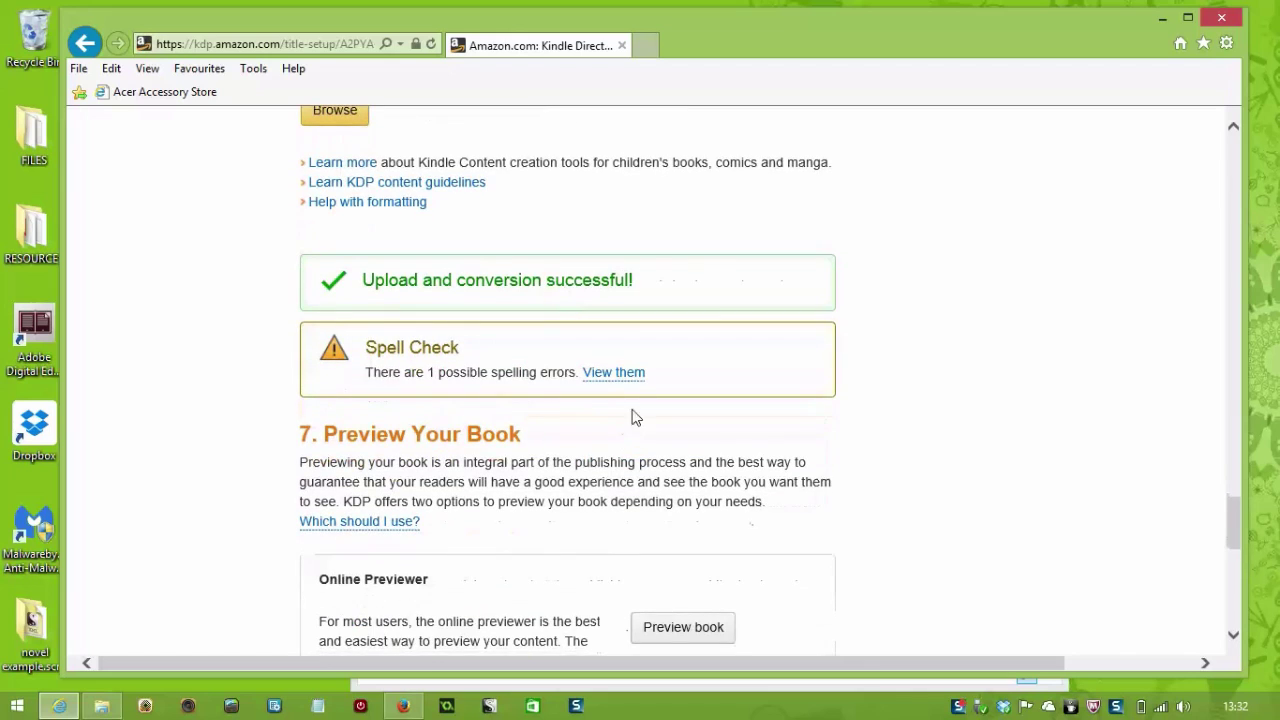
left_click(597, 374)
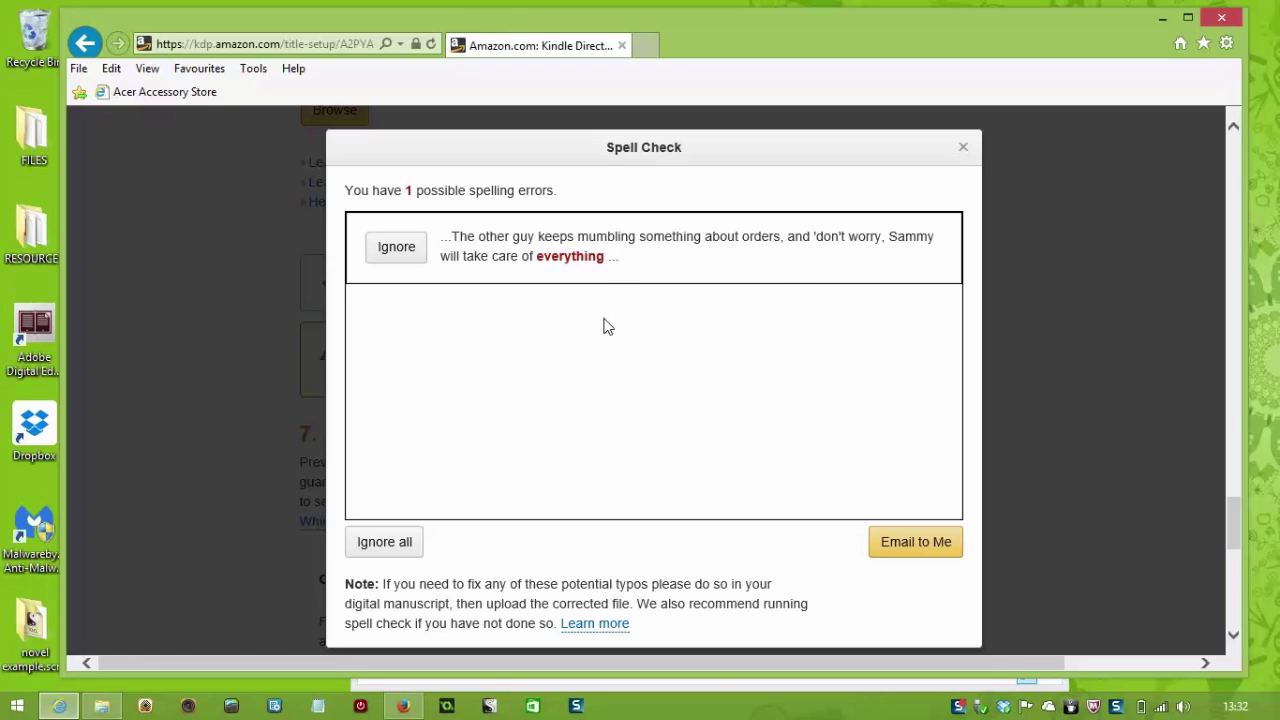
left_click(963, 149)
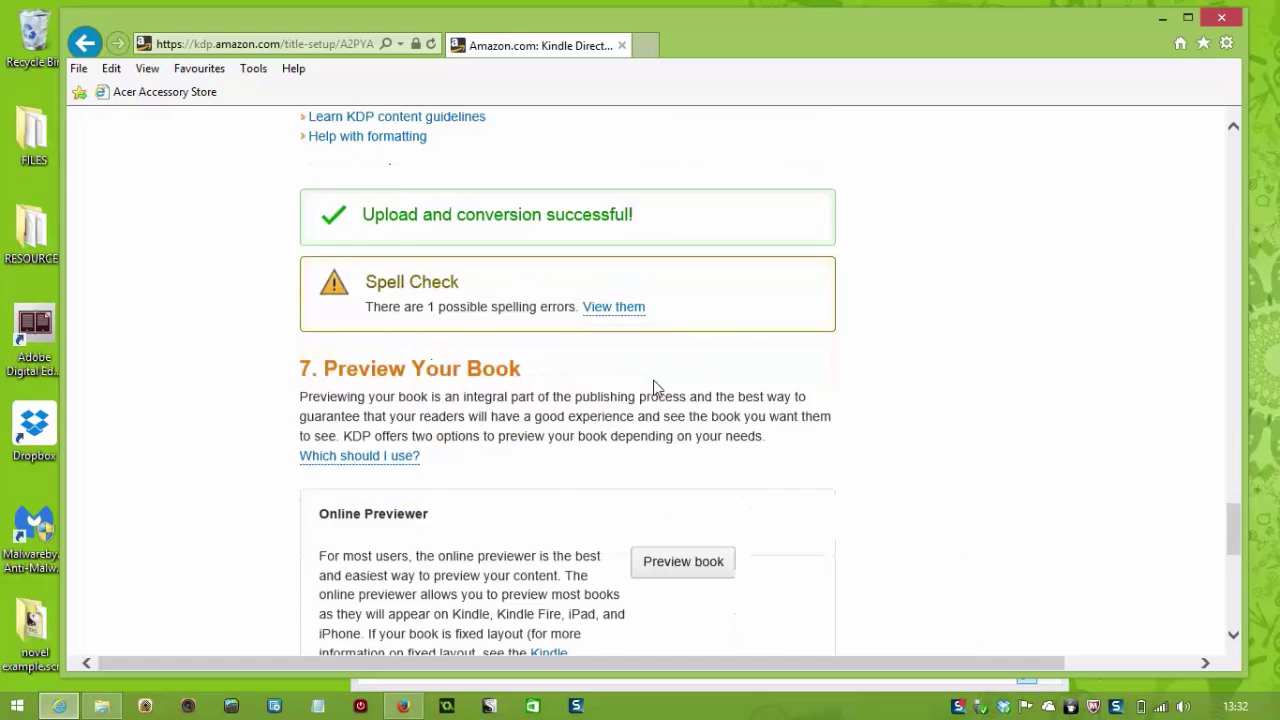
Step: Save the book details and continue to the Rights & Pricing stage of the title setup
scroll(655, 388, "down", 2)
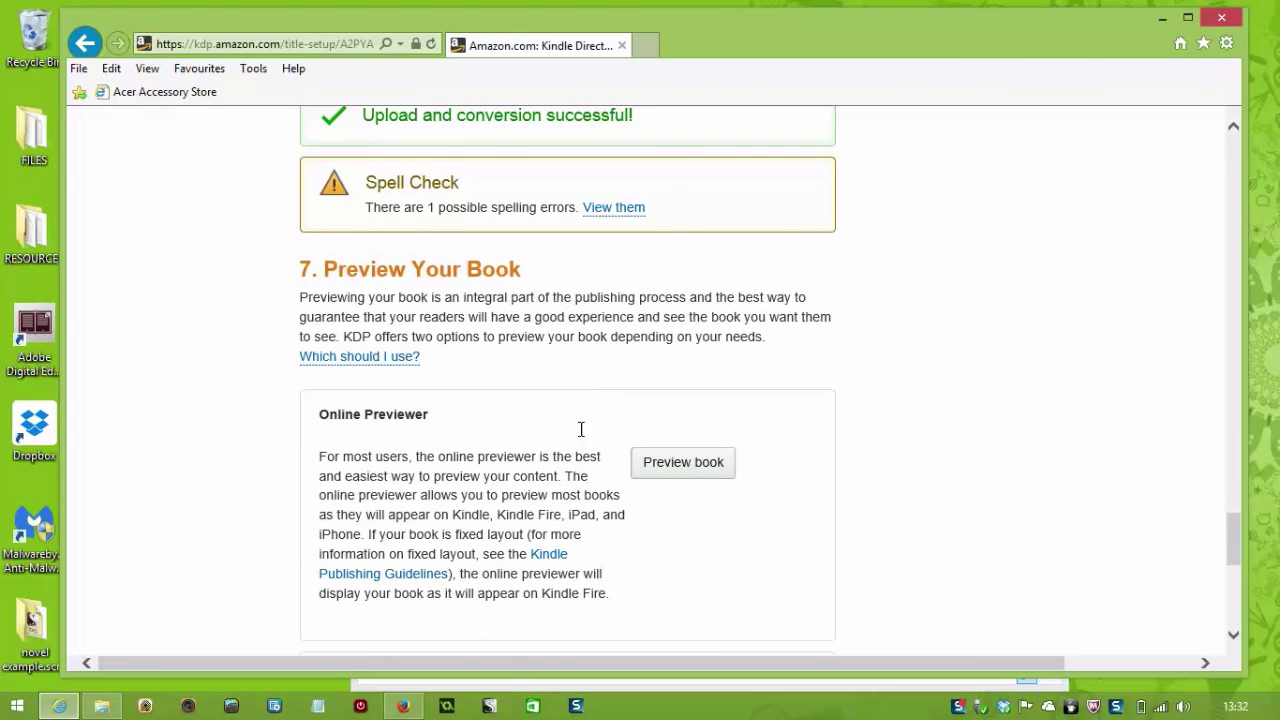
scroll(580, 428, "down", 5)
scroll(737, 406, "up", 1)
scroll(573, 306, "down", 2)
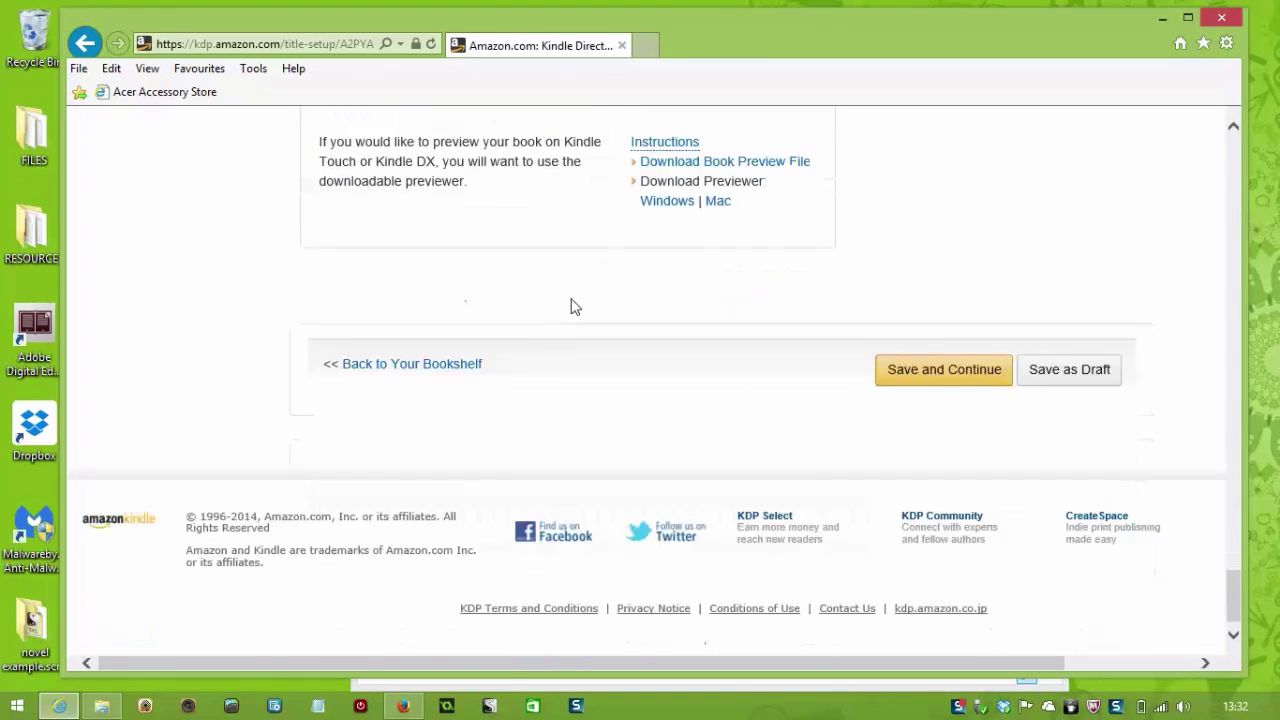
left_click(926, 353)
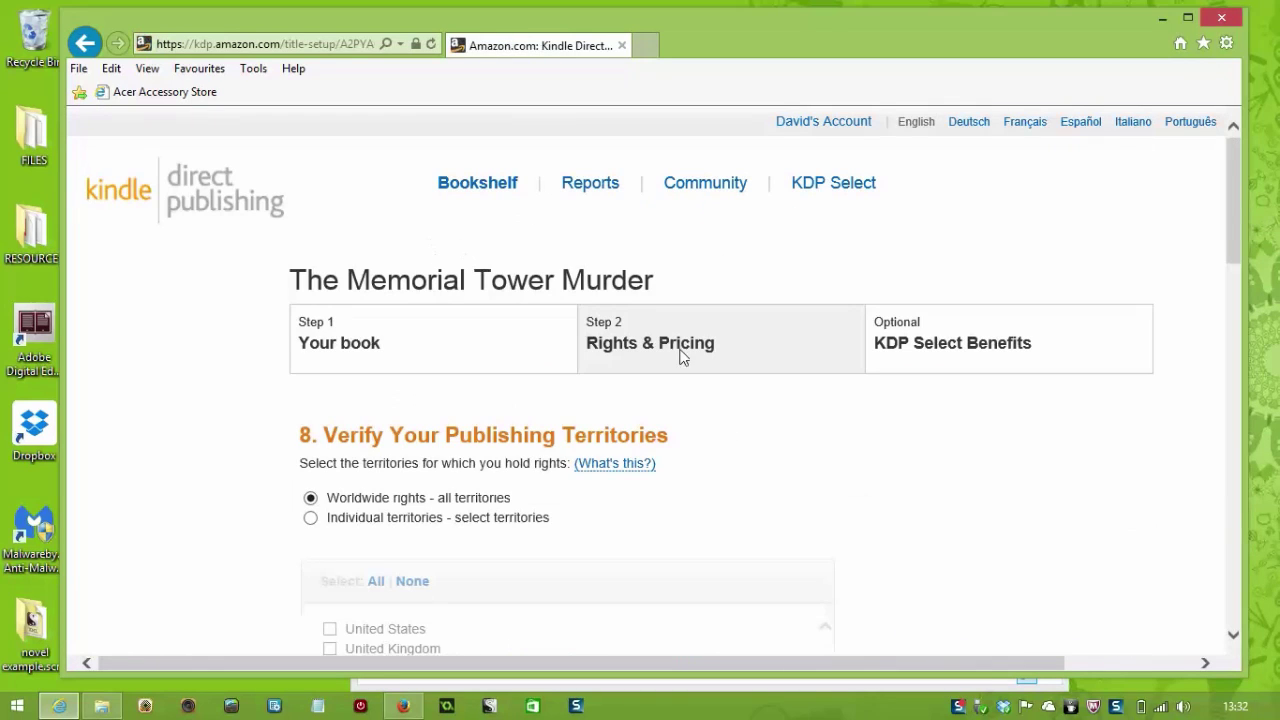
Step: Read the help explanation on publishing territories, and close it
scroll(640, 410, "down", 3)
left_click(614, 216)
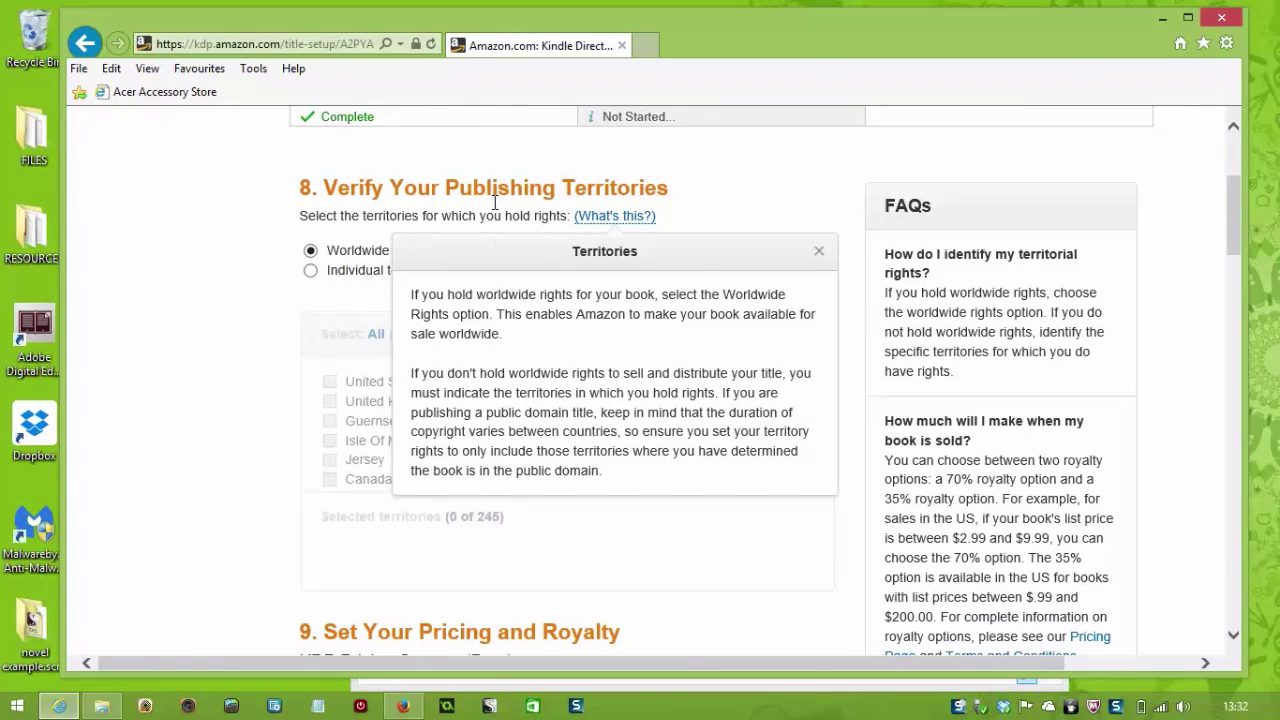
left_click(819, 251)
scroll(654, 391, "down", 1)
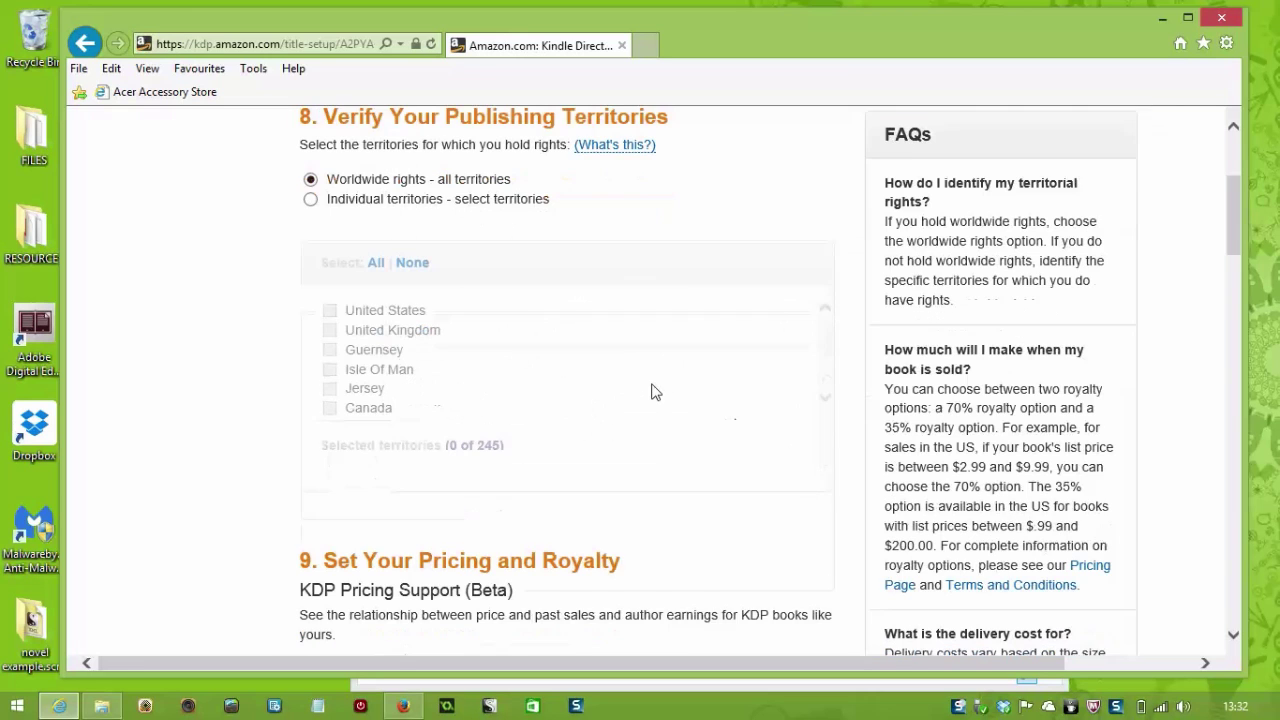
Step: Choose the 35% royalty option and set the Amazon.com list price to 0.99 USD
scroll(737, 403, "down", 2)
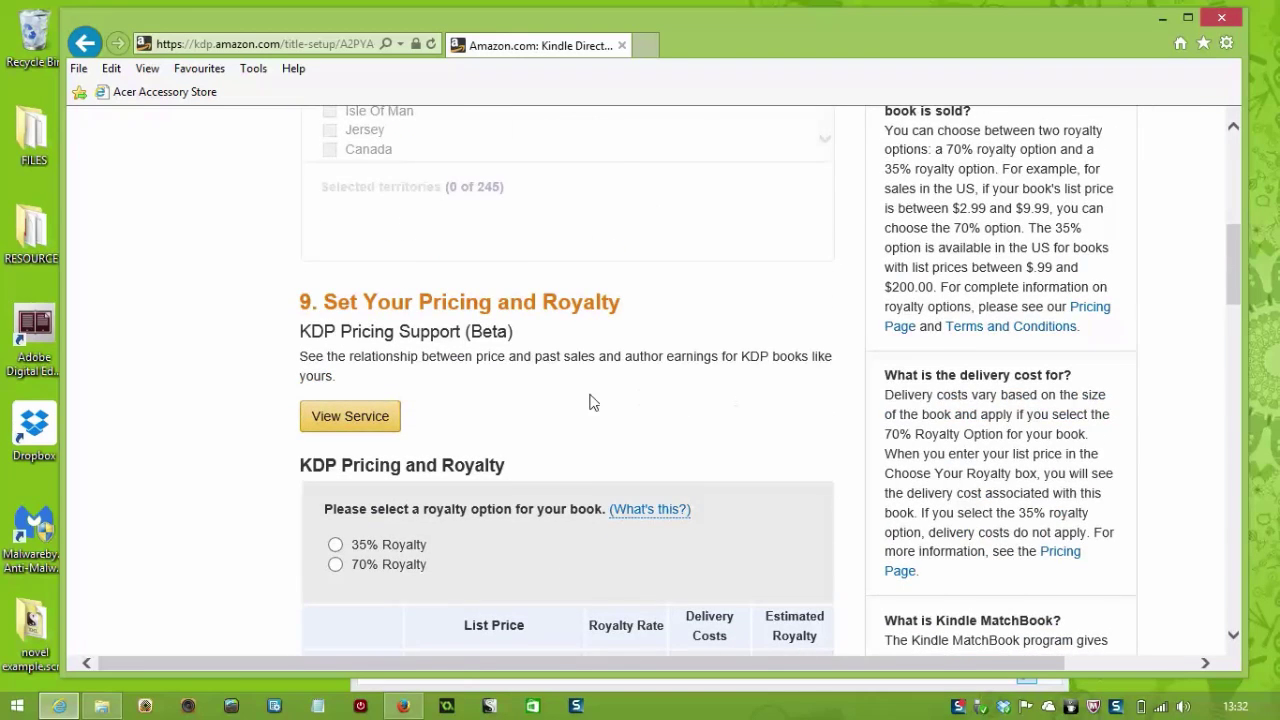
scroll(591, 400, "down", 3)
left_click(335, 380)
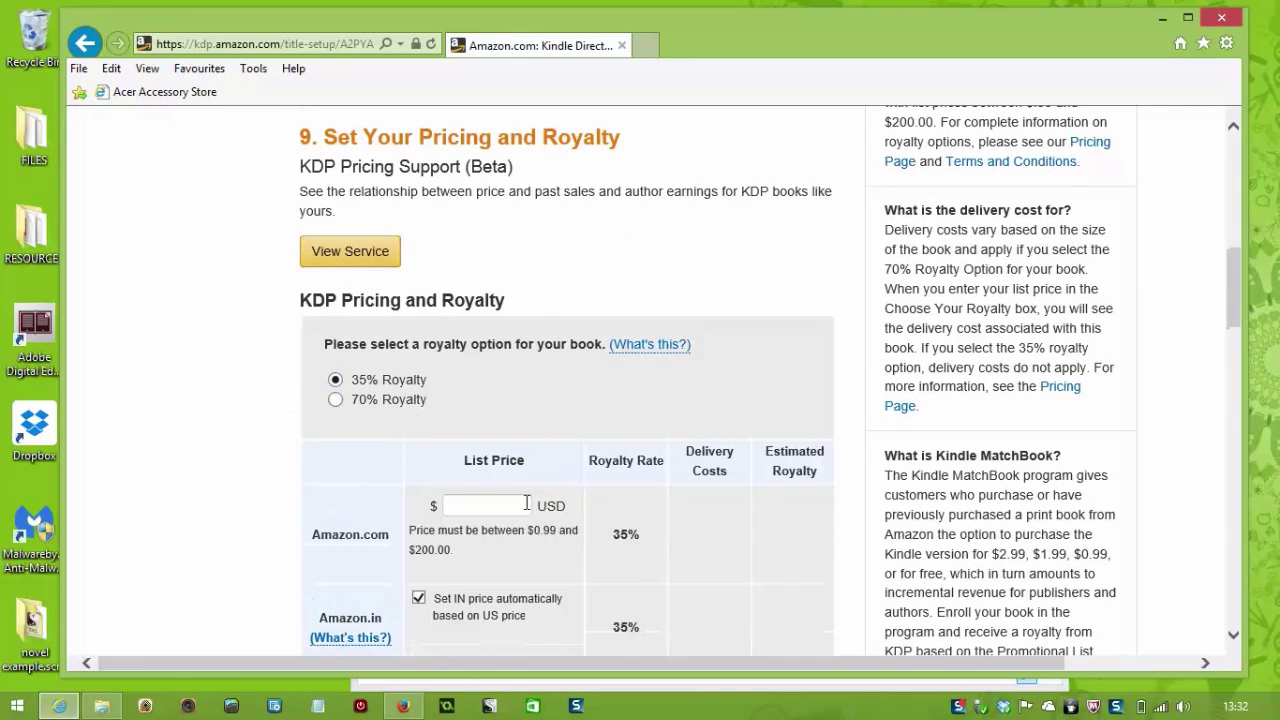
left_click(492, 508)
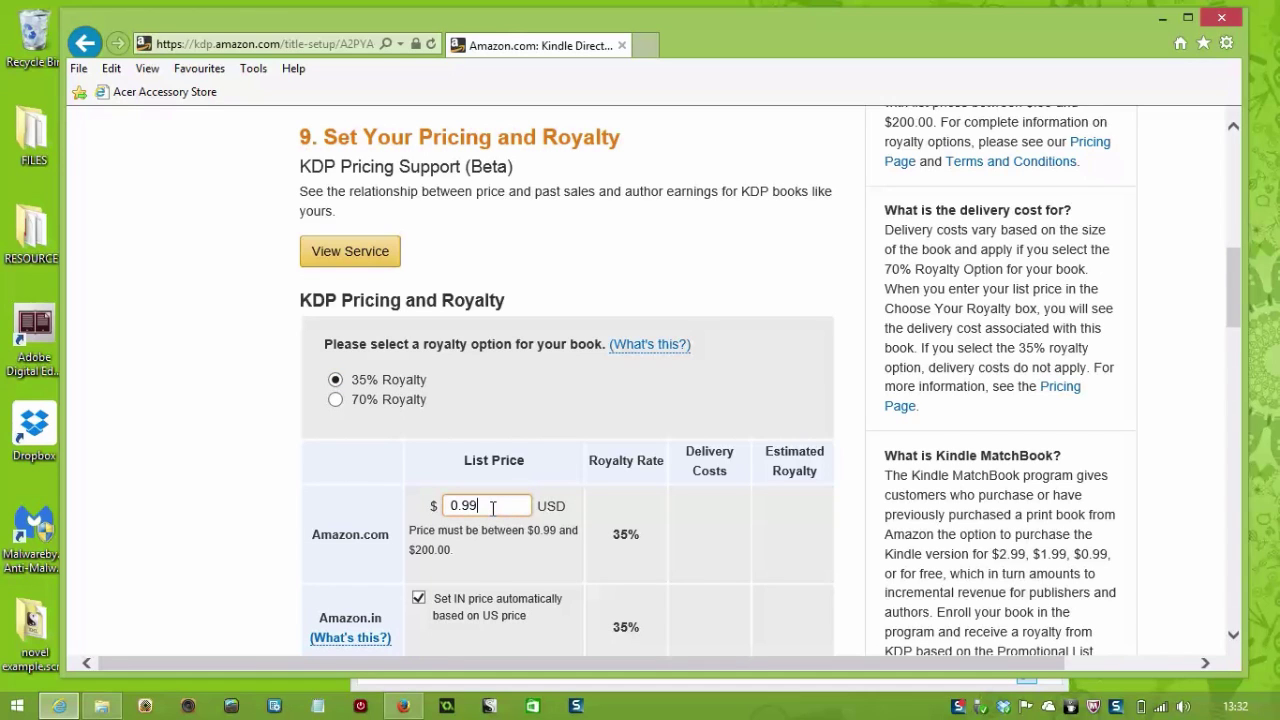
scroll(560, 510, "down", 2)
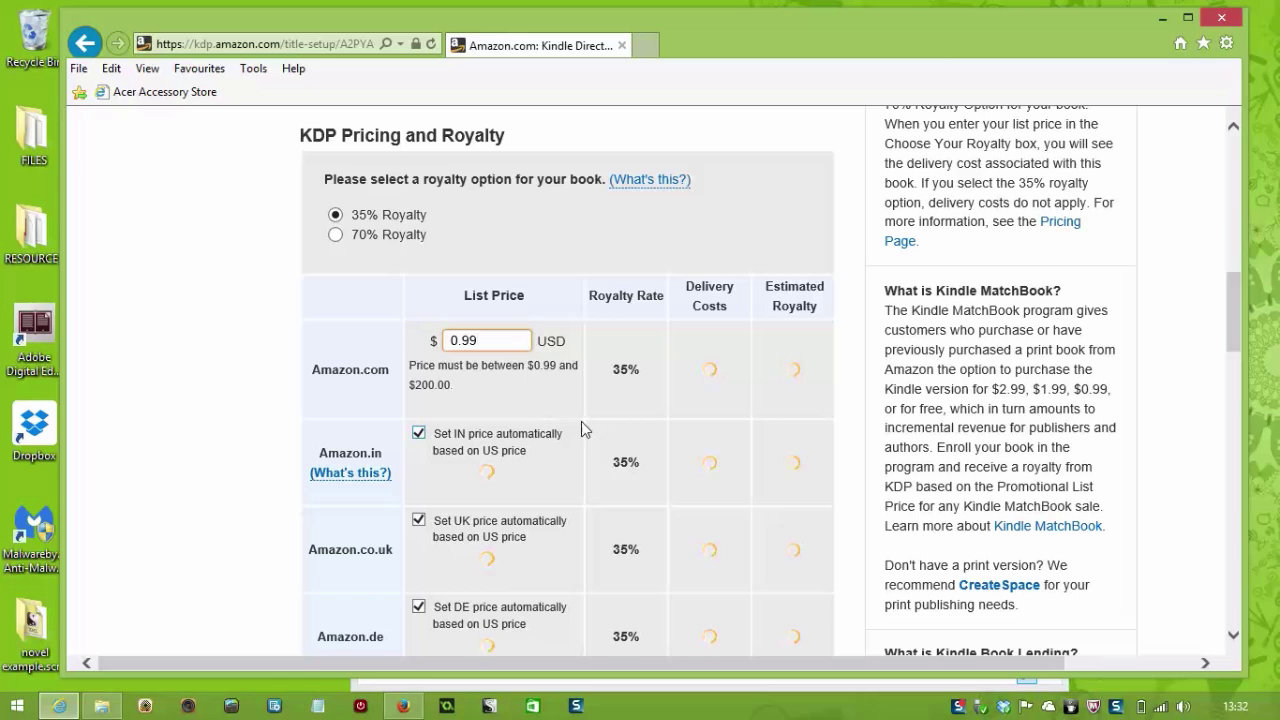
scroll(590, 424, "down", 1)
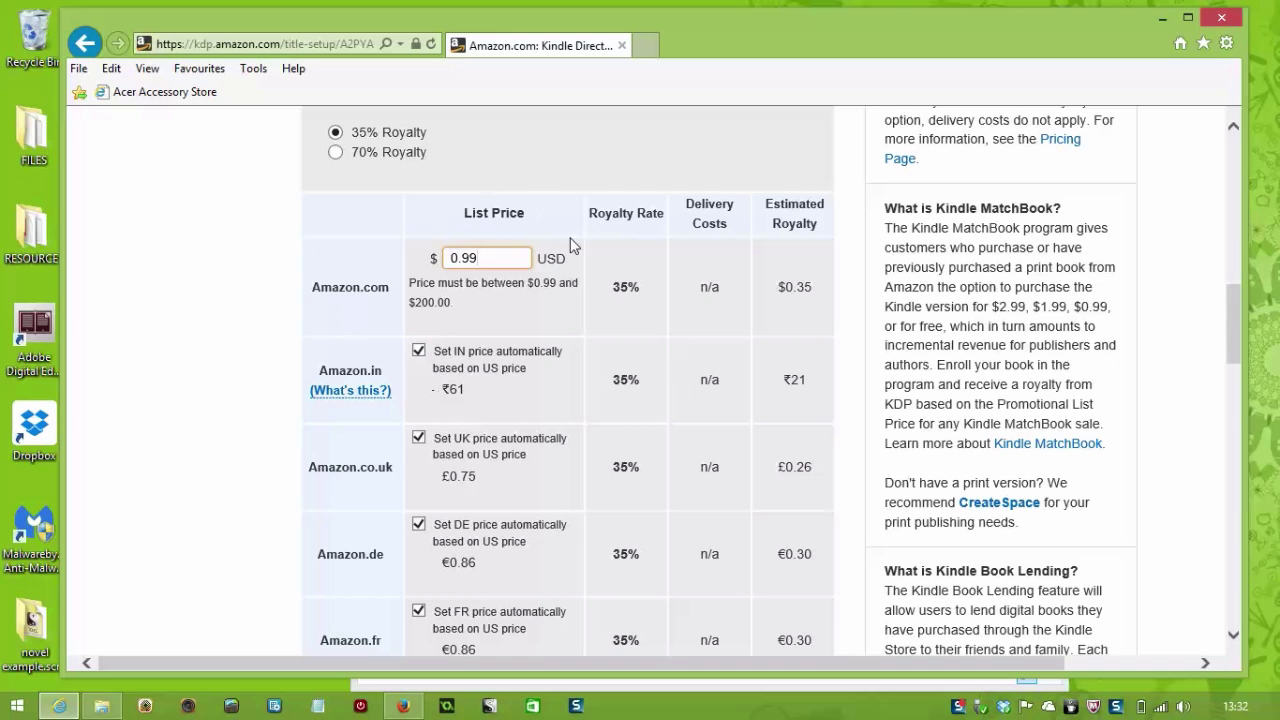
Step: Allow lending for the book under Kindle Book Lending
scroll(436, 493, "down", 4)
scroll(436, 493, "down", 10)
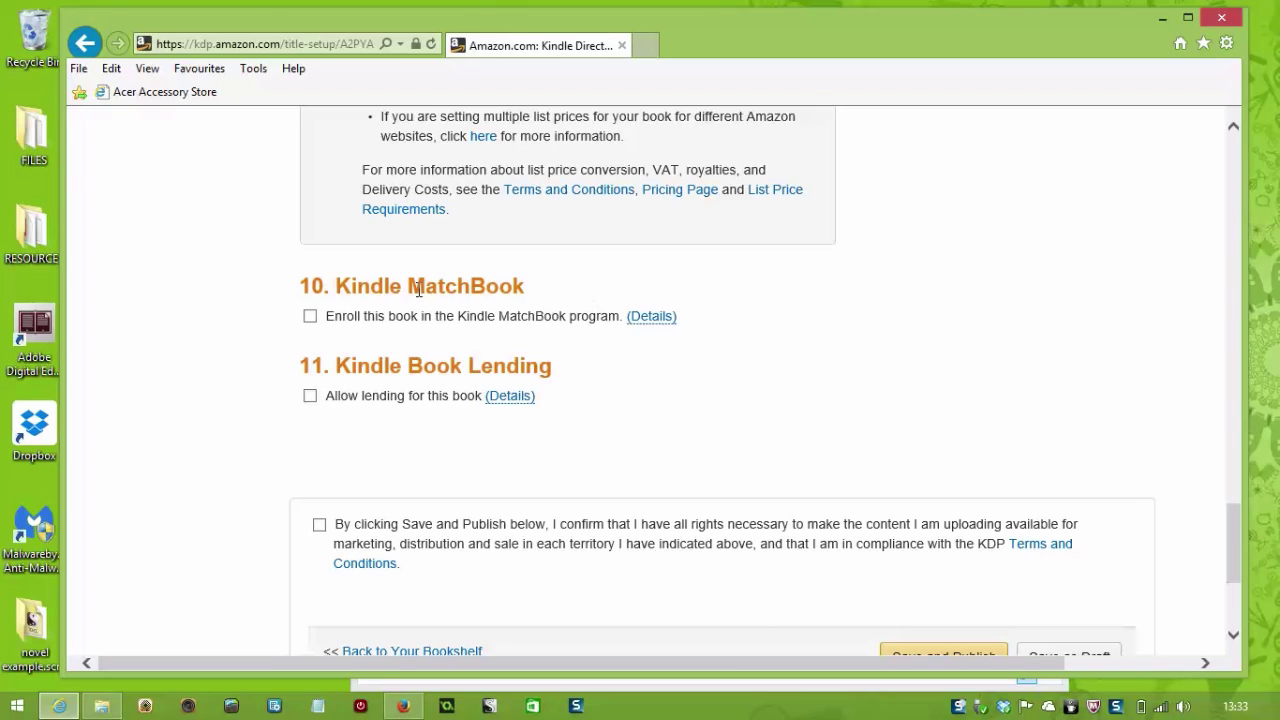
left_click(310, 398)
Step: Confirm holding all necessary content rights and complying with the KDP terms, and save the title as a draft
scroll(566, 514, "down", 3)
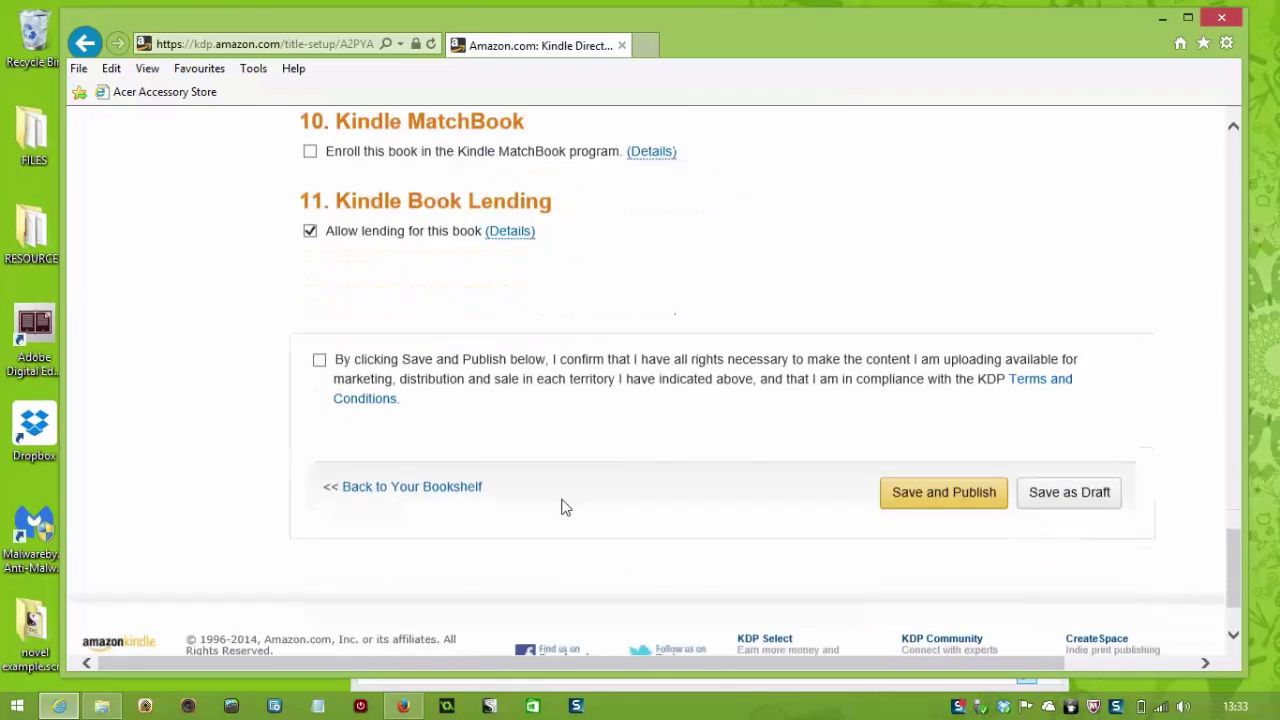
left_click(318, 362)
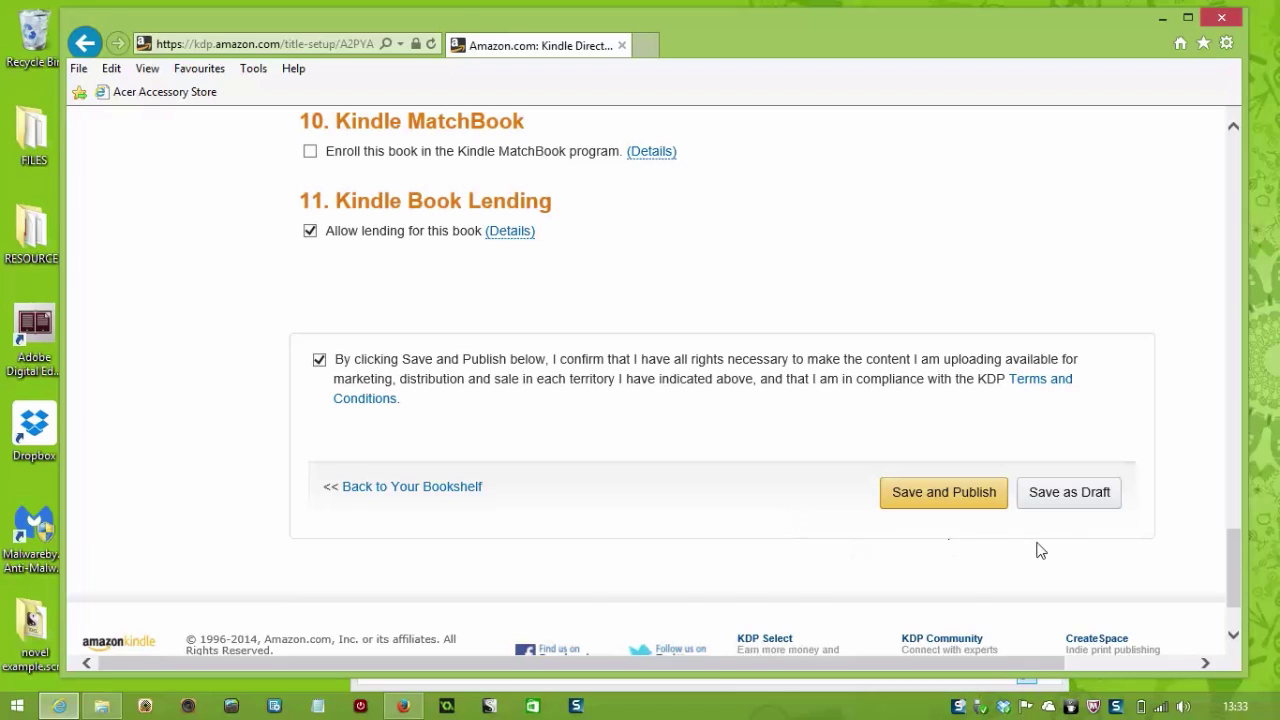
left_click(1072, 510)
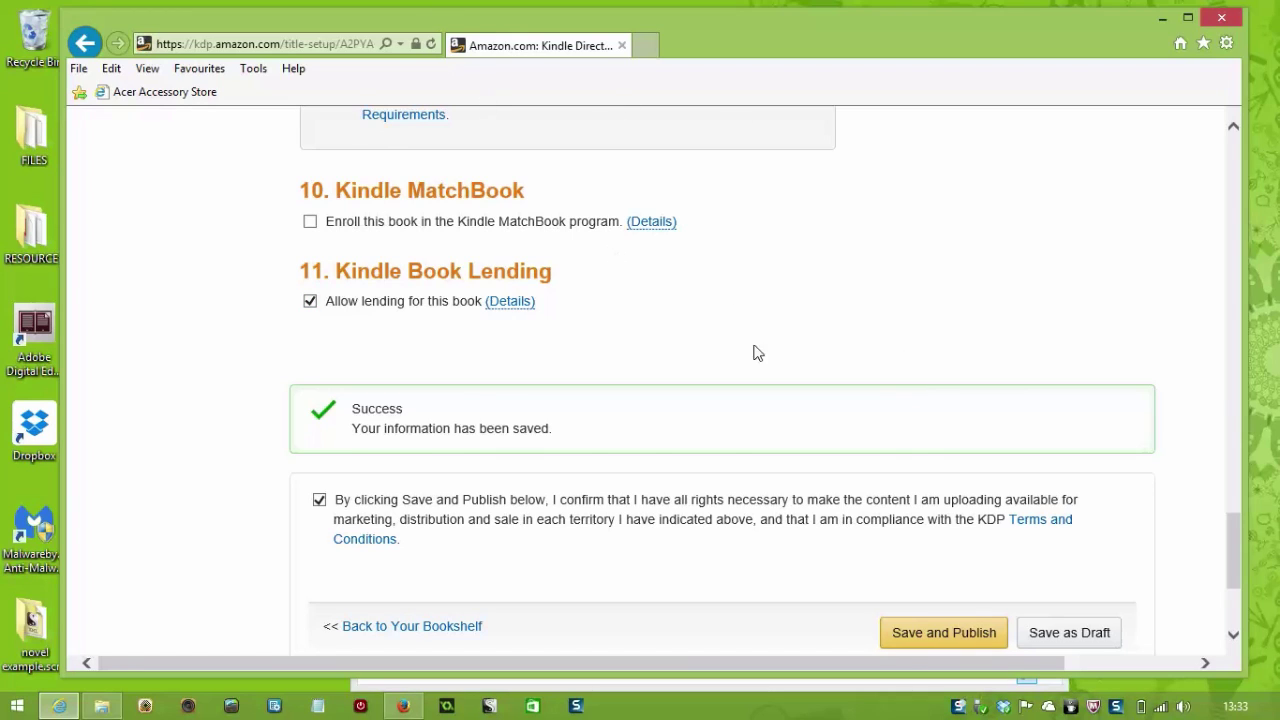
scroll(808, 371, "down", 2)
scroll(817, 374, "up", 1)
scroll(817, 374, "down", 2)
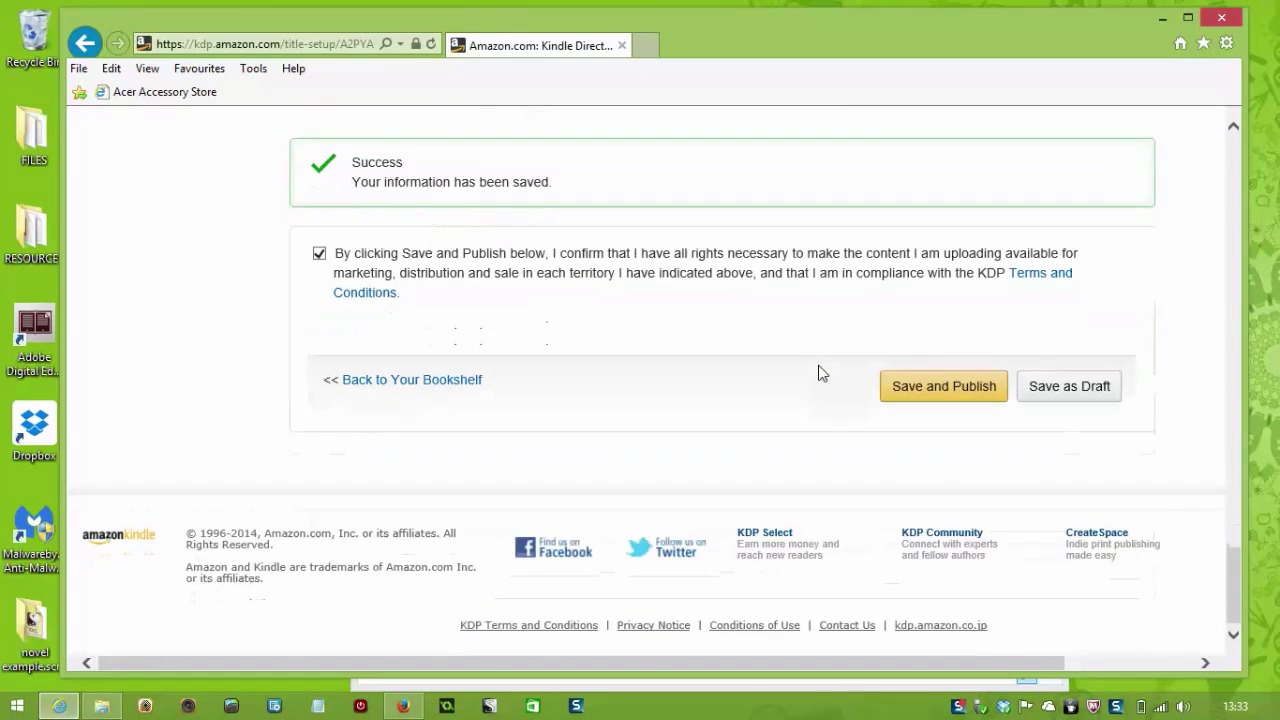
scroll(820, 371, "up", 5)
Step: Close the browser and open the project in Scrivener to view the HANGING AROUND, A HIGH FLYING SUICIDE? and JOHN DOE chapters
left_click(1222, 20)
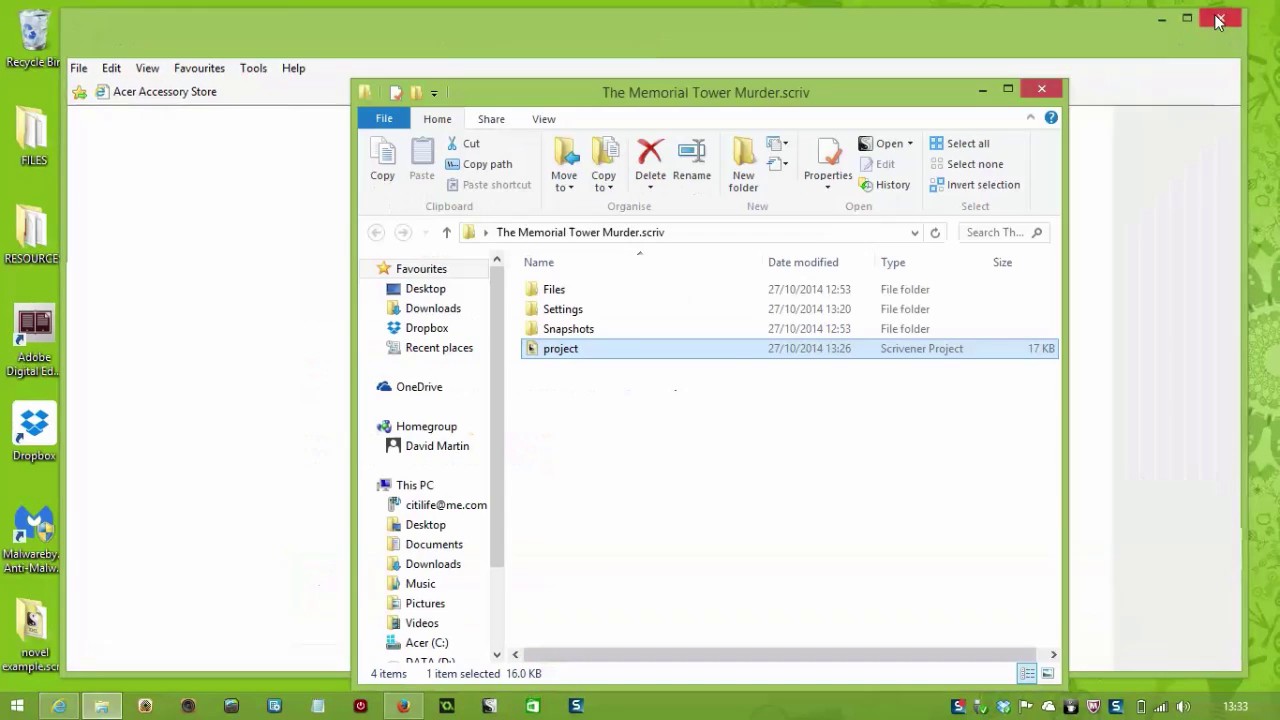
double_click(533, 349)
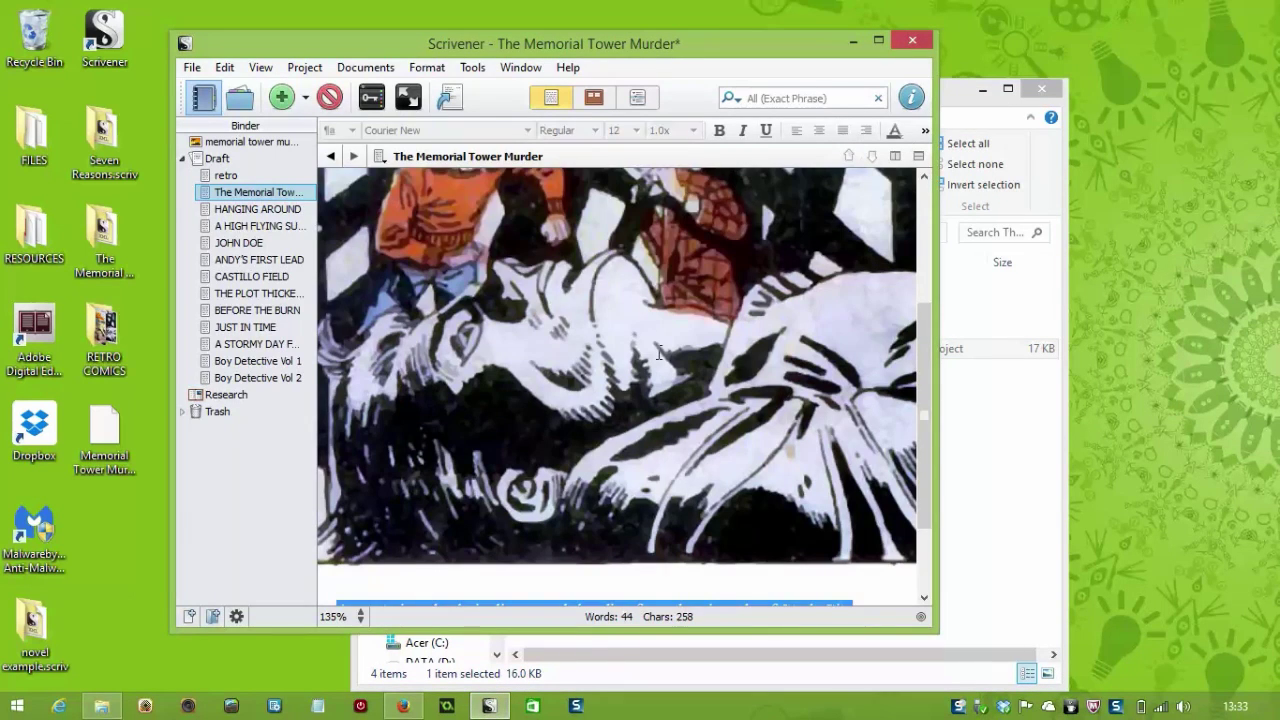
left_click(252, 209)
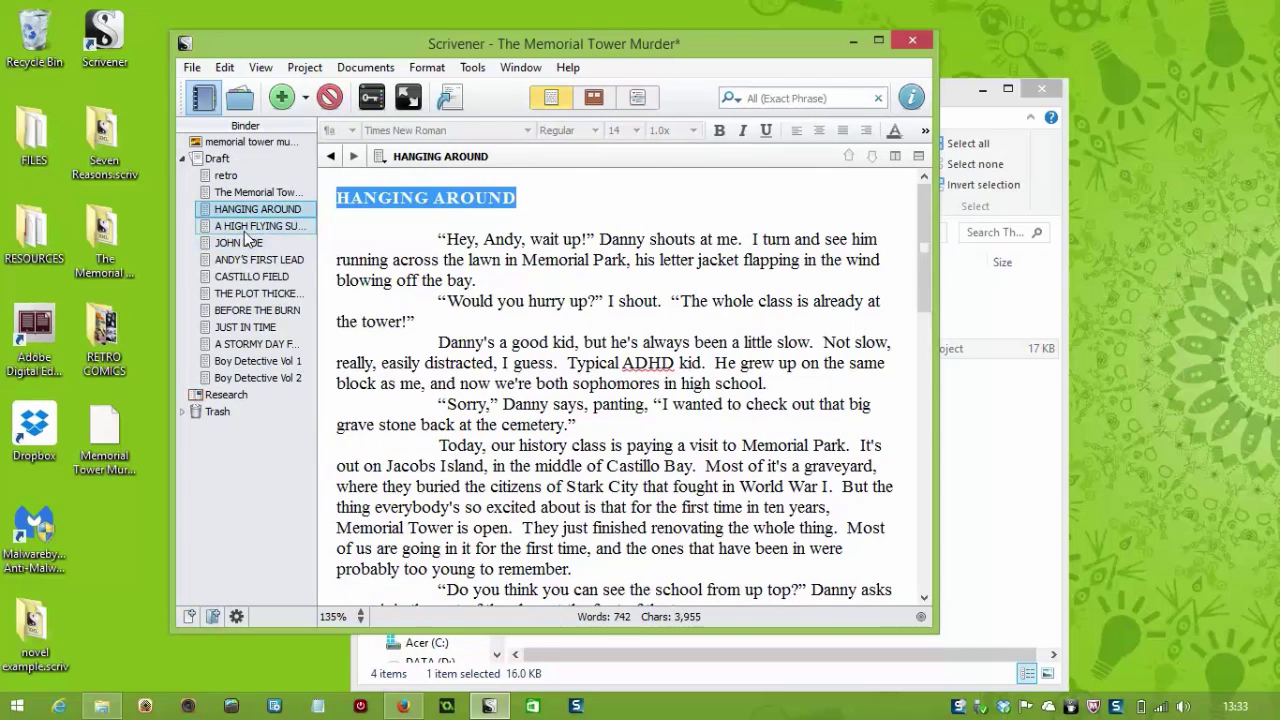
left_click(245, 230)
left_click(242, 244)
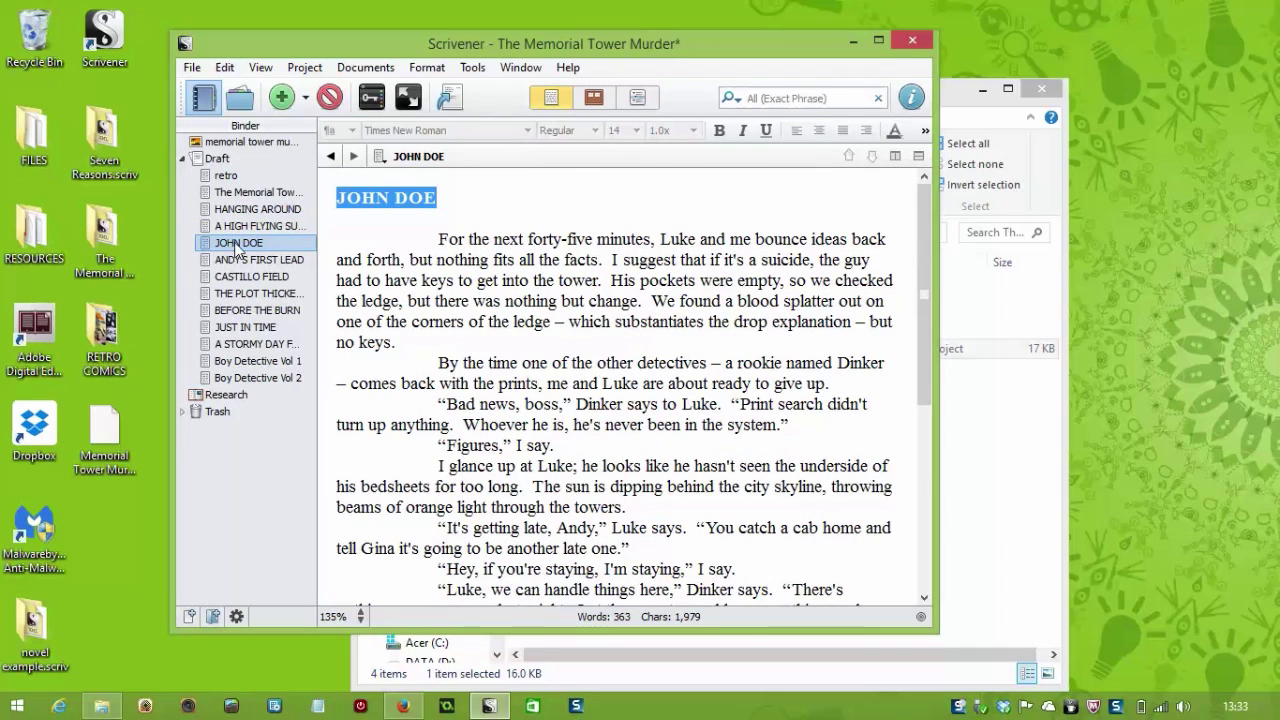
left_click(505, 319)
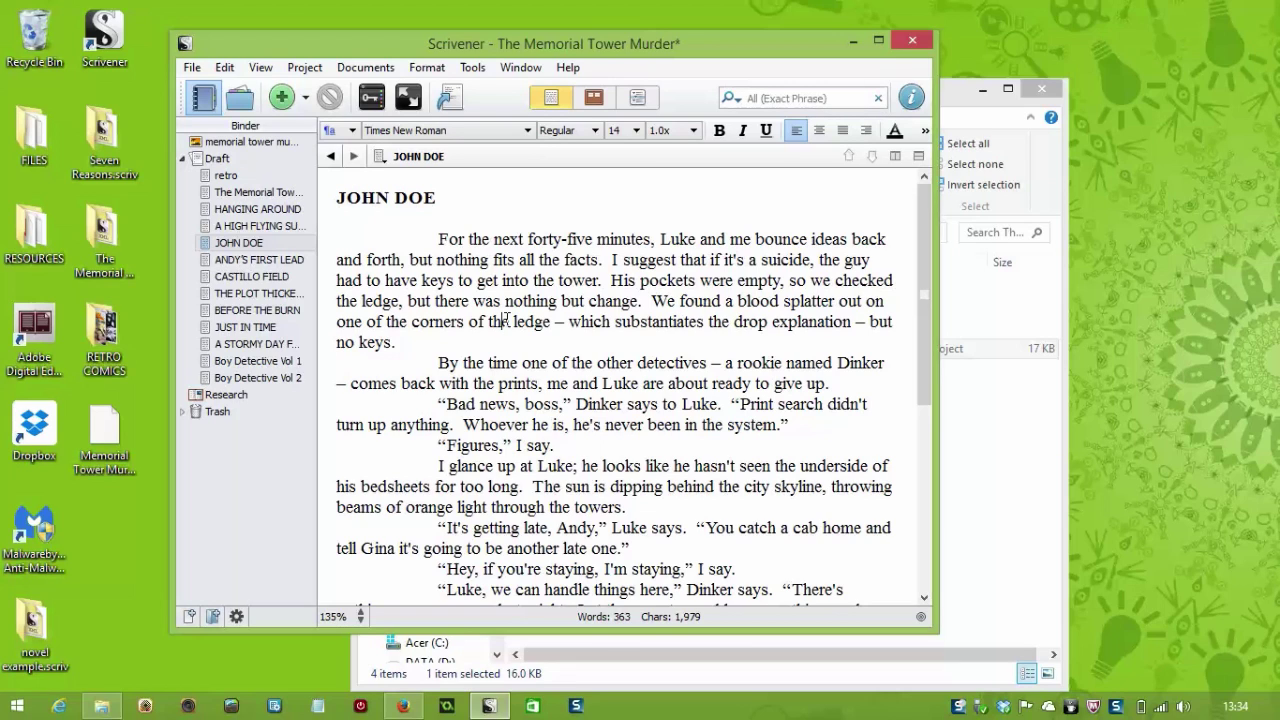
left_click(503, 321)
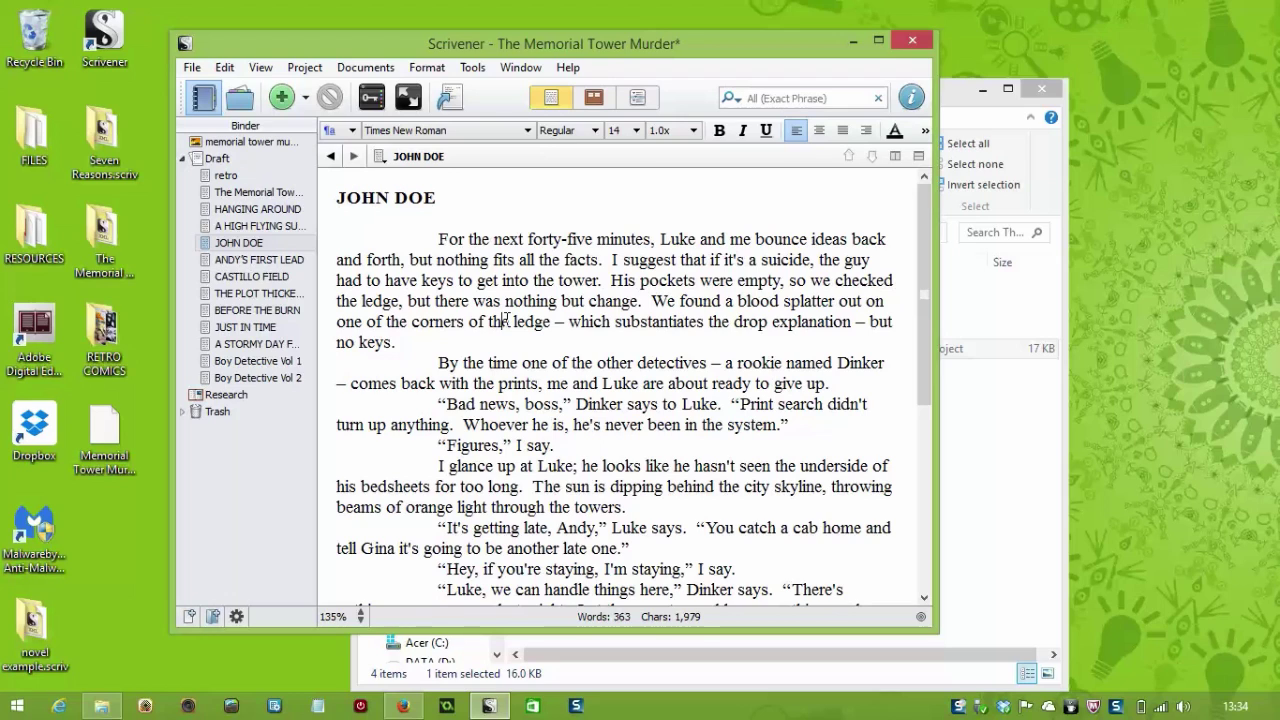